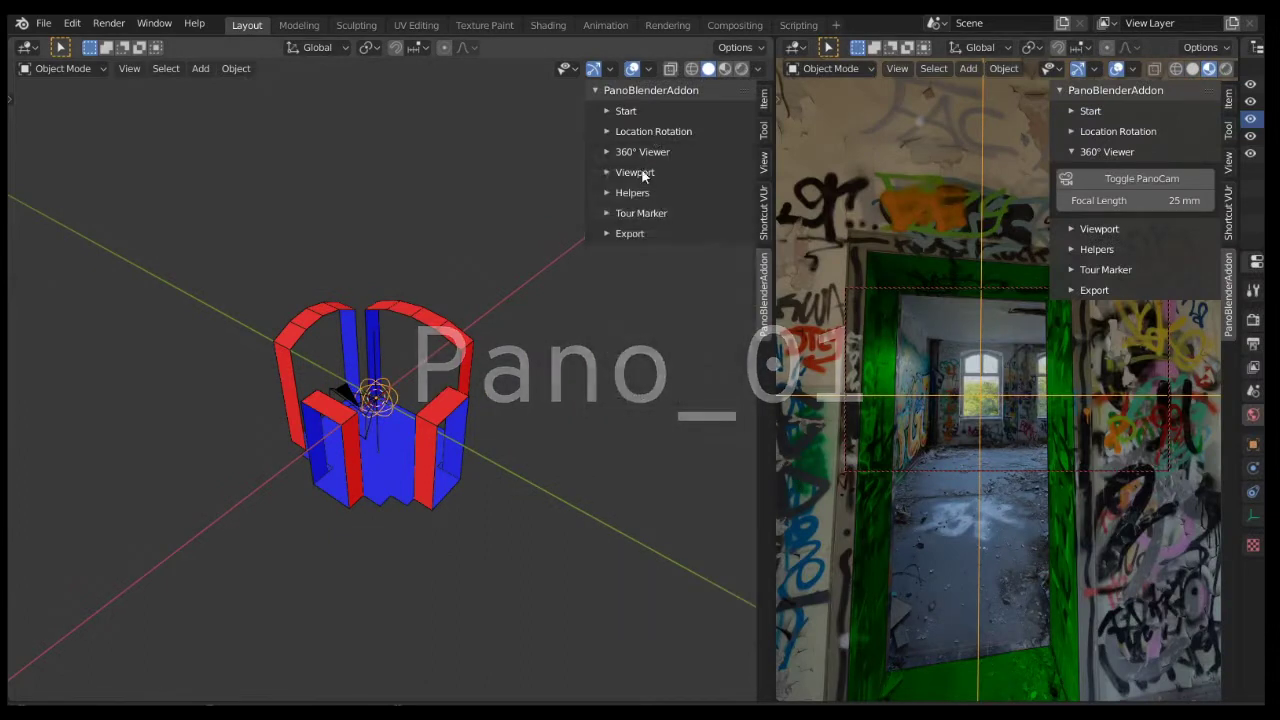
Step: Resize the view split, maximize the PanoCam panorama view, and enter Edit Mode on the room mesh
left_click(634, 172)
left_click(634, 172)
left_click_drag(770, 400, 586, 400)
left_click(1099, 229)
left_click(1099, 229)
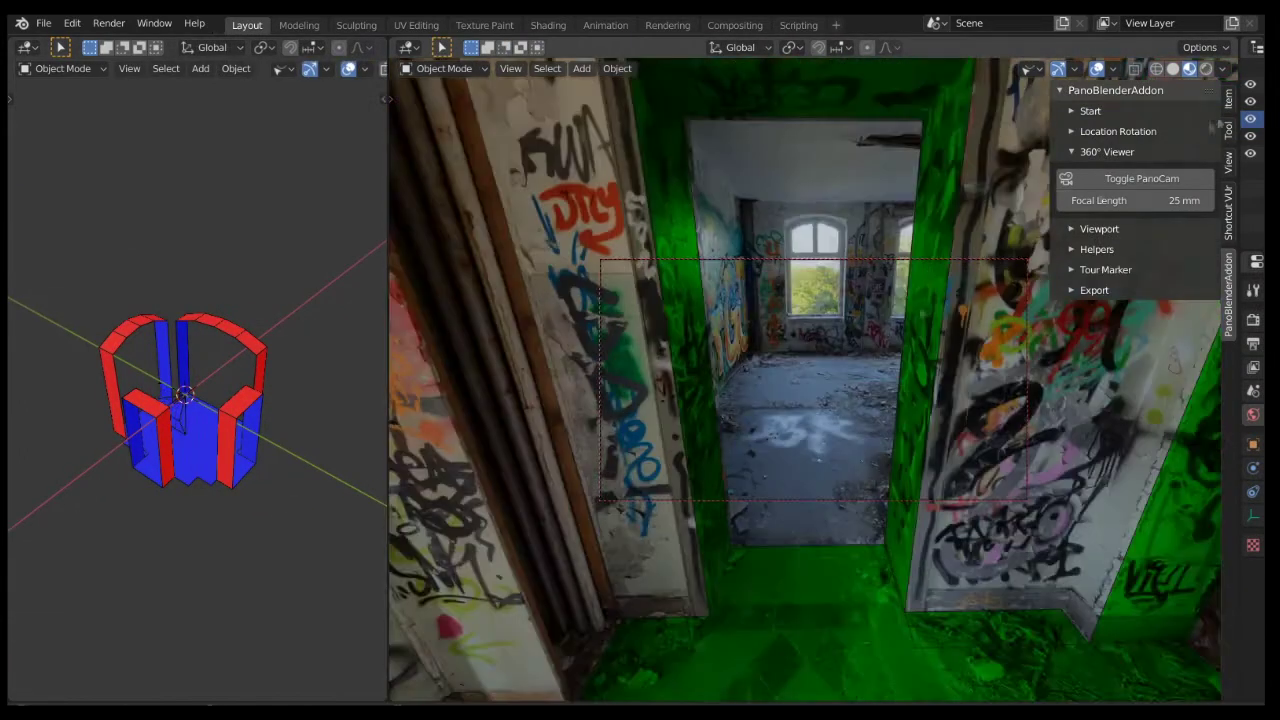
mouse_move(760, 420)
middle_mouse_down()
mouse_move(893, 433)
mouse_move(560, 512)
middle_mouse_up()
key("ctrl+space")
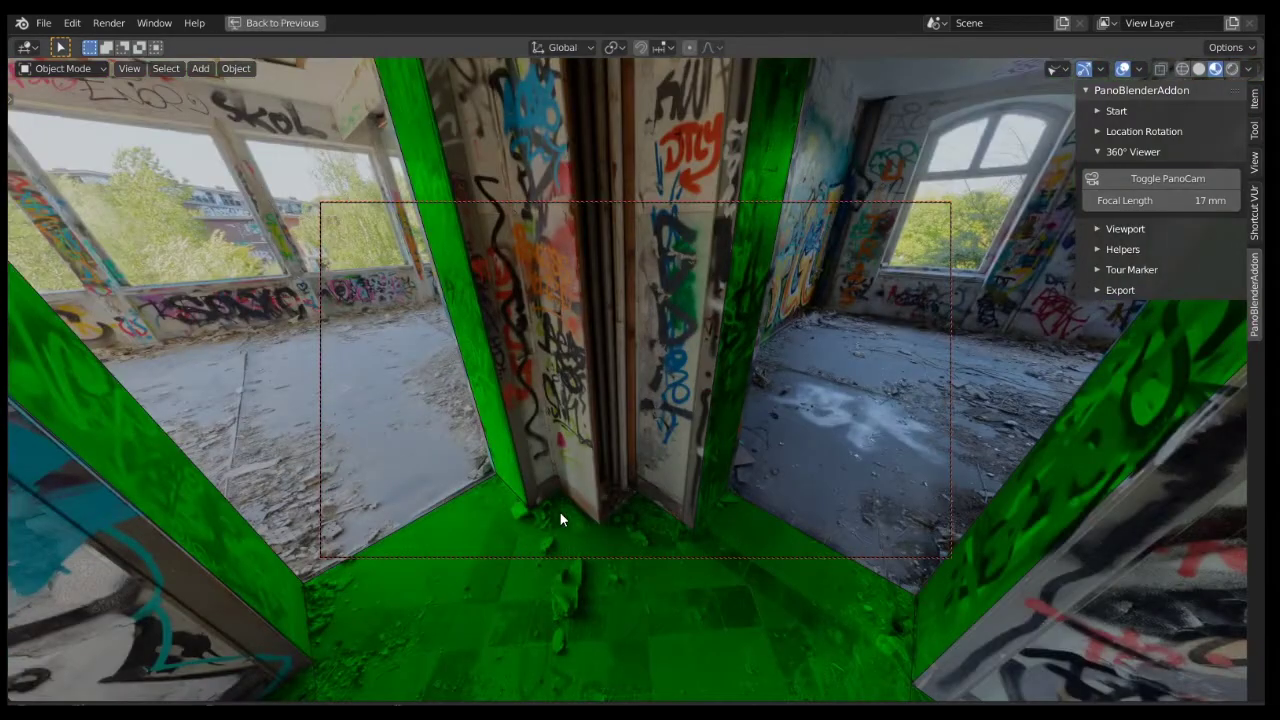
key("Tab")
Step: Extrude the selected floor faces and raise the walls up to the ceiling
key("e")
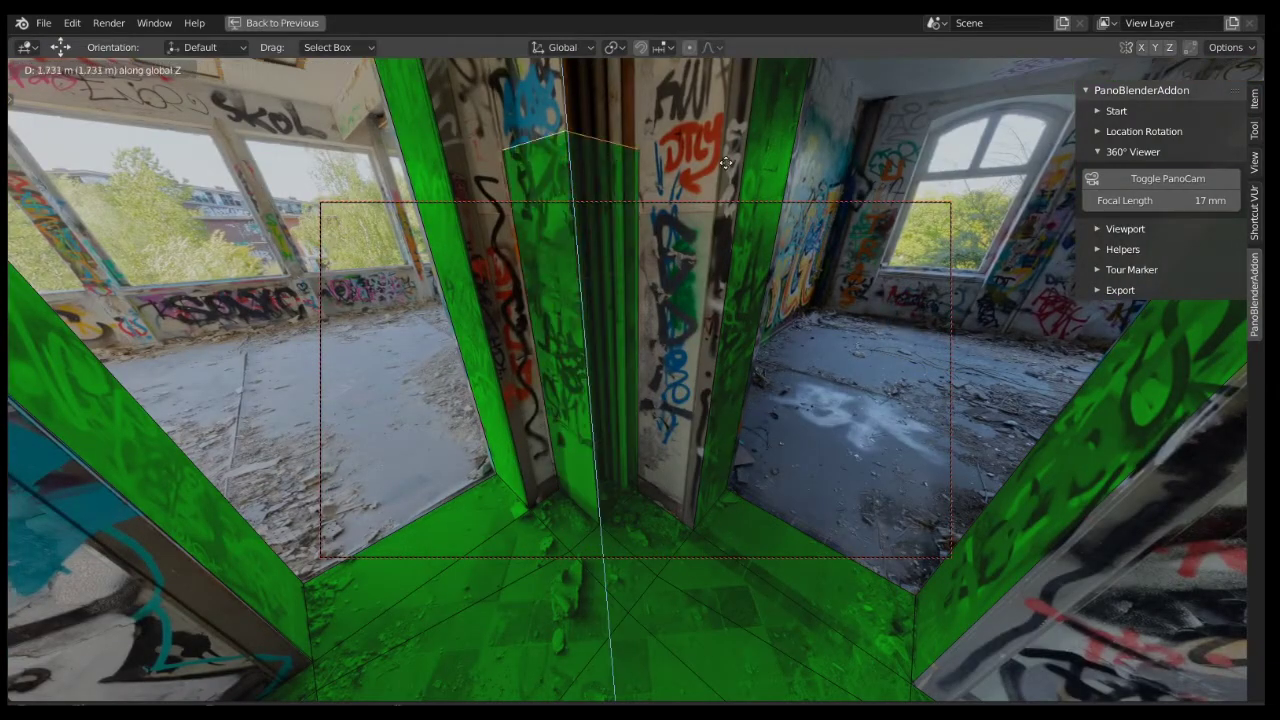
left_click(726, 517)
middle_click_drag(726, 517, 662, 121)
key("g")
left_click(662, 121)
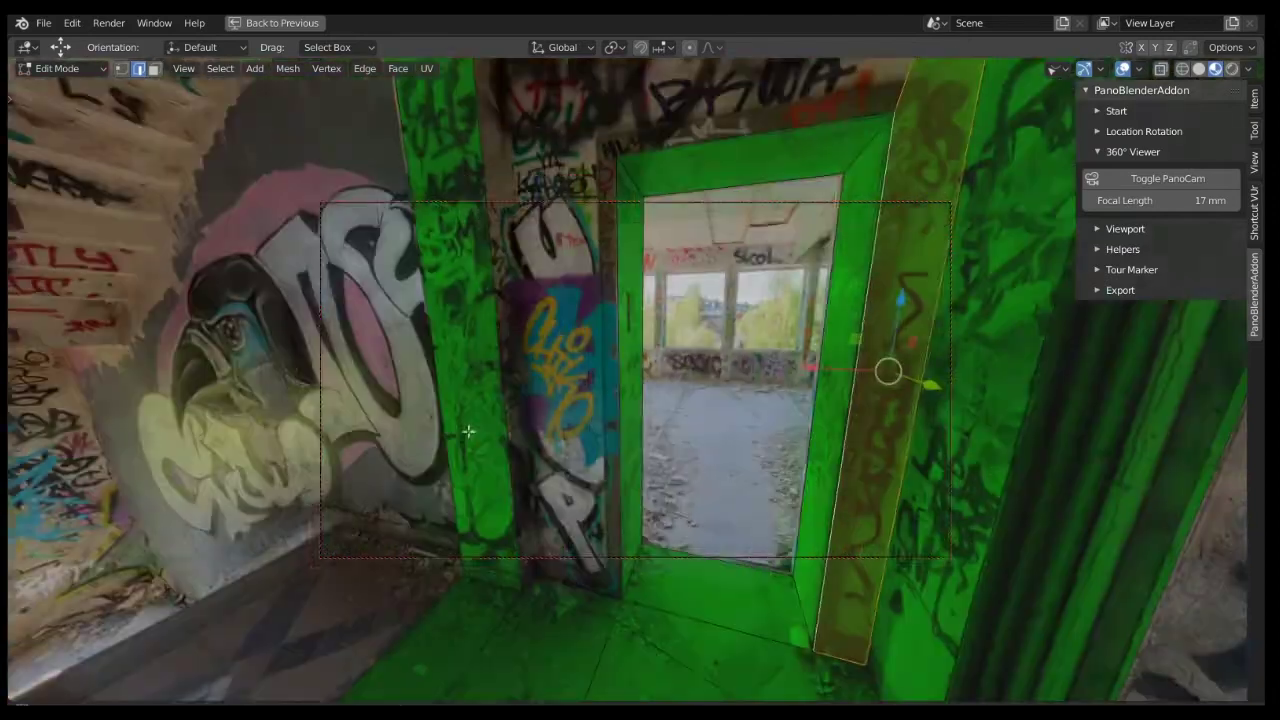
Step: Extrude the faces by the staircase and doorway and move them straight up
middle_click_drag(553, 432, 646, 641)
key("e")
left_click(659, 311)
middle_click_drag(659, 311, 649, 173)
key("g")
key("z")
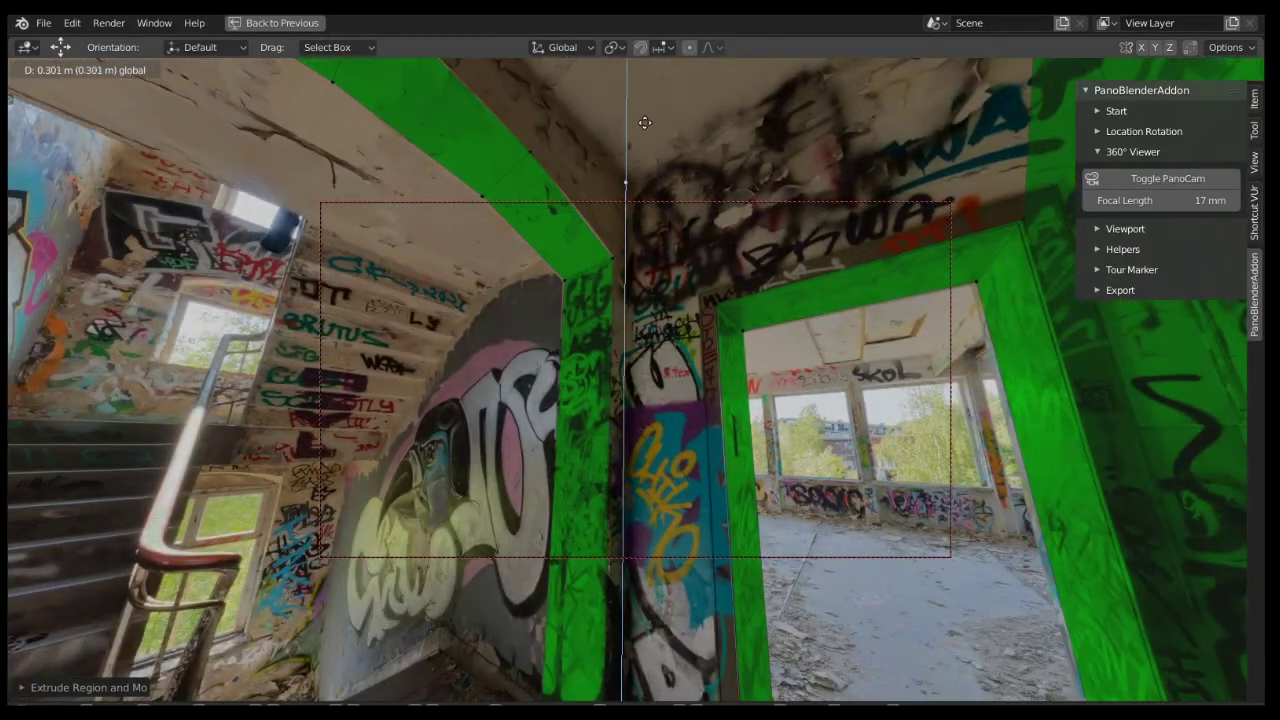
left_click(645, 122)
Step: Add the wall face beside the doorway to the selection
middle_click_drag(645, 122, 697, 288)
left_click(570, 427, "shift")
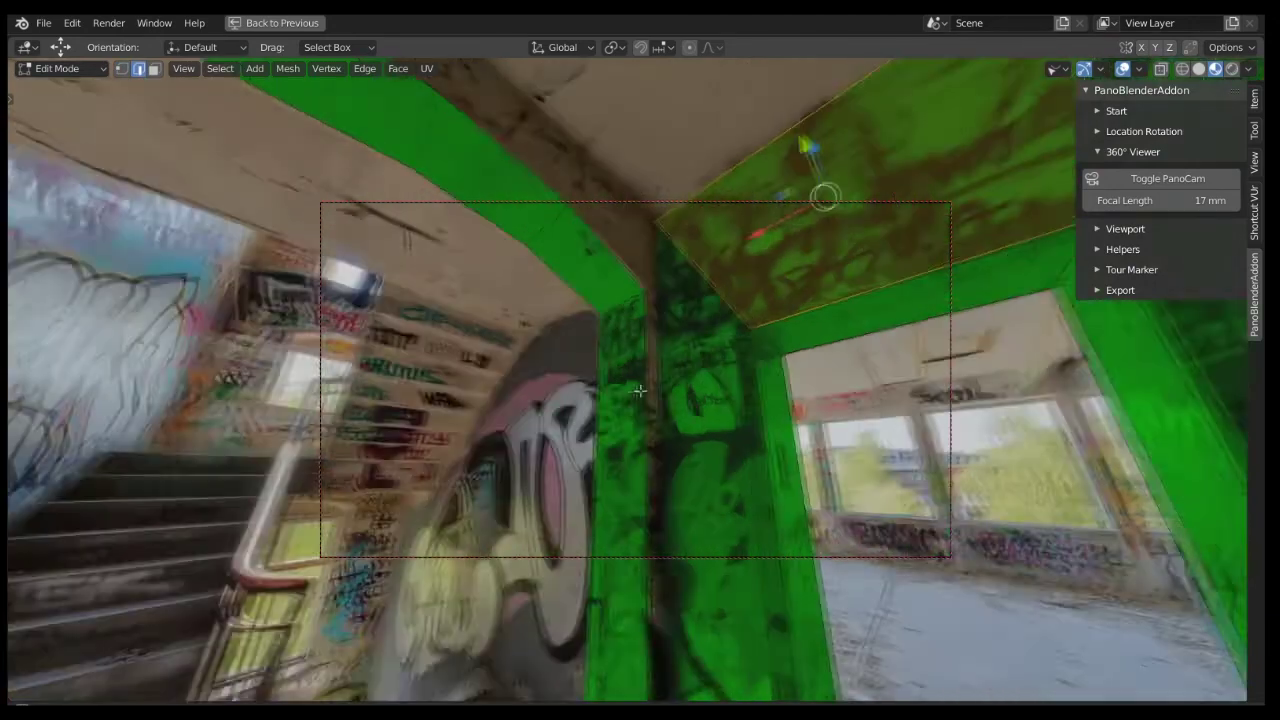
middle_click_drag(726, 323, 682, 273)
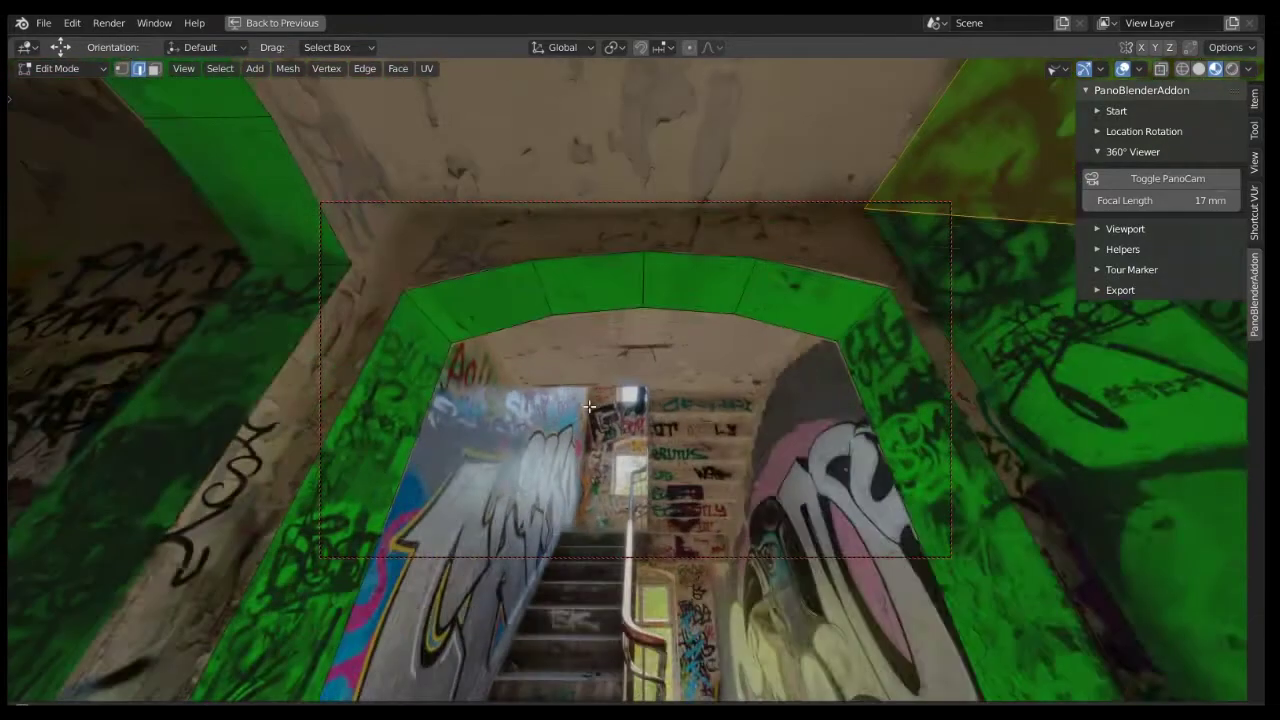
scroll(682, 273, "down", 3)
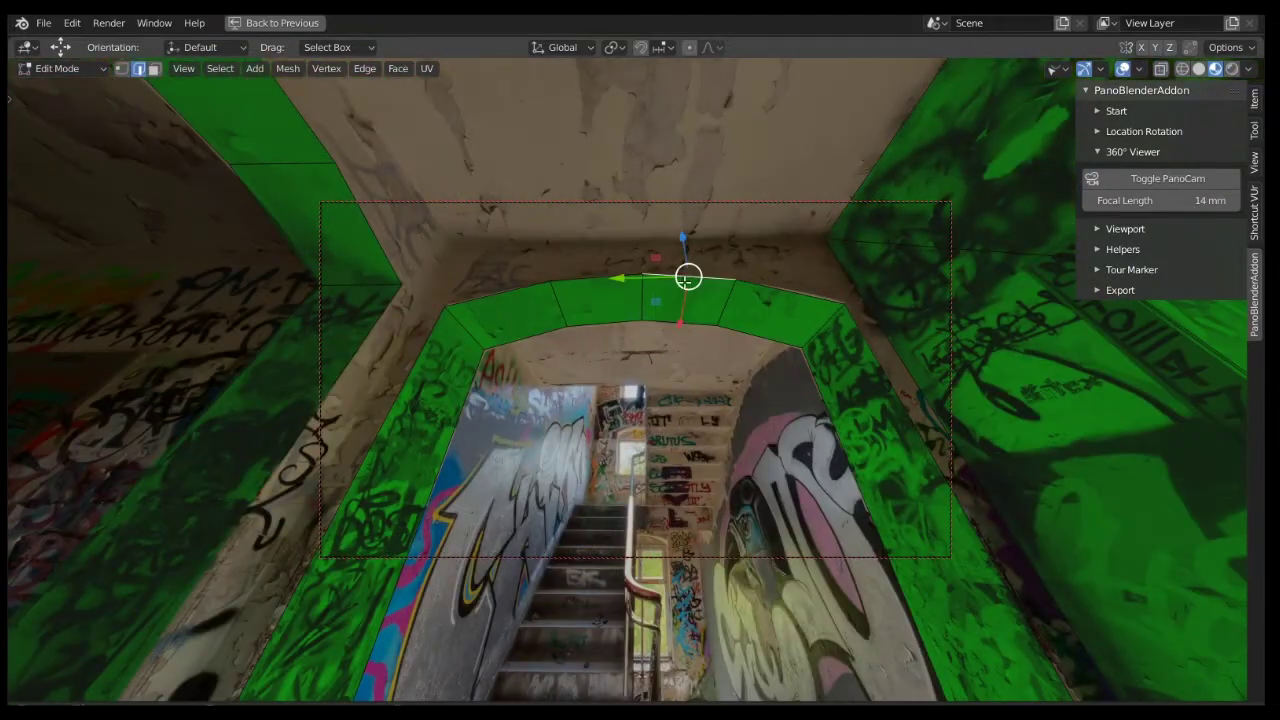
Step: Extrude and scale a face up from the arch edge, then select the corner face above it
key("e")
left_click(603, 430)
key("s")
left_click(605, 417)
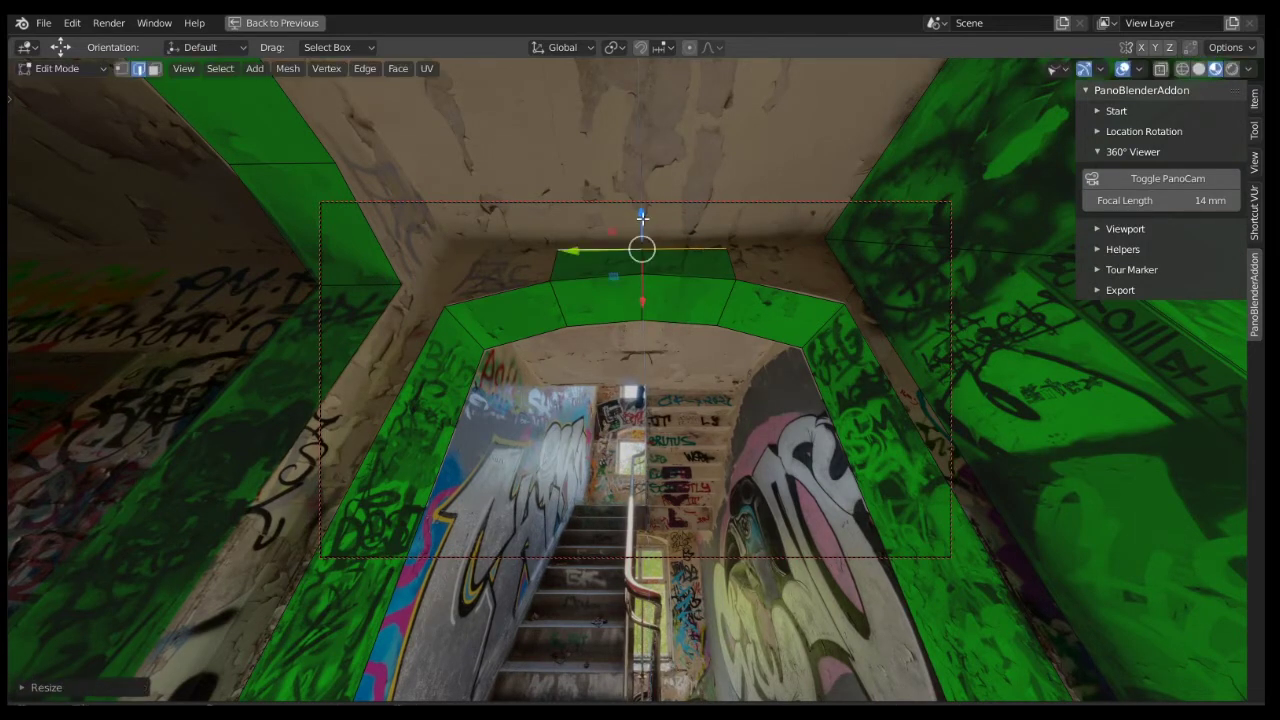
left_click(1000, 520)
left_click(737, 261)
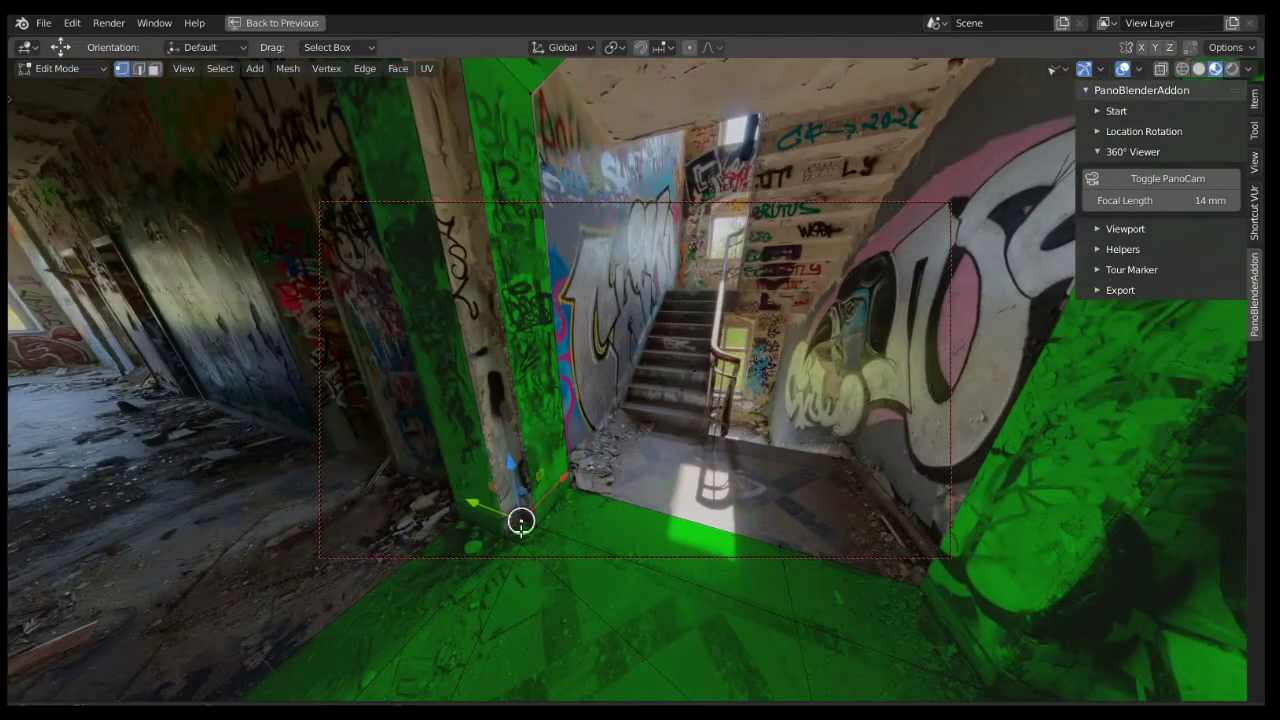
Step: Extrude the corner face, fill the gap beside the column, and adjust the arch top vertically
key("e")
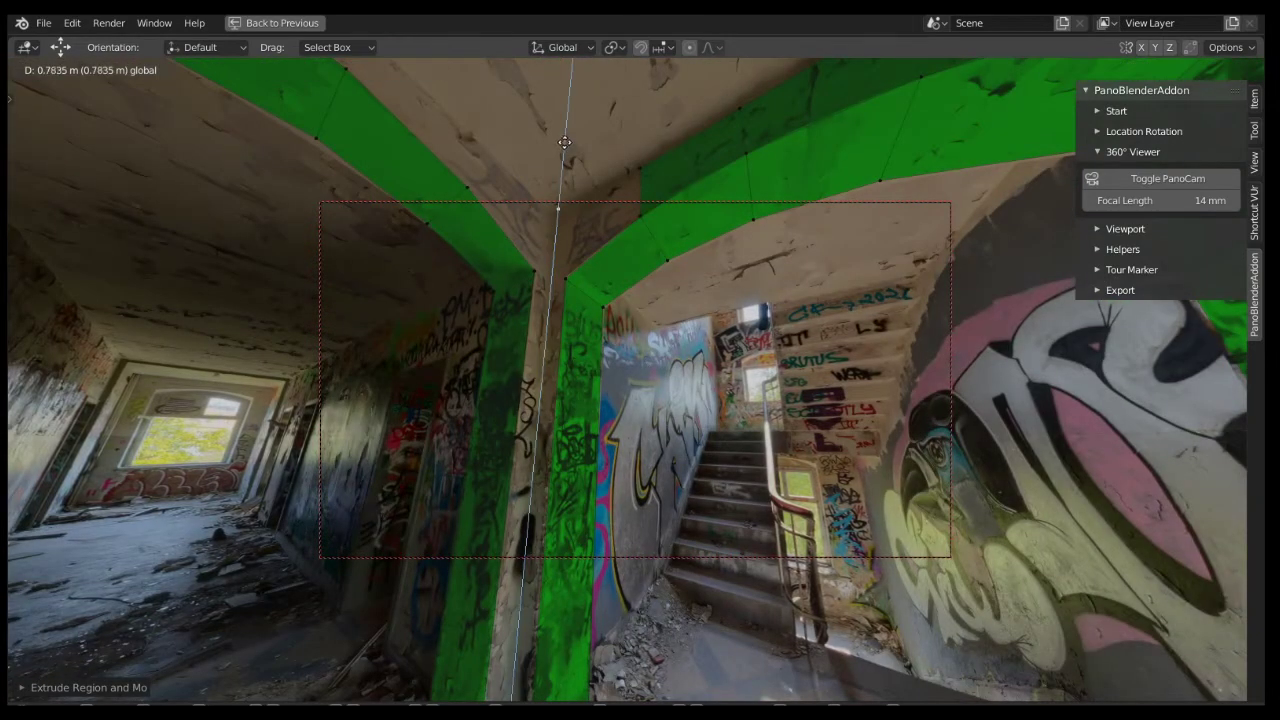
left_click(565, 142)
key("f")
left_click(562, 240)
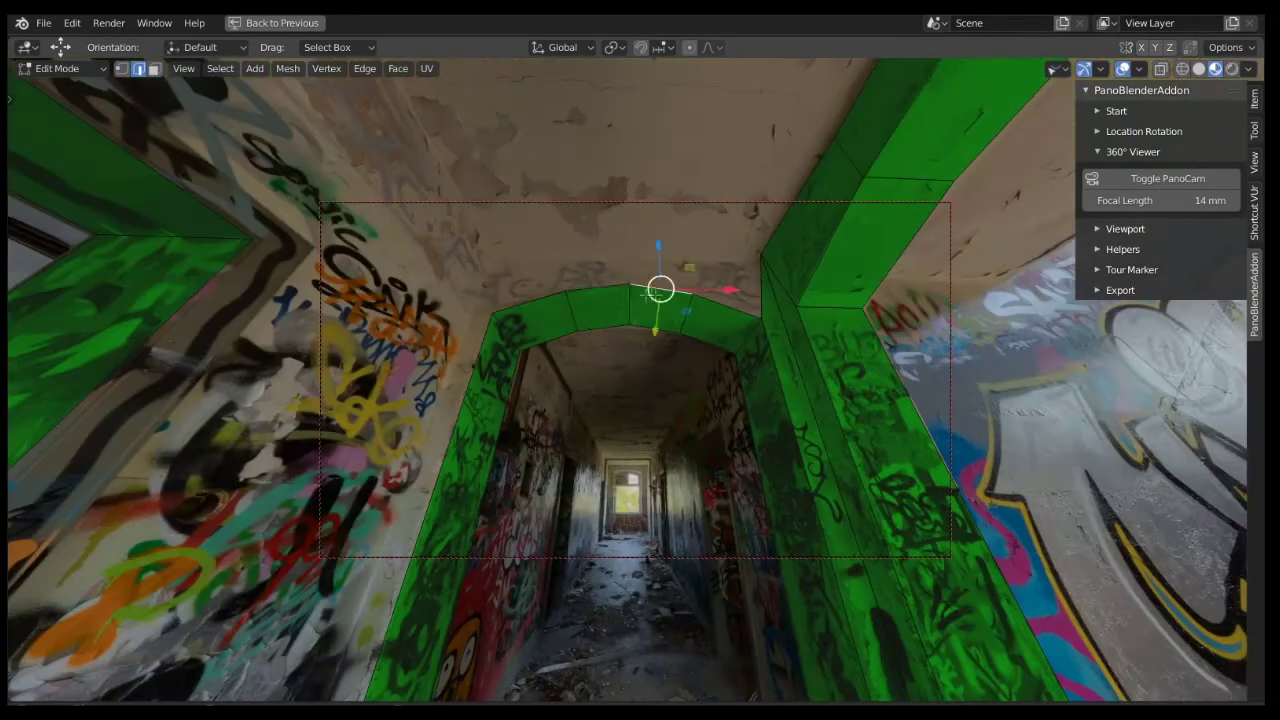
key("g")
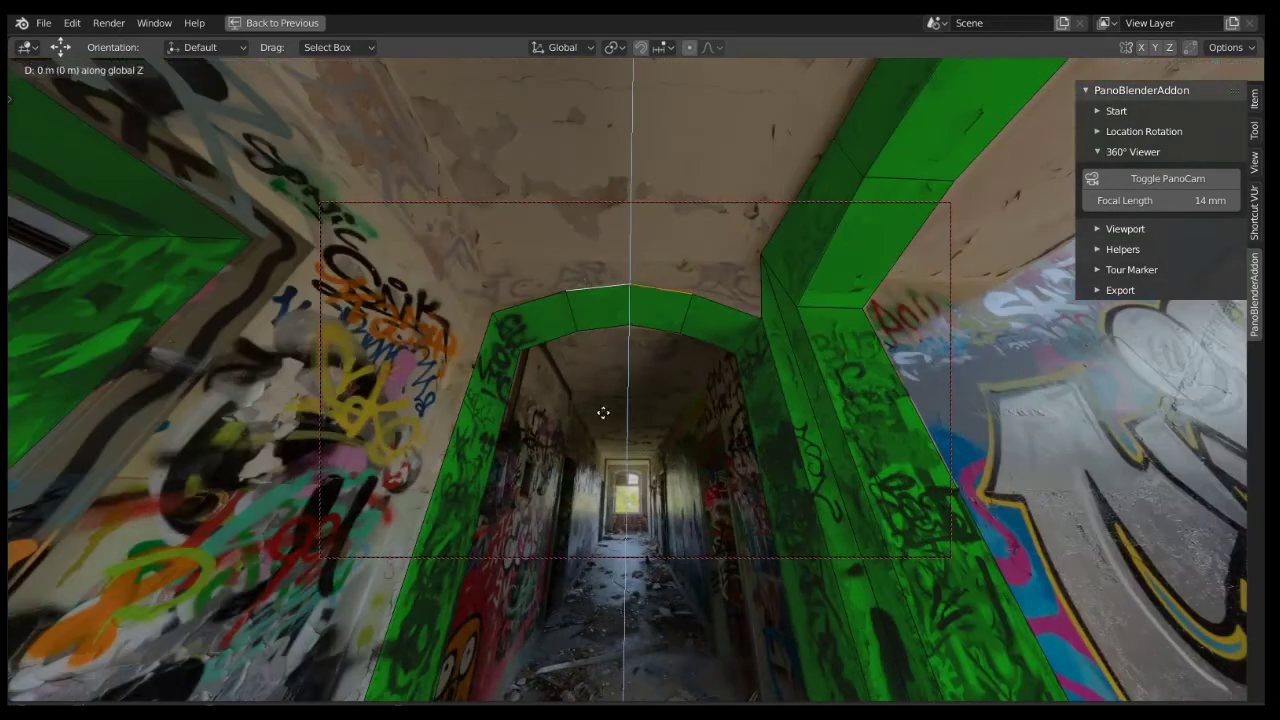
key("z")
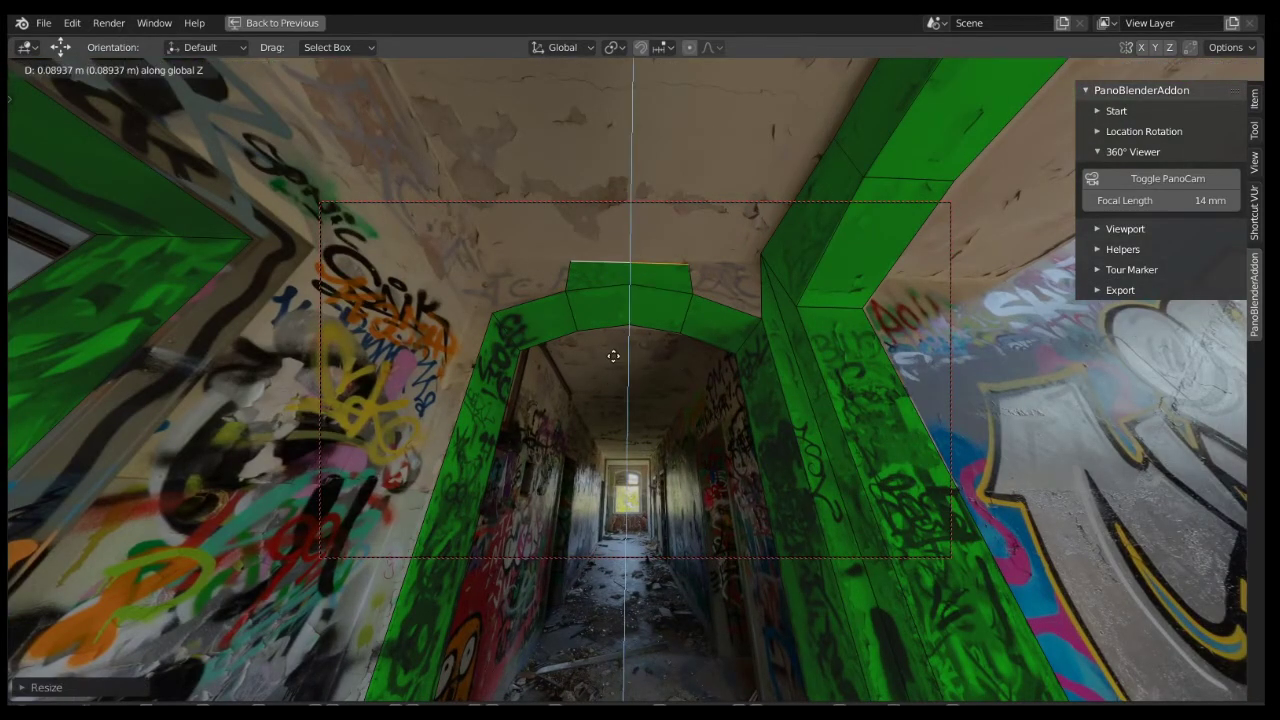
left_click(697, 284)
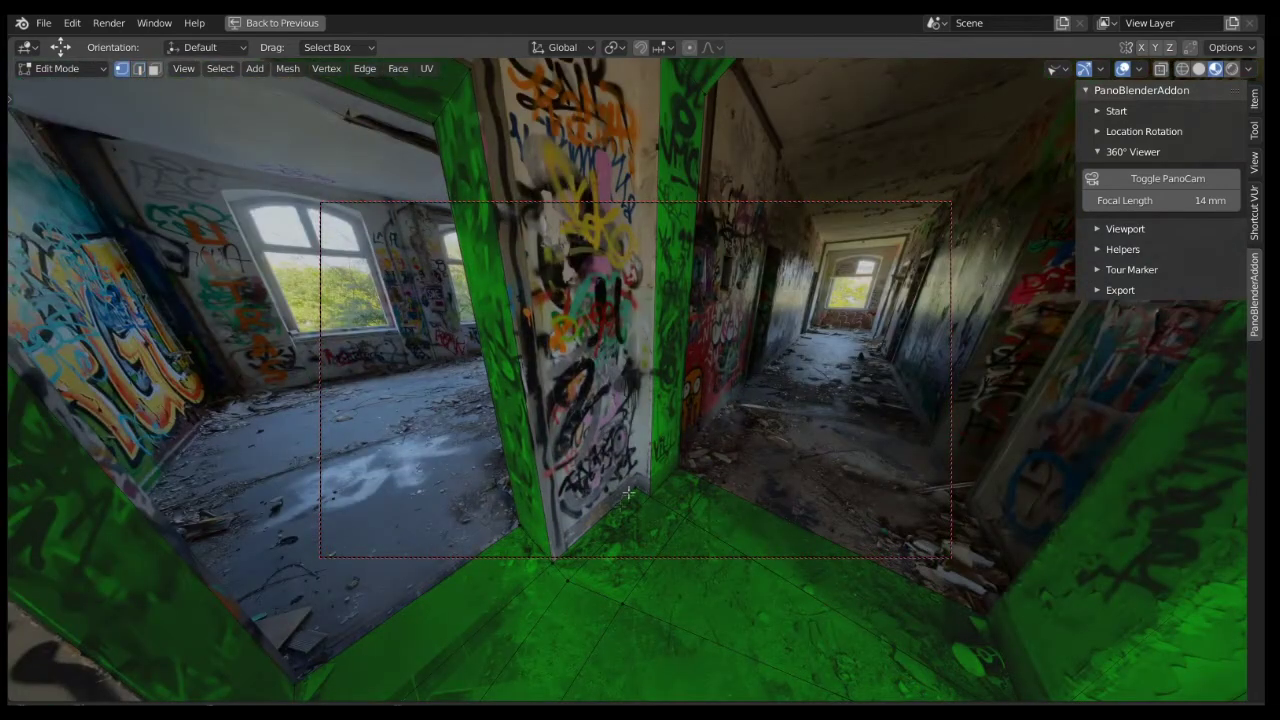
Step: Extrude the arch top upward, pick the top edge and wall face, then restore the split views
key("e")
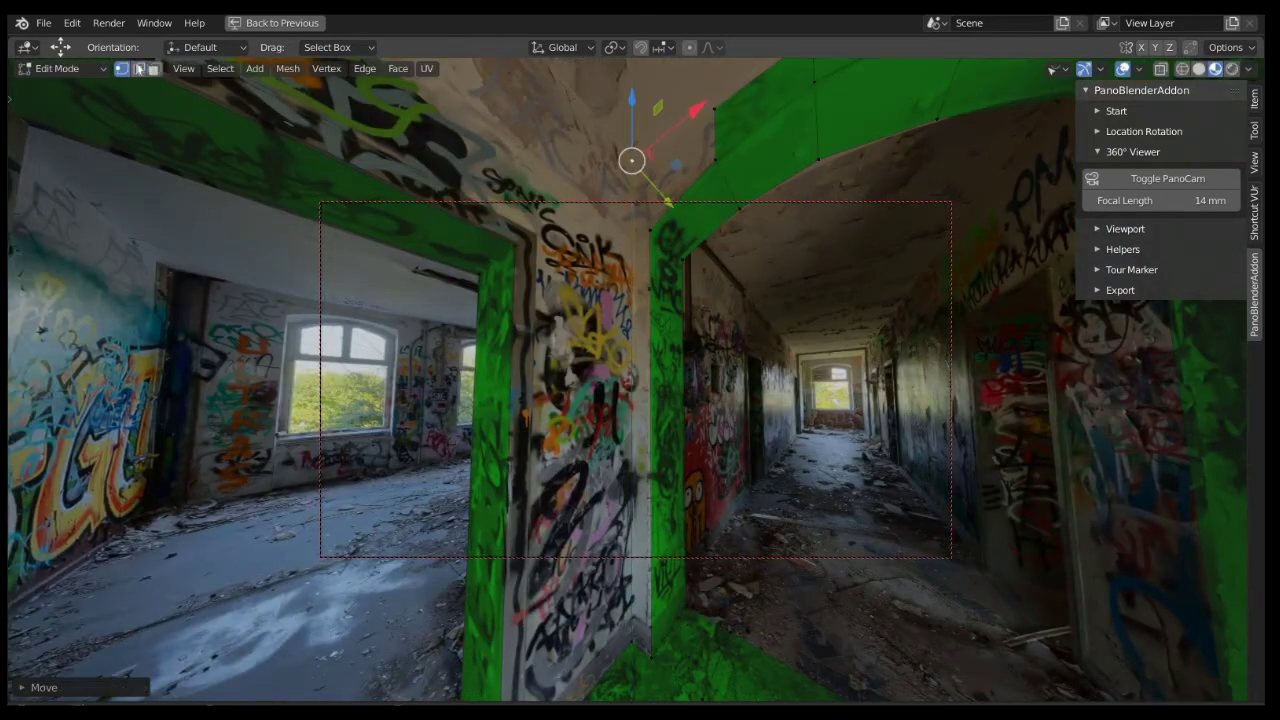
left_click(641, 180)
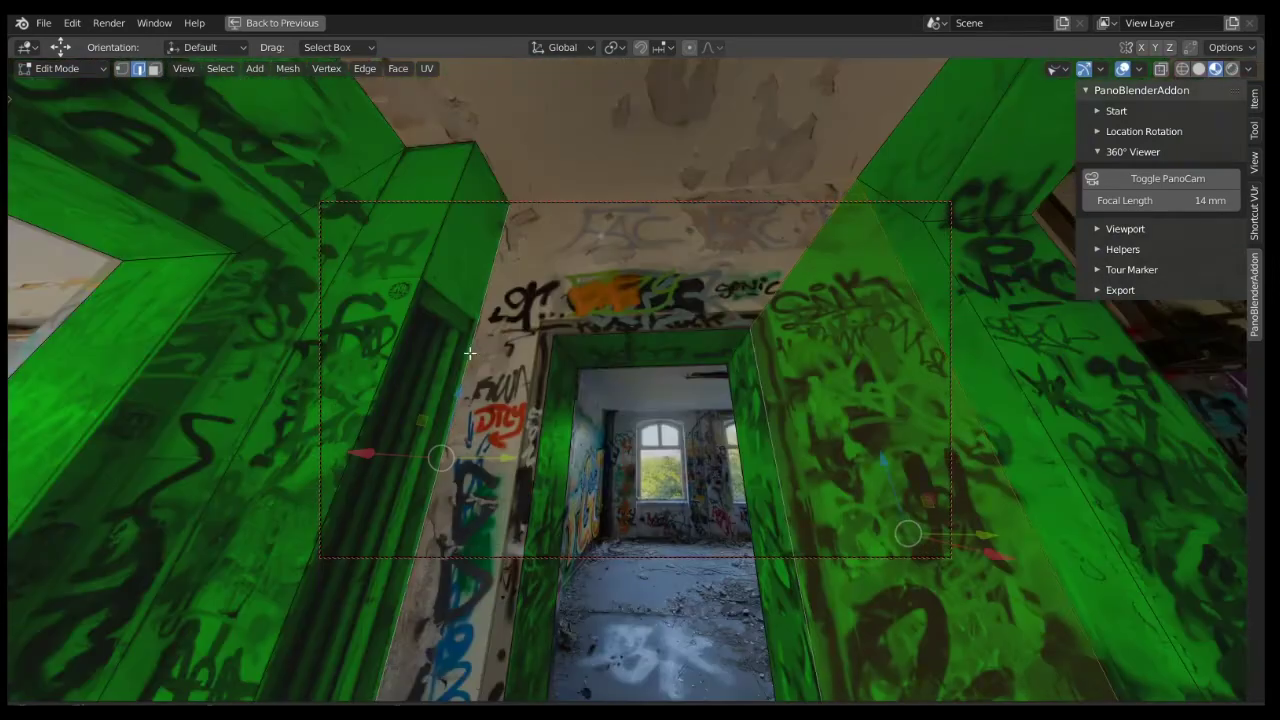
left_click(537, 400)
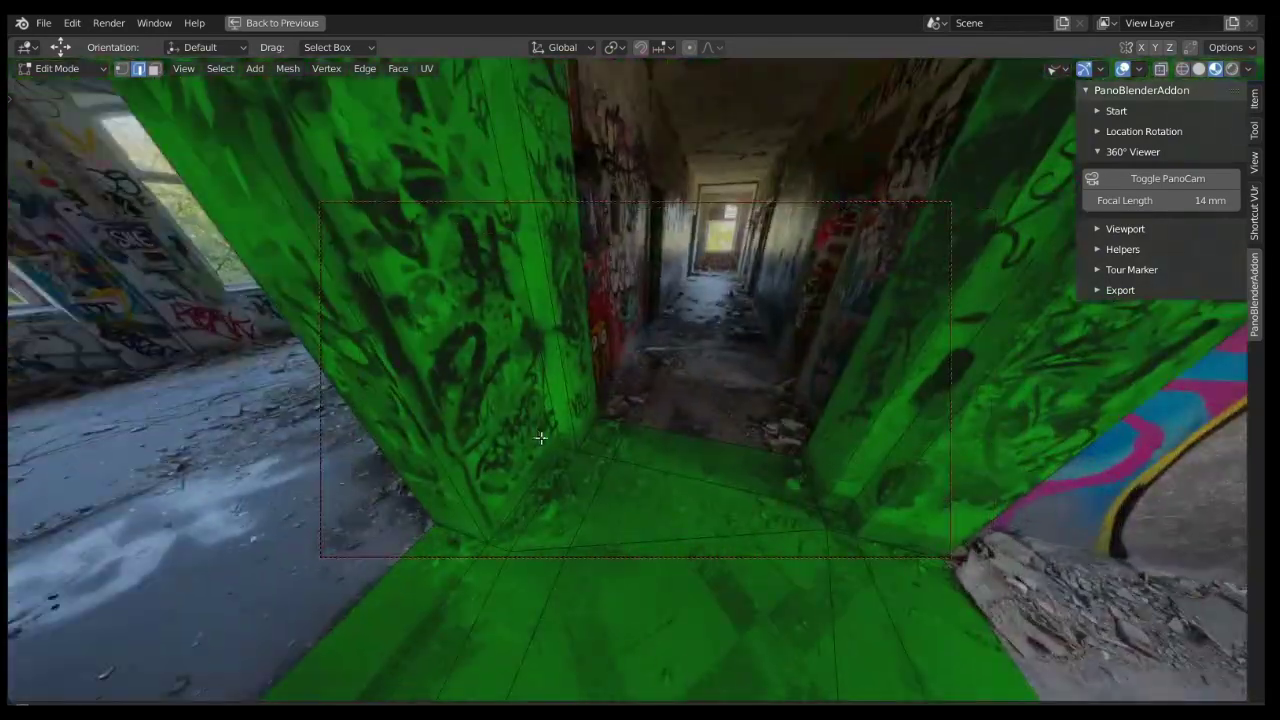
key("ctrl+space")
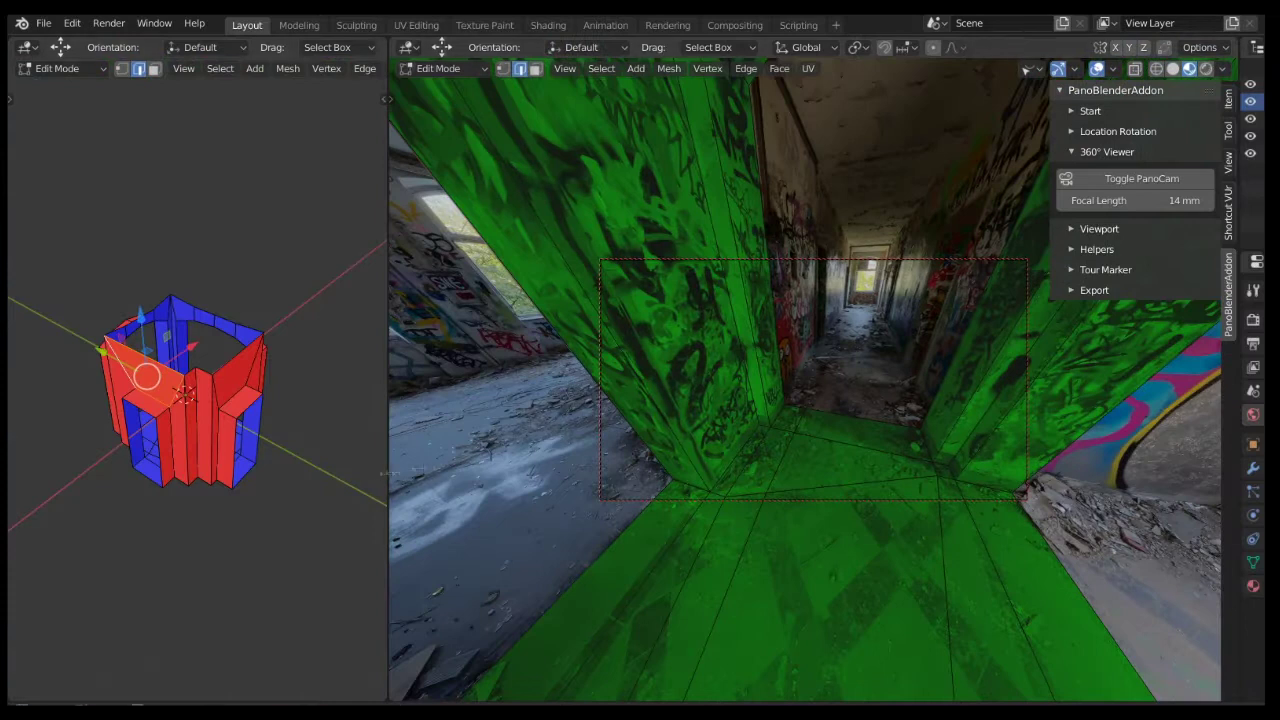
left_click_drag(388, 473, 600, 480)
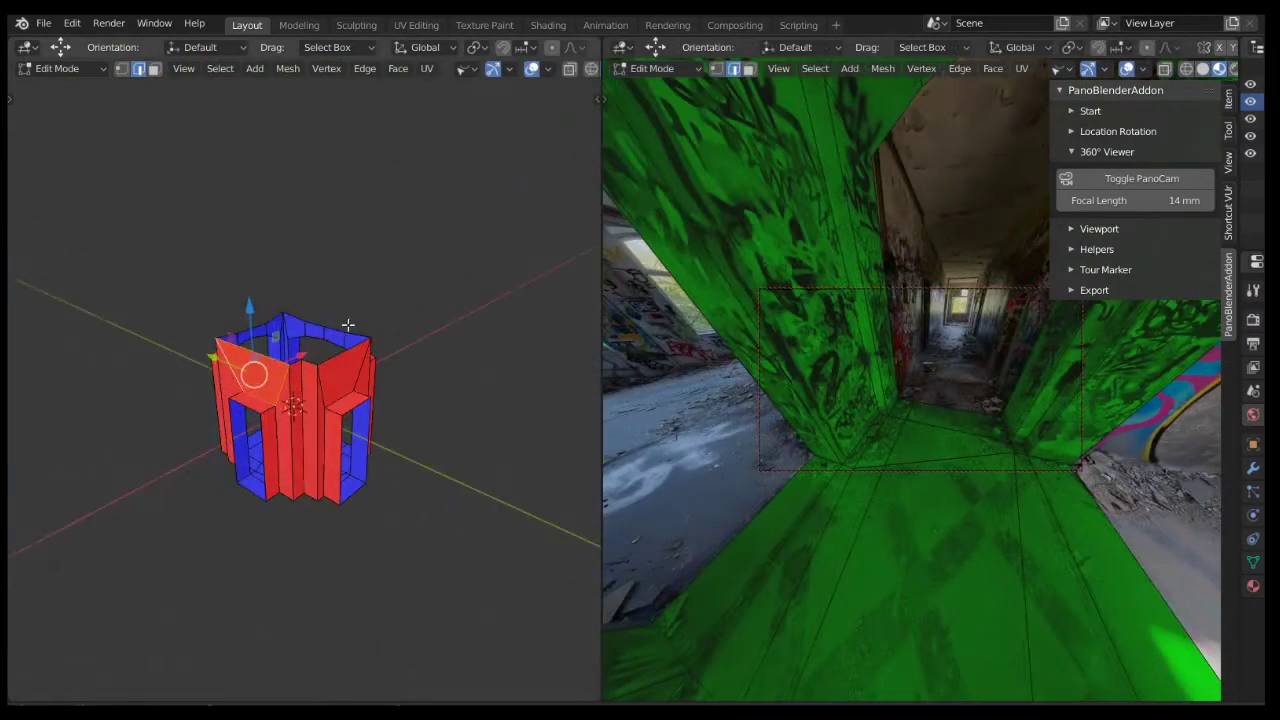
Step: Scale the top edges along Z to the ceiling line and fill the open tops of both wings
key("s")
key("z")
left_click(338, 444)
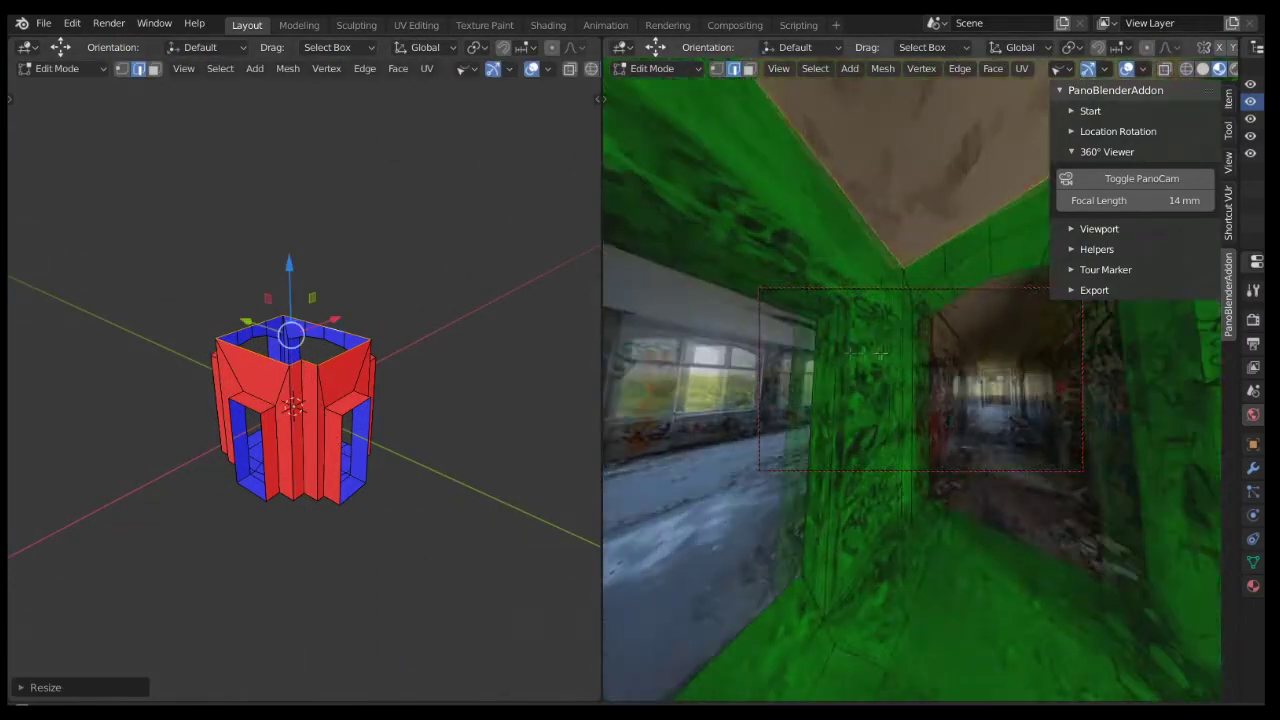
mouse_move(340, 470)
middle_mouse_down()
mouse_move(298, 500)
mouse_move(291, 537)
mouse_move(407, 263)
middle_mouse_up()
key("1")
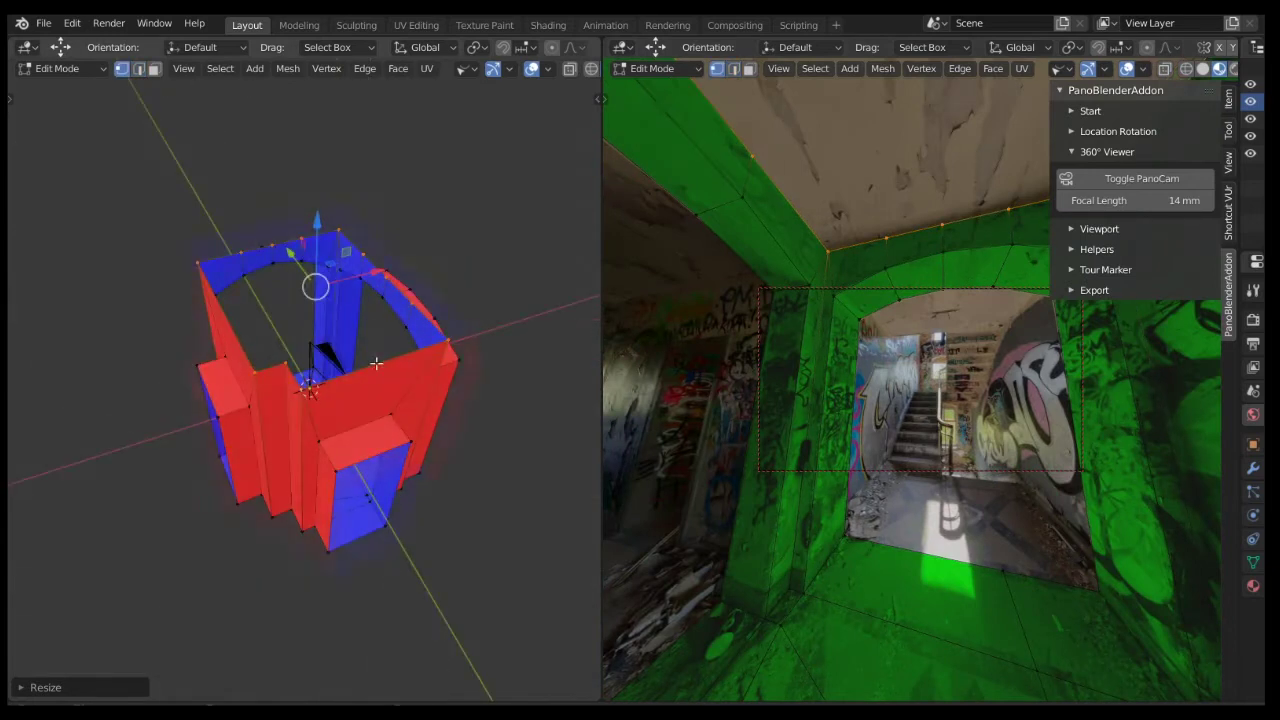
key("f")
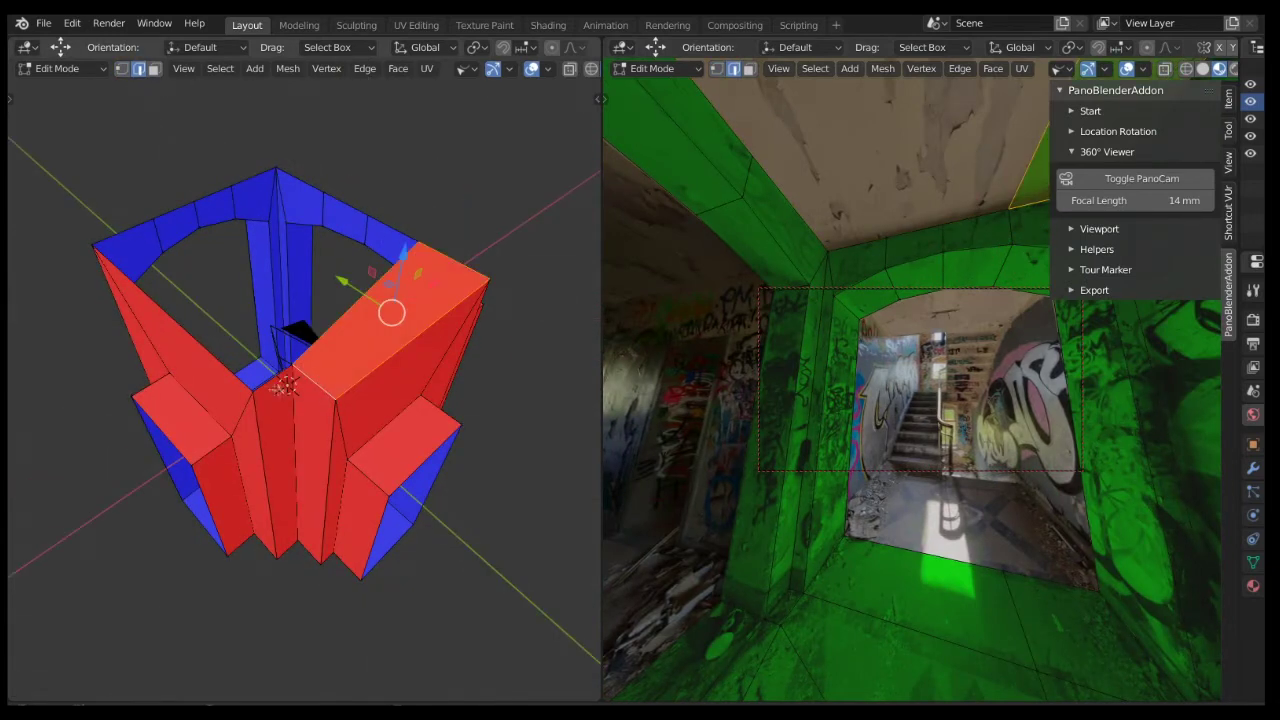
left_click(126, 232)
middle_click_drag(126, 232, 342, 362)
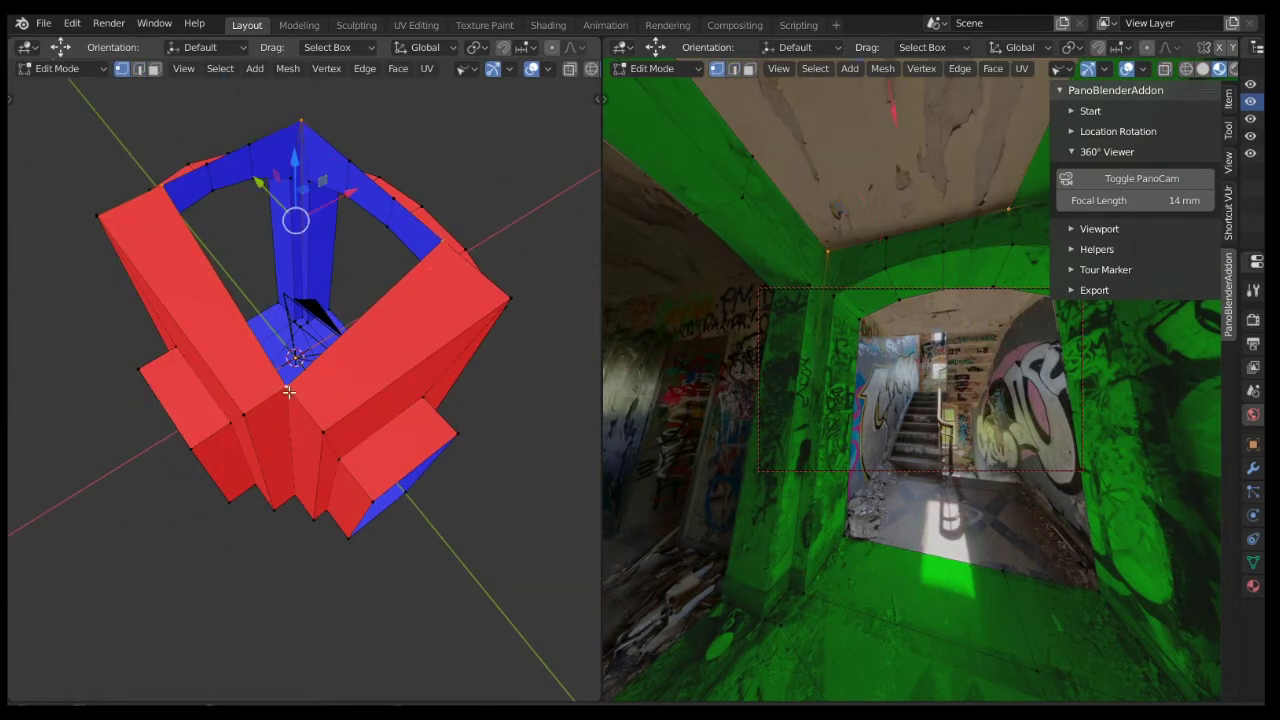
Step: Compare the whole mesh with the corridor panorama, then view it from the top in Edit Mode
key("Tab")
middle_click_drag(861, 615, 920, 573)
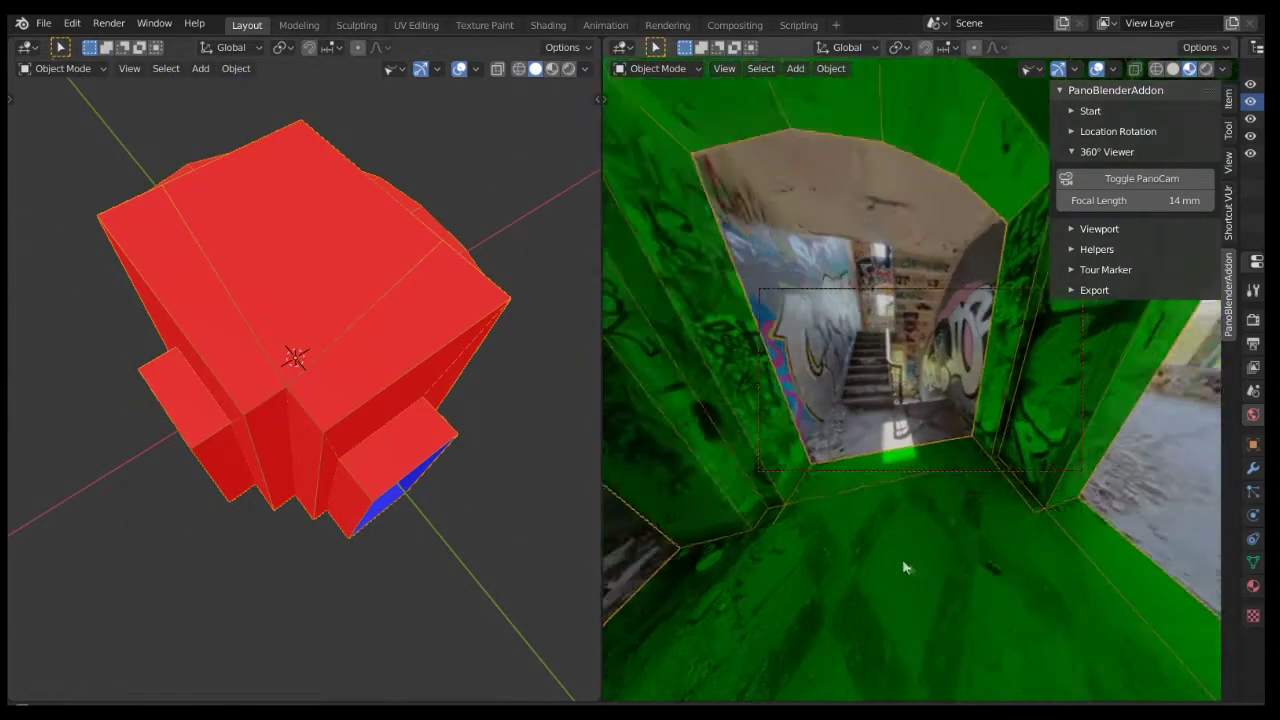
middle_click_drag(457, 508, 406, 482)
key("Tab")
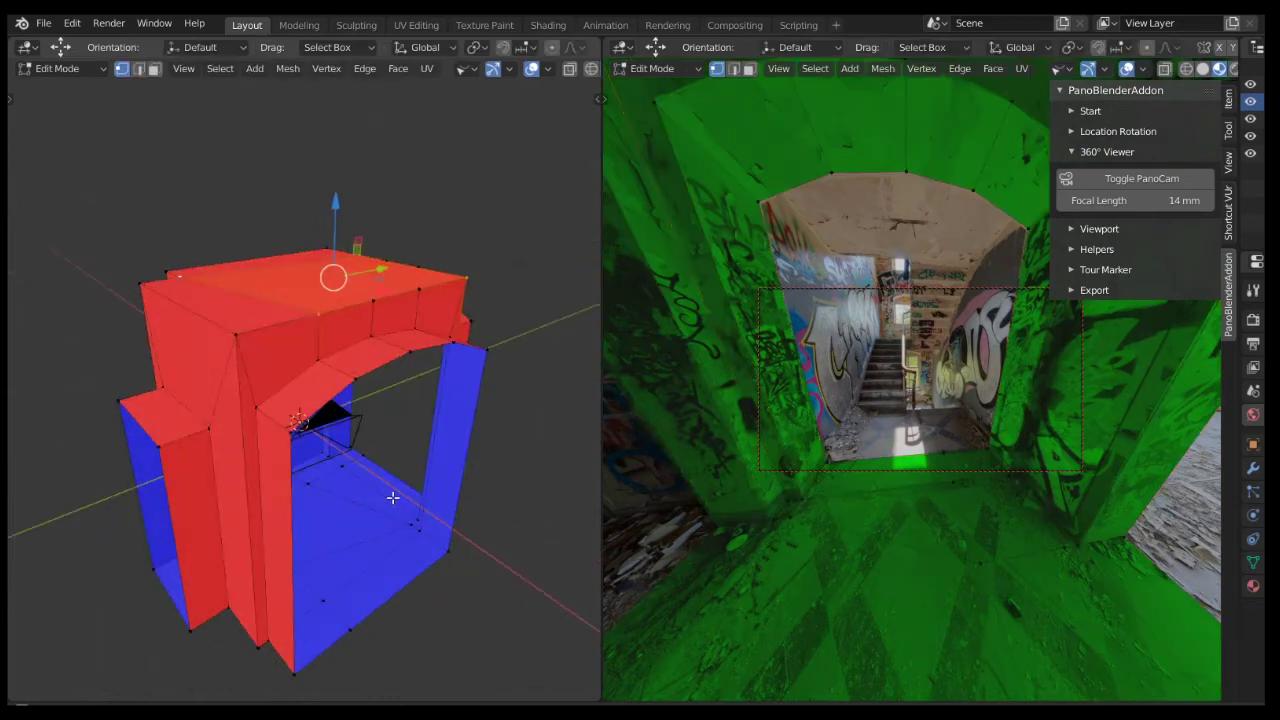
scroll(393, 498, "down", 2)
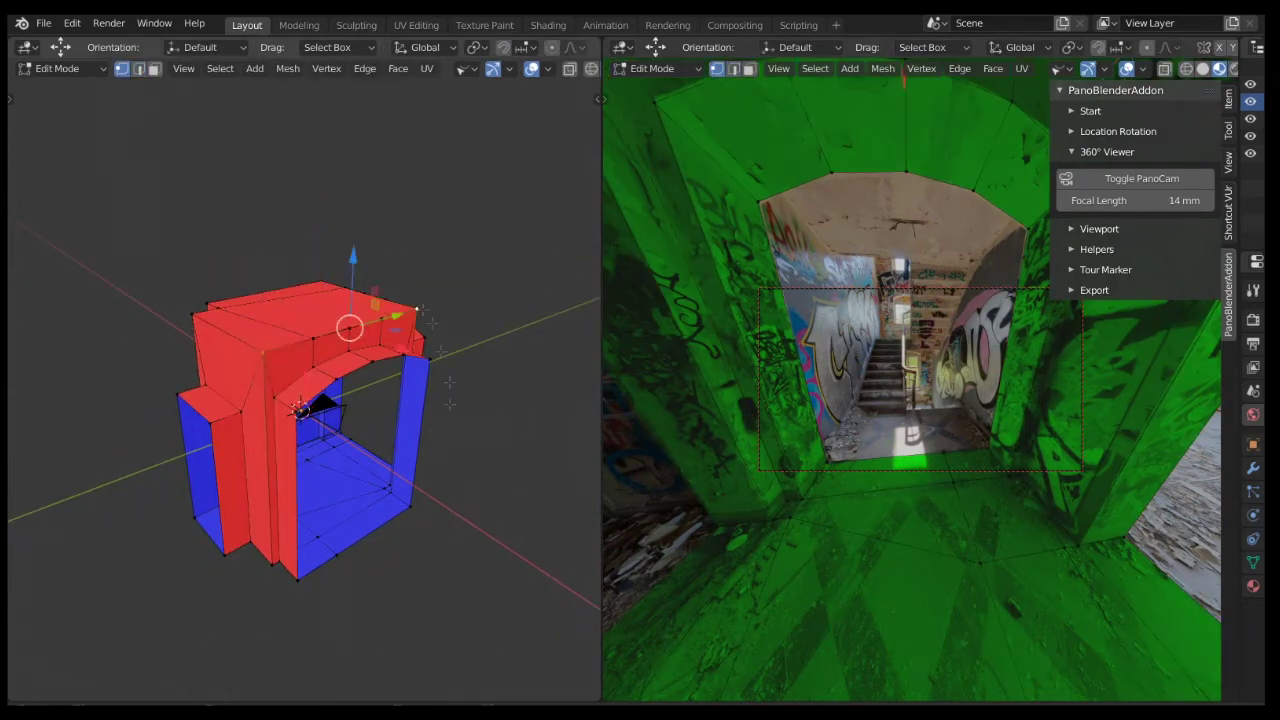
mouse_move(461, 607)
middle_mouse_down()
mouse_move(389, 586)
mouse_move(437, 597)
middle_mouse_up()
key("KP_7")
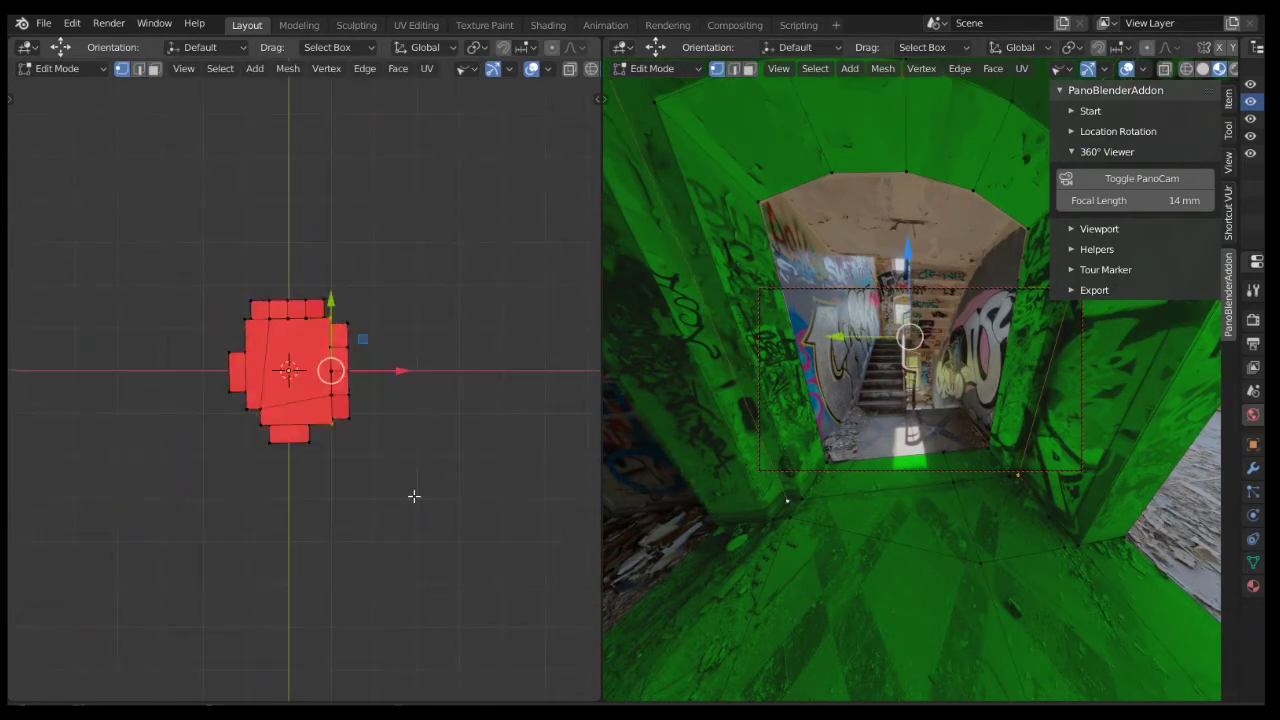
Step: Shift the selection along the X axis in three moves to line up with the doorway
key("g")
key("x")
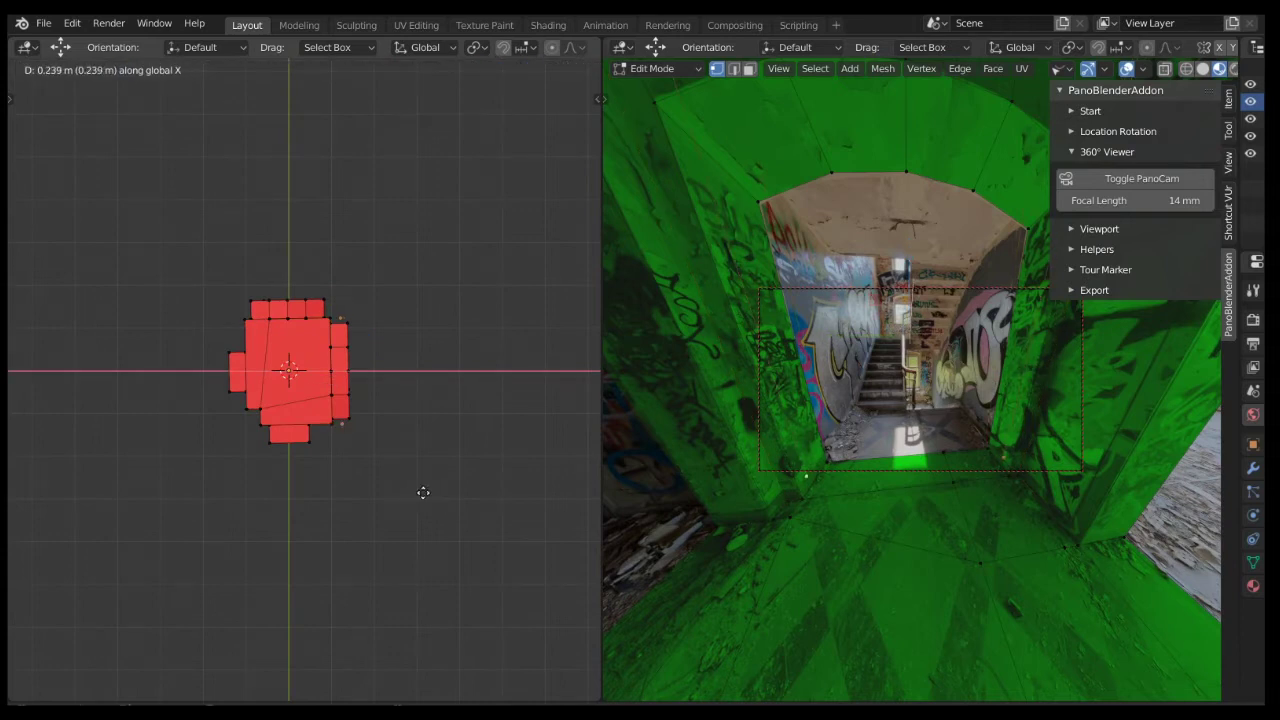
left_click(423, 492)
middle_click_drag(423, 492, 340, 410)
key("g")
key("x")
left_click(395, 430)
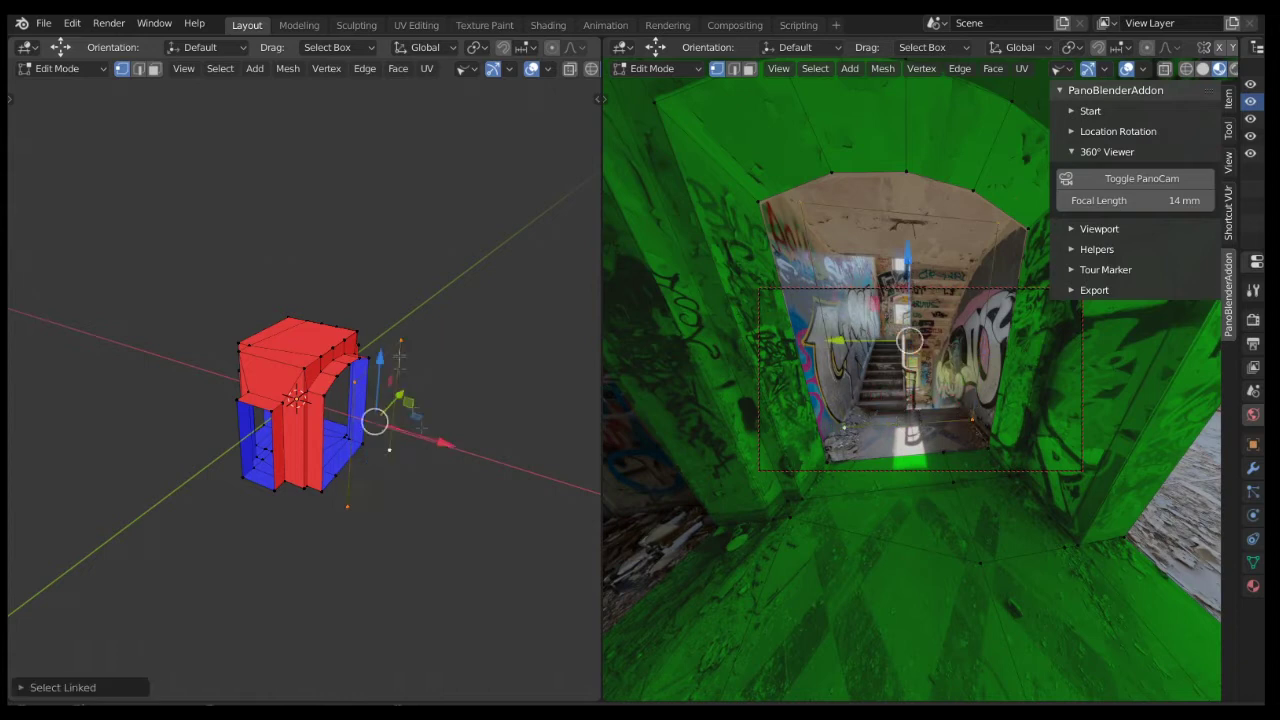
key("g")
key("x")
left_click(407, 445)
Step: From the top view, move the selection along X and extrude it into the far doorway
key("KP_7")
key("g")
key("x")
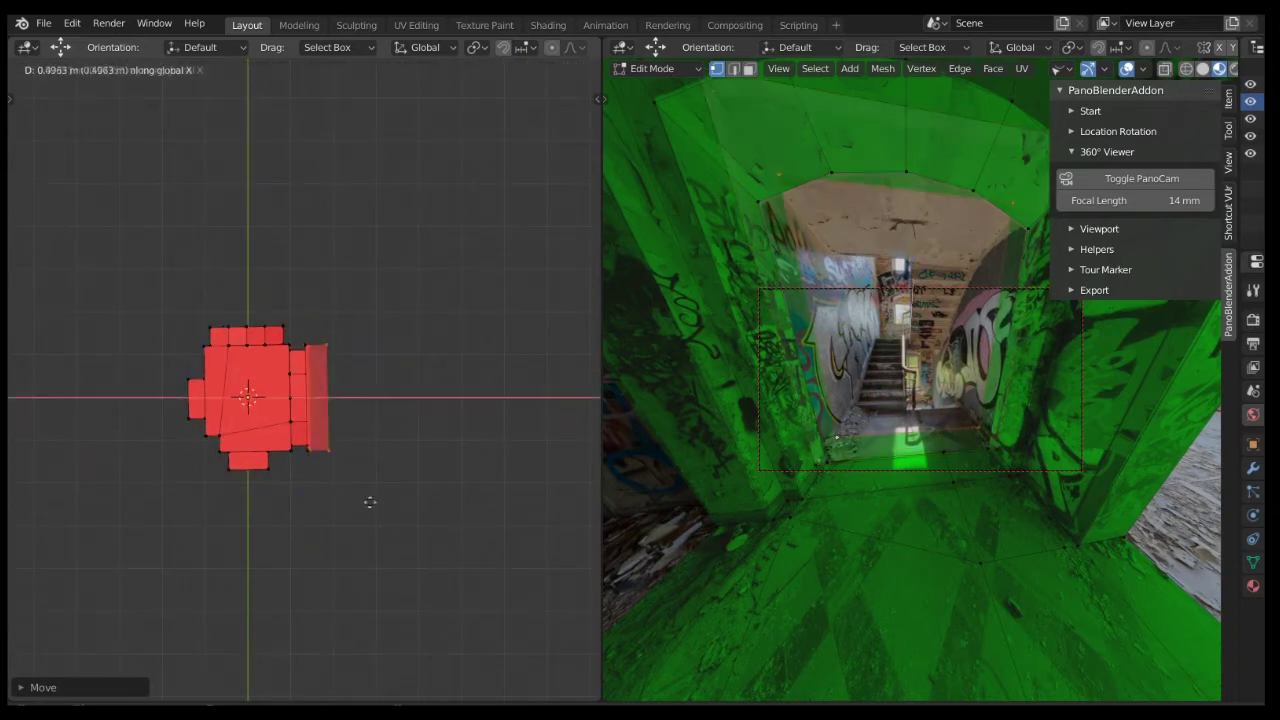
left_click(402, 504)
key("e")
left_click(402, 504)
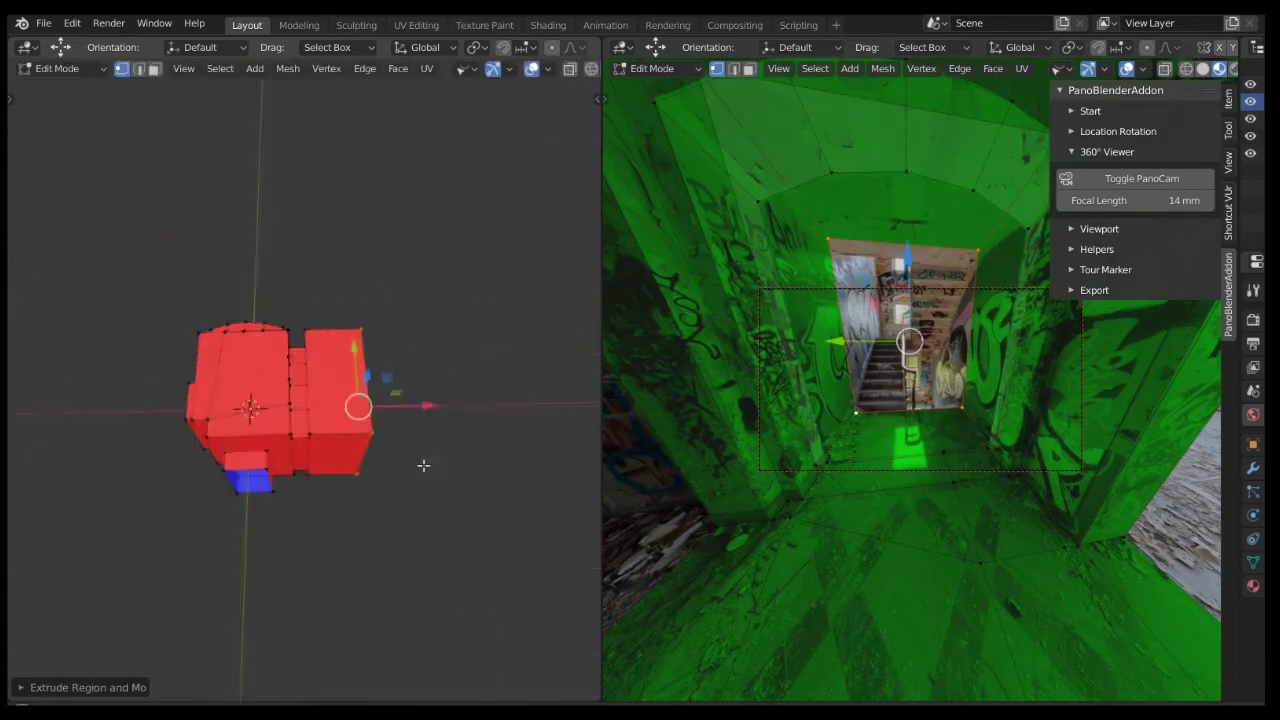
mouse_move(402, 504)
middle_mouse_down()
mouse_move(441, 470)
mouse_move(317, 517)
middle_mouse_up()
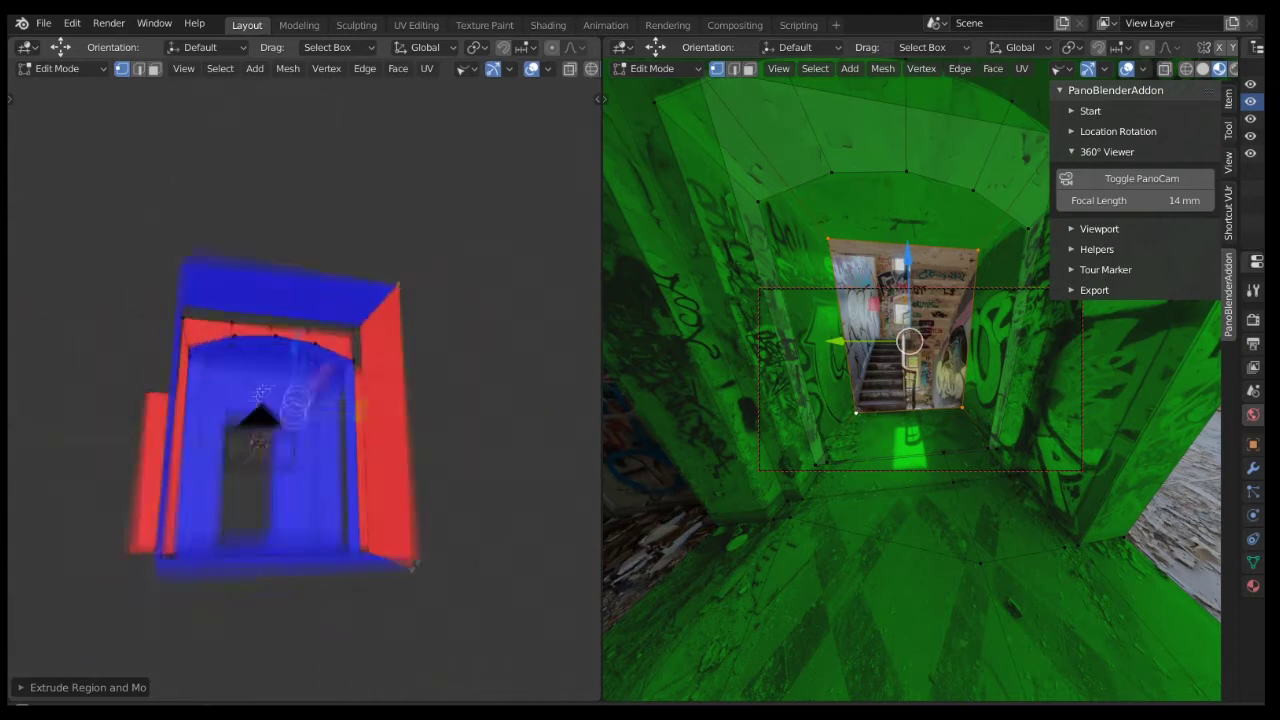
Step: Switch to edge select and nudge the selected edge of the red mesh into place
scroll(317, 517, "up", 5)
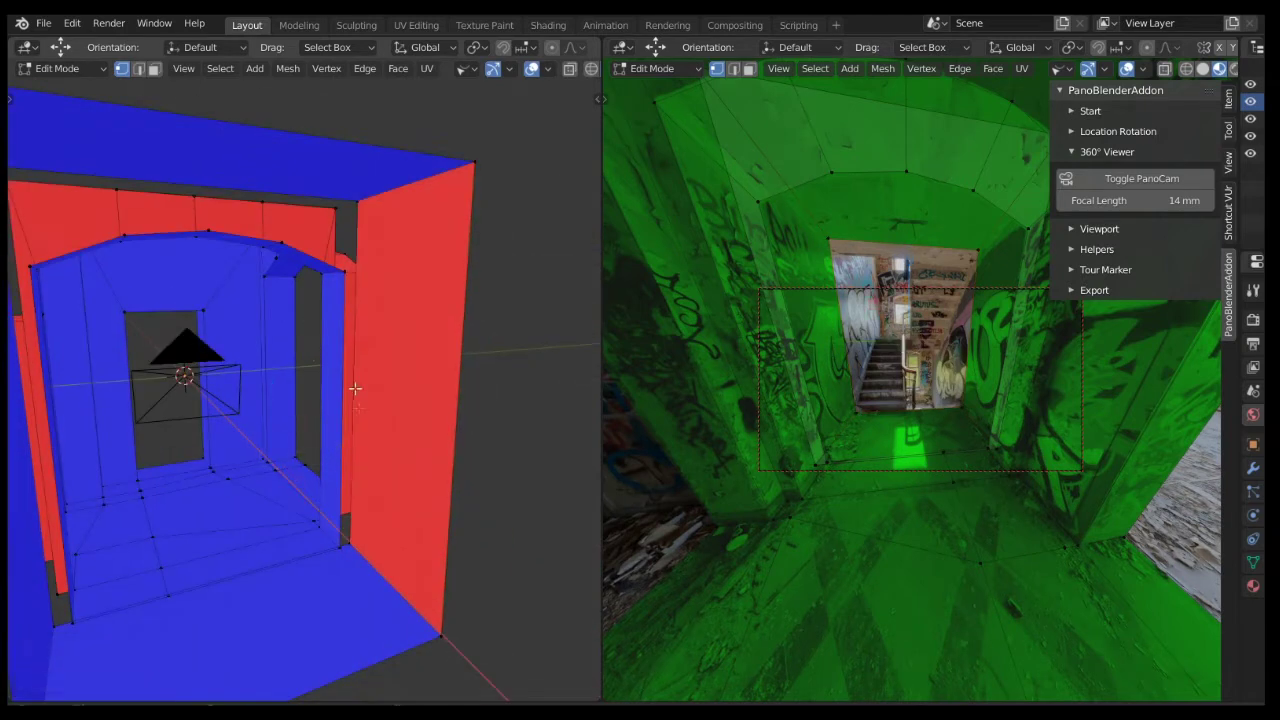
scroll(340, 495, "up", 3)
scroll(352, 485, "up", 3)
scroll(340, 300, "down", 5)
mouse_move(343, 357)
middle_mouse_down()
mouse_move(334, 394)
mouse_move(317, 343)
middle_mouse_up()
key("2")
left_click_drag(360, 436, 372, 437)
mouse_move(372, 437)
middle_mouse_down()
mouse_move(430, 442)
mouse_move(430, 489)
mouse_move(560, 400)
mouse_move(430, 475)
mouse_move(440, 375)
middle_mouse_up()
Step: Select the doorway's edges, including the vertical corner edge, then its passage faces
left_click(433, 445)
left_click(430, 489)
left_click(424, 470)
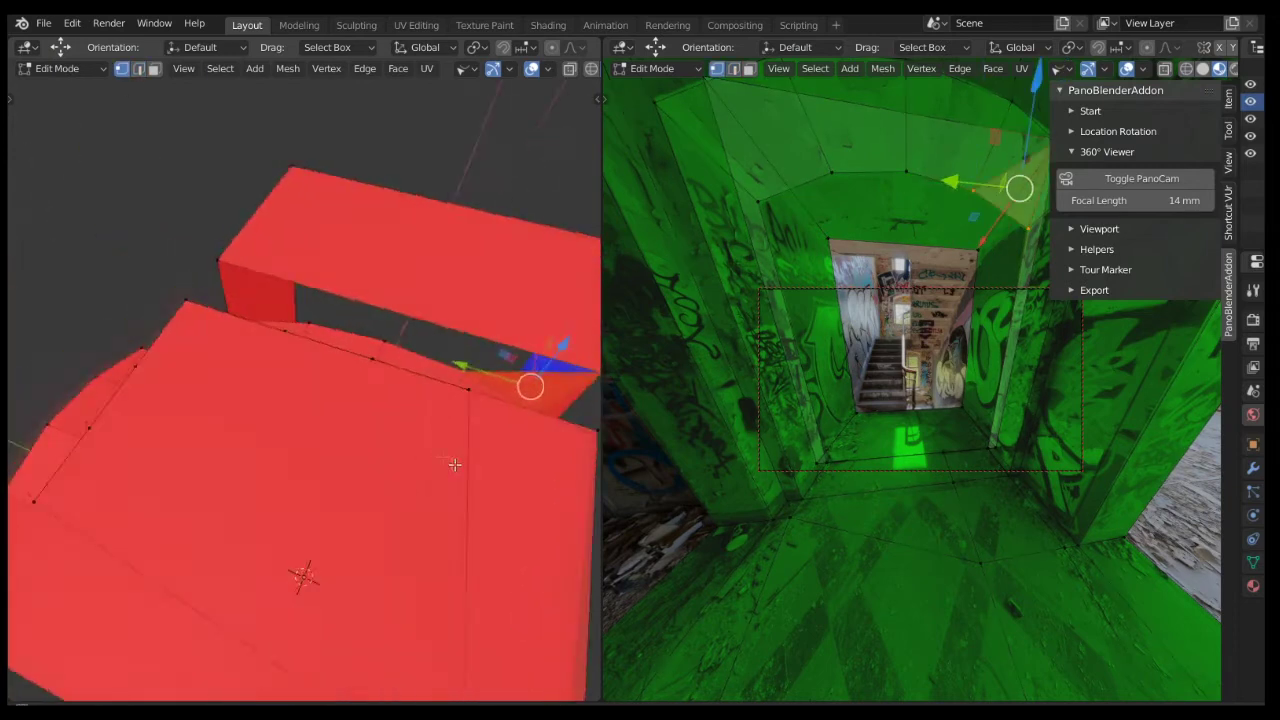
left_click(373, 335)
left_click(573, 373)
mouse_move(573, 373)
middle_mouse_down()
mouse_move(382, 302)
mouse_move(285, 338)
middle_mouse_up()
left_click(382, 302)
left_click(385, 308)
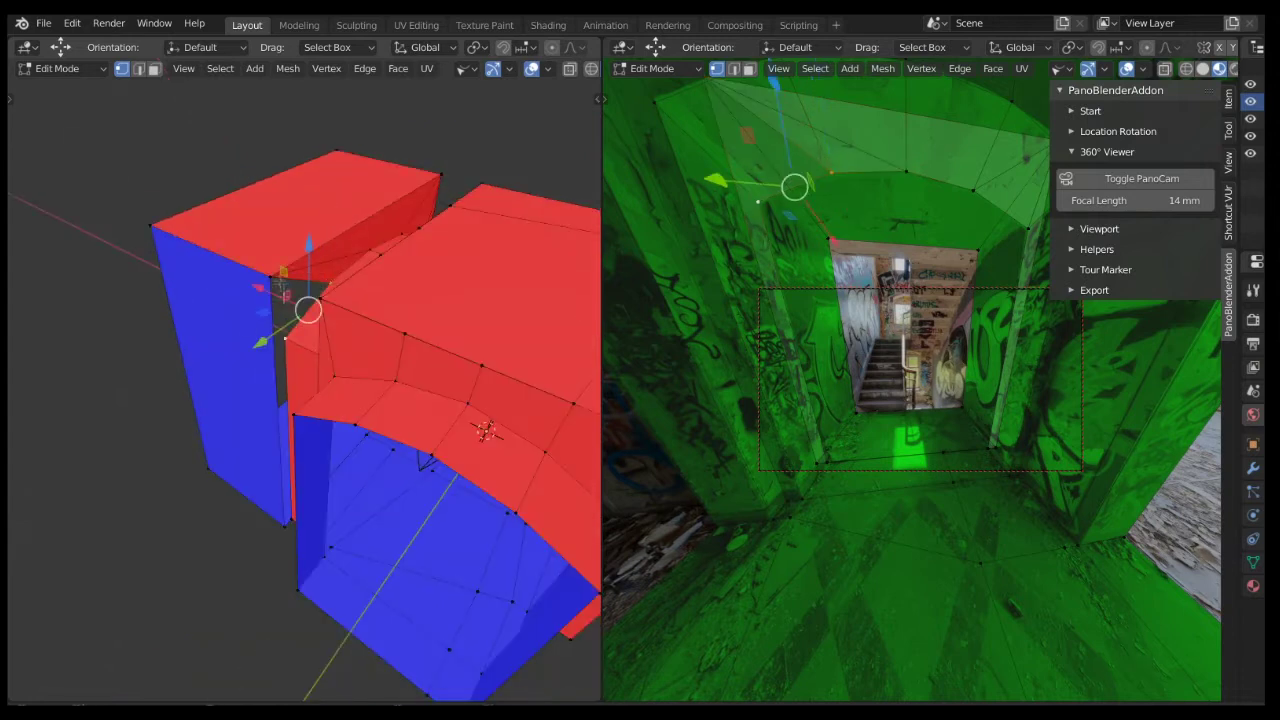
left_click(139, 69)
left_click(287, 380)
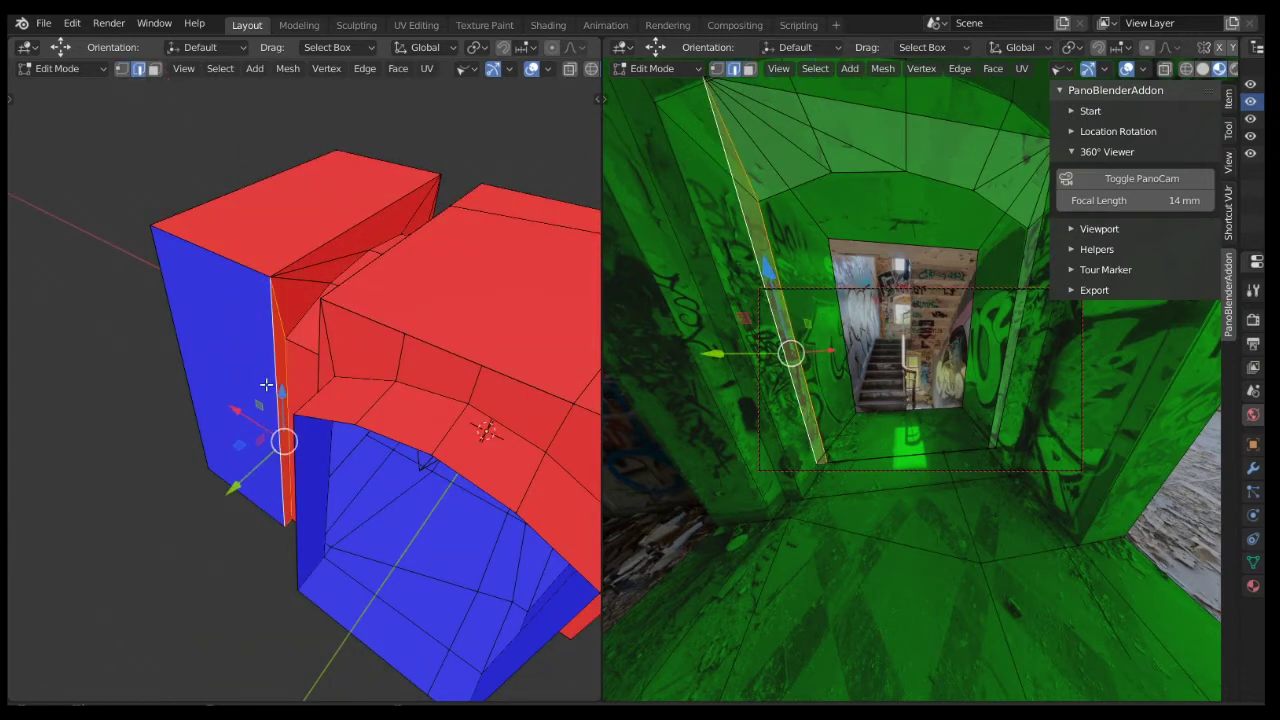
left_click(155, 70)
Step: Flip the doorway faces' normals via the PanoBlenderAddon Helpers panel and check the result
key("n")
left_click(459, 192)
left_click(497, 217)
mouse_move(497, 240)
middle_mouse_down()
mouse_move(489, 307)
mouse_move(389, 433)
mouse_move(418, 412)
middle_mouse_up()
key("2")
left_click(389, 433)
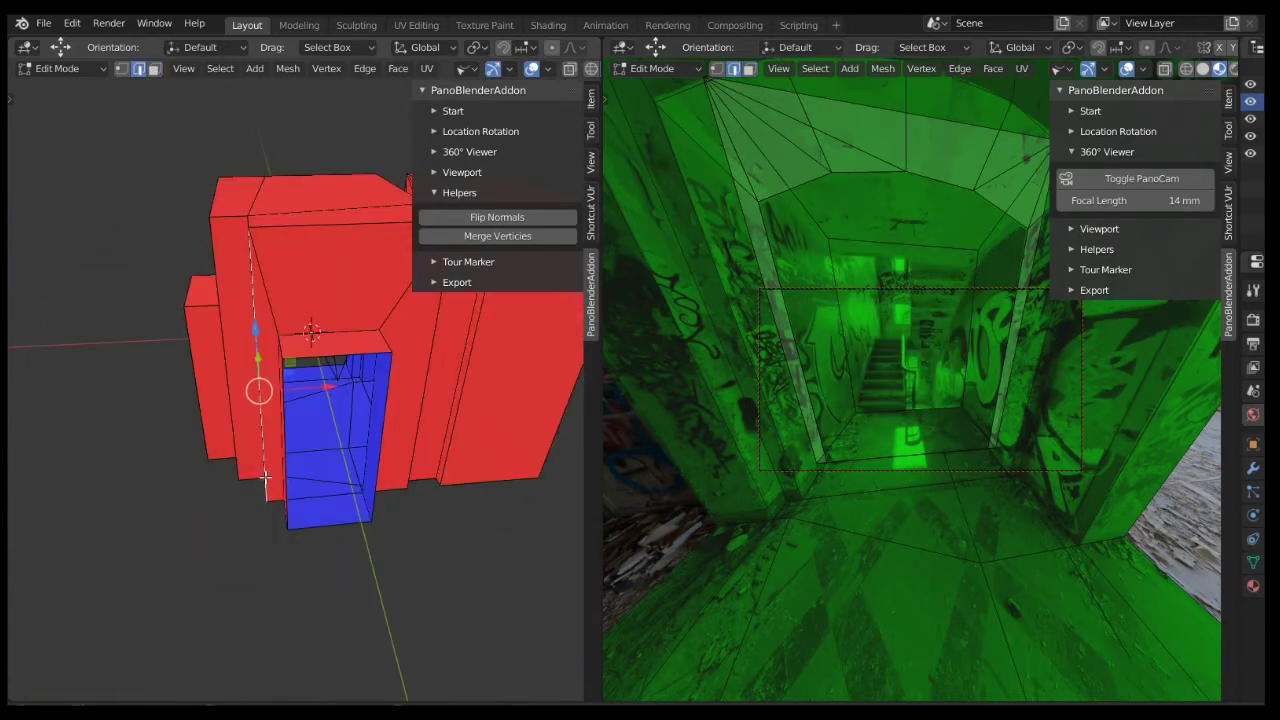
Step: Move the blue face away from the mesh along the Y axis
key("KP_7")
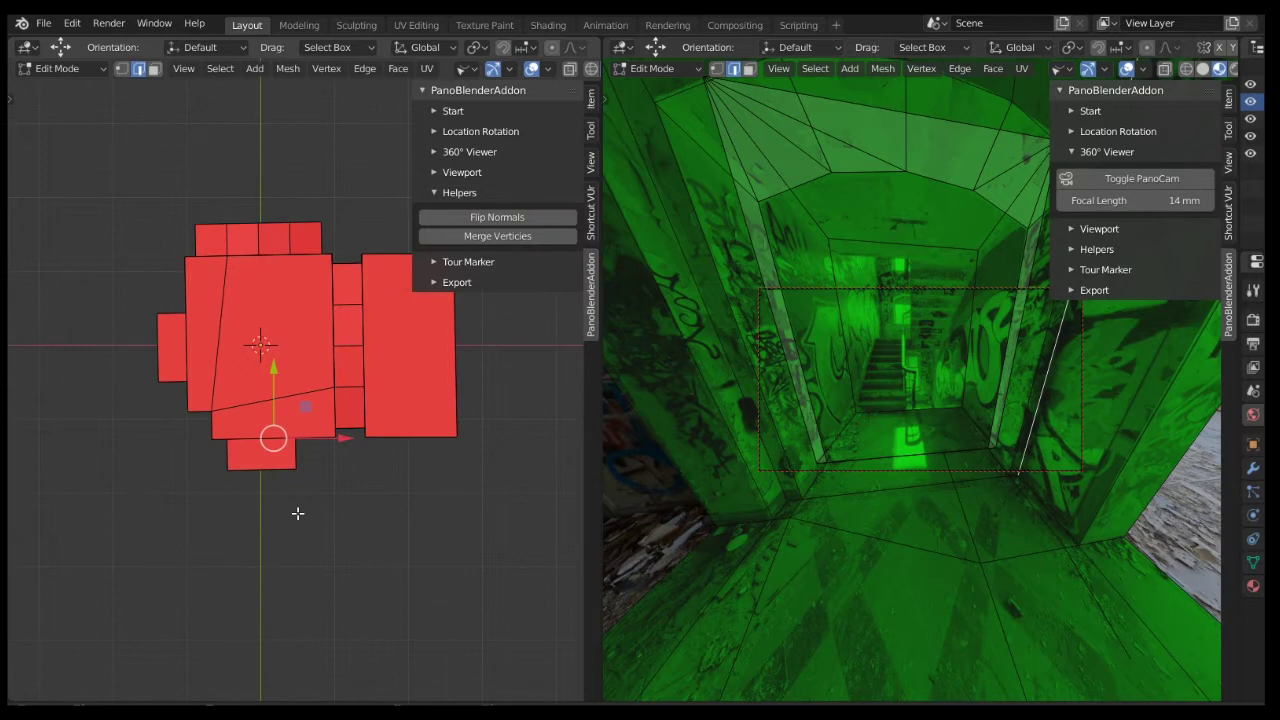
left_click(295, 518)
mouse_move(295, 518)
middle_mouse_down()
mouse_move(312, 425)
mouse_move(317, 434)
middle_mouse_up()
scroll(312, 425, "down", 4)
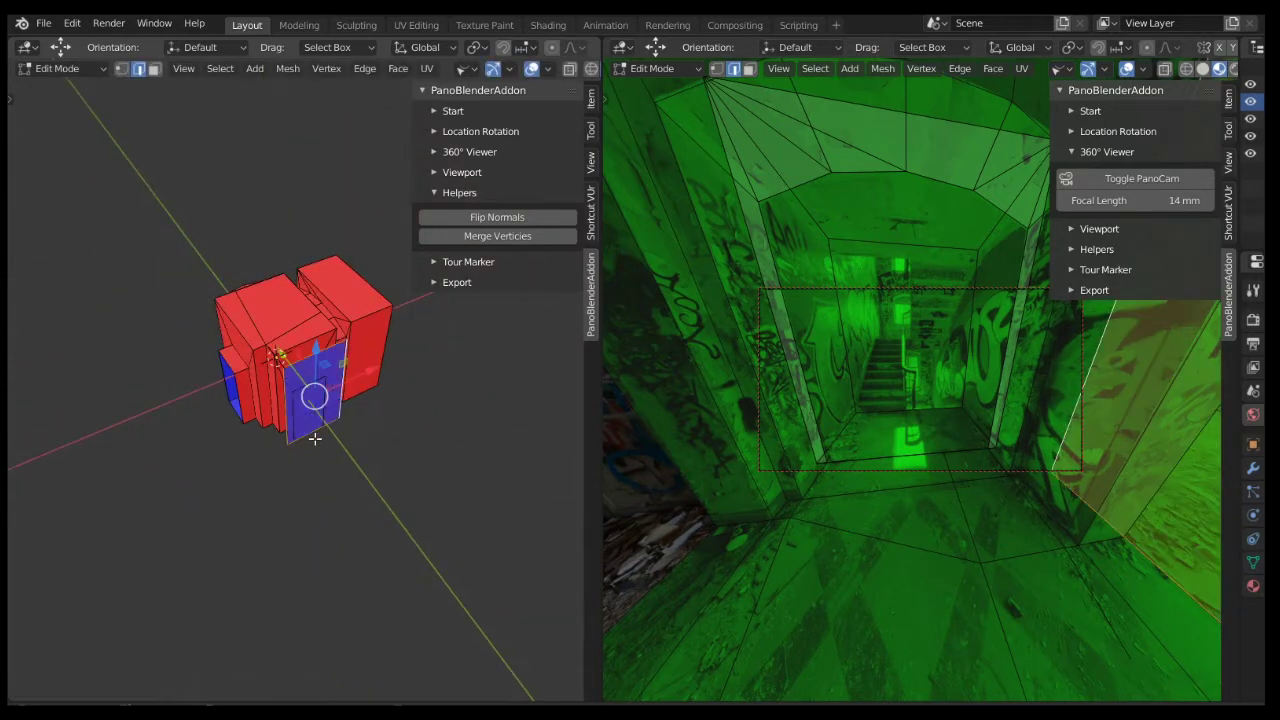
key("g")
key("y")
left_click(357, 451)
Step: Push the face further along Y and widen it along X
scroll(1006, 574, "up", 3)
scroll(1006, 574, "up", 2)
key("g")
key("y")
left_click(305, 603)
scroll(305, 603, "down", 3)
key("s")
key("x")
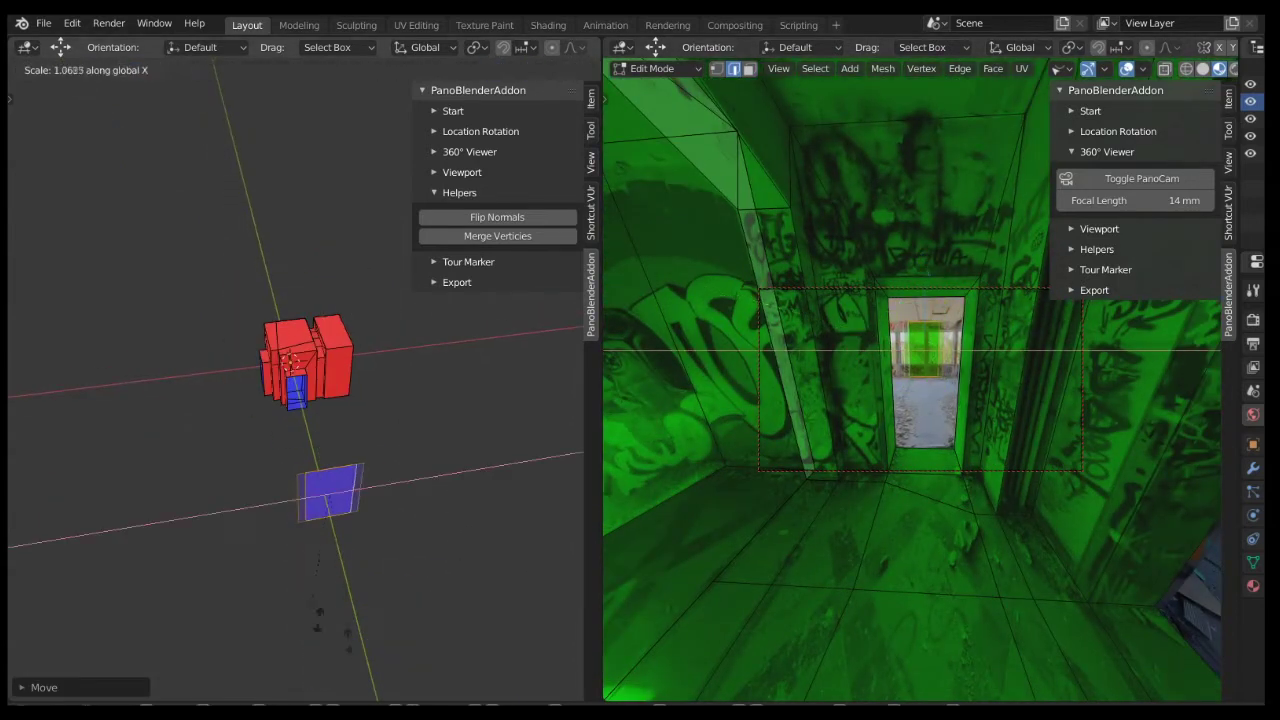
left_click(28, 142)
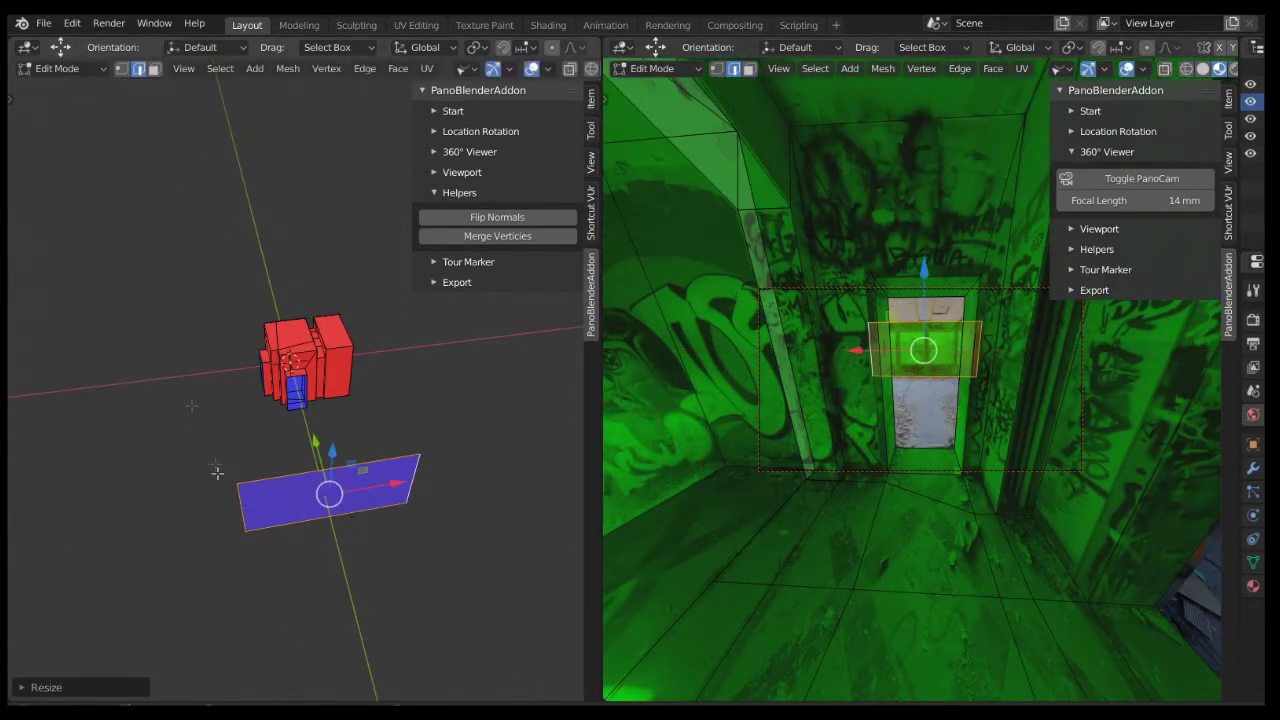
Step: Extrude the face into a room block, reposition it, and delete the extra face's vertices
key("e")
left_click(209, 386)
key("g")
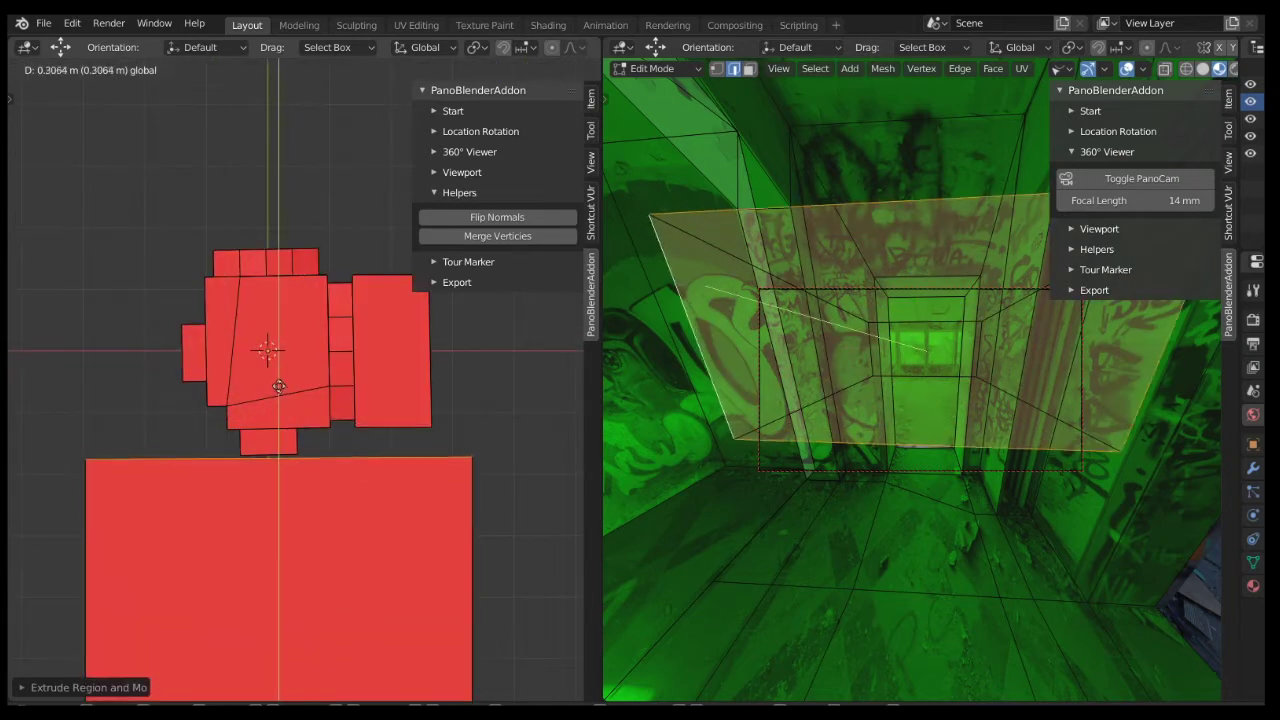
left_click(262, 420)
middle_click_drag(262, 420, 261, 420)
key("x")
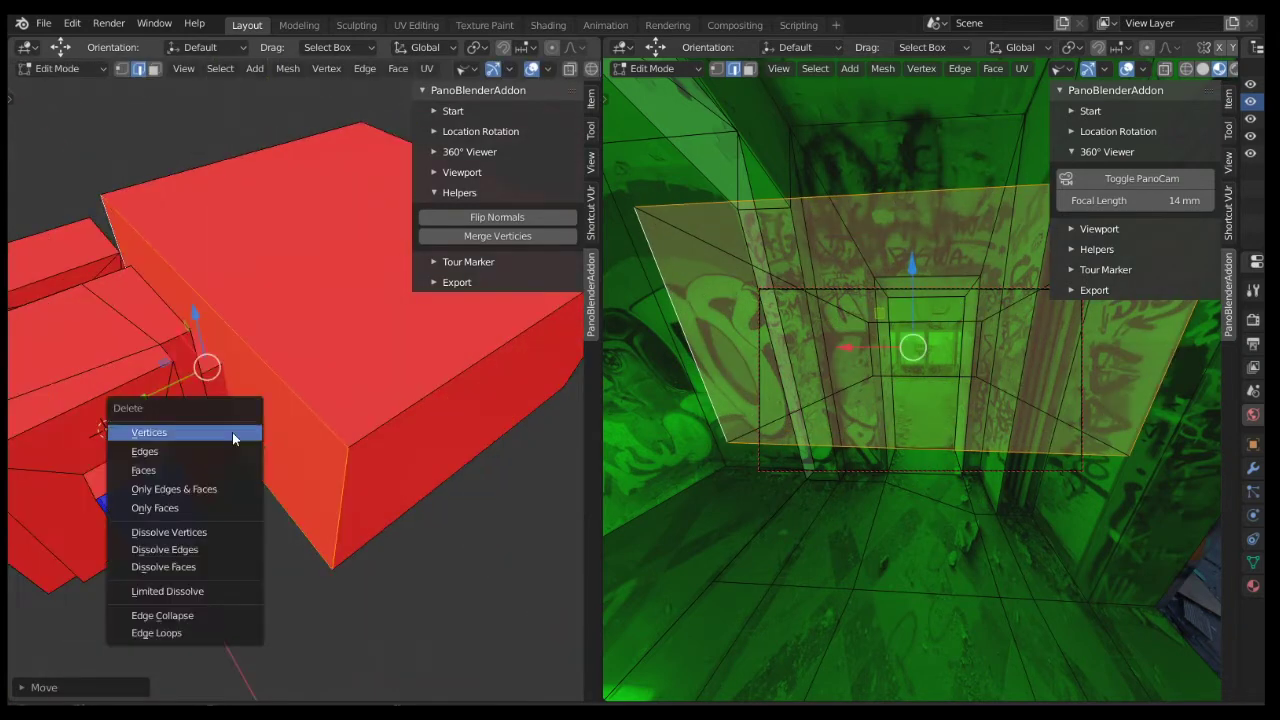
left_click(229, 447)
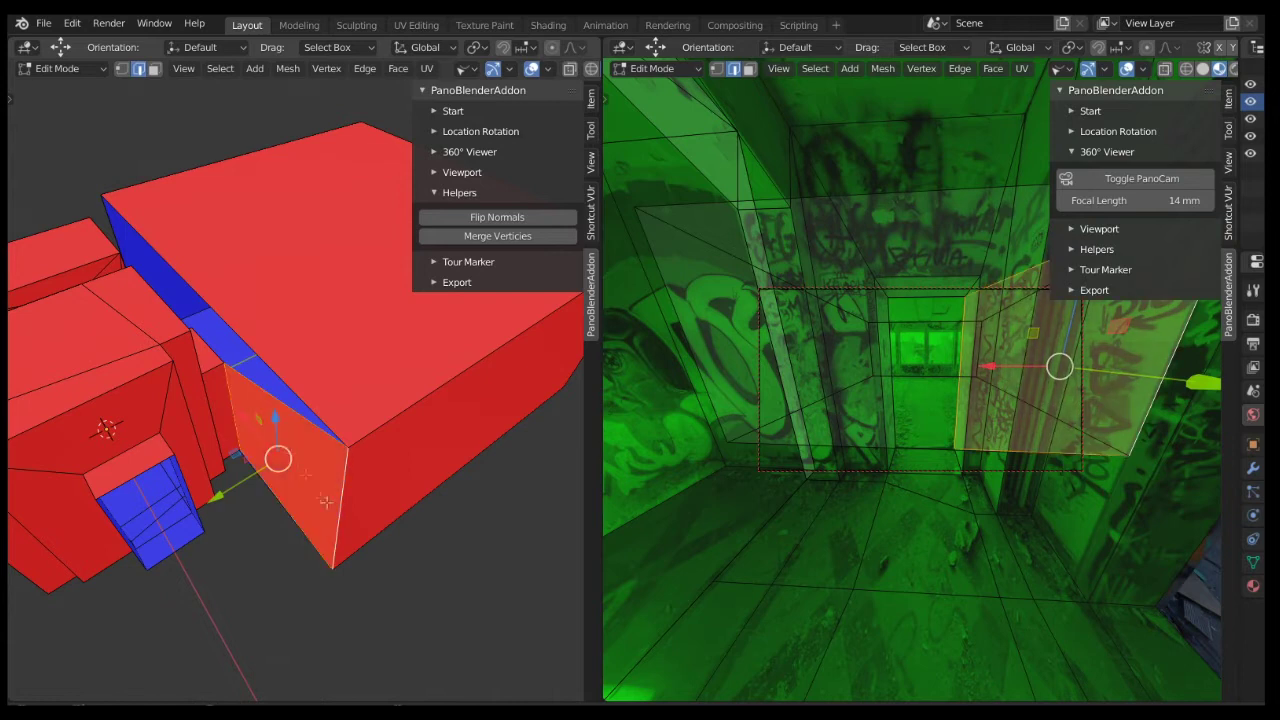
Step: Raise the block's vertical edge up to the block's top
middle_click_drag(327, 499, 369, 415)
left_click(369, 415)
left_click_drag(310, 528, 380, 350)
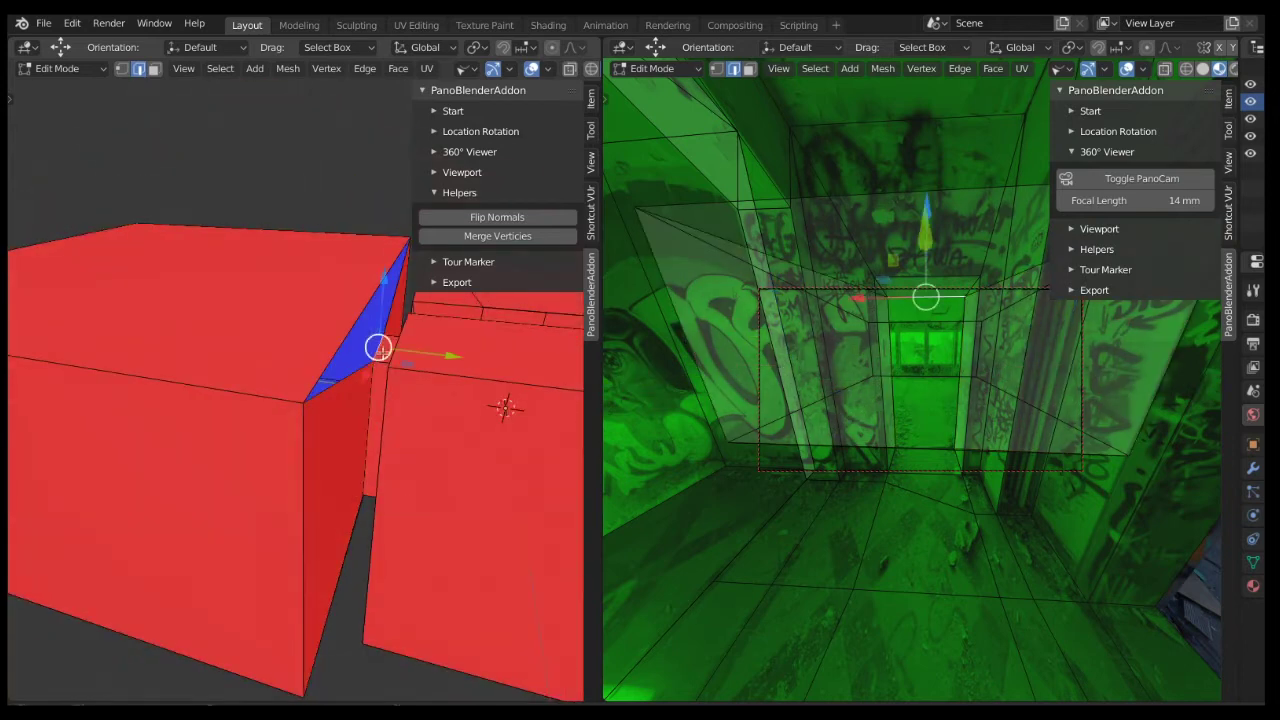
scroll(349, 314, "down", 5)
Step: Select the doorway edges and move them along Y in top view
middle_click_drag(349, 314, 427, 412)
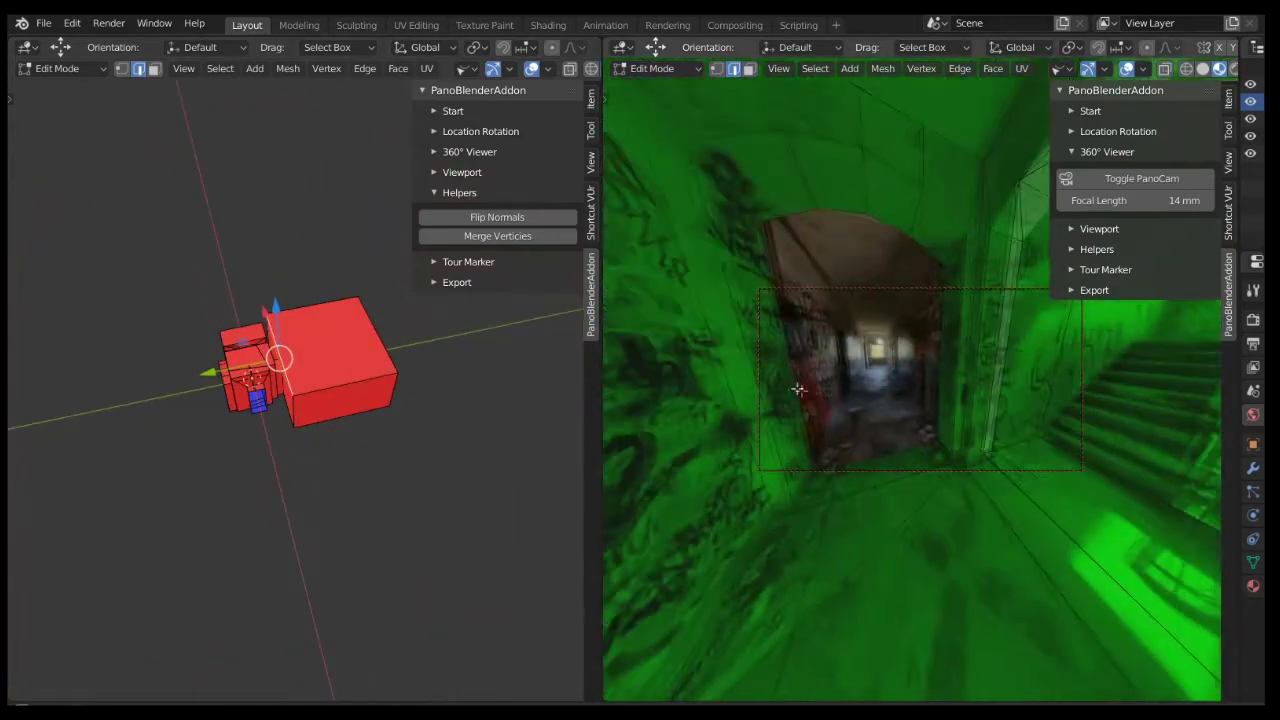
scroll(470, 406, "up", 5)
middle_click_drag(470, 406, 249, 420)
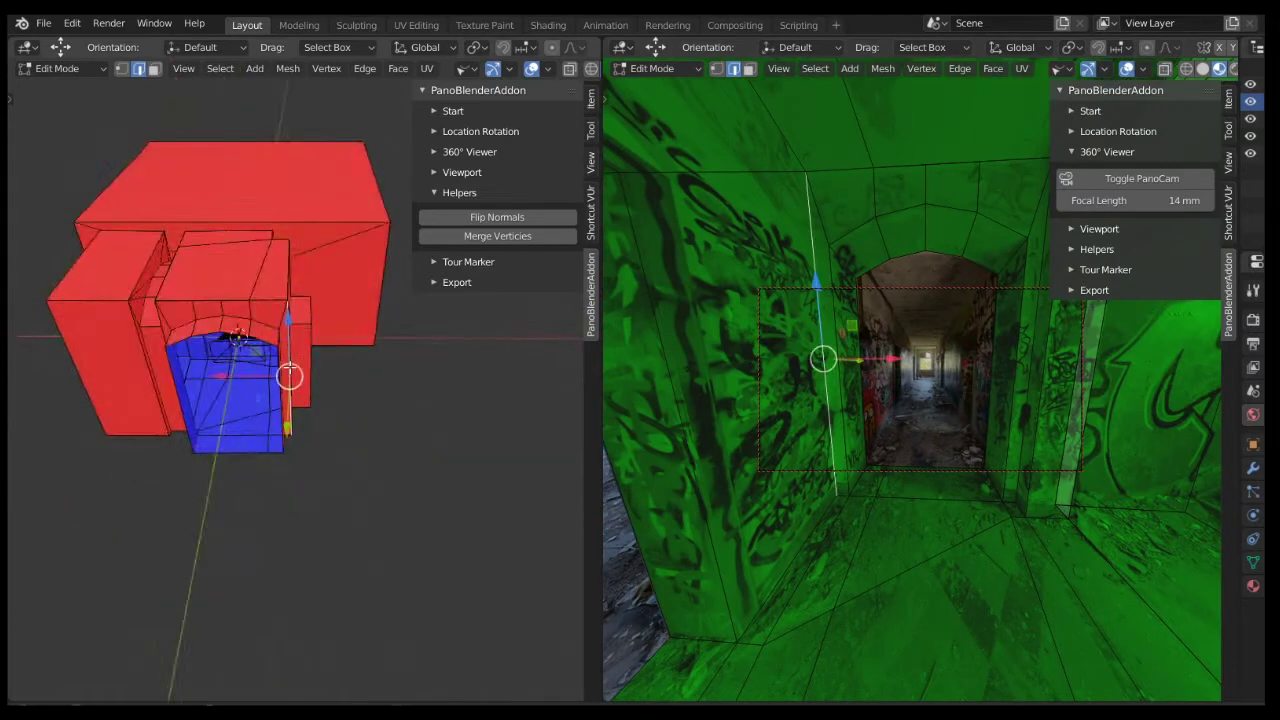
left_click(249, 420, "alt")
key("KP_7")
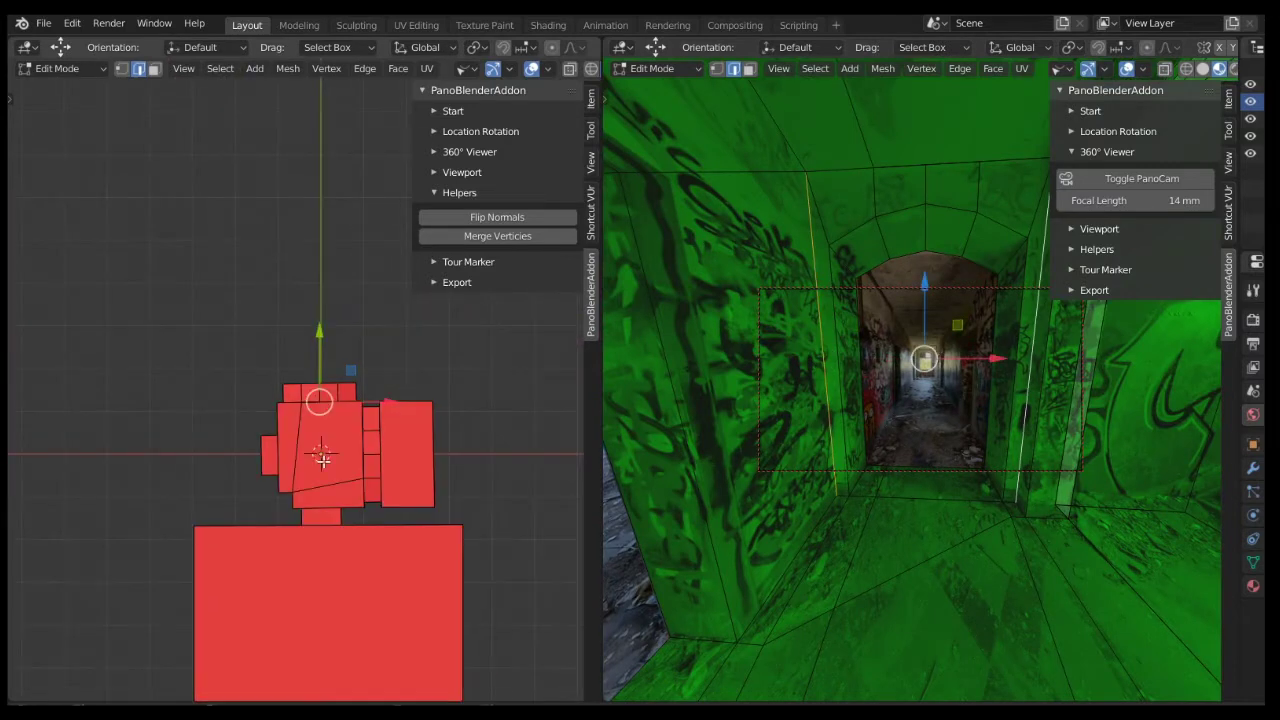
key("g")
left_click(320, 617)
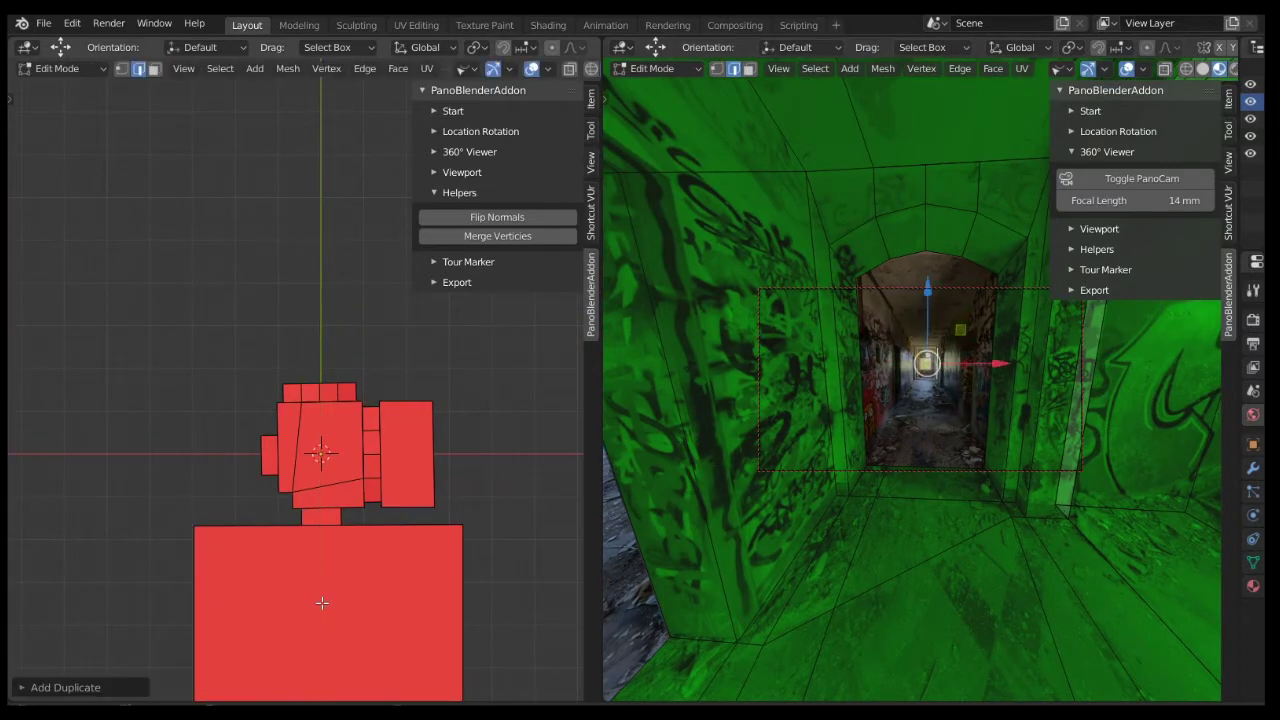
Step: Extrude the doorway into a corridor and extend it along Y
scroll(329, 290, "down", 3)
middle_click_drag(329, 290, 276, 308)
key("e")
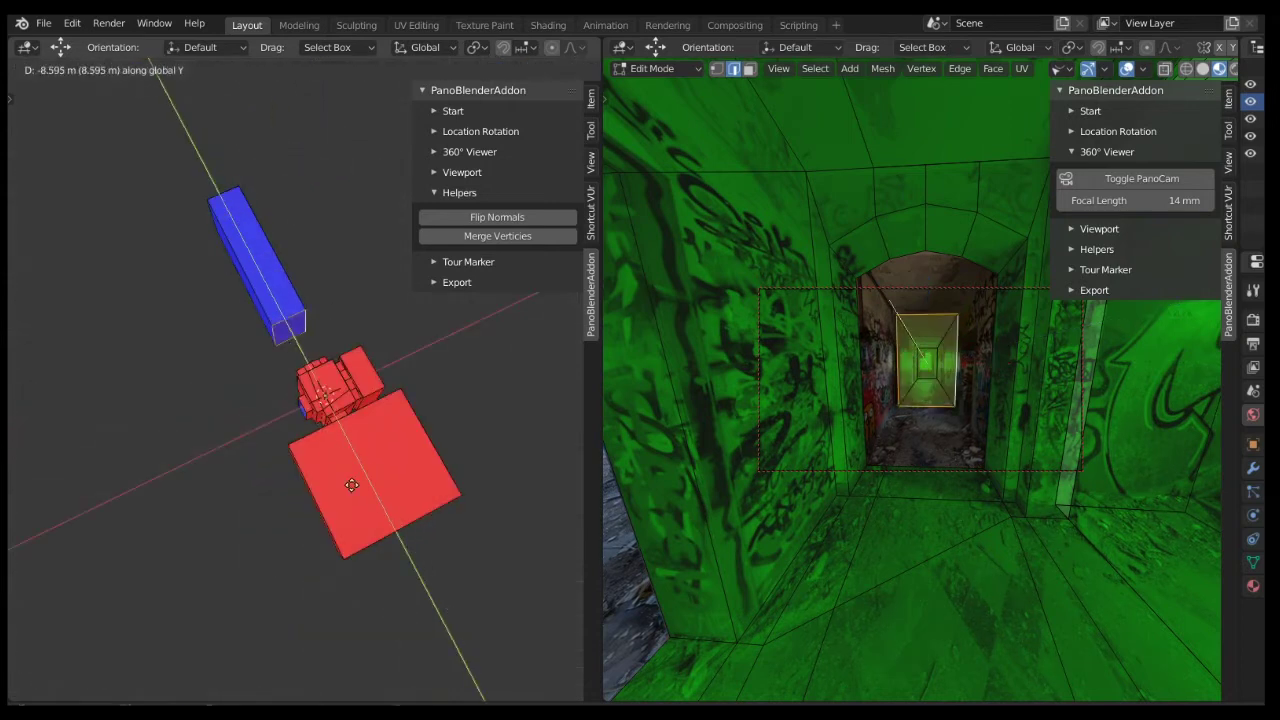
left_click(300, 340)
key("KP_7")
key("g")
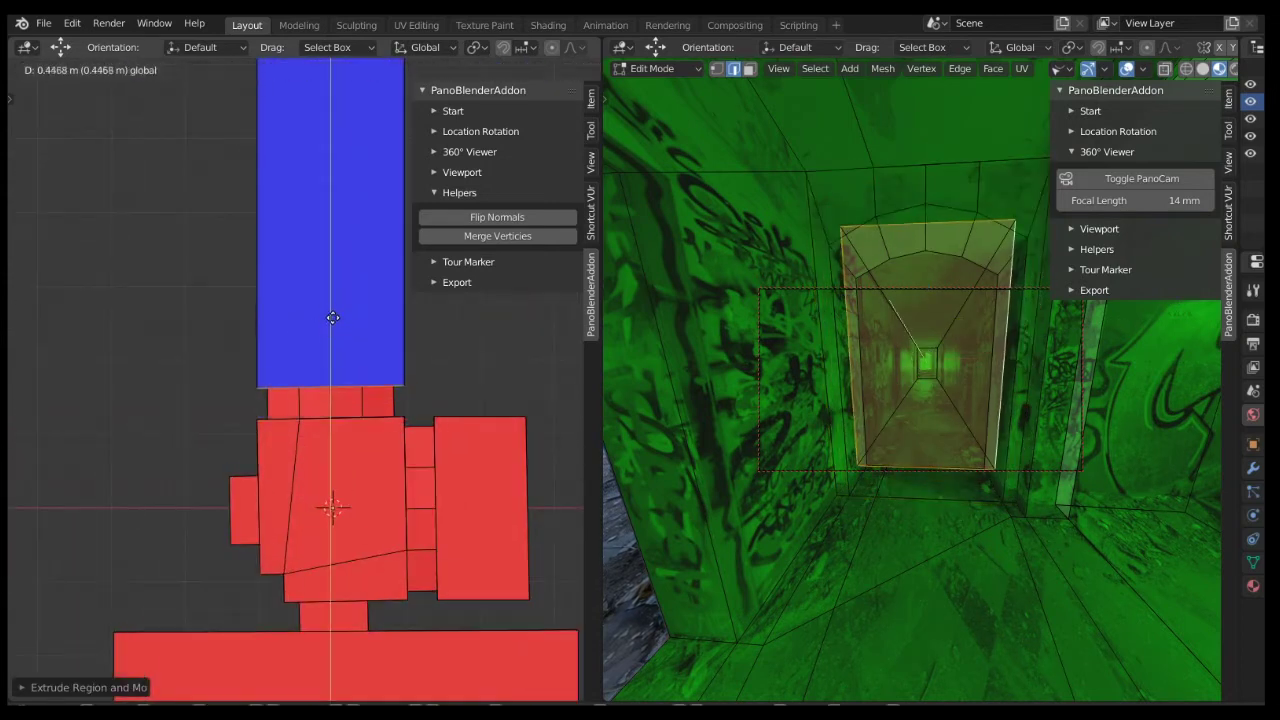
left_click(333, 317)
Step: Raise the selected corridor vertices in vertex mode
mouse_move(333, 317)
middle_mouse_down()
mouse_move(123, 459)
mouse_move(172, 453)
middle_mouse_up()
right_click(123, 459)
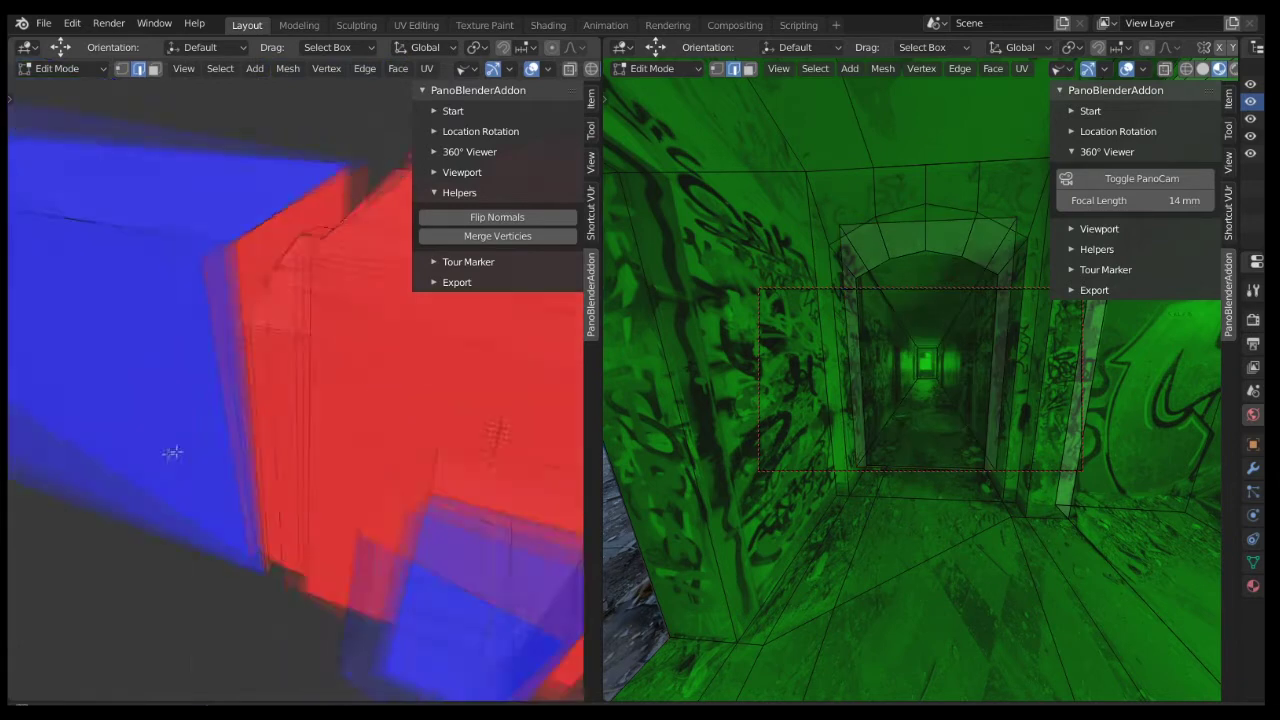
key("1")
key("g")
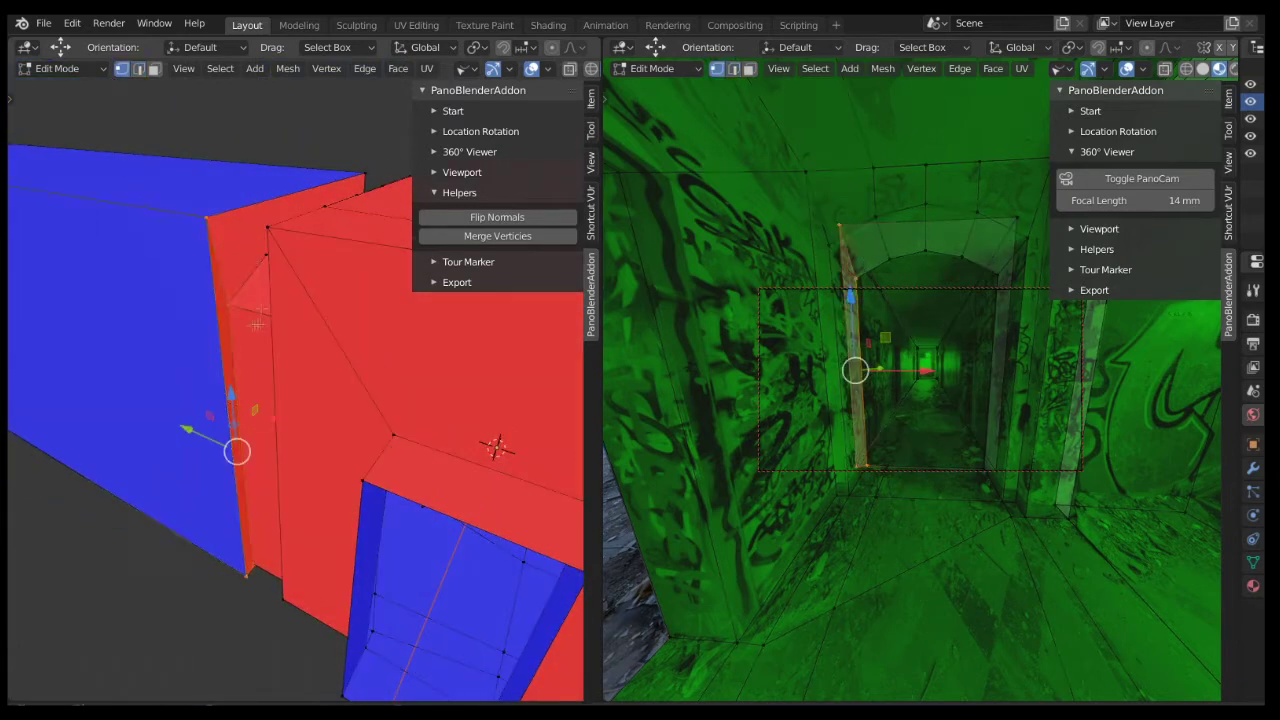
left_click(262, 300)
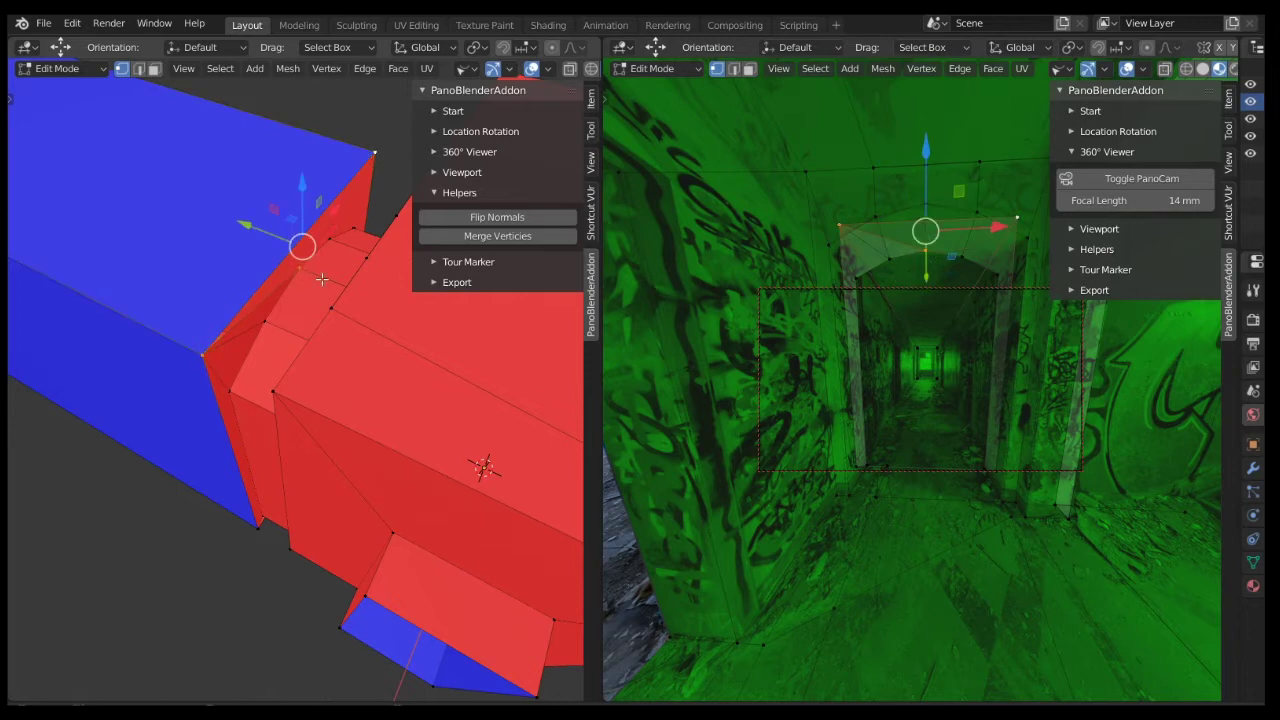
Step: Select the vertical doorframe edge and all geometry linked to it
mouse_move(370, 171)
middle_mouse_down()
mouse_move(343, 209)
mouse_move(300, 340)
mouse_move(129, 236)
middle_mouse_up()
mouse_move(252, 285)
middle_mouse_down()
mouse_move(200, 214)
mouse_move(207, 289)
middle_mouse_up()
left_click(200, 215)
key("l")
scroll(207, 289, "down", 5)
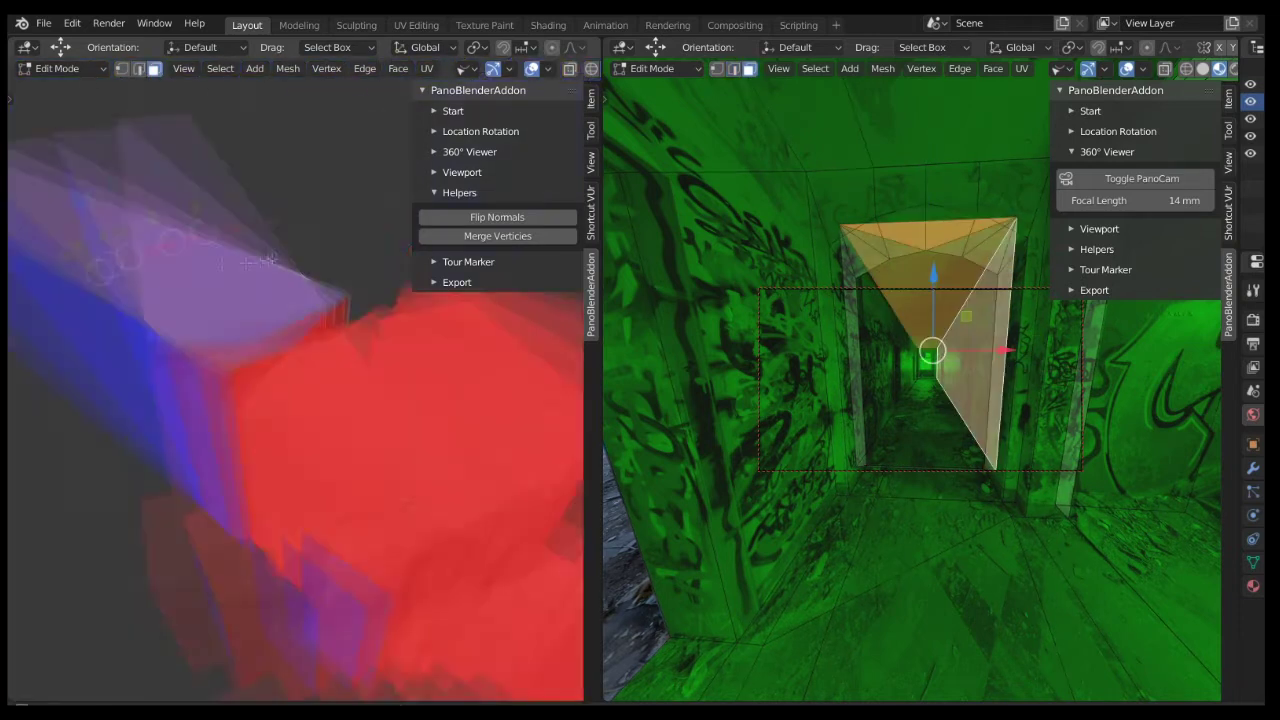
Step: Inspect the red mesh in Object Mode, then resume editing in edge mode
left_click(500, 236)
mouse_move(443, 407)
middle_mouse_down()
mouse_move(400, 430)
mouse_move(437, 488)
middle_mouse_up()
scroll(910, 400, "up", 5)
scroll(279, 551, "up", 4)
middle_click_drag(279, 551, 300, 495)
key("Tab")
left_click(138, 69)
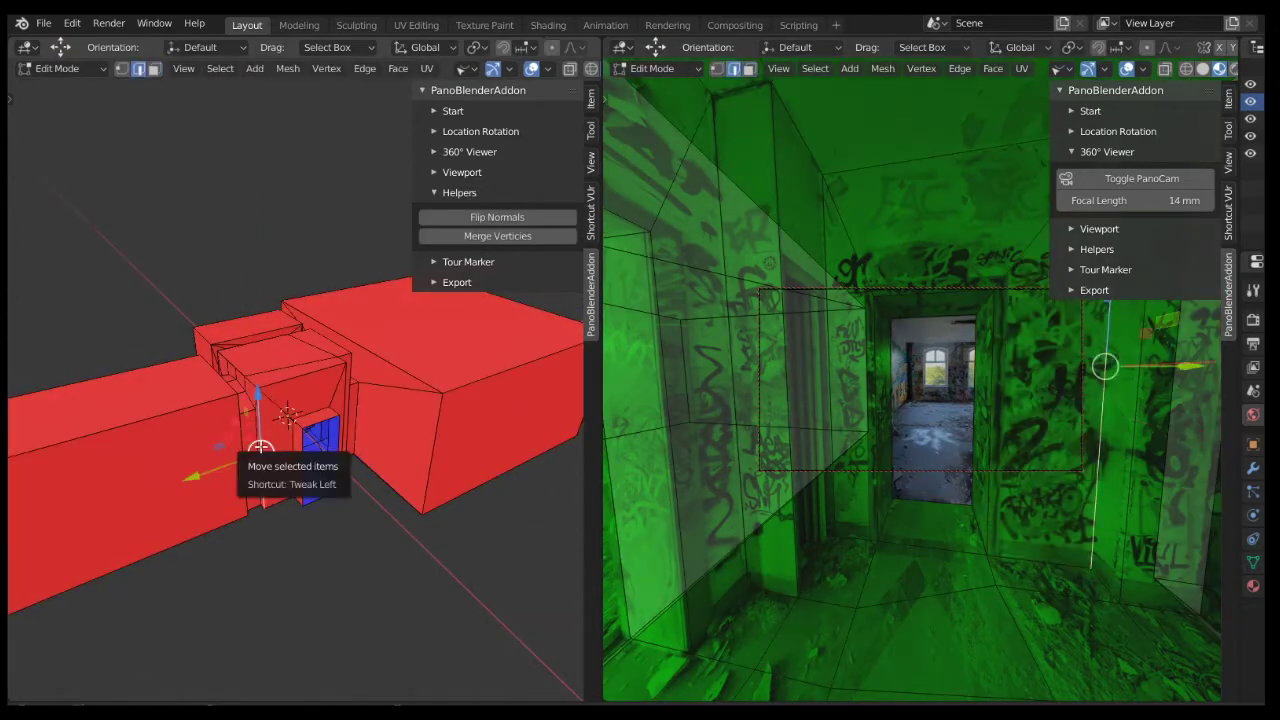
Step: Place the duplicated doorframe, scale it along Y, and move it into position
key("ctrl+KP_3")
key("KP_7")
scroll(290, 464, "down", 1)
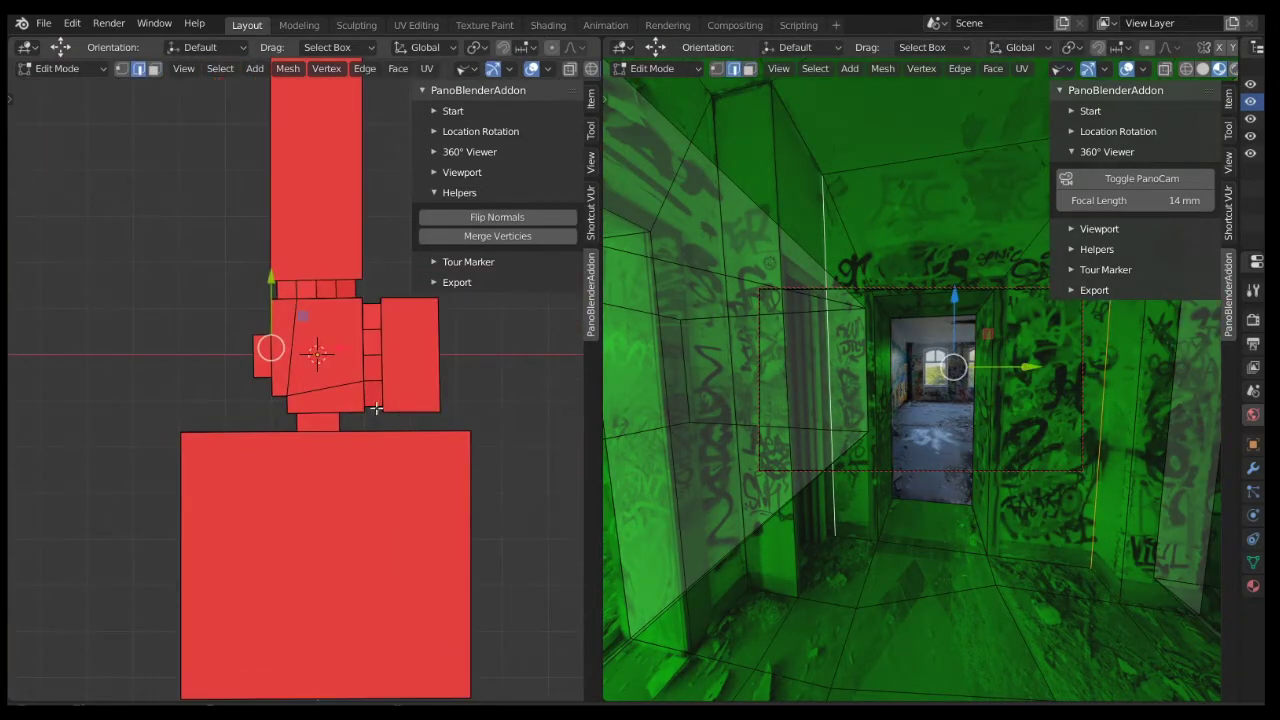
left_click(113, 488)
key("s")
key("y")
left_click(938, 440)
middle_click_drag(250, 420, 115, 405)
left_click_drag(55, 333, 75, 372)
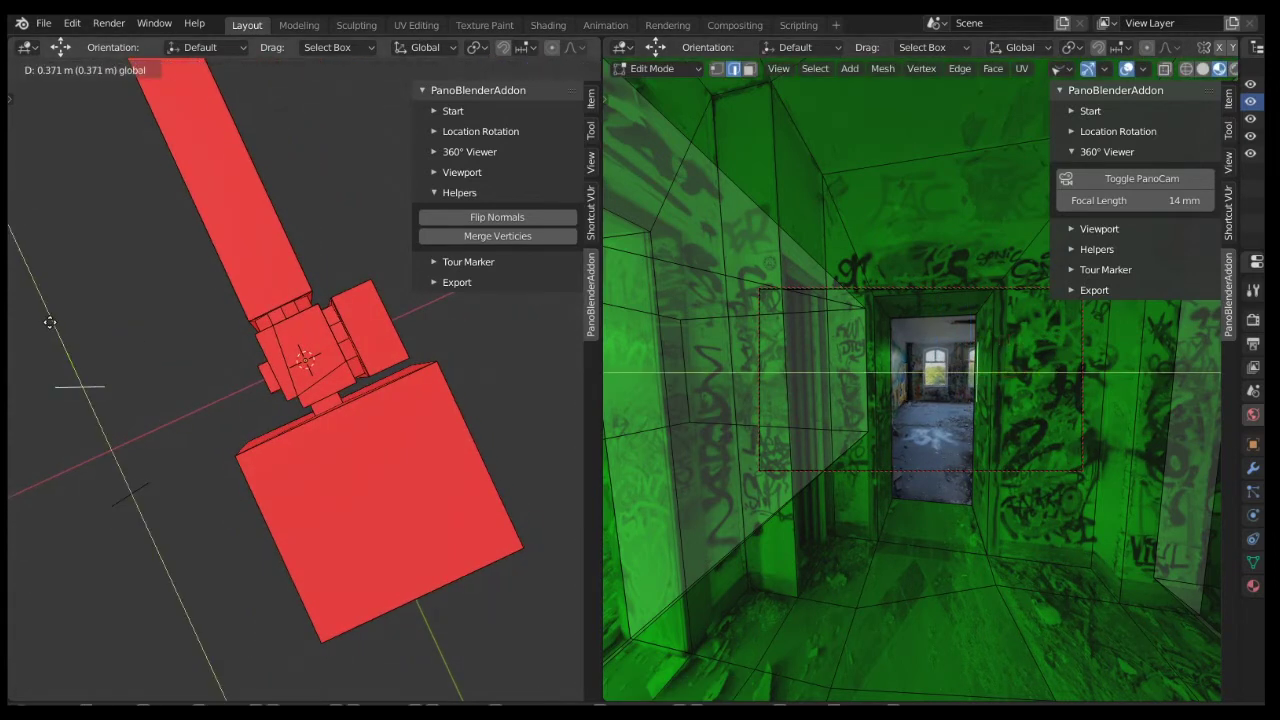
Step: Extrude the duplicate into a new corridor section, undoing the last change
key("KP_7")
key("e")
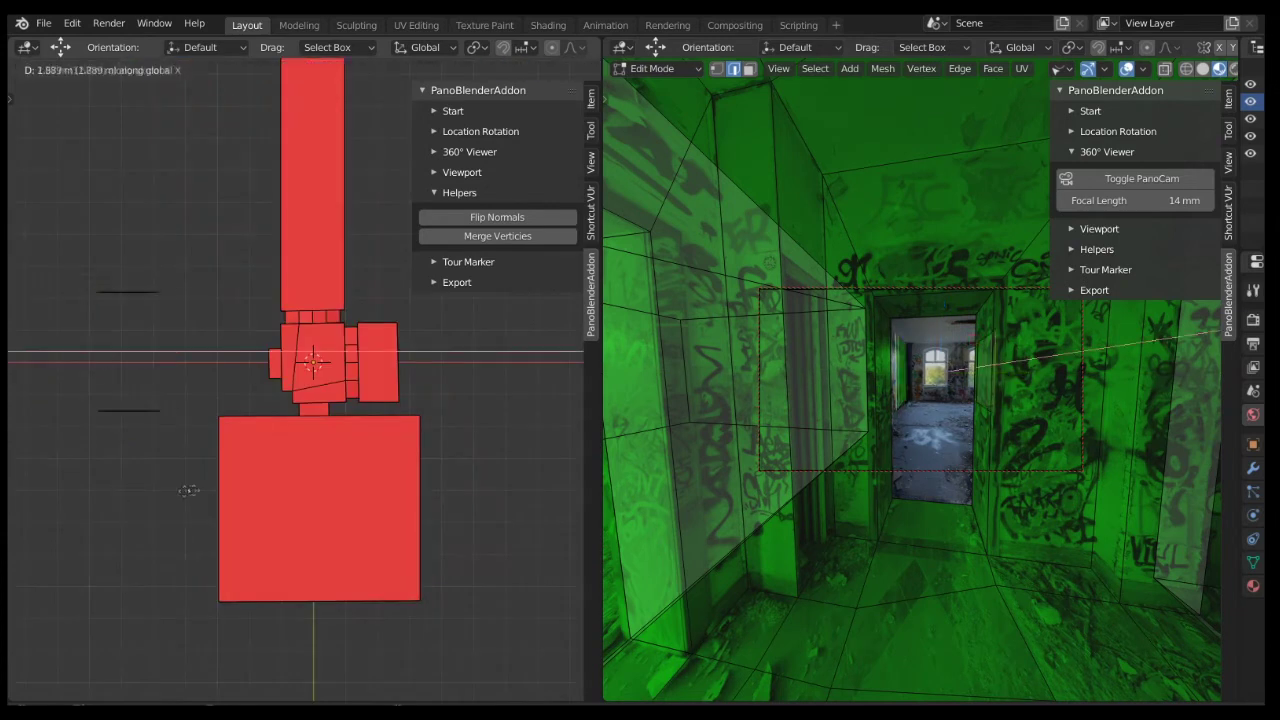
left_click(294, 491)
mouse_move(294, 491)
middle_mouse_down()
mouse_move(376, 427)
mouse_move(269, 443)
middle_mouse_up()
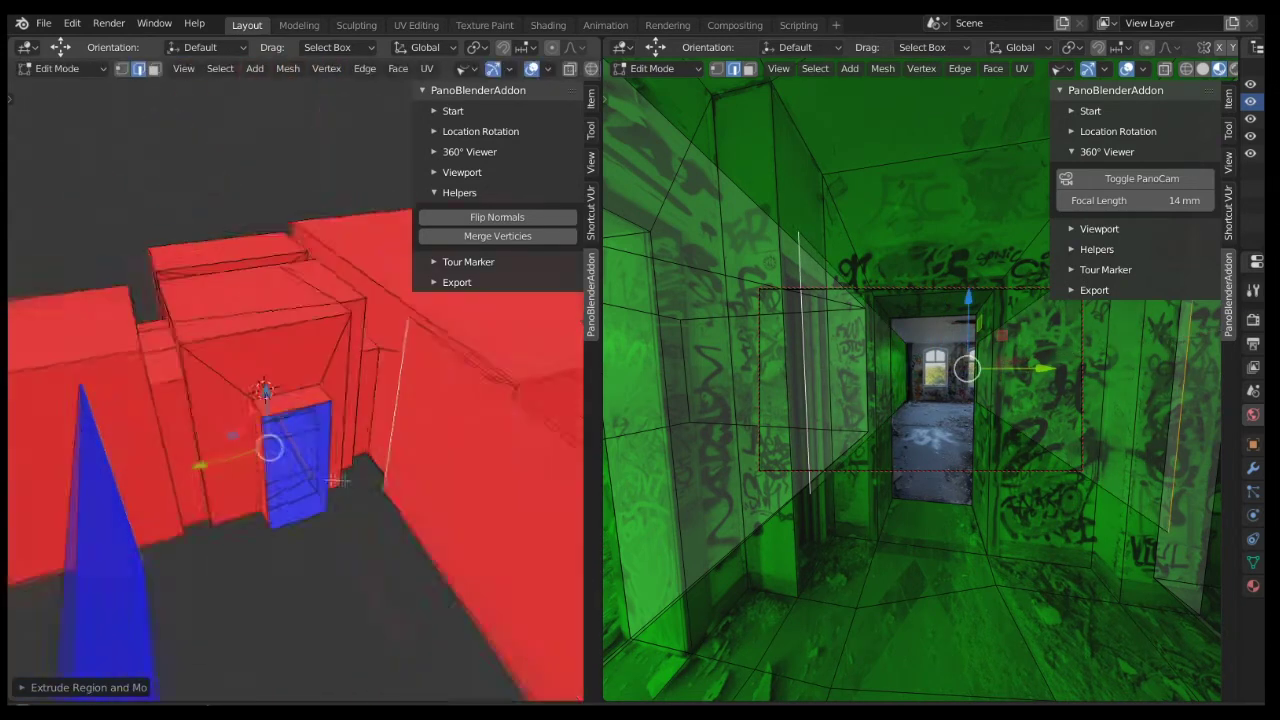
key("ctrl+z")
Step: Select the corridor's side wall, ceiling, end wall, floor and end-wall faces
left_click(160, 420)
mouse_move(160, 420)
middle_mouse_down()
mouse_move(335, 375)
mouse_move(369, 558)
middle_mouse_up()
left_click(335, 375)
left_click(369, 558)
mouse_move(400, 500)
middle_mouse_down()
mouse_move(323, 566)
mouse_move(245, 472)
mouse_move(360, 468)
mouse_move(311, 561)
middle_mouse_up()
left_click(254, 513)
left_click(360, 468)
left_click(410, 470)
Step: Check the mesh from above against the panorama and return to Object Mode
mouse_move(297, 375)
middle_mouse_down()
mouse_move(856, 523)
mouse_move(889, 577)
middle_mouse_up()
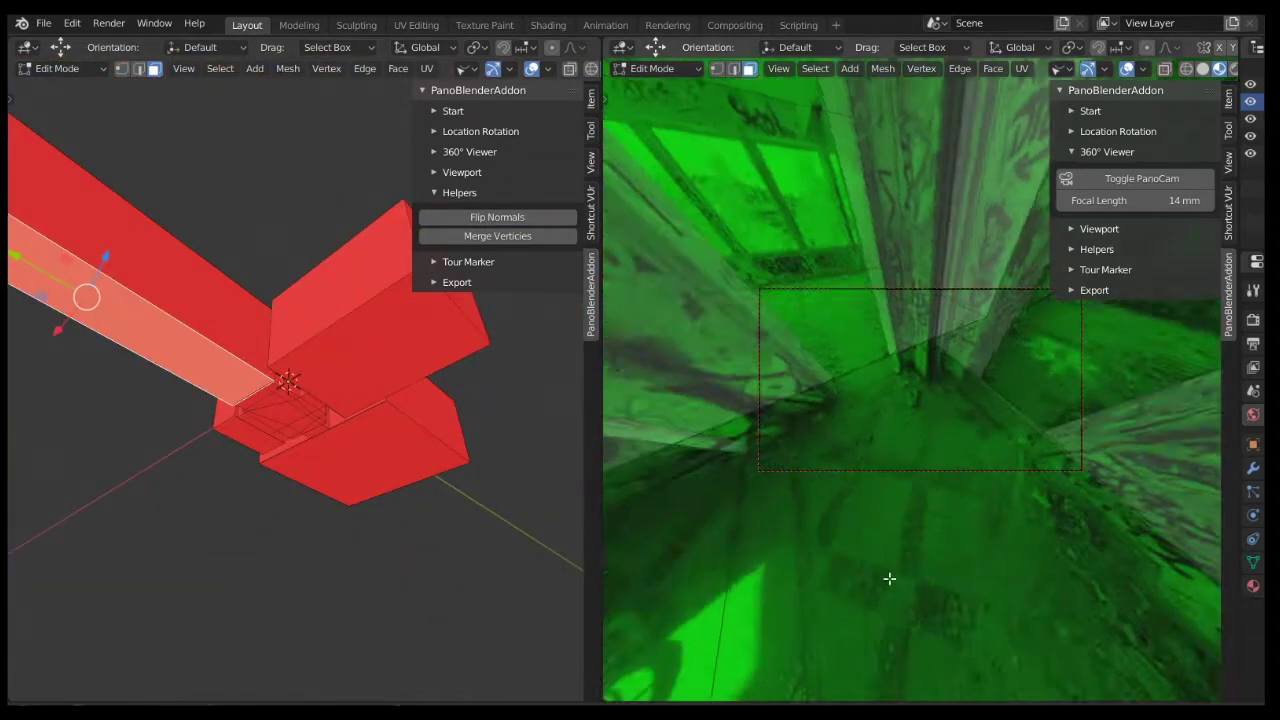
mouse_move(326, 577)
middle_mouse_down()
mouse_move(378, 309)
mouse_move(466, 543)
mouse_move(320, 413)
middle_mouse_up()
key("Tab")
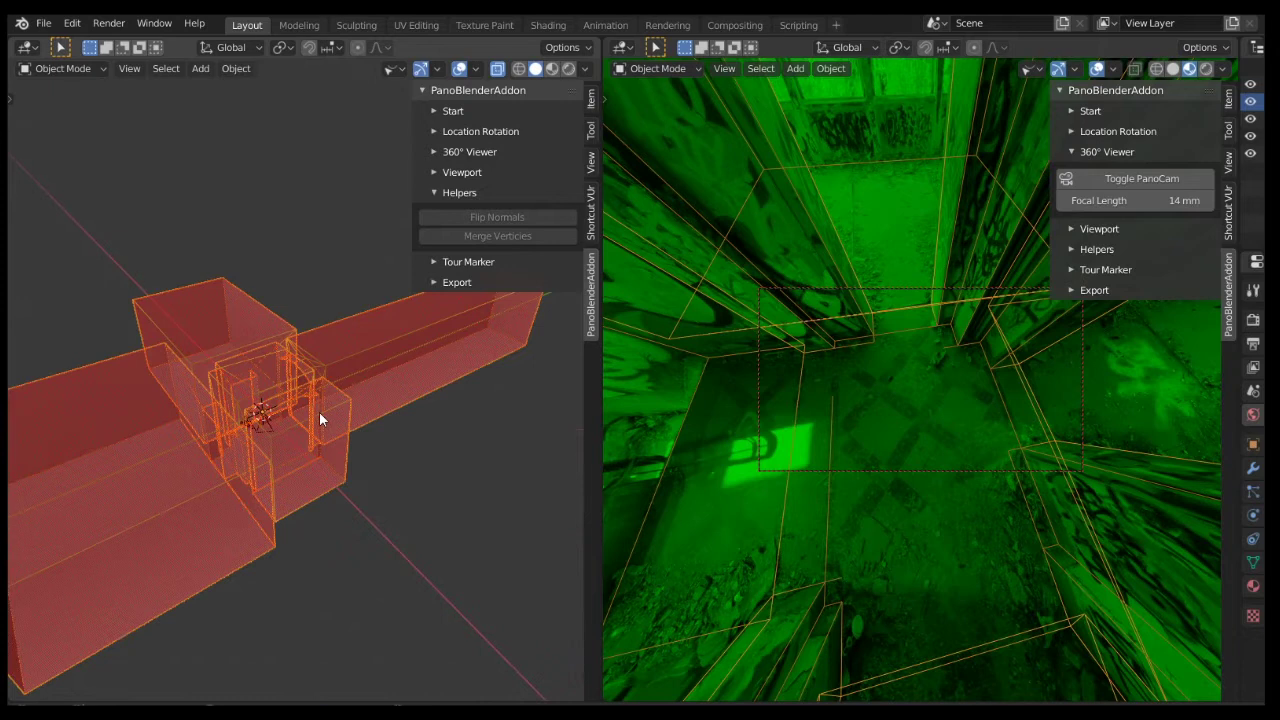
Step: Save the blend file and export the model as pano_01.stl
key("ctrl+shift+s")
left_click(888, 620)
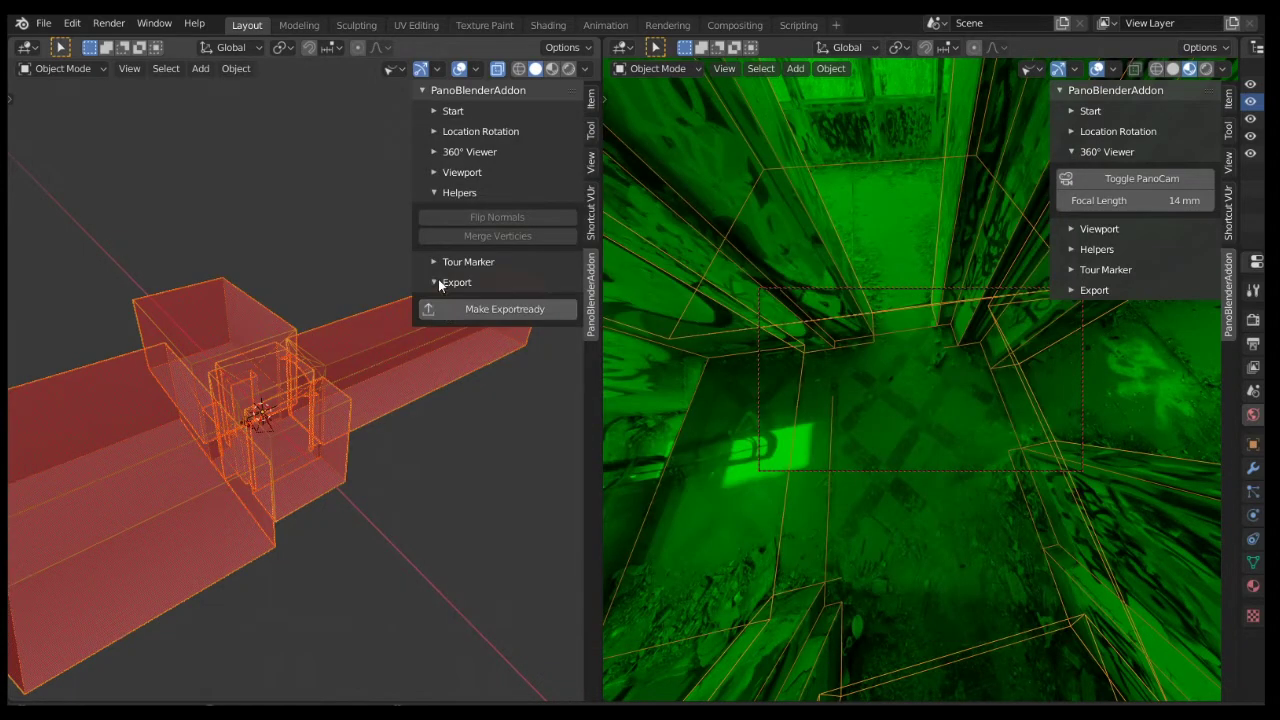
left_click(43, 23)
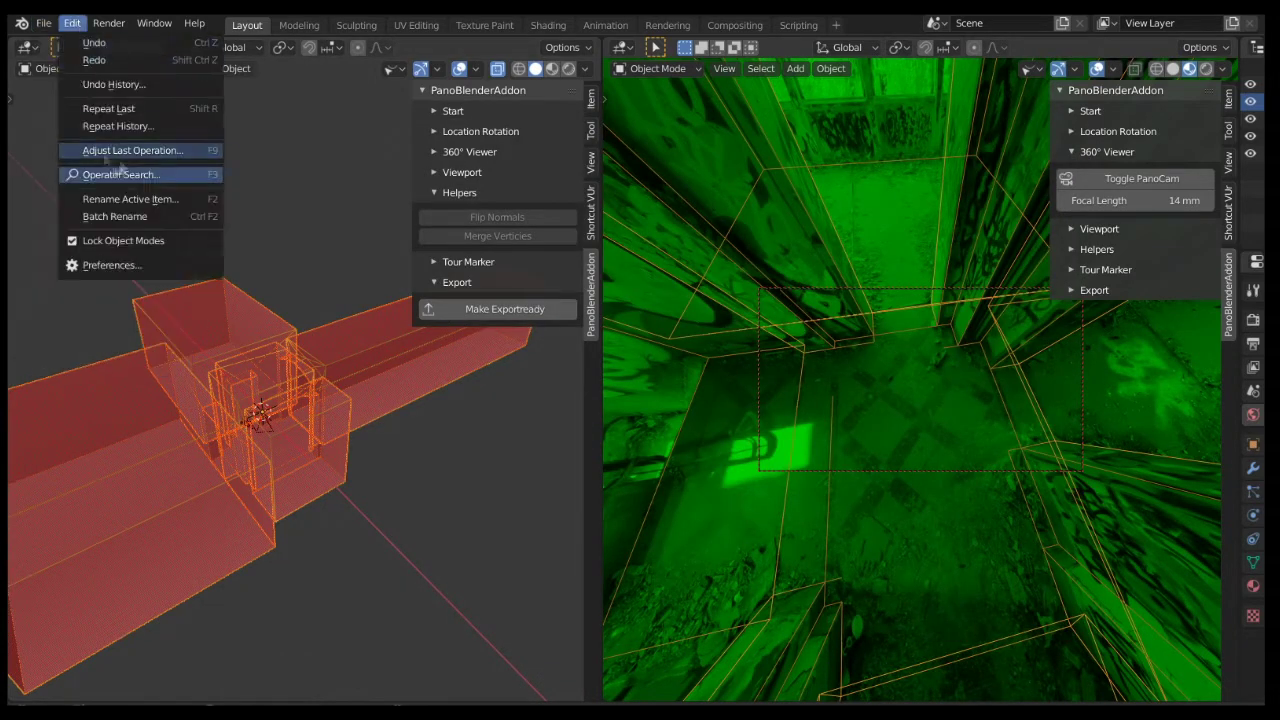
left_click(261, 361)
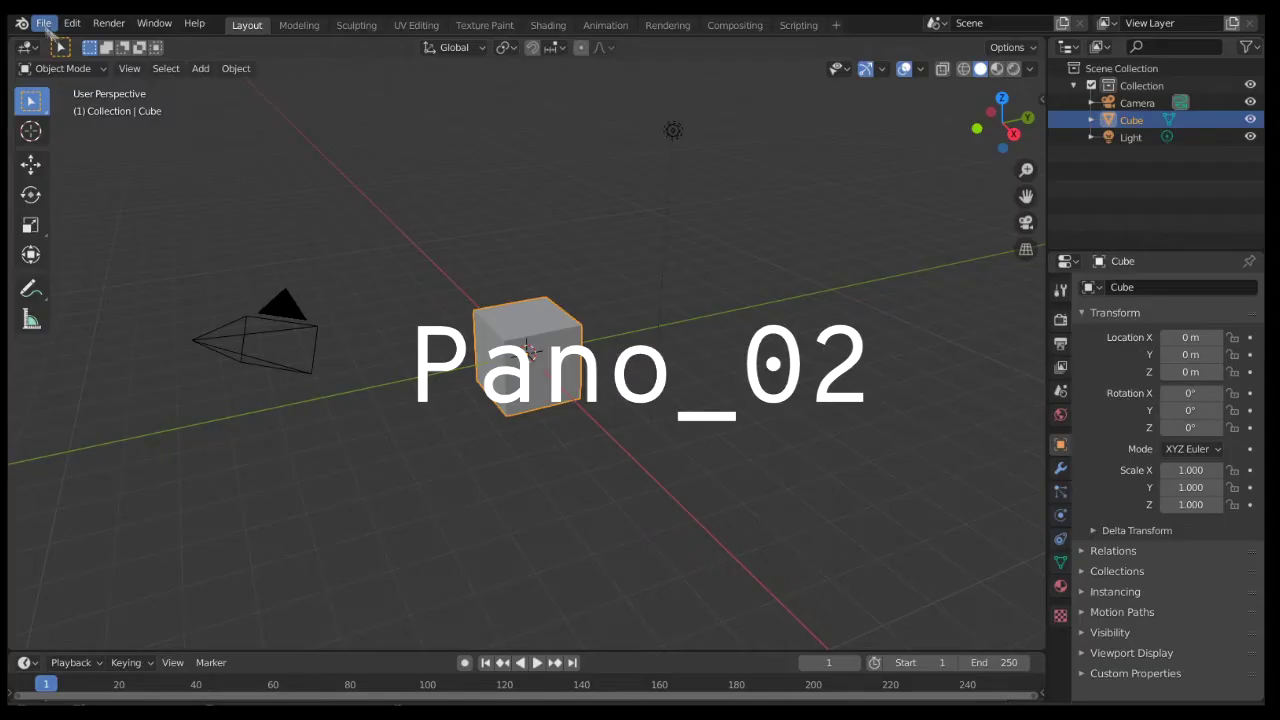
Step: Open pano_02.blend for the next panorama
left_click(43, 23)
left_click(50, 57)
double_click(711, 247)
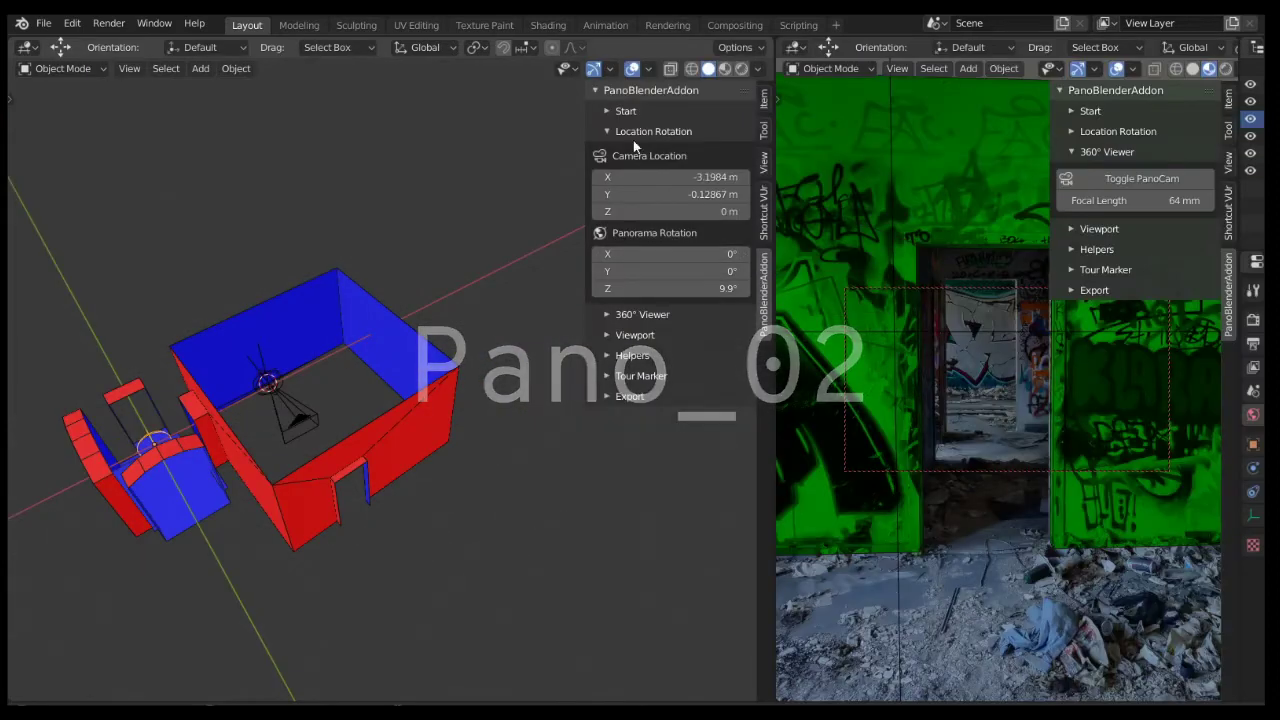
Step: Collapse the camera Location/Rotation settings and widen the panorama view
left_click(636, 134)
left_click_drag(770, 450, 366, 450)
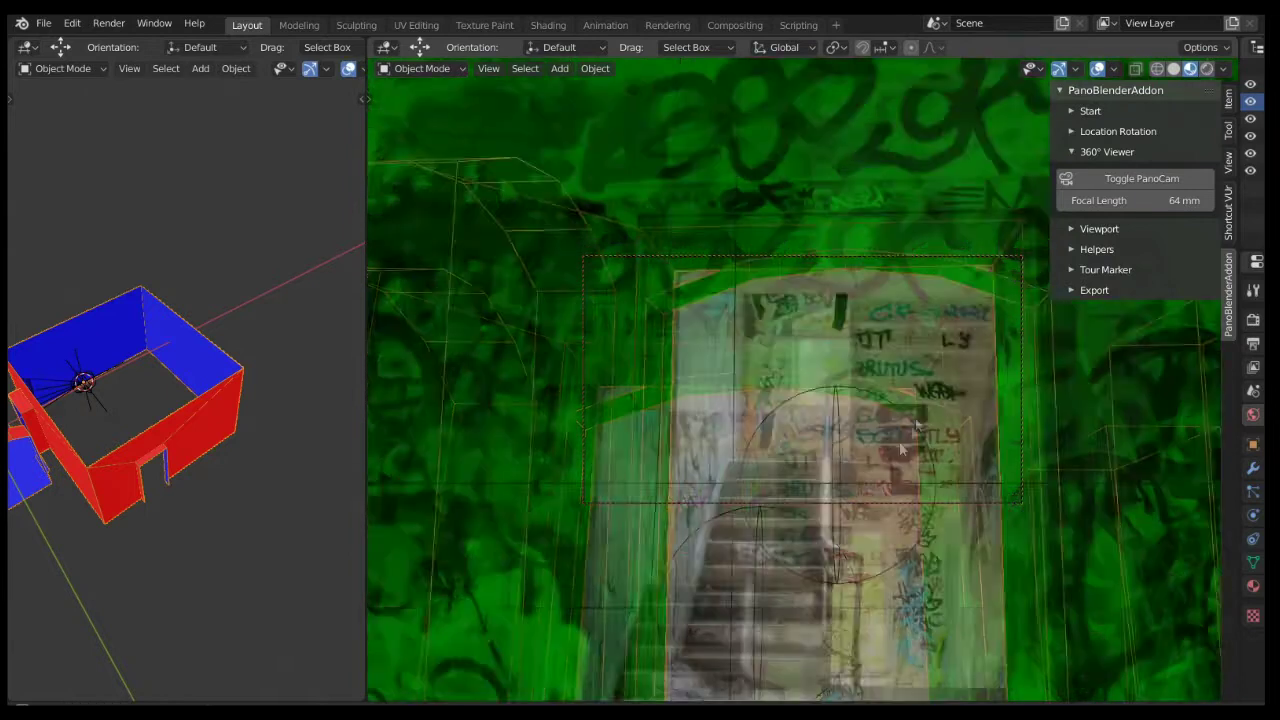
scroll(265, 494, "down", 3)
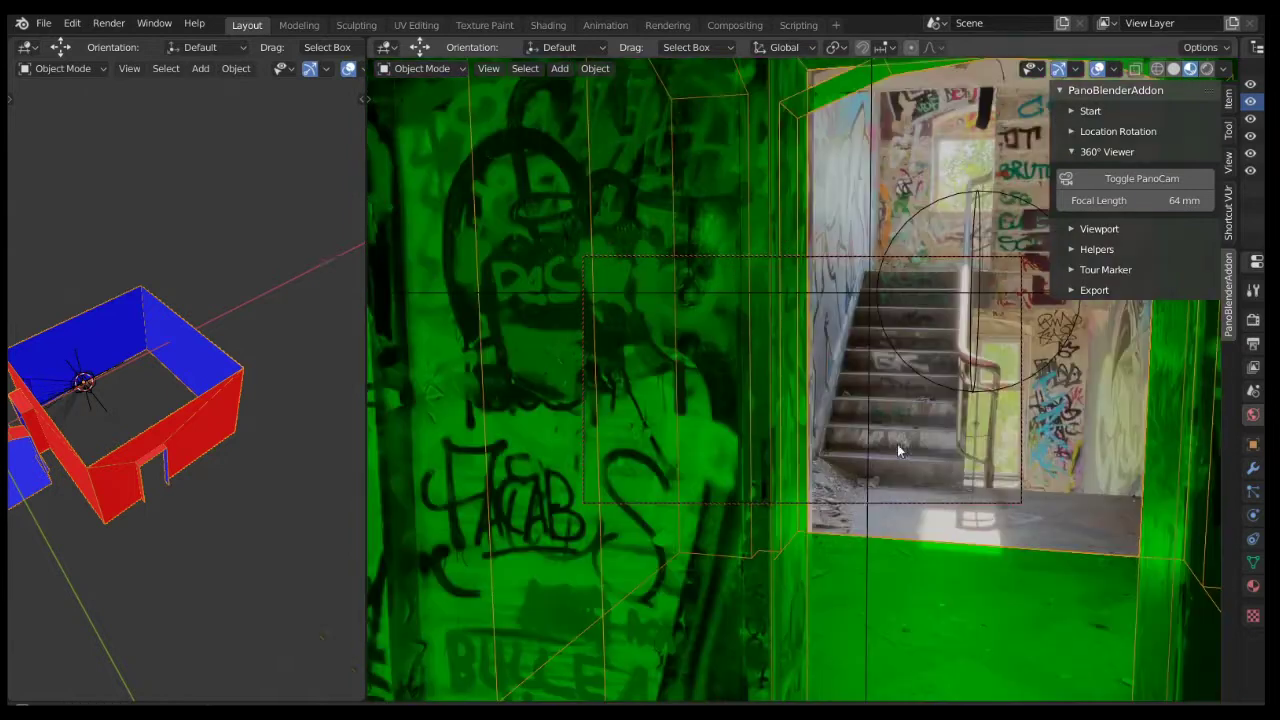
Step: Select the panorama sphere and hide empties in the left viewport
left_click(222, 407)
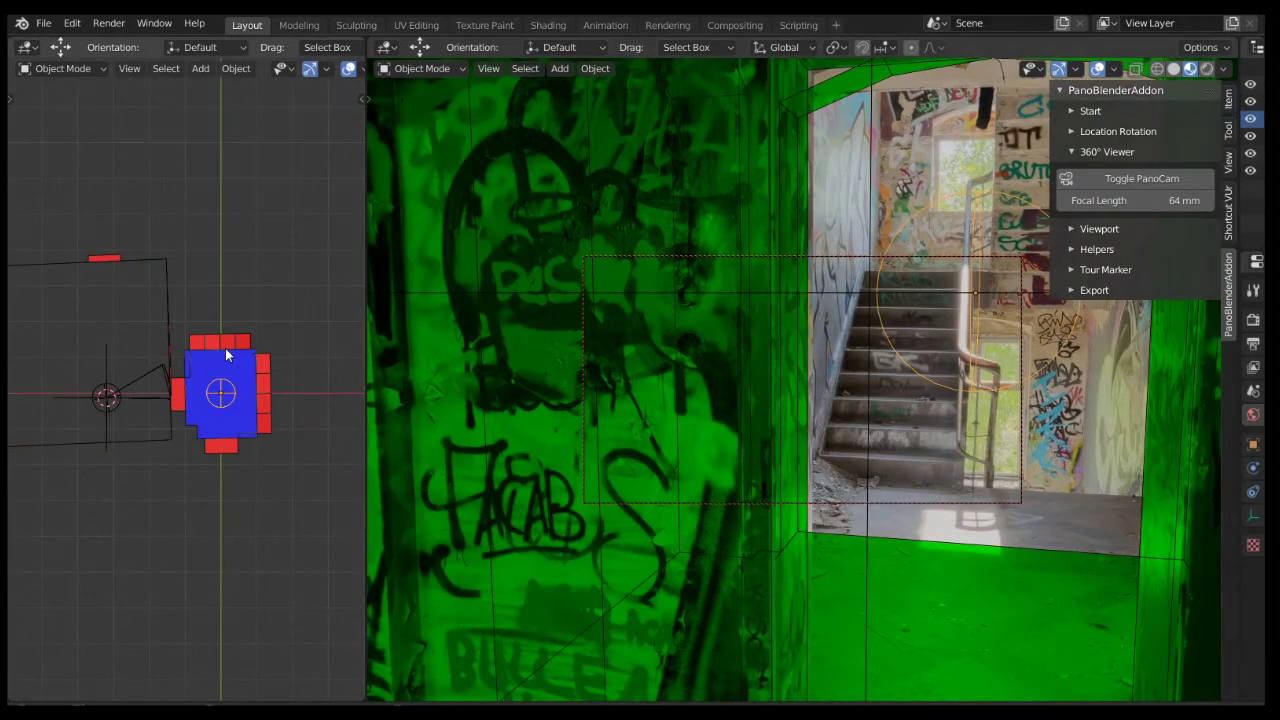
key("n")
left_click(226, 172)
left_click(195, 287)
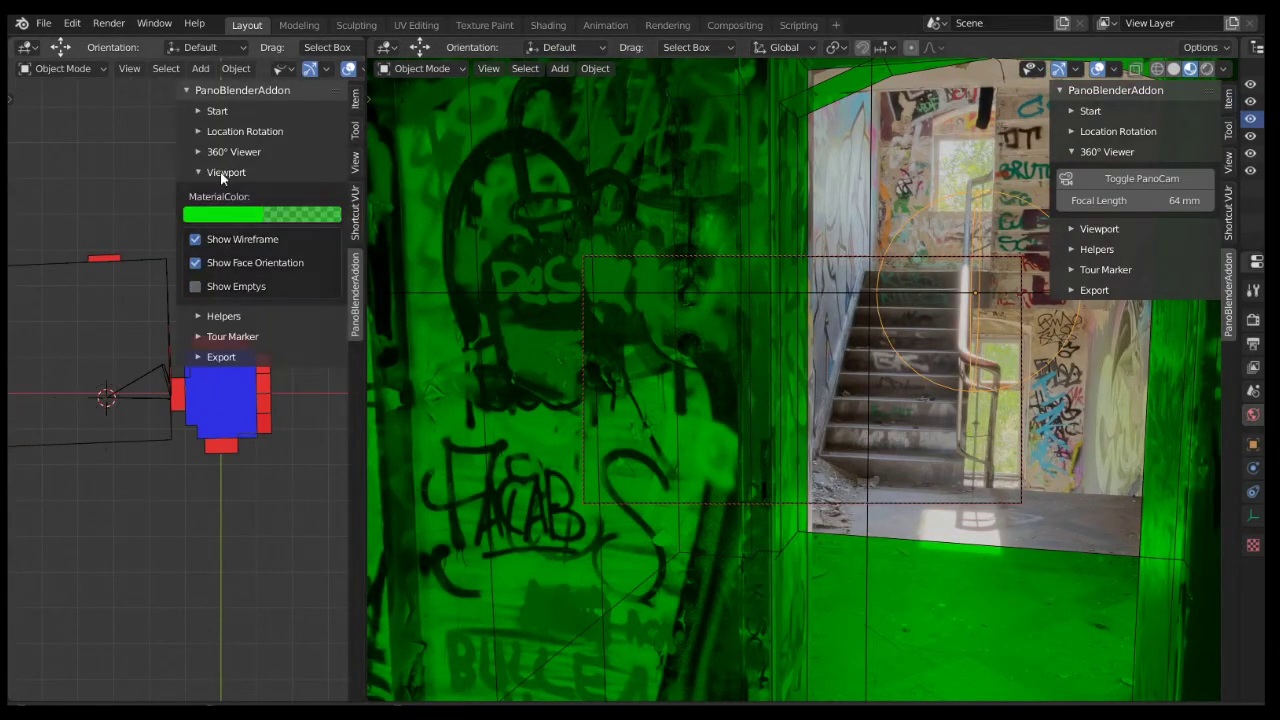
key("n")
left_click(1099, 229)
left_click(1092, 229)
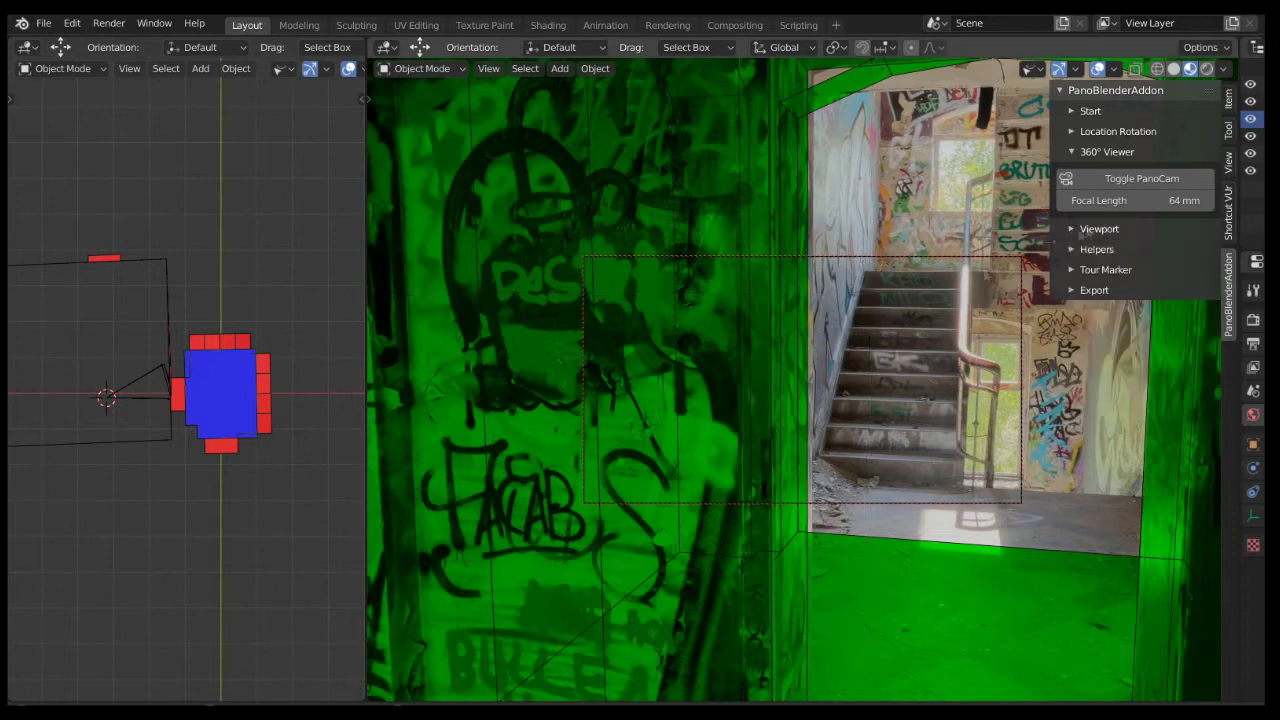
Step: Set the panorama to 32 mm focal length and enter Edit Mode on the green doorway mesh
scroll(992, 278, "down", 2)
scroll(992, 350, "down", 3)
scroll(993, 416, "down", 2)
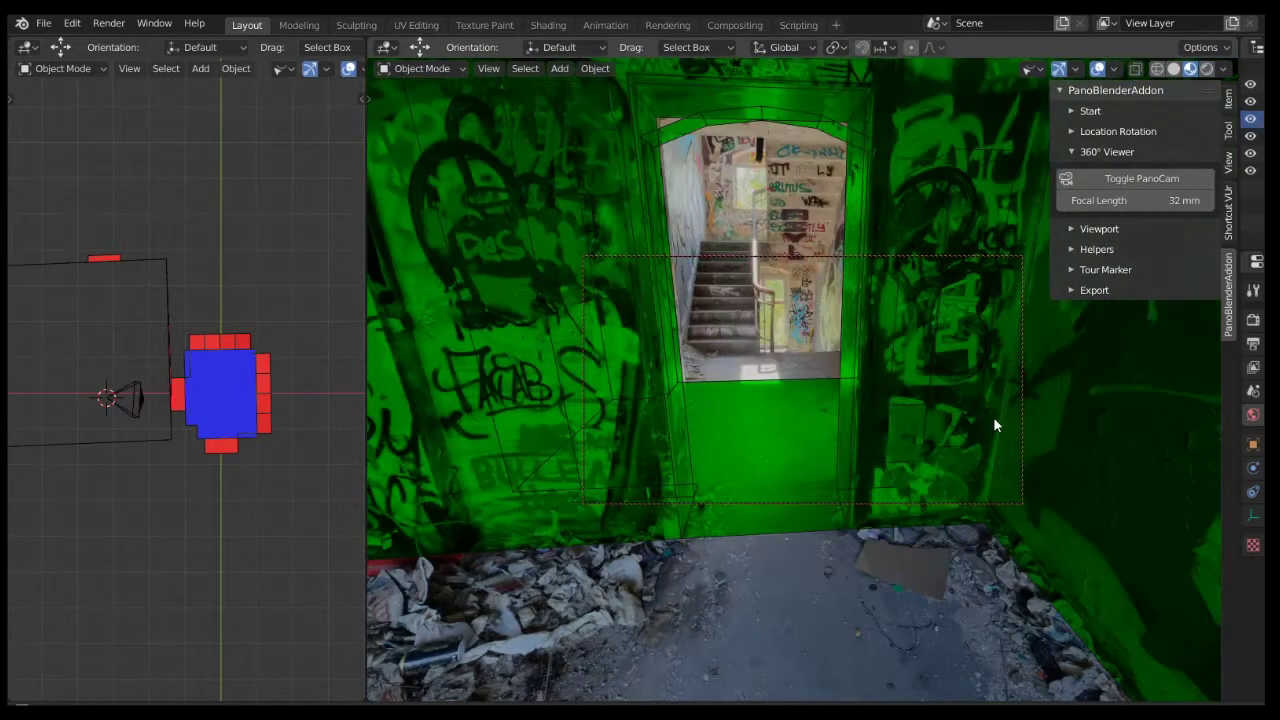
left_click(993, 426)
key("Tab")
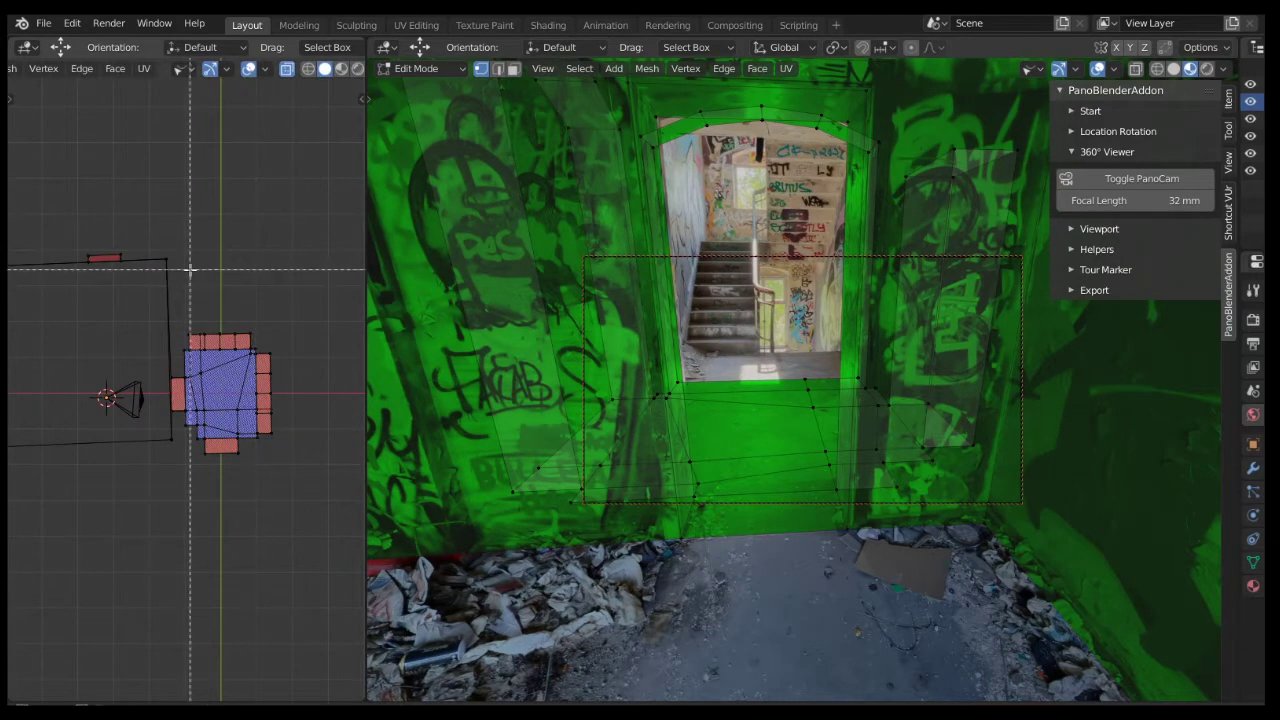
Step: Box-select all the doorway mesh's vertices and clear them away
left_click_drag(190, 269, 300, 457)
key("h")
mouse_move(207, 363)
middle_mouse_down()
mouse_move(171, 430)
mouse_move(100, 390)
mouse_move(363, 416)
middle_mouse_up()
key("x")
left_click(171, 452)
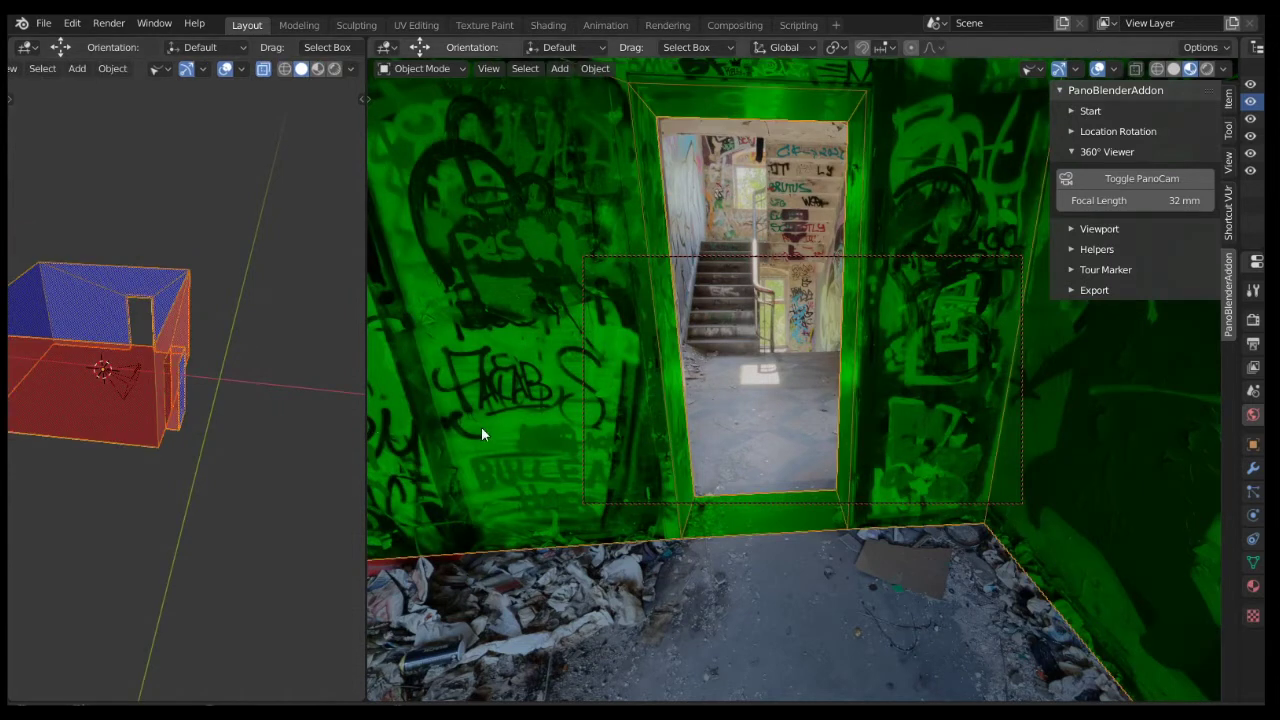
Step: Raise the selected wall edge slightly along Z
mouse_move(481, 426)
middle_mouse_down()
mouse_move(686, 371)
mouse_move(743, 407)
middle_mouse_up()
middle_click_drag(361, 456, 234, 436)
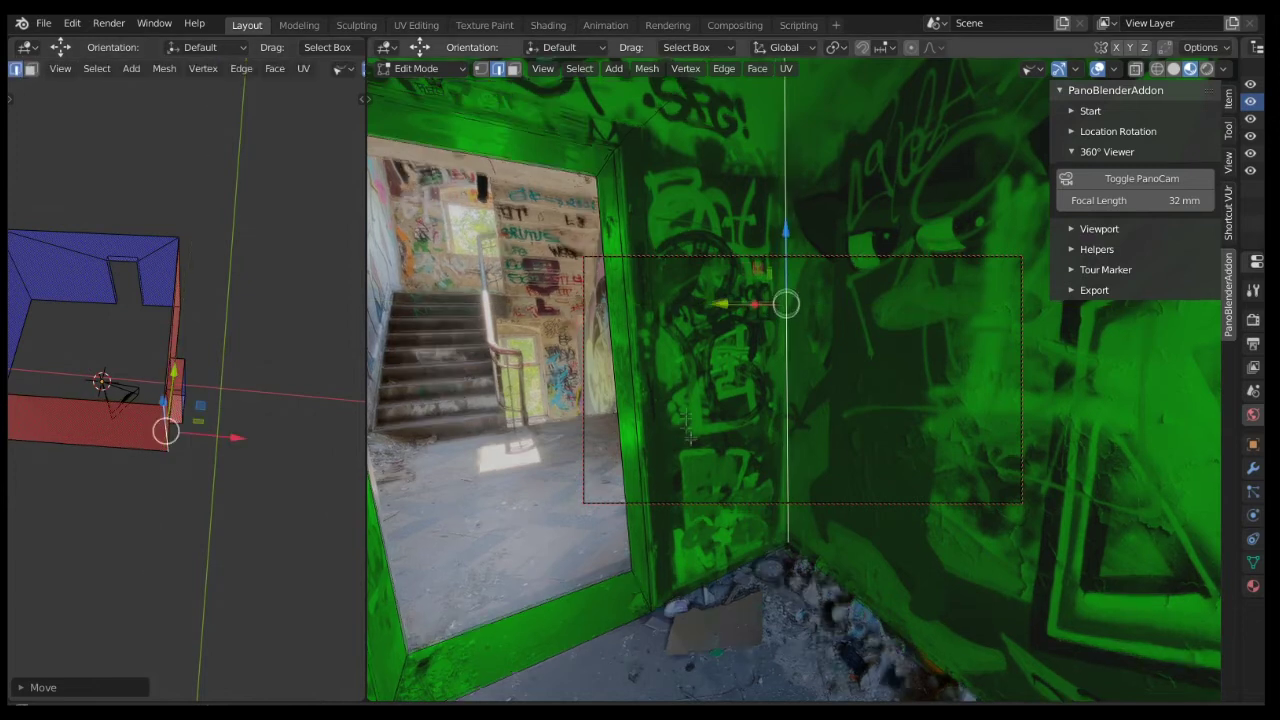
middle_click_drag(640, 380, 686, 406)
left_click_drag(802, 350, 805, 97)
Step: Survey the panorama's window wall, graffiti wall, staircase and rubble floor
middle_click_drag(805, 97, 917, 327)
mouse_move(782, 685)
middle_mouse_down()
mouse_move(885, 452)
mouse_move(978, 465)
mouse_move(944, 472)
mouse_move(963, 465)
middle_mouse_up()
middle_click_drag(743, 462, 770, 453)
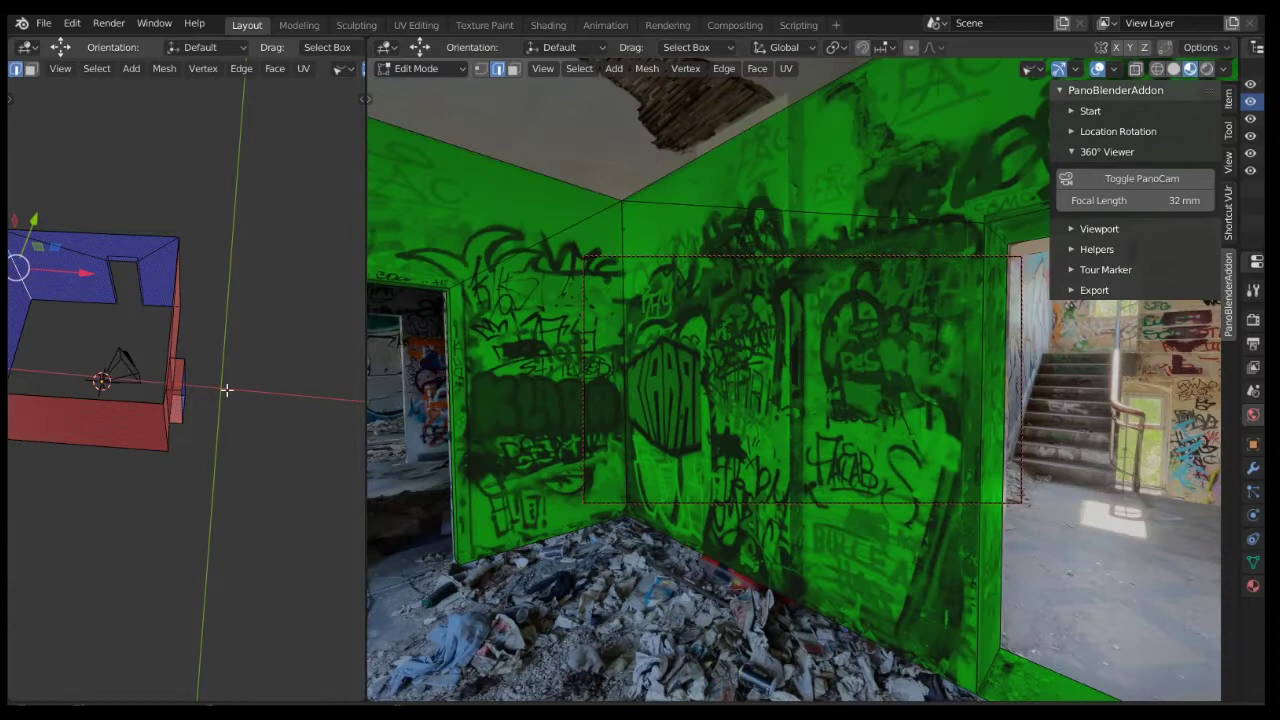
mouse_move(930, 457)
middle_mouse_down()
mouse_move(891, 514)
mouse_move(356, 441)
middle_mouse_up()
left_click_drag(364, 441, 472, 455)
Step: Add a new cube at the room centre in top orthographic view
key("KP_7")
middle_click_drag(800, 430, 831, 354)
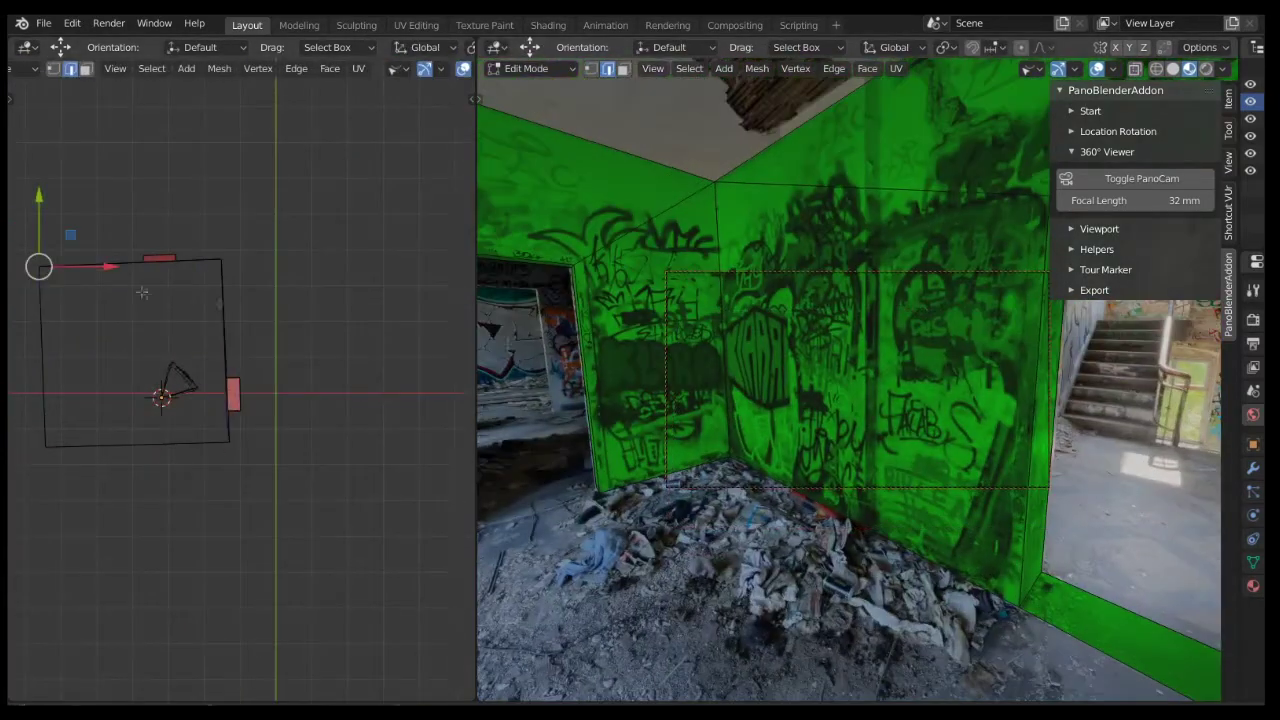
key("KP_7")
key("shift+a")
left_click(163, 400)
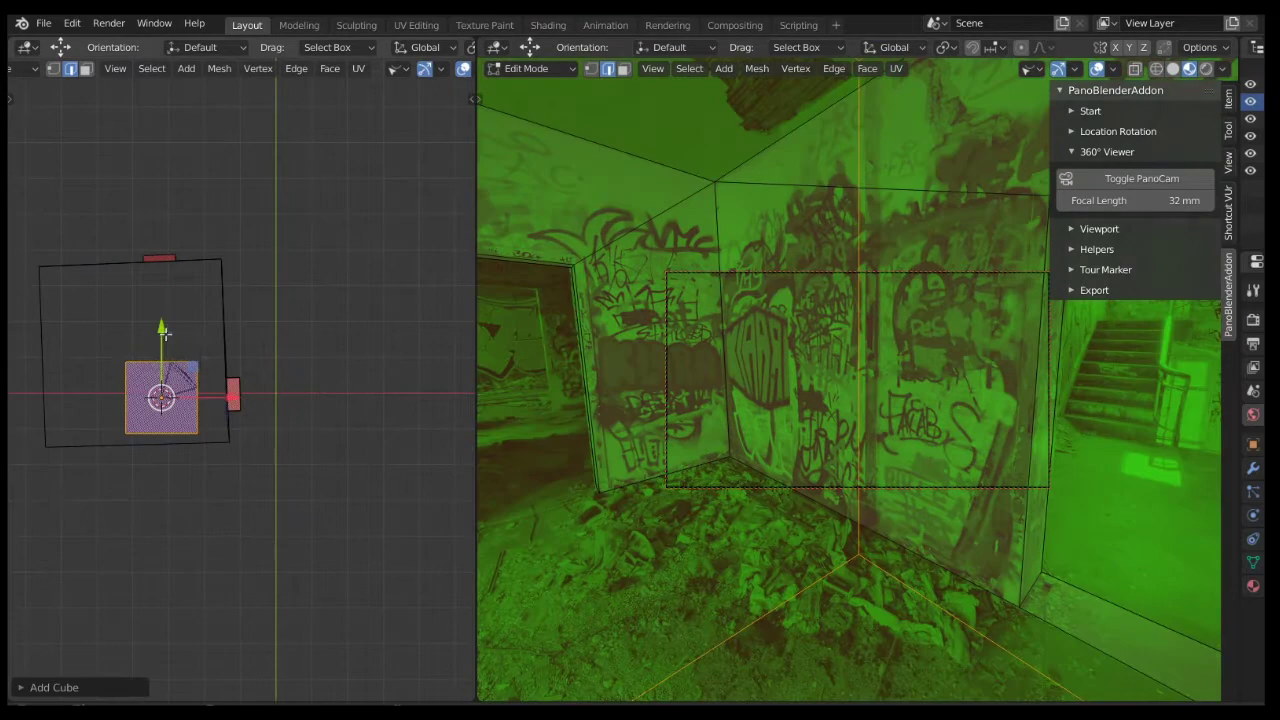
Step: Scale the new cube and slide it along Y against the right room wall
key("g")
key("y")
left_click(177, 261)
key("s")
left_click(160, 330)
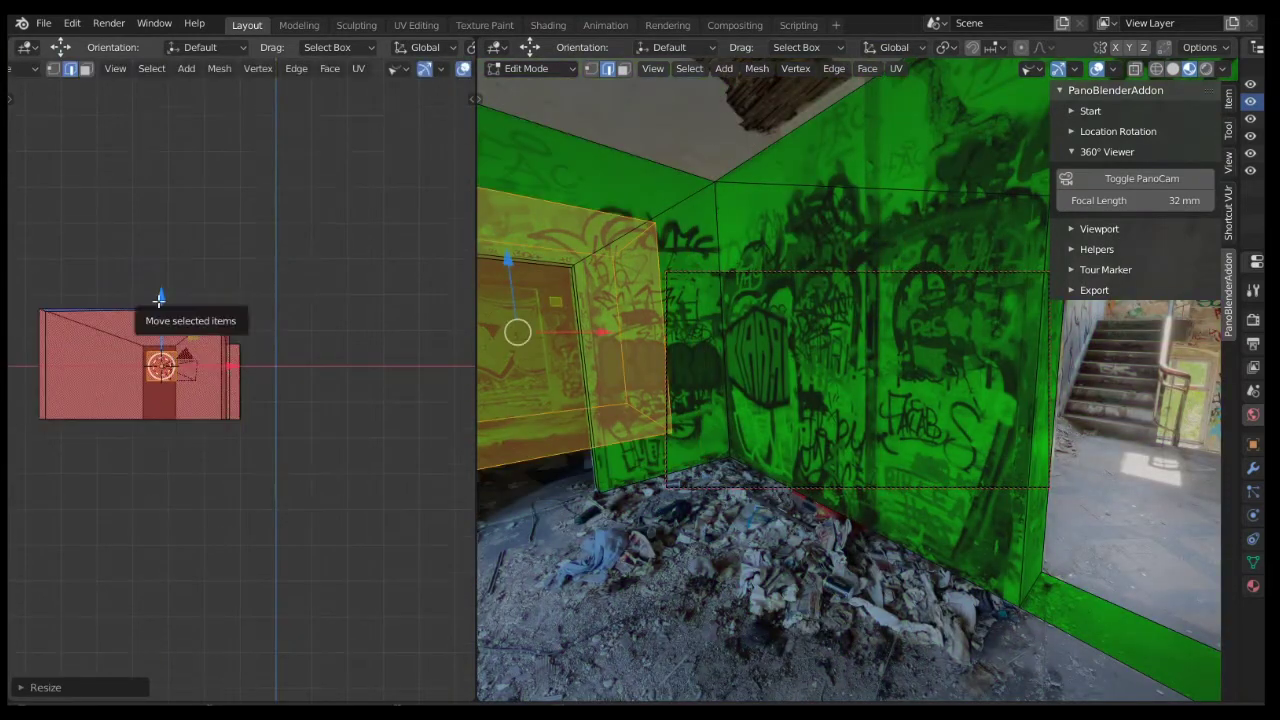
key("g")
key("y")
left_click(163, 343)
scroll(134, 509, "up", 3)
scroll(263, 429, "up", 3)
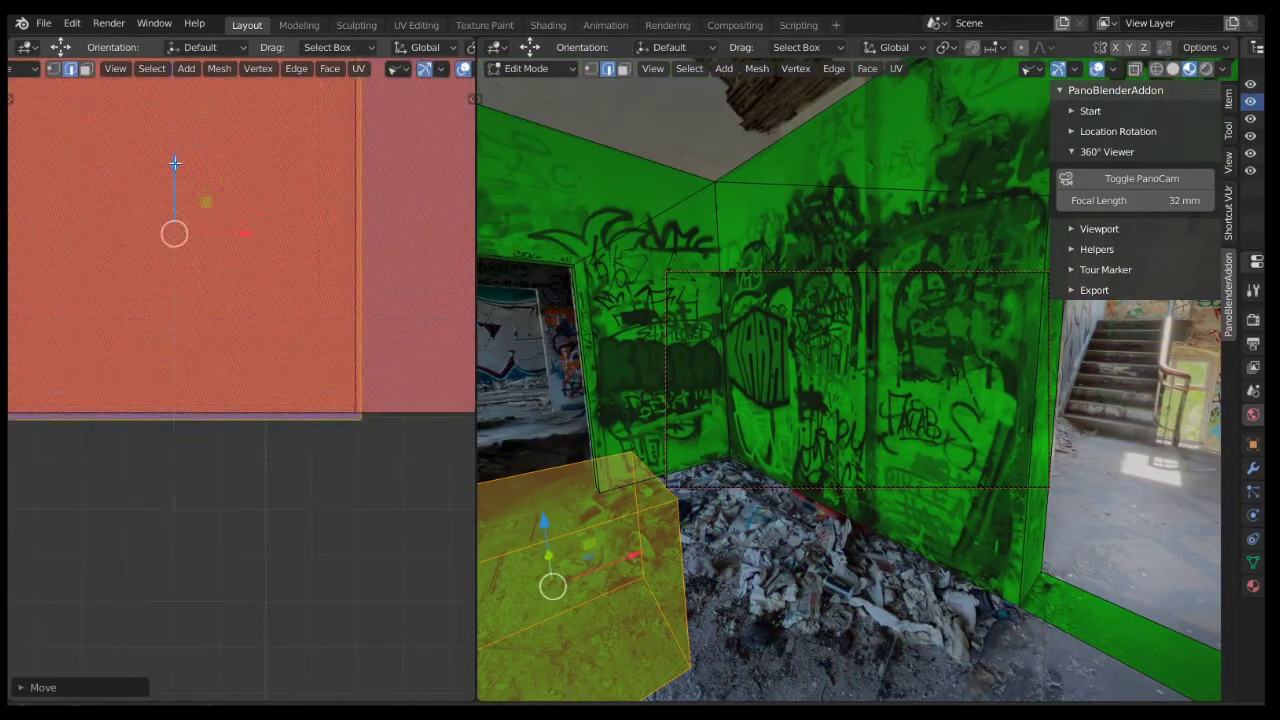
scroll(263, 403, "down", 5)
scroll(263, 403, "up", 4)
scroll(263, 403, "up", 3)
Step: Delete the cube's bottom faces and shift the linked faces into place
mouse_move(263, 403)
middle_mouse_down()
mouse_move(249, 467)
mouse_move(337, 388)
middle_mouse_up()
left_click(222, 462)
key("x")
left_click(337, 388)
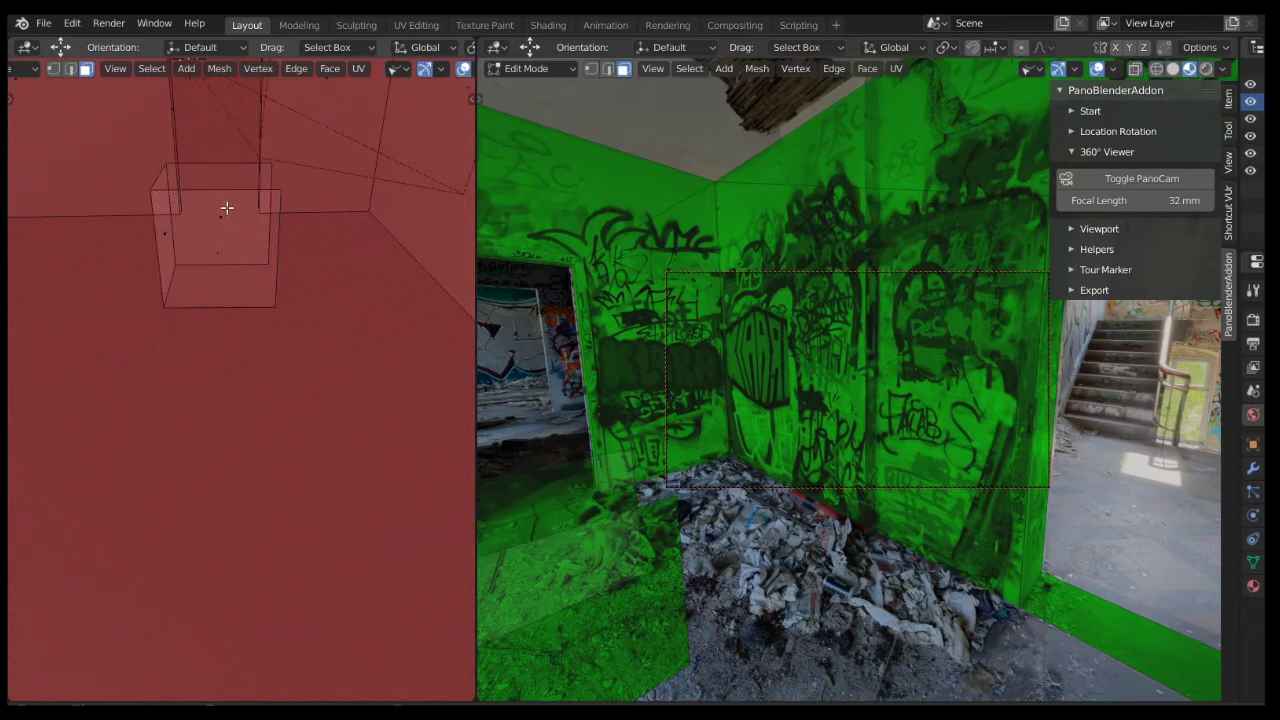
key("ctrl+l")
scroll(227, 207, "down", 3)
key("g")
left_click(420, 391)
Step: Narrow the panorama toward the graffiti wall and slide the selected face along Y
mouse_move(1140, 200)
left_mouse_down()
mouse_move(1190, 200)
mouse_move(1095, 200)
left_mouse_up()
middle_click_drag(900, 420, 886, 258)
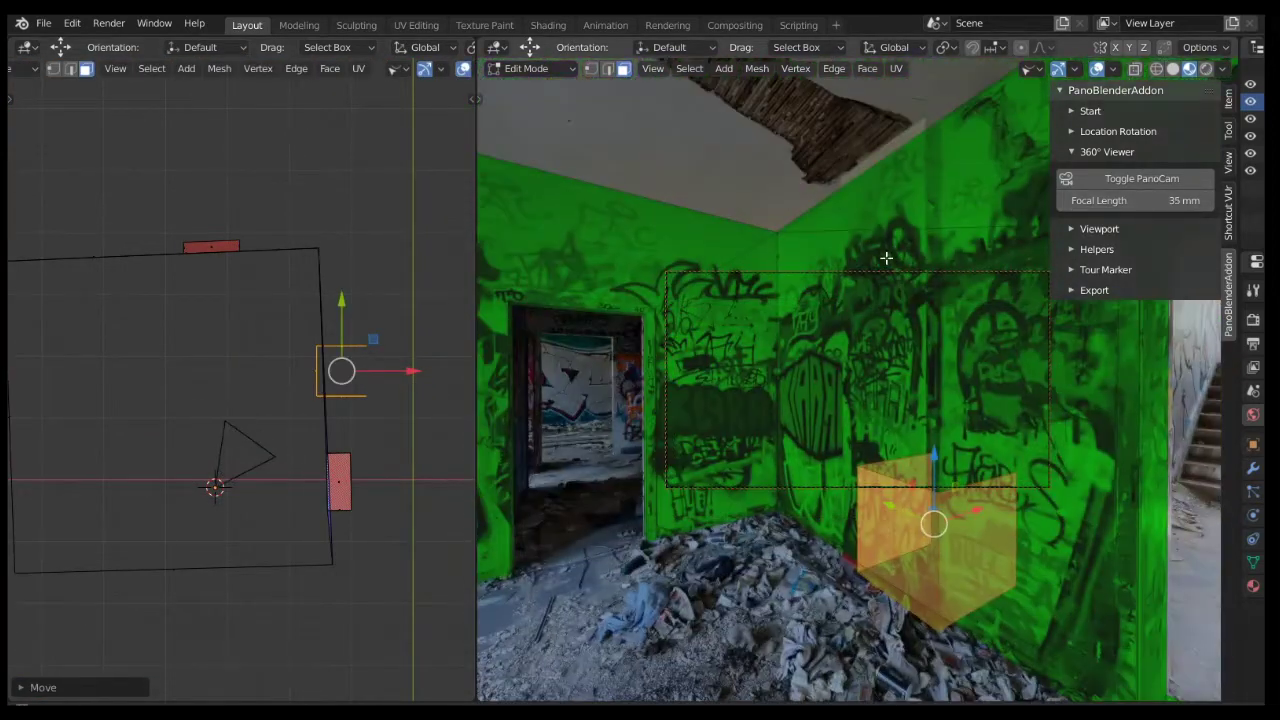
key("Tab")
key("Tab")
key("g")
key("y")
left_click(344, 288)
Step: Raise the selected face along Z to the wall height
mouse_move(386, 363)
middle_mouse_down()
mouse_move(397, 369)
mouse_move(421, 335)
middle_mouse_up()
key("g")
key("x")
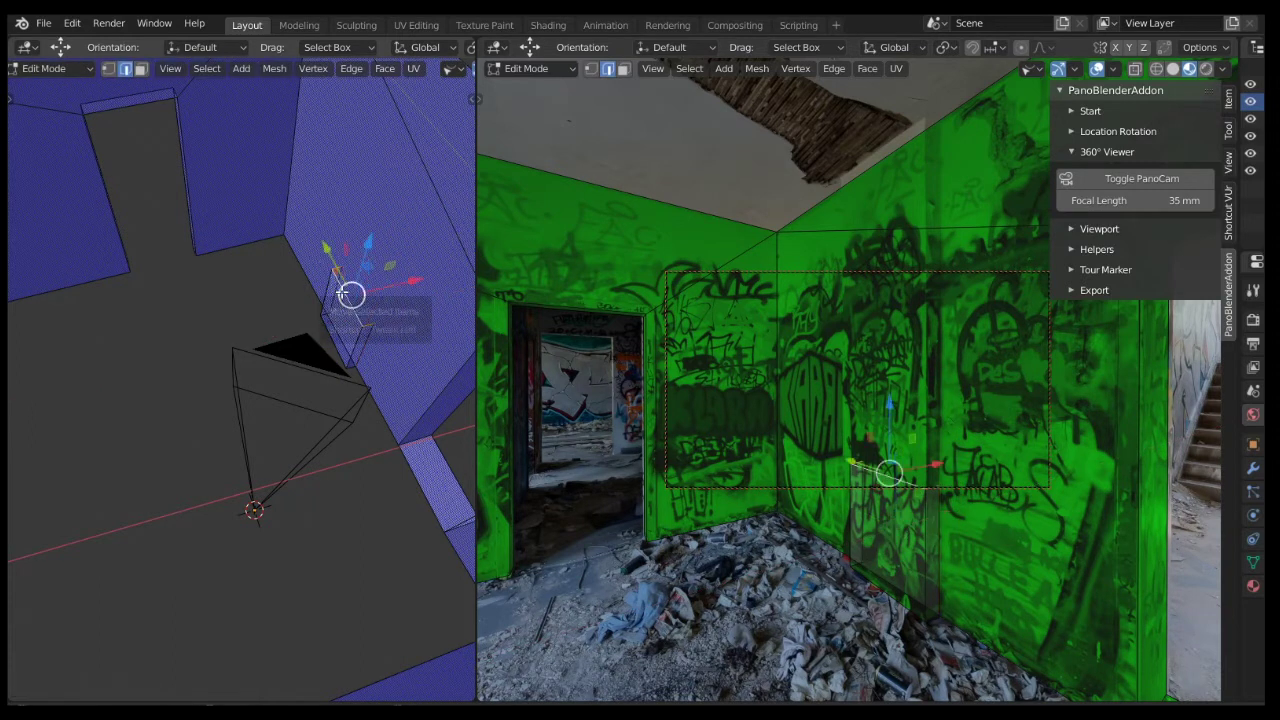
key("g")
key("z")
left_click(472, 646)
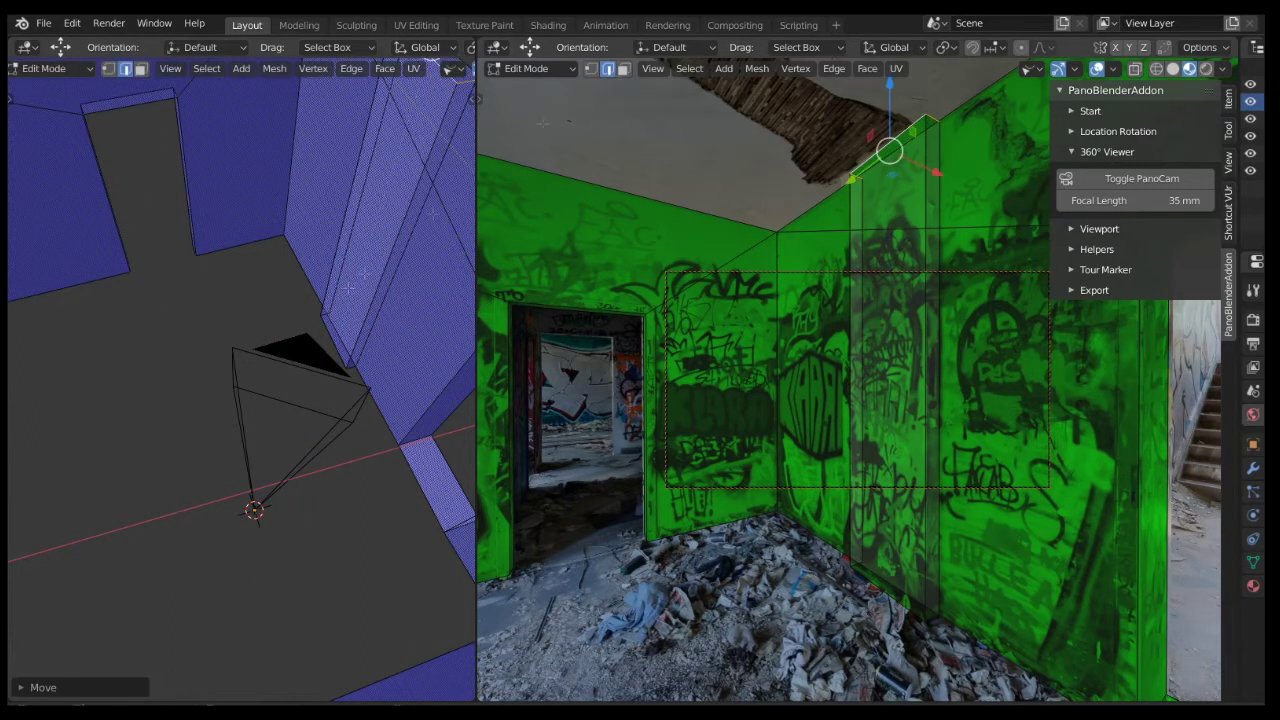
Step: Move the vertical wall edge into place and zoom the panorama to 102 mm
middle_click_drag(330, 250, 298, 262)
left_click(298, 262)
left_click(368, 180)
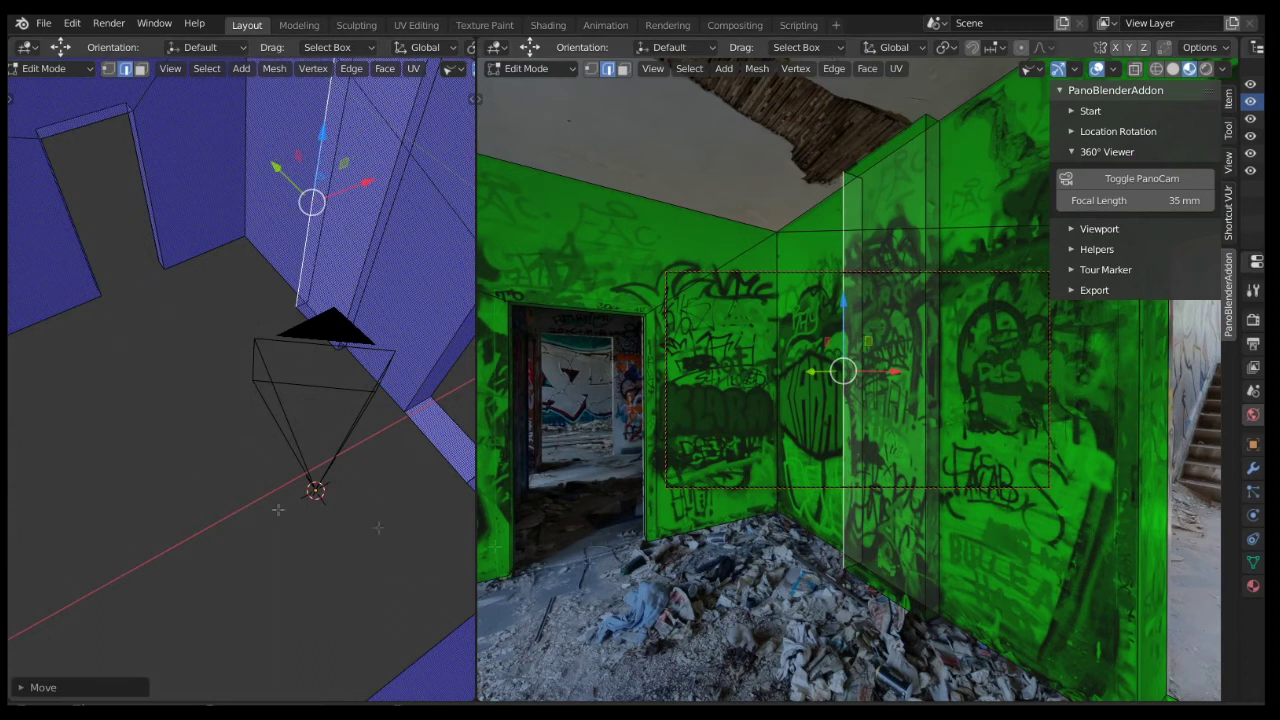
scroll(330, 250, "down", 6)
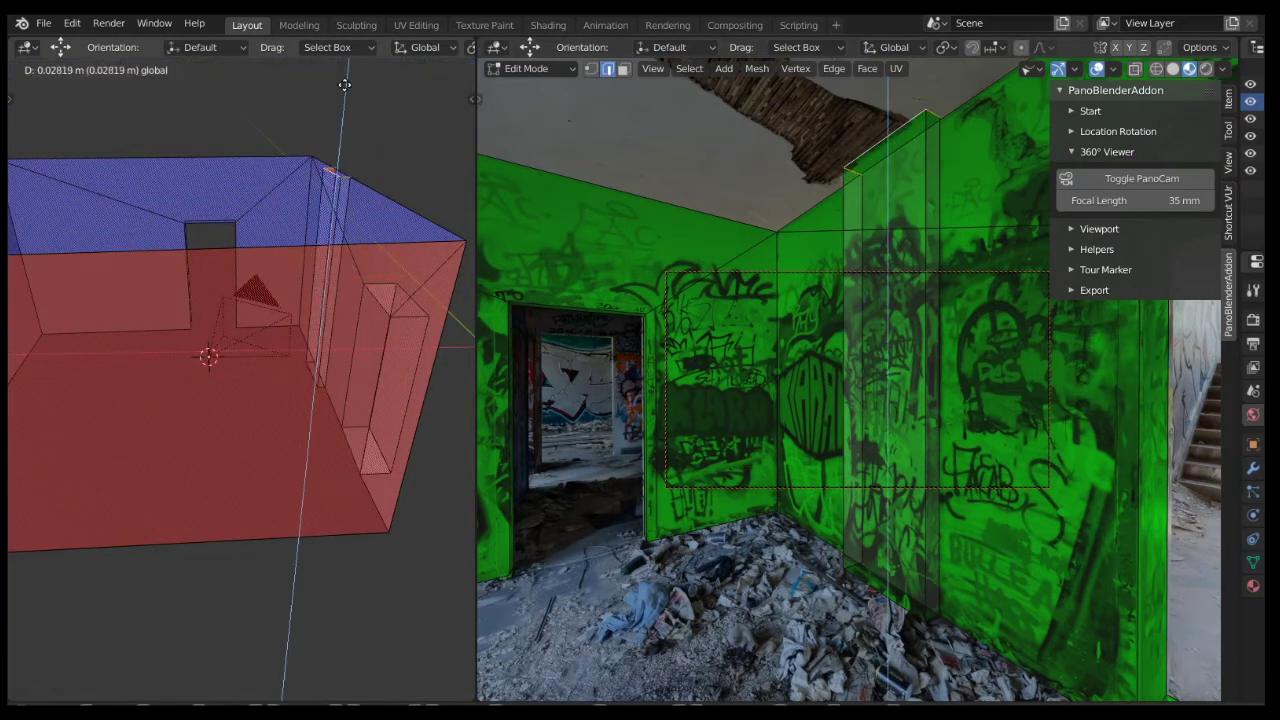
left_click(344, 85)
key("KP_7")
scroll(280, 240, "up", 2)
left_click_drag(1140, 200, 1205, 200)
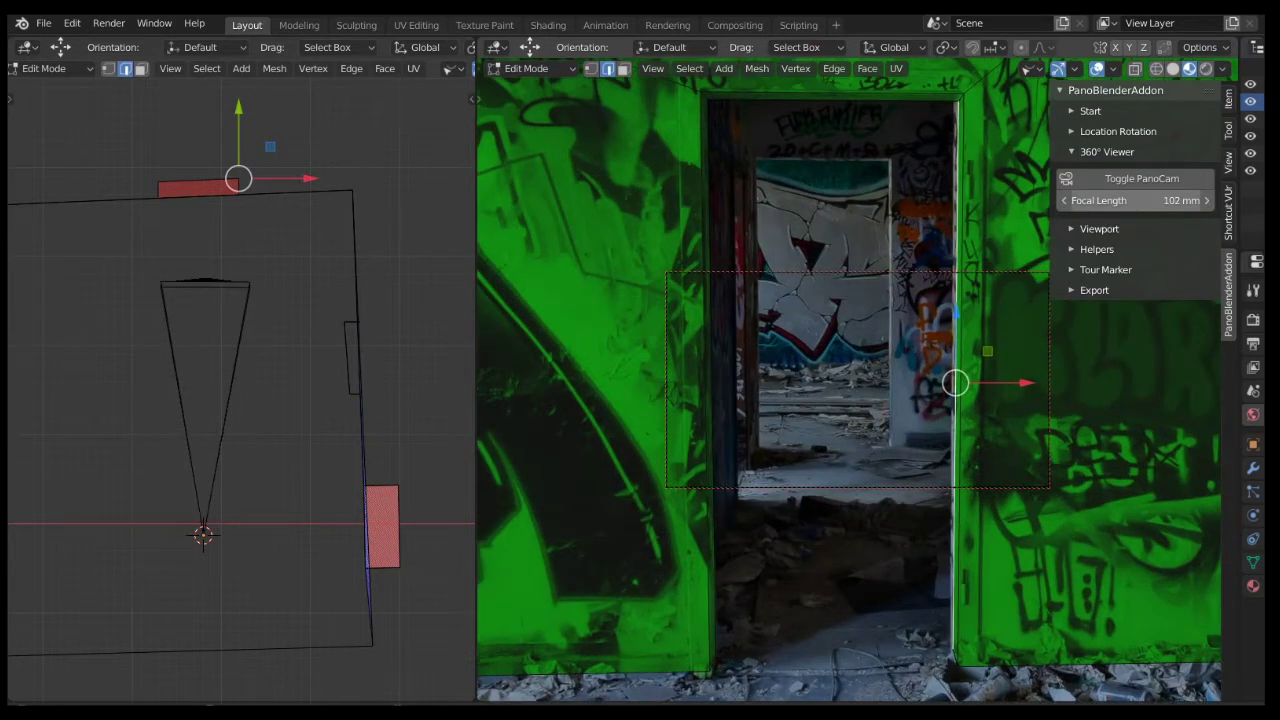
Step: Nudge the selected edge along X to fit the doorway
left_click_drag(996, 380, 1010, 383)
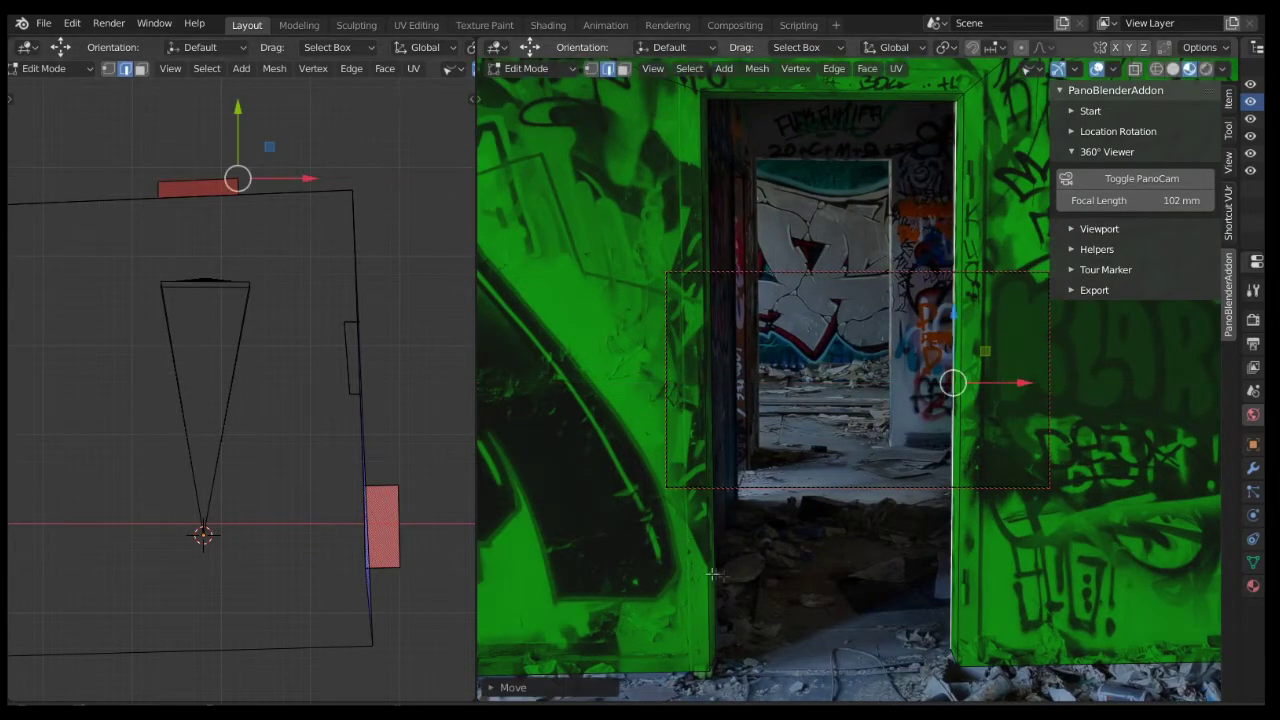
left_click_drag(784, 385, 782, 383)
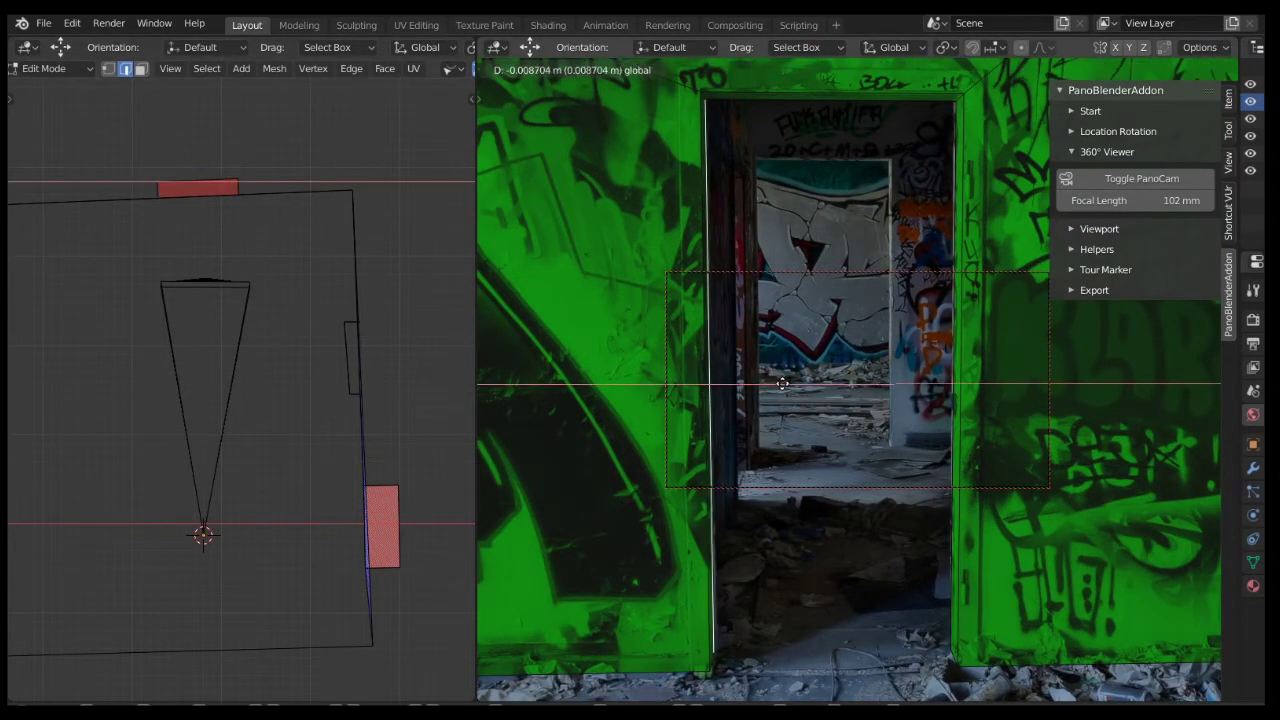
middle_click_drag(250, 350, 305, 305)
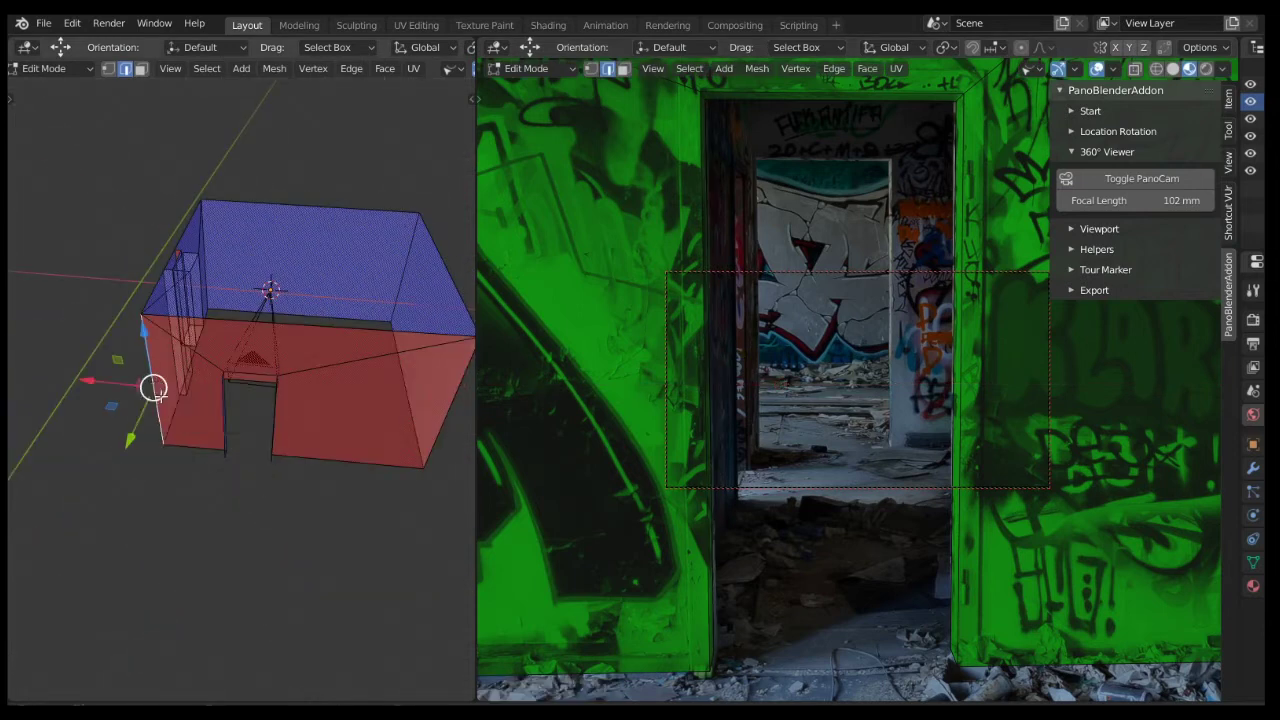
key("KP_7")
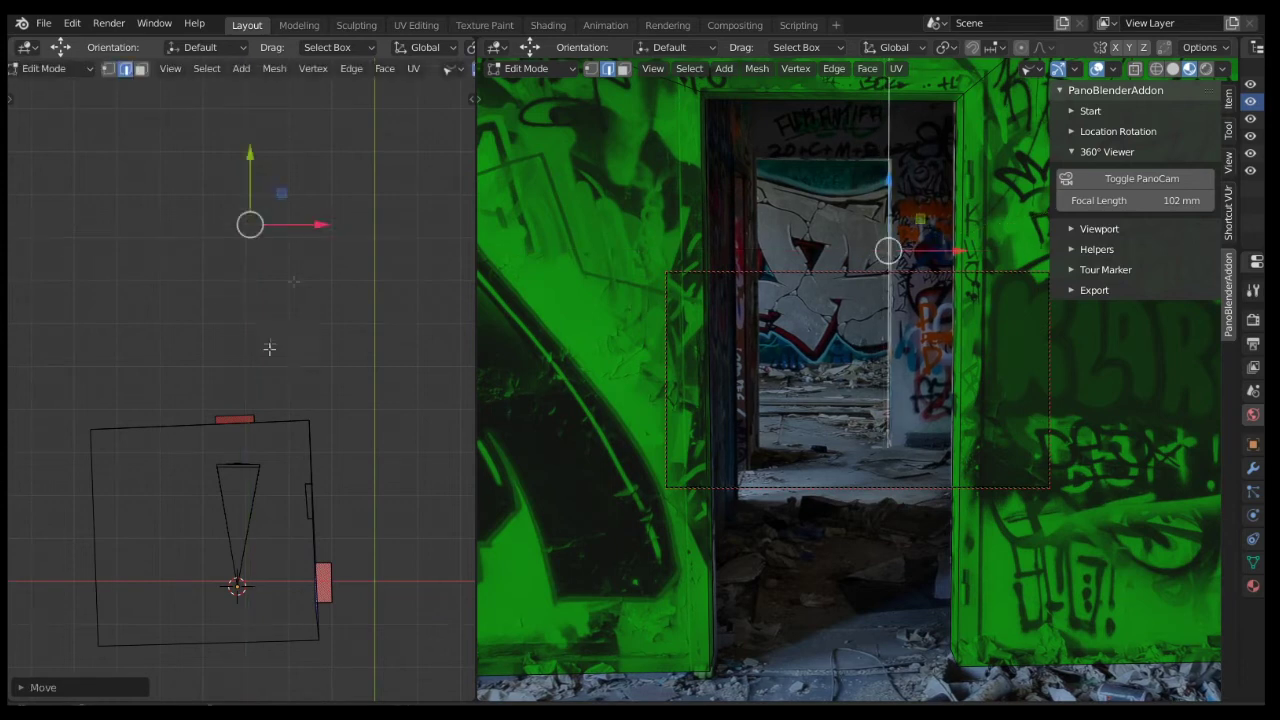
key("g")
key("x")
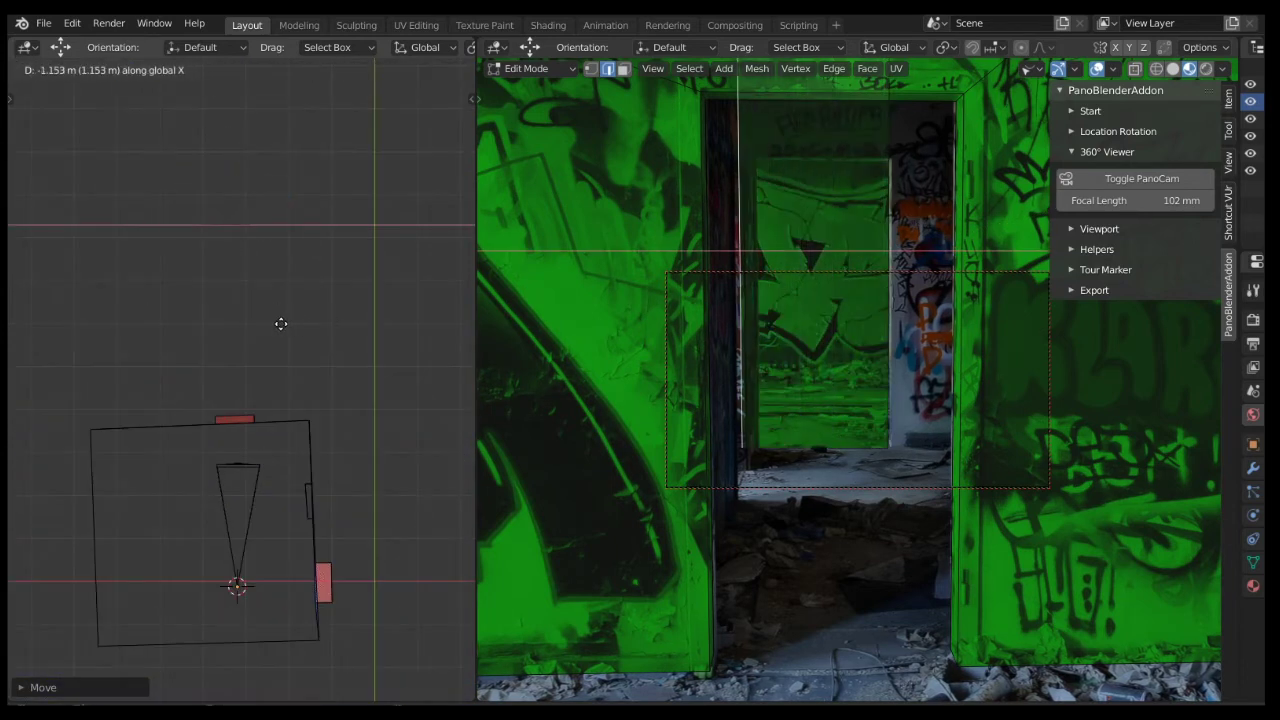
Step: Move the doorway face along Y to extend the passage box
middle_click_drag(286, 324, 320, 240)
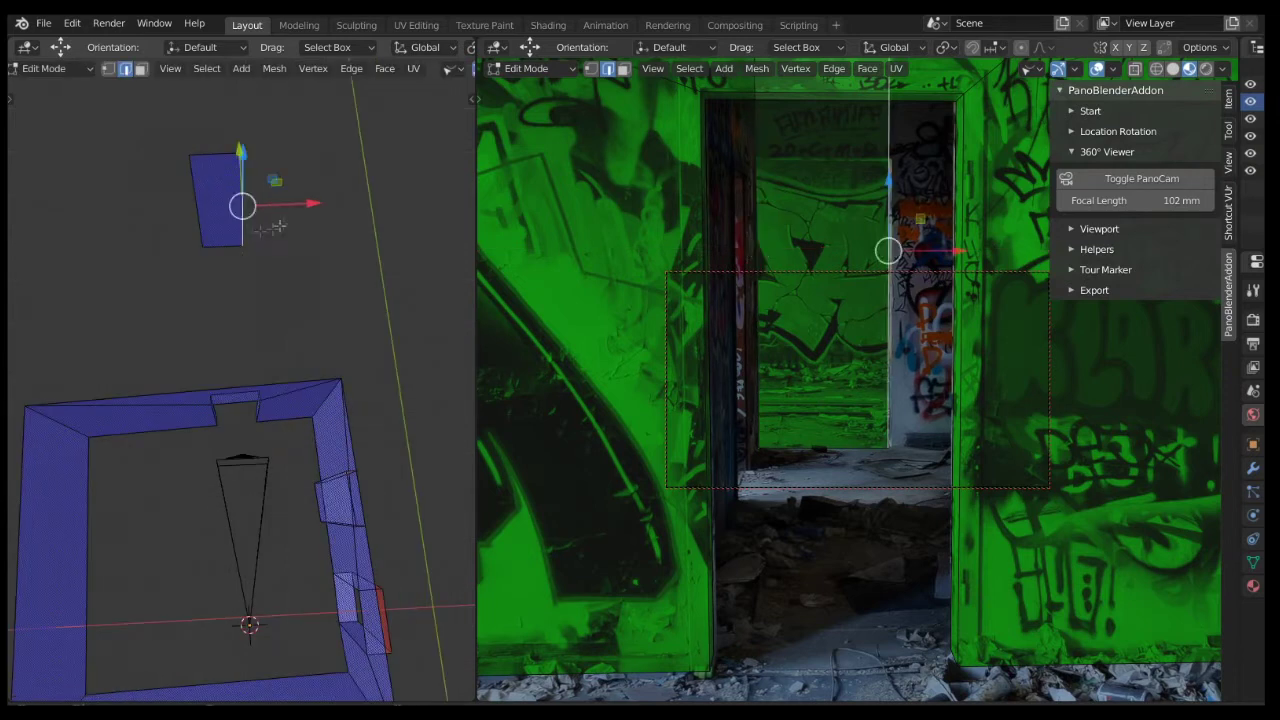
key("g")
left_click(193, 205)
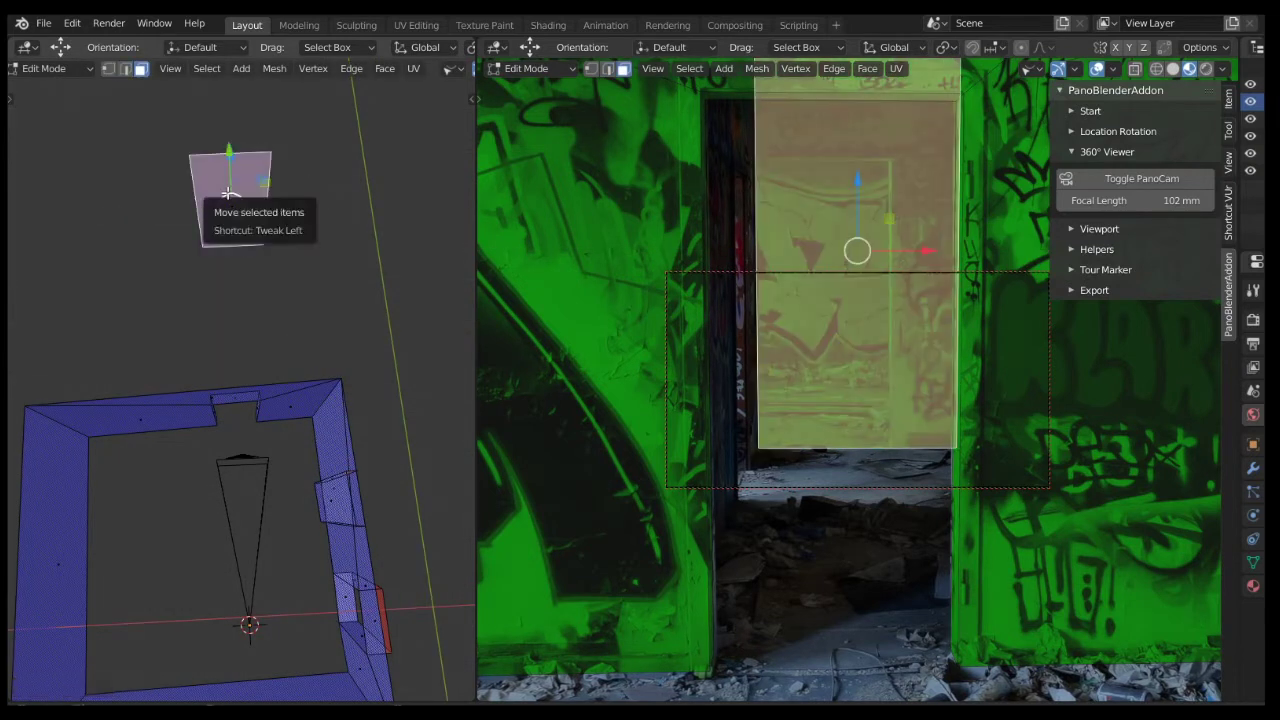
key("KP_7")
key("g")
key("y")
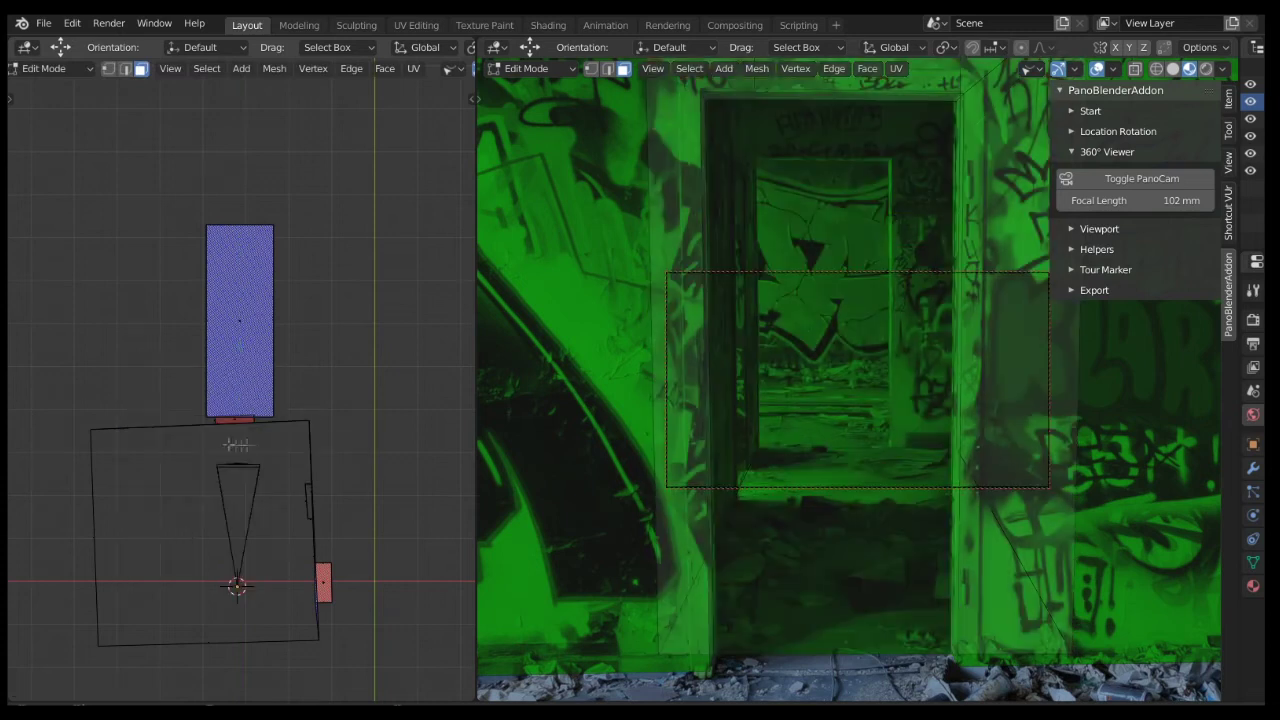
mouse_move(245, 433)
middle_mouse_down()
mouse_move(322, 470)
mouse_move(260, 414)
mouse_move(319, 365)
middle_mouse_up()
key("g")
key("y")
left_click(177, 471)
Step: Shift the vertical and top doorway edges to match the panorama's door frame
key("2")
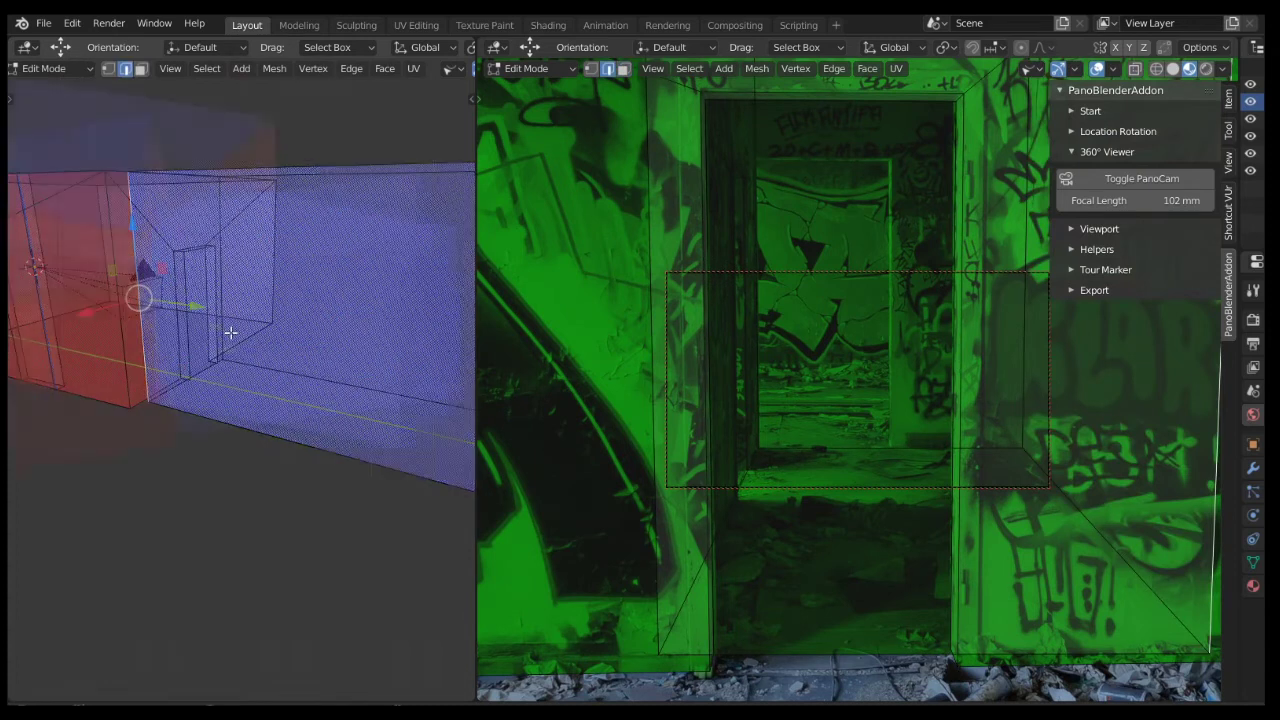
key("KP_7")
left_click_drag(319, 365, 315, 358)
middle_click_drag(315, 358, 299, 497)
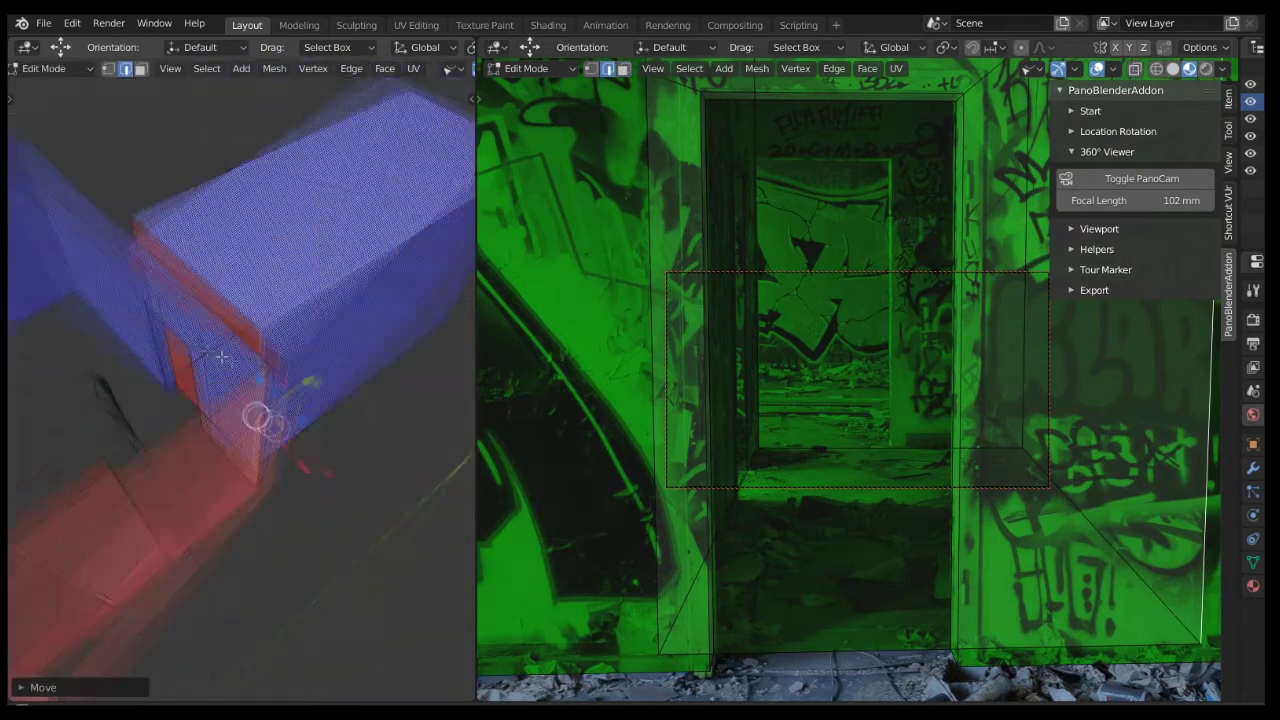
left_click(270, 357)
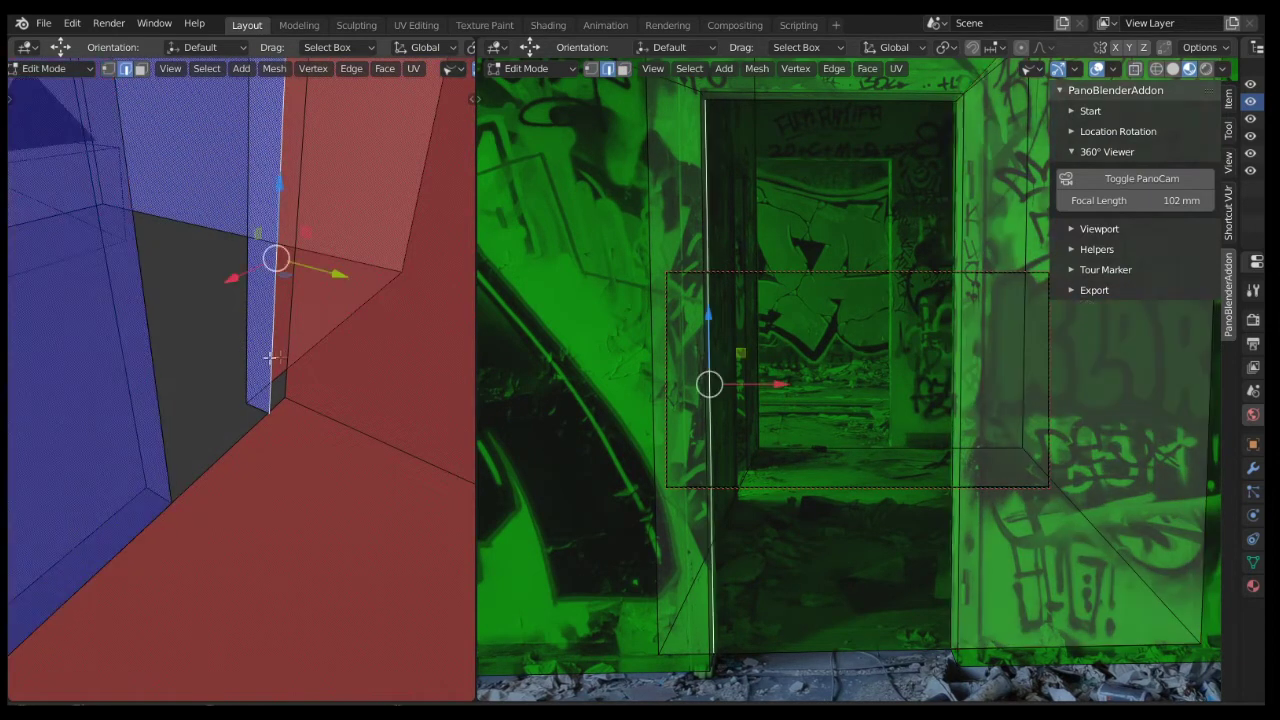
middle_click_drag(284, 357, 230, 320)
left_click(175, 220)
mouse_move(175, 220)
middle_mouse_down()
mouse_move(367, 185)
mouse_move(243, 240)
mouse_move(330, 300)
mouse_move(300, 340)
mouse_move(243, 309)
middle_mouse_up()
Step: Check the box's floor, top and side faces for alignment, and set the panorama to 30 mm
key("3")
left_click(349, 289)
left_click(293, 347)
left_click(183, 357, "shift")
middle_click_drag(183, 357, 183, 346)
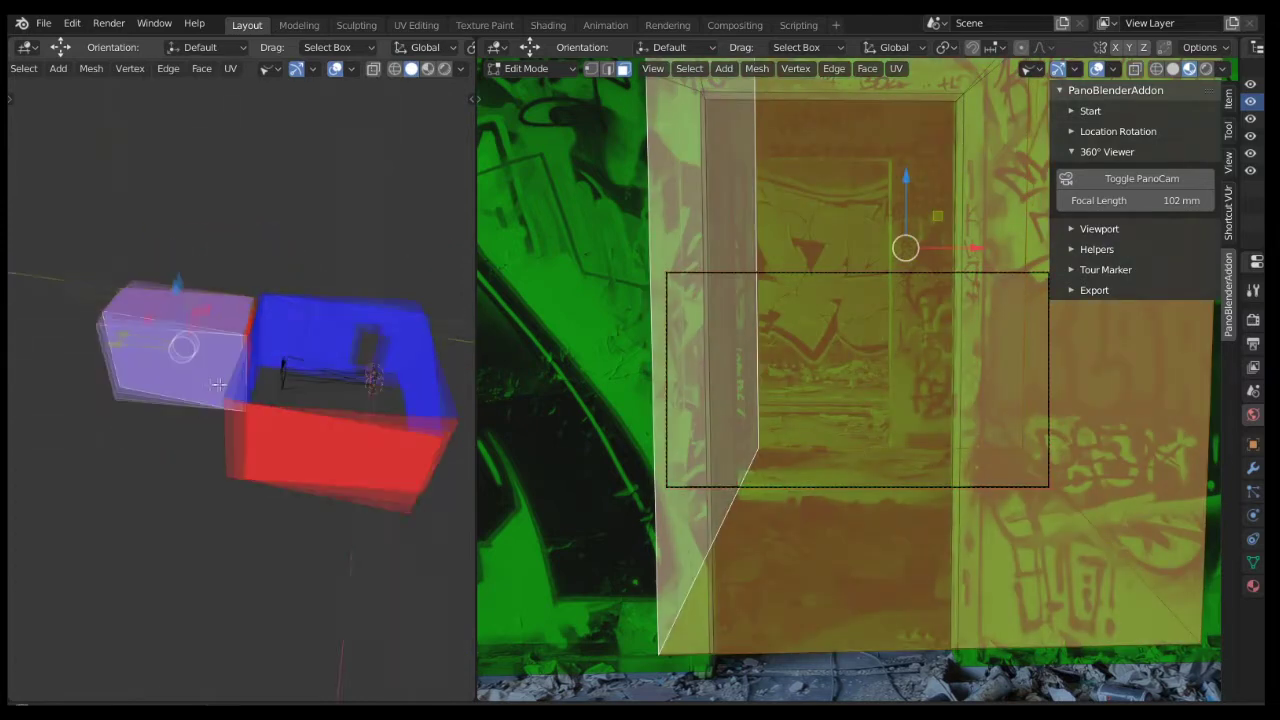
scroll(284, 378, "up", 4)
key("n")
key("n")
scroll(285, 378, "down", 5)
mouse_move(285, 378)
middle_mouse_down()
mouse_move(240, 399)
mouse_move(190, 240)
mouse_move(100, 108)
middle_mouse_up()
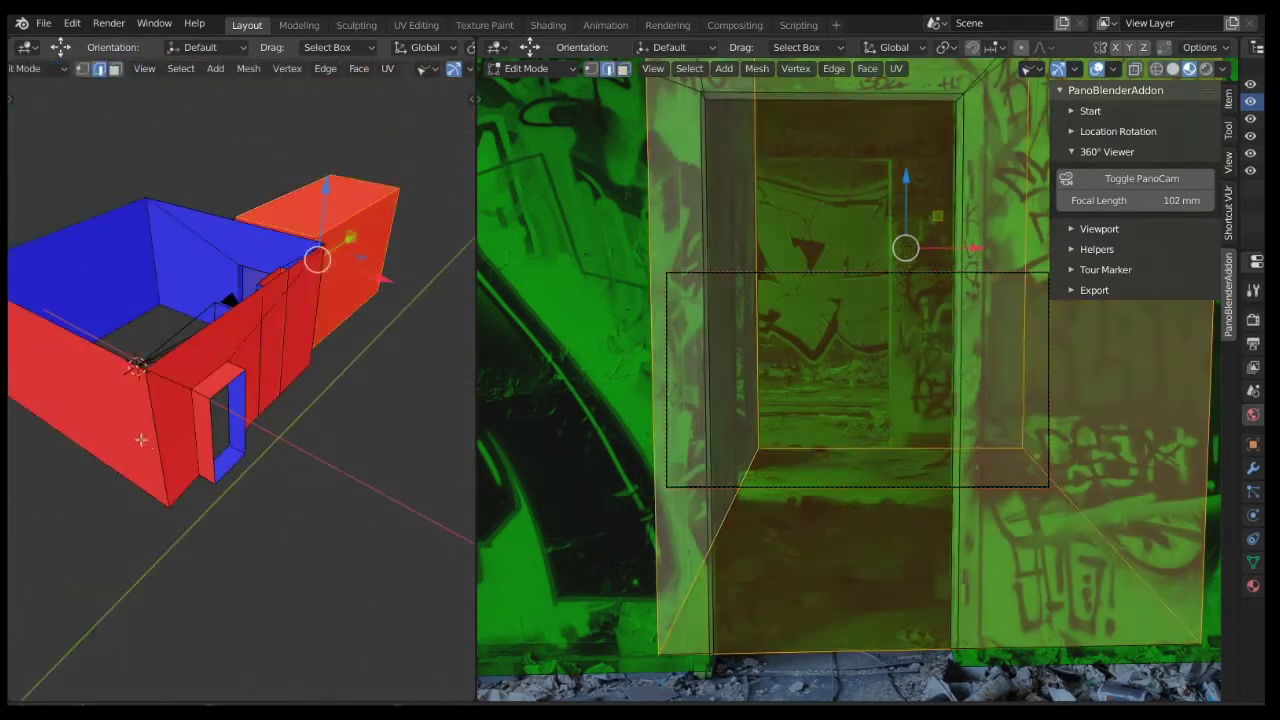
middle_click_drag(143, 200, 200, 300)
left_click_drag(1180, 200, 1100, 200)
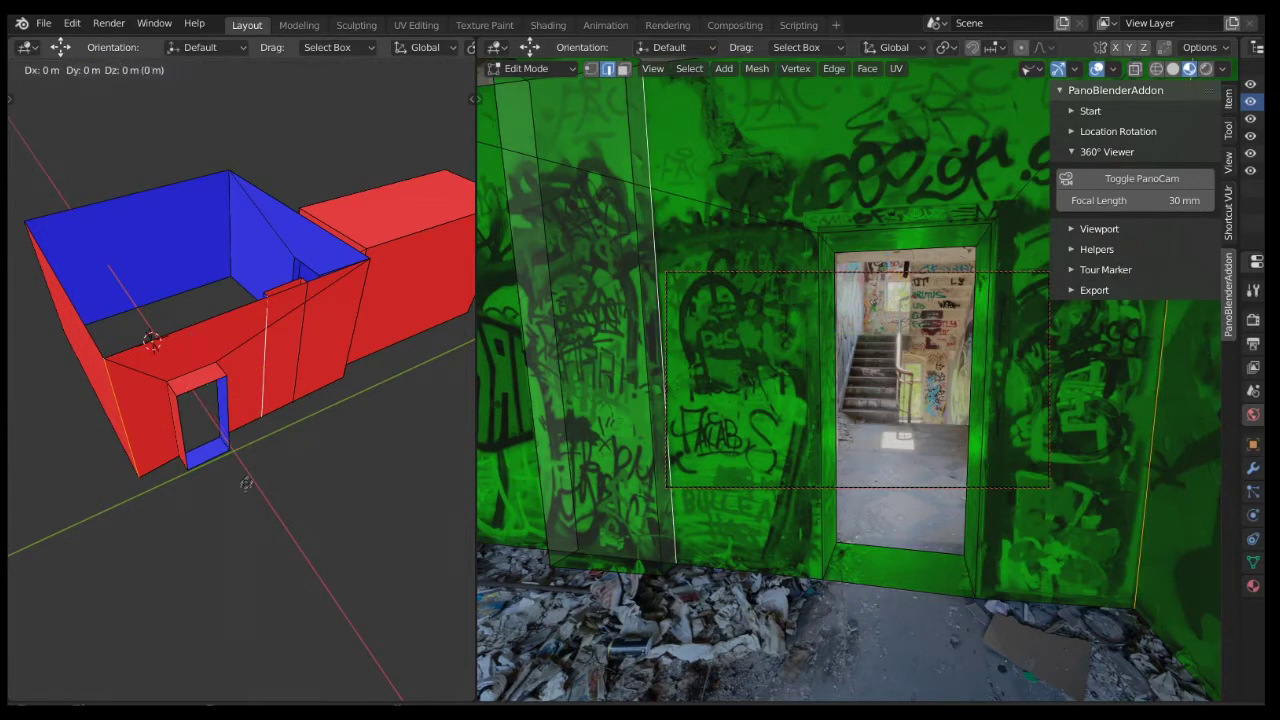
Step: Position the new box beyond the far doorway from the top view
left_click(309, 170)
key("KP_7")
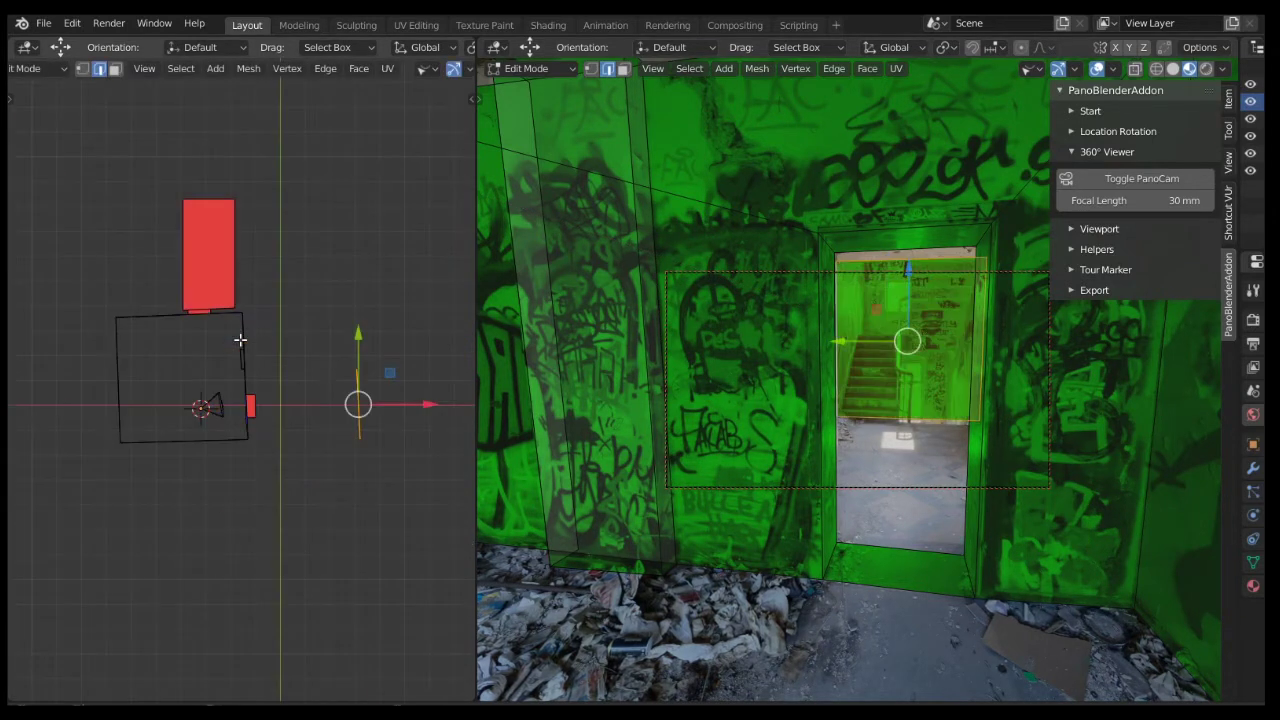
left_click(221, 397)
scroll(240, 410, "up", 3)
middle_click_drag(257, 423, 280, 434)
Step: Delete the box face covering the doorway and adjust the ceiling face
key("x")
left_click(257, 474)
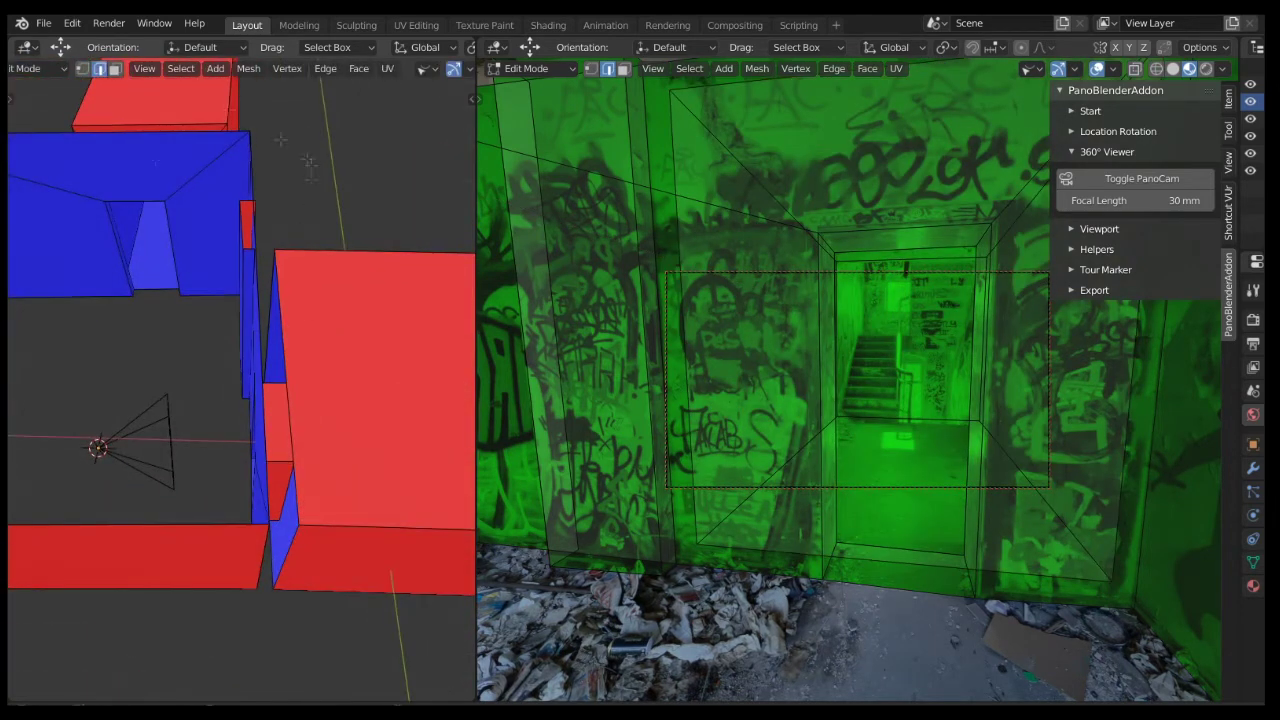
left_click(342, 447)
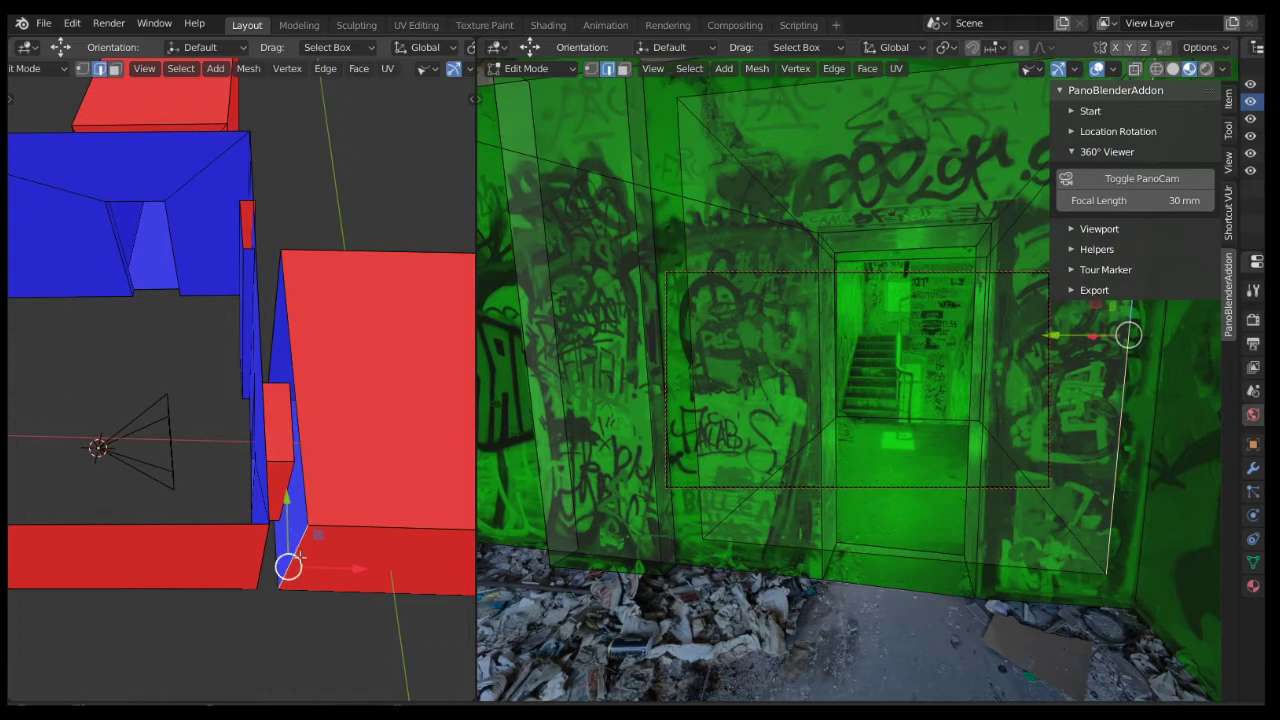
left_click(293, 470)
left_click(290, 420)
Step: Fit the left wall face by the door, then exit Edit Mode
middle_click_drag(290, 420, 104, 222)
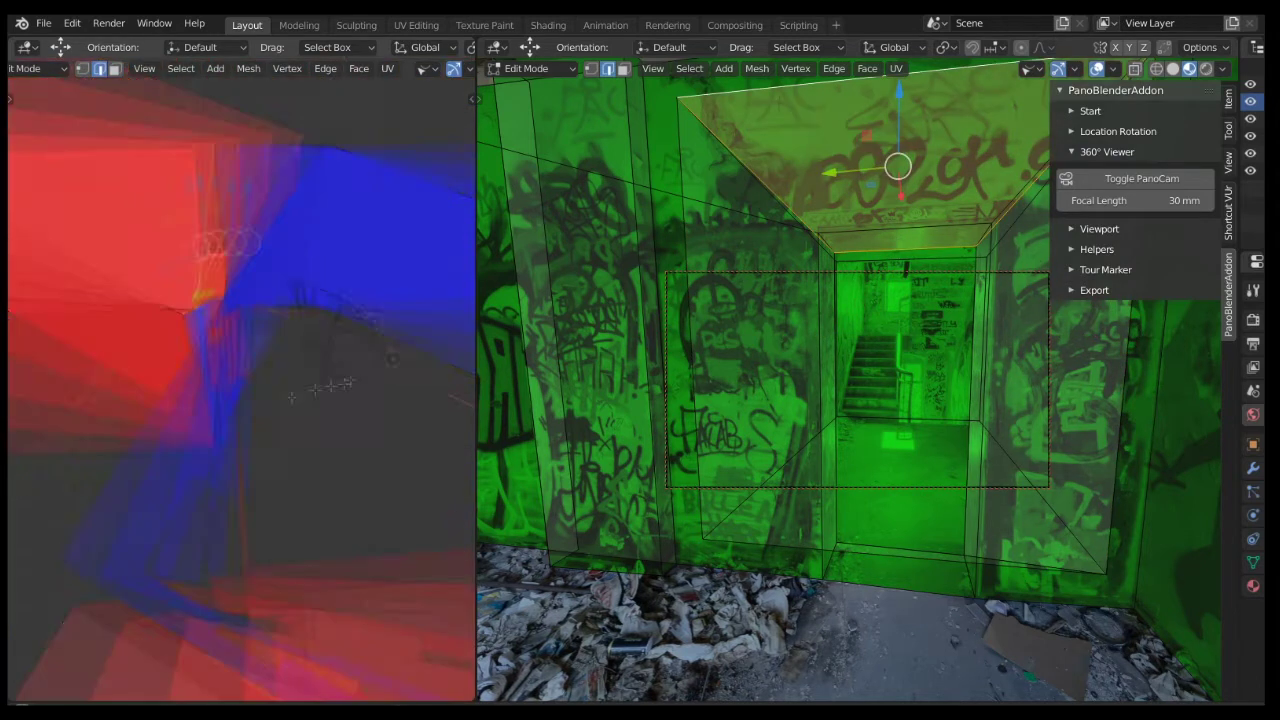
left_click(185, 370)
mouse_move(185, 370)
middle_mouse_down()
mouse_move(318, 305)
mouse_move(230, 365)
middle_mouse_up()
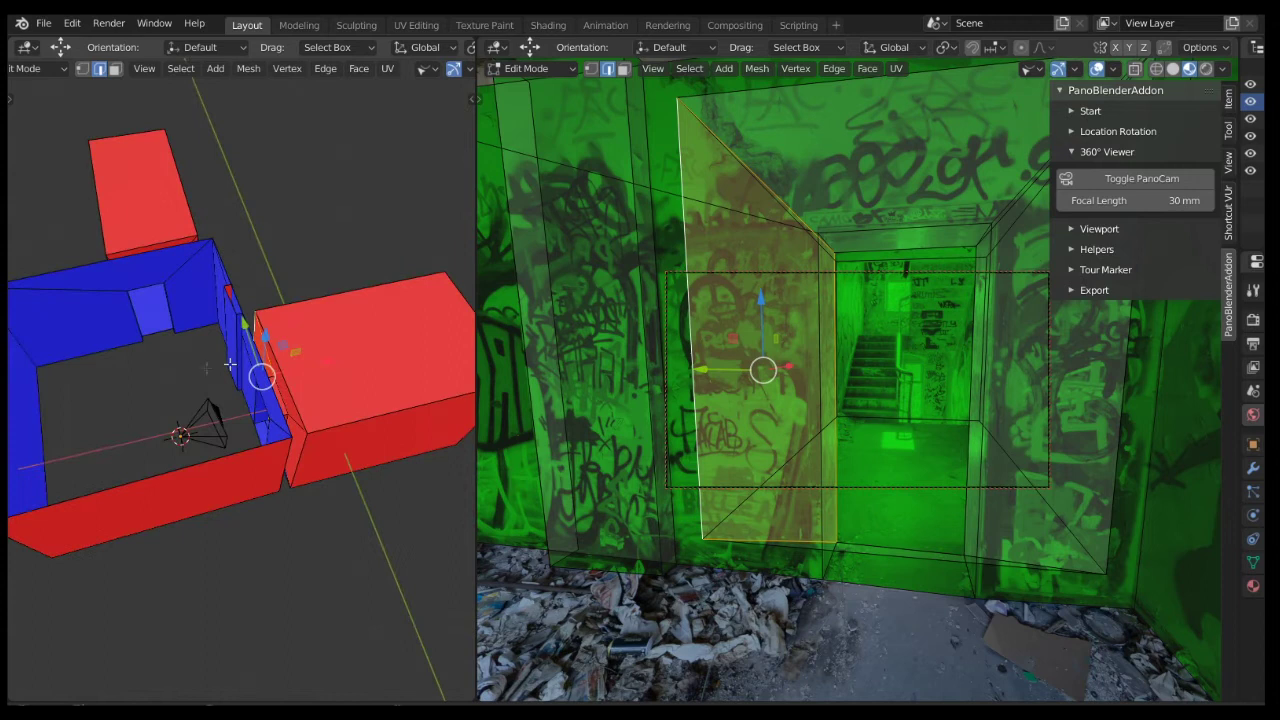
scroll(230, 366, "up", 5)
left_click(330, 400)
mouse_move(330, 400)
middle_mouse_down()
mouse_move(354, 480)
mouse_move(334, 320)
mouse_move(120, 425)
middle_mouse_up()
key("Tab")
scroll(190, 399, "up", 3)
scroll(268, 310, "up", 4)
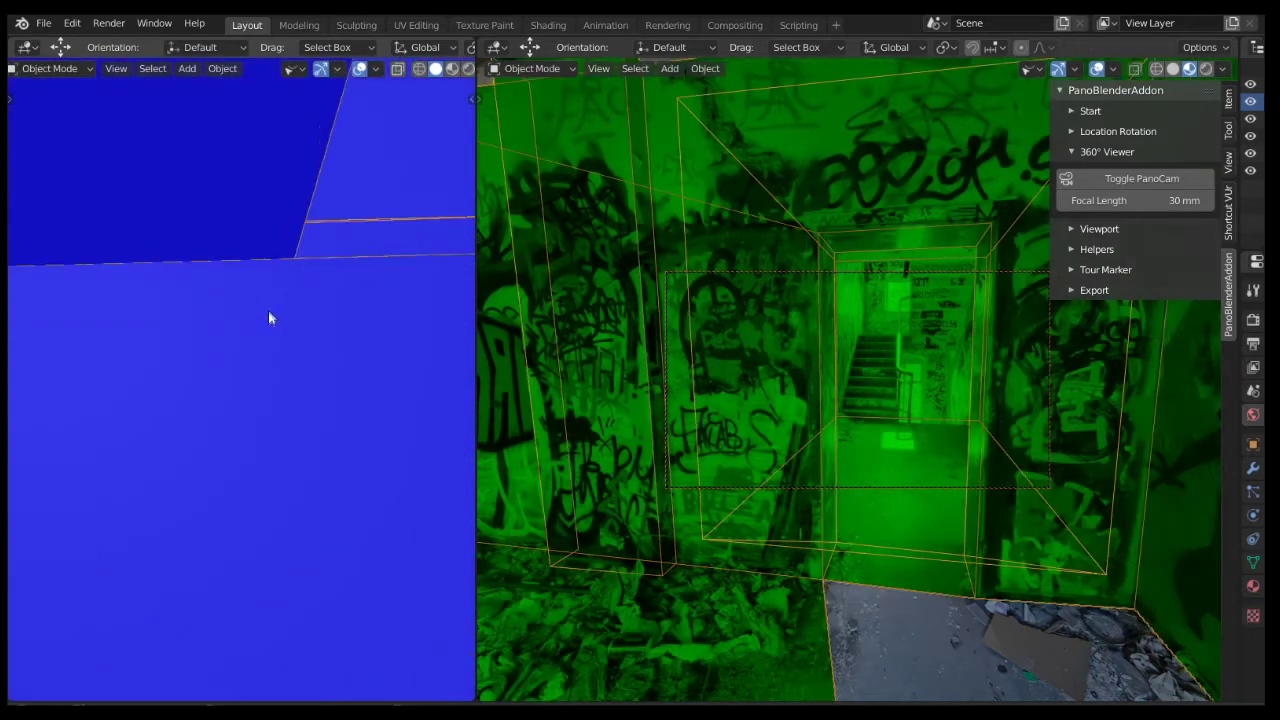
Step: Toggle Edit Mode while orbiting to inspect the whole box mesh
mouse_move(268, 309)
middle_mouse_down()
mouse_move(327, 401)
mouse_move(286, 263)
middle_mouse_up()
key("Tab")
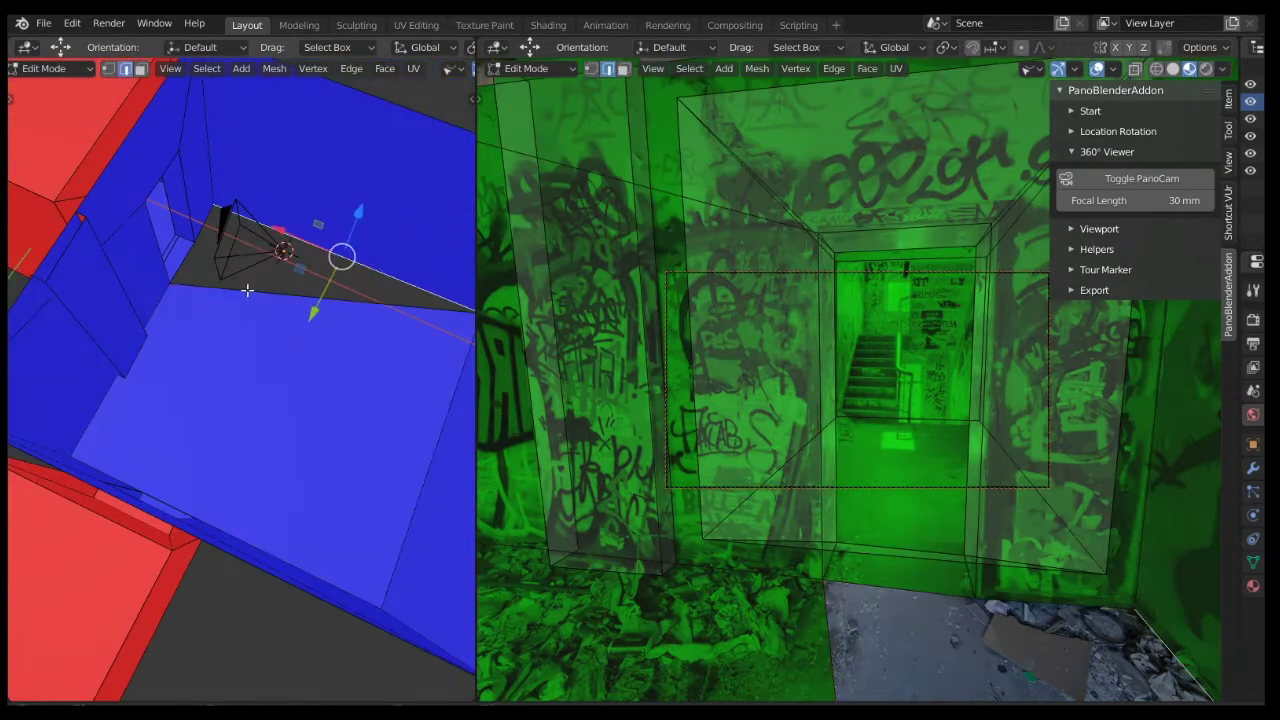
key("Tab")
mouse_move(241, 326)
middle_mouse_down()
mouse_move(320, 334)
mouse_move(300, 300)
mouse_move(347, 241)
middle_mouse_up()
key("Tab")
scroll(320, 334, "down", 3)
key("Tab")
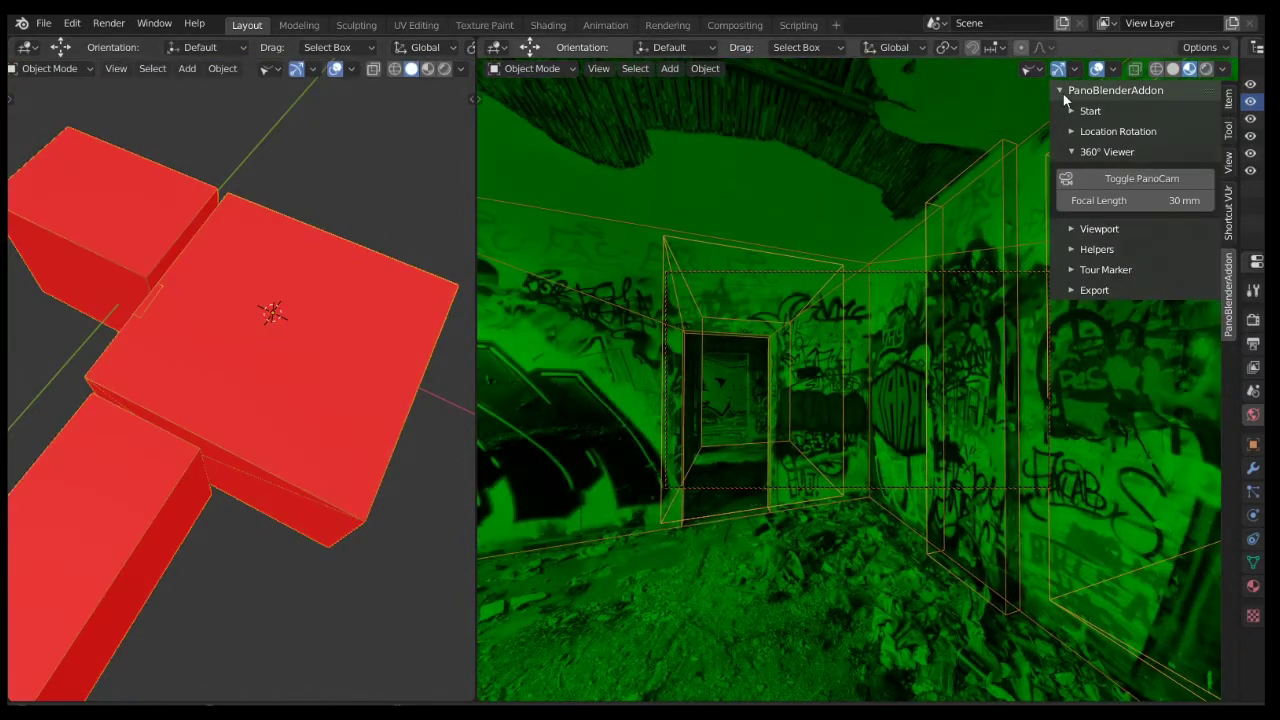
Step: Collapse the PanoBlenderAddon panel, re-aim the panorama, widen the left view and enable X-ray
left_click(1070, 90)
left_click(1172, 68)
mouse_move(1050, 250)
middle_mouse_down()
mouse_move(980, 297)
mouse_move(820, 351)
mouse_move(785, 333)
middle_mouse_up()
left_click(1189, 68)
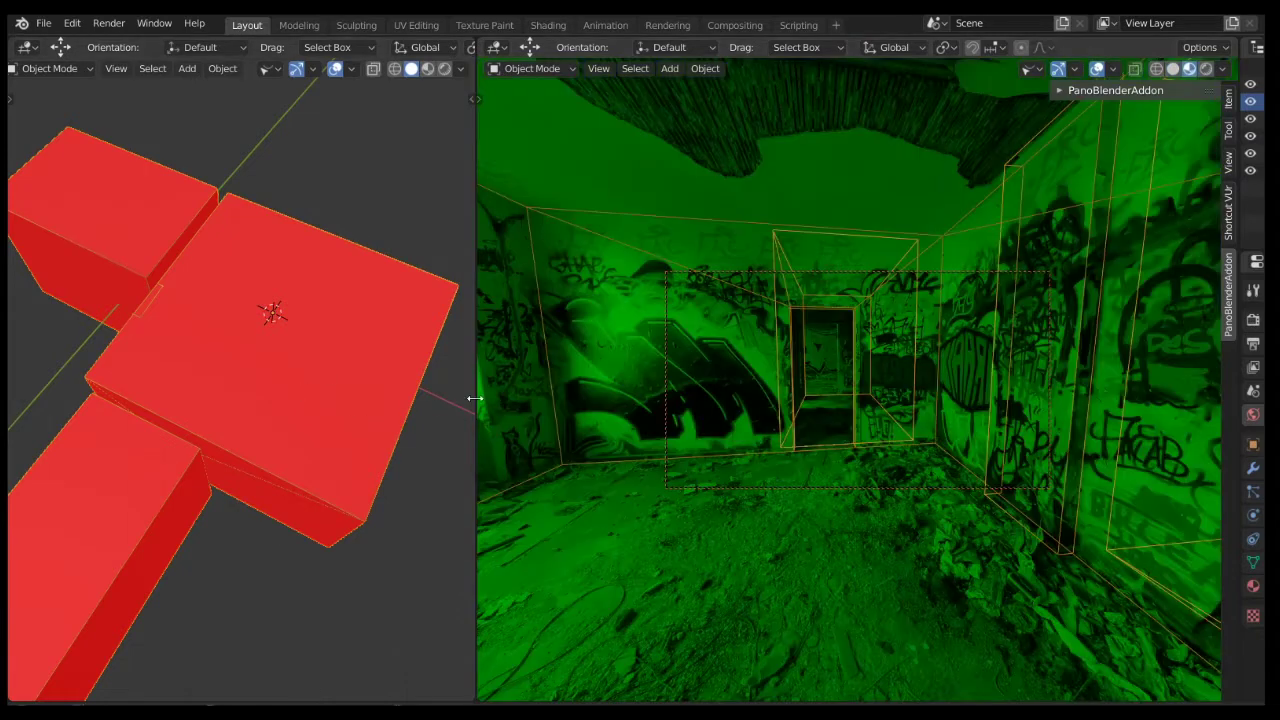
left_click_drag(475, 398, 696, 398)
scroll(434, 323, "down", 4)
middle_click_drag(434, 323, 621, 27)
left_click(591, 68)
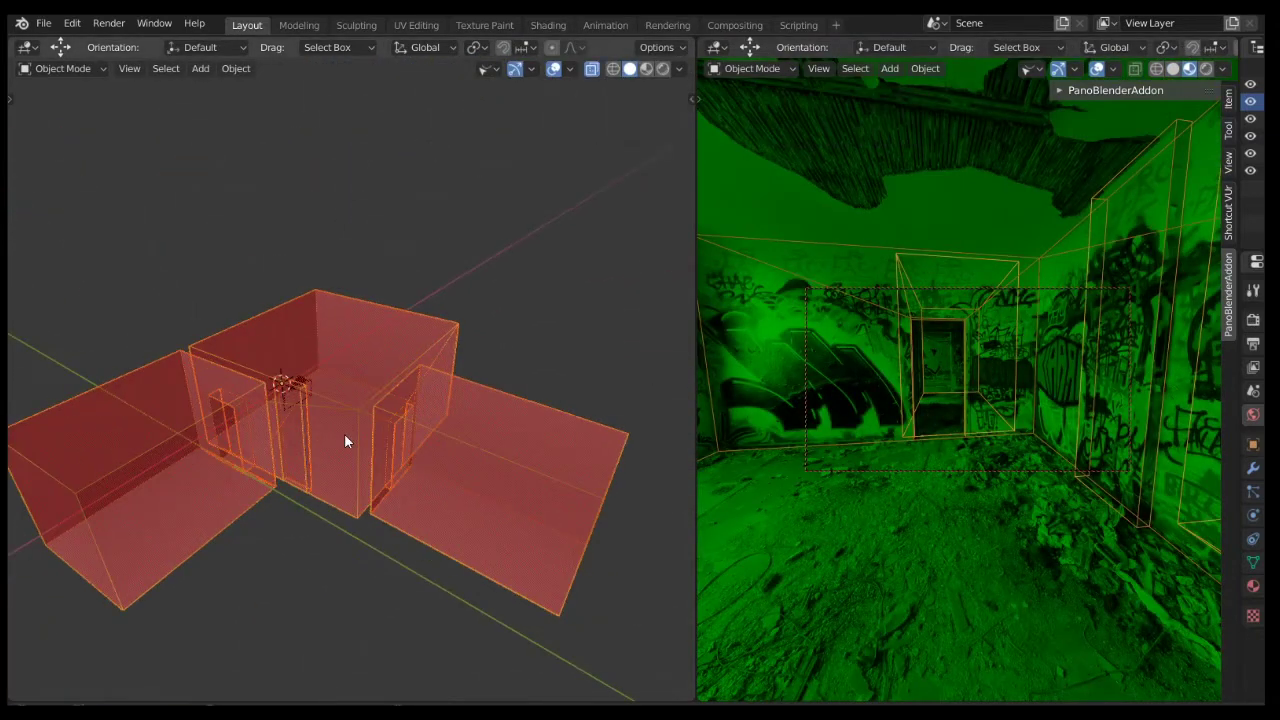
Step: Save the scene as pano_02.blend, make the mesh export-ready, and export it as pano_02.stl
scroll(344, 433, "up", 5)
key("ctrl+shift+s")
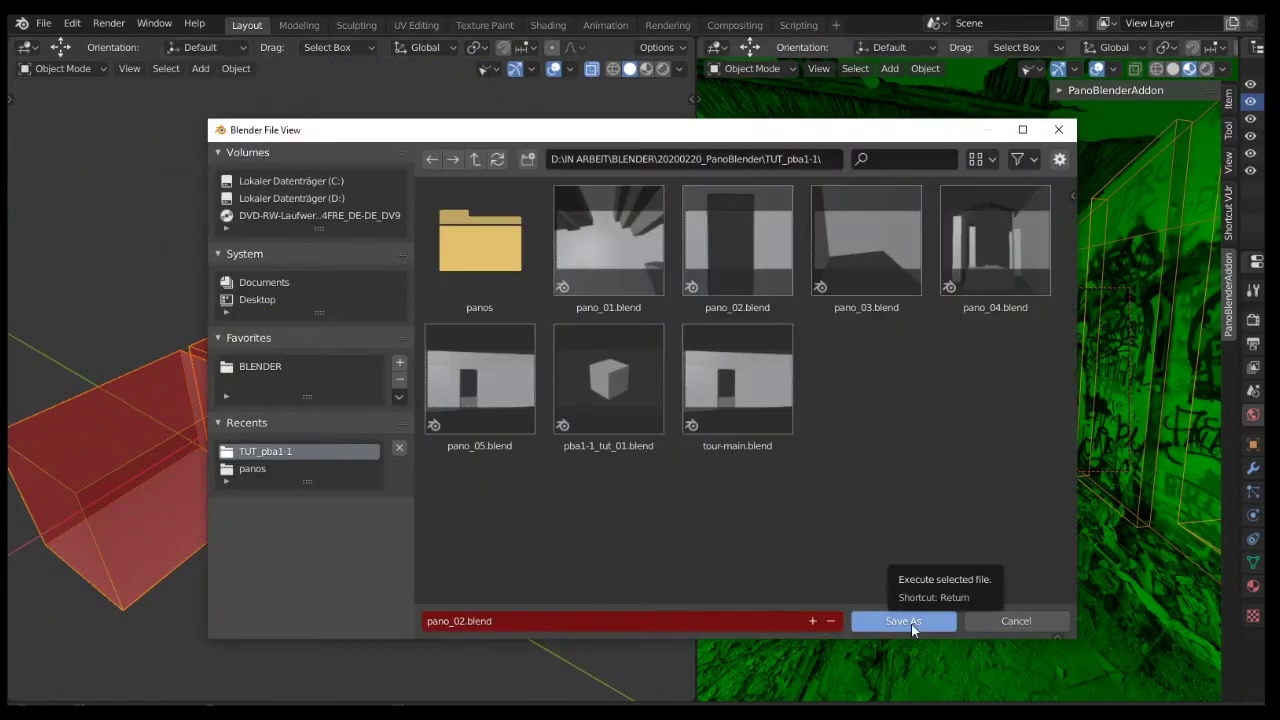
left_click(911, 625)
key("n")
left_click(590, 261)
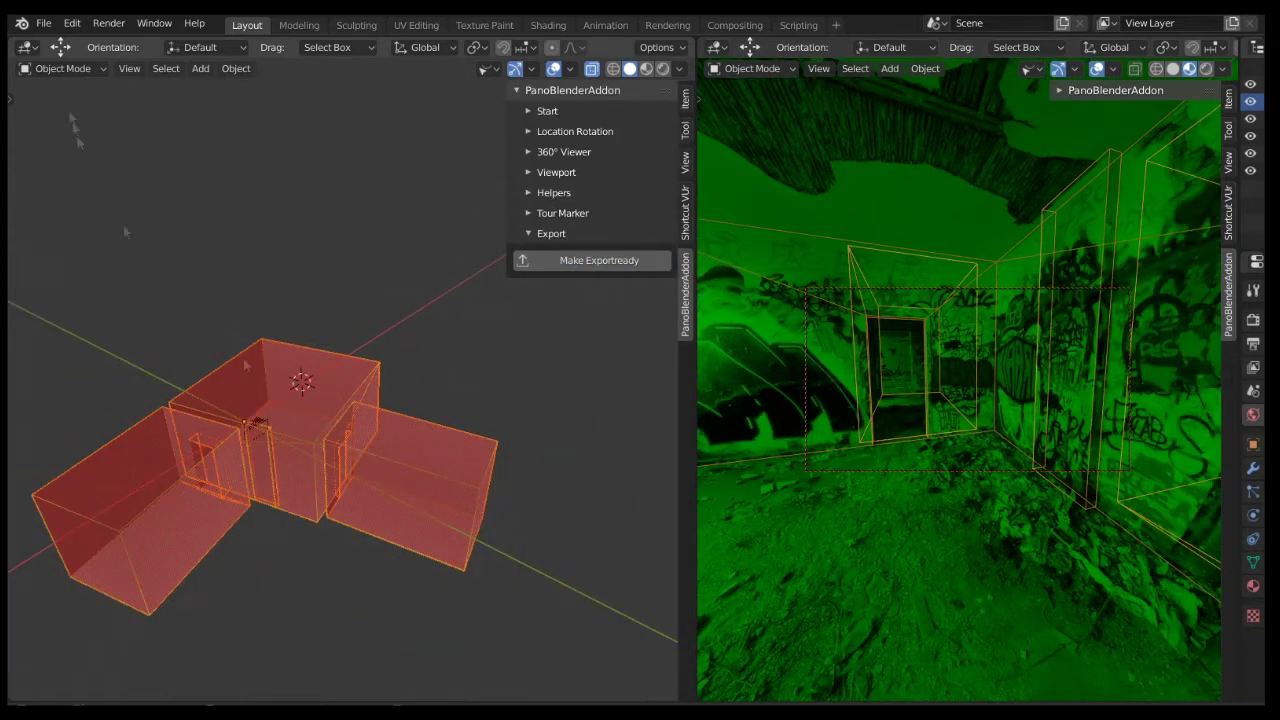
left_click(43, 22)
left_click(261, 363)
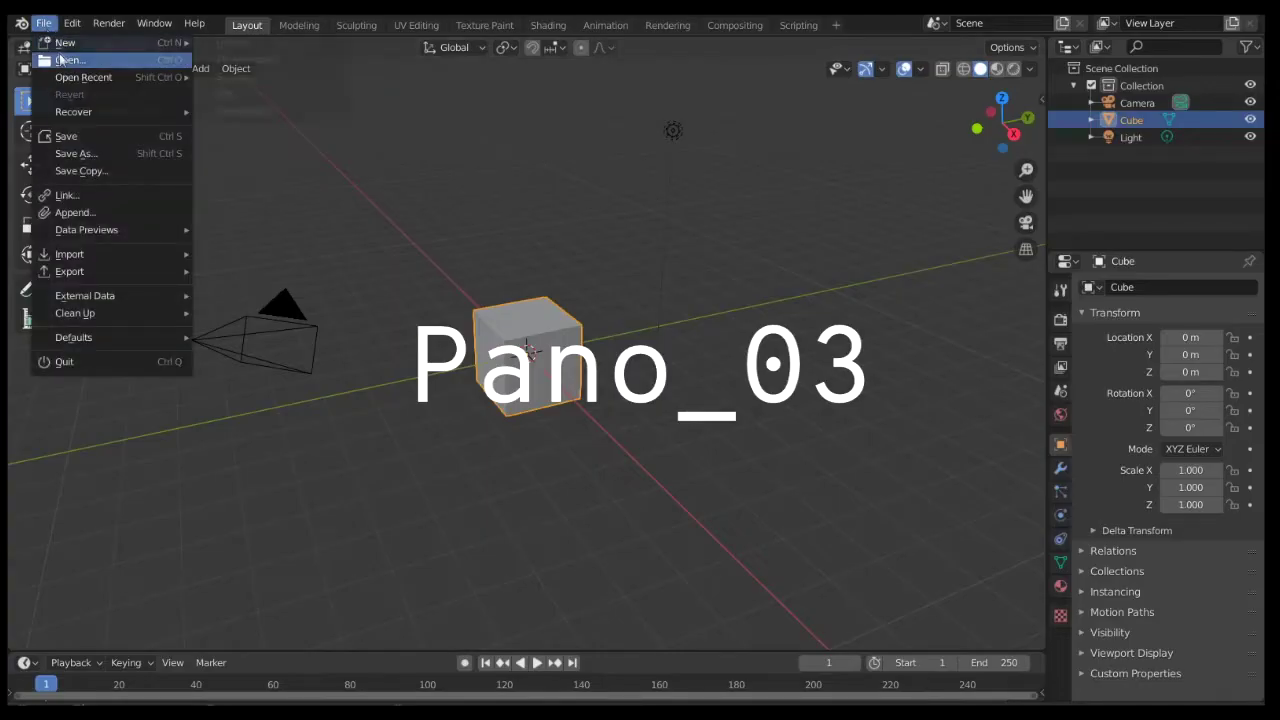
Step: Open pano_03.blend and expand the add-on's viewport settings
left_click(60, 60)
double_click(891, 260)
left_click(505, 378)
left_click(514, 336)
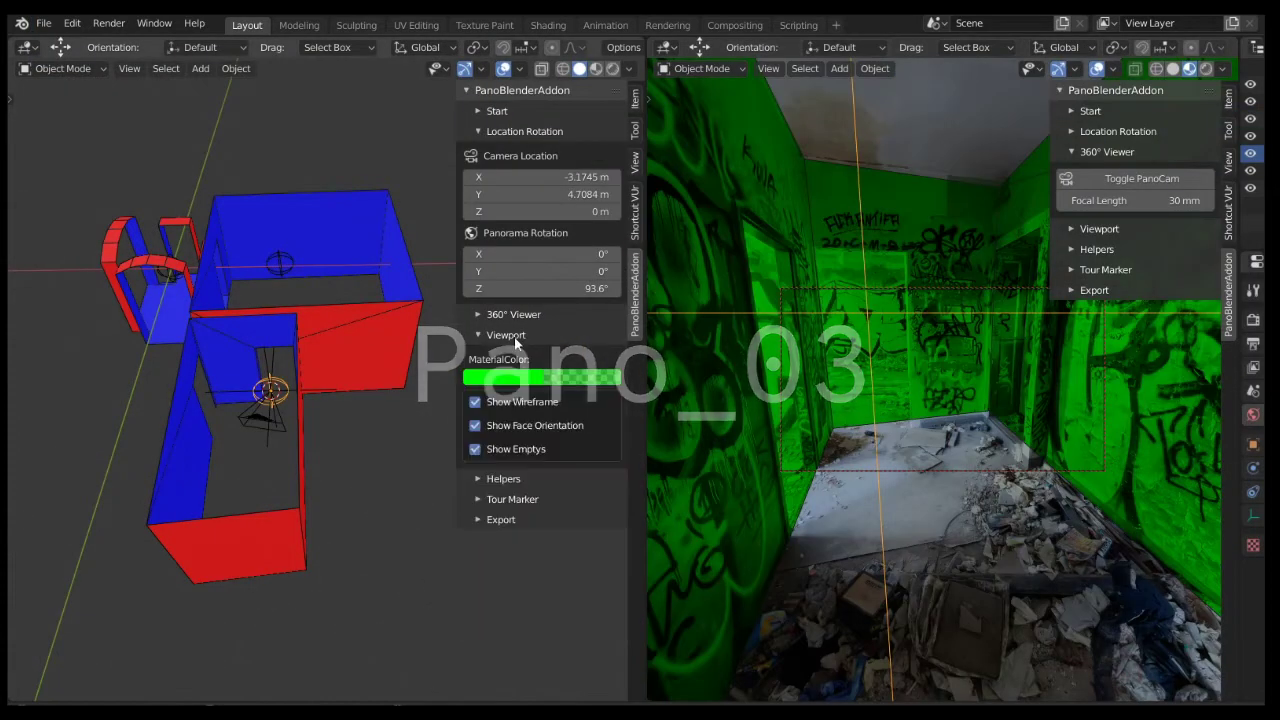
Step: Turn on empties display and collapse the viewport and location settings panels
left_click(475, 449)
left_click(505, 335)
left_click(510, 133)
key("n")
left_click(1088, 229)
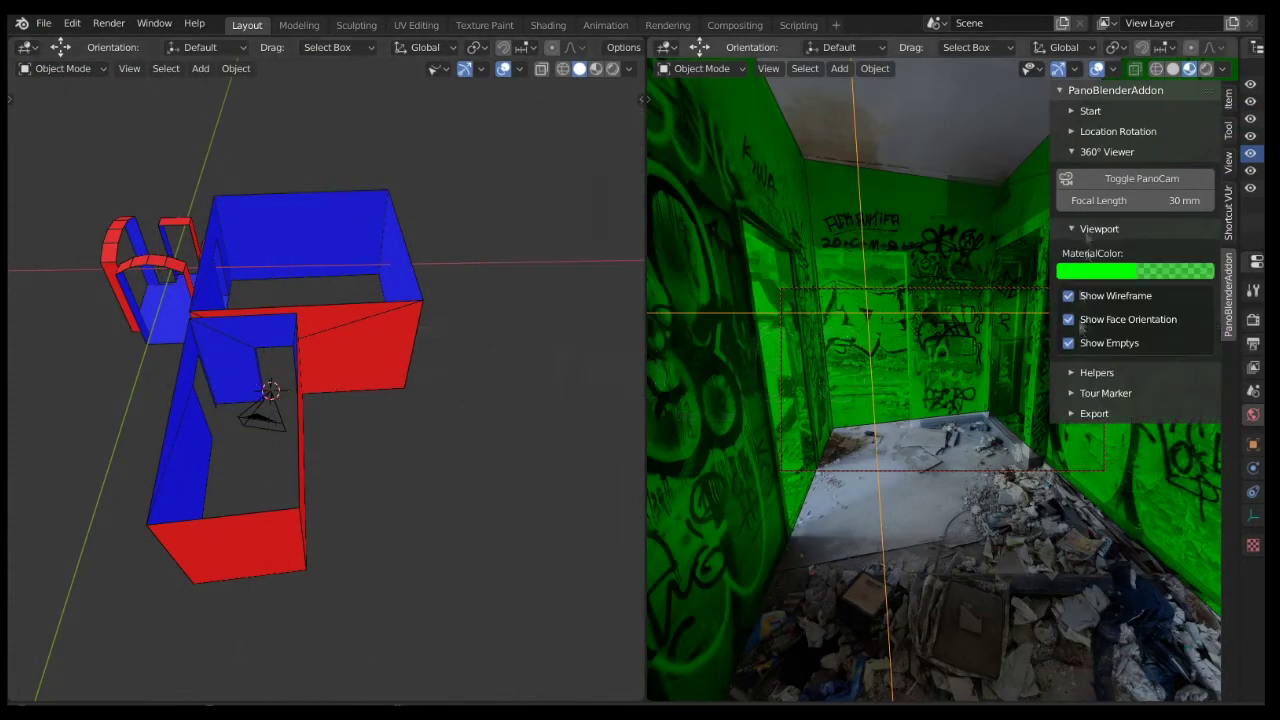
left_click(1089, 228)
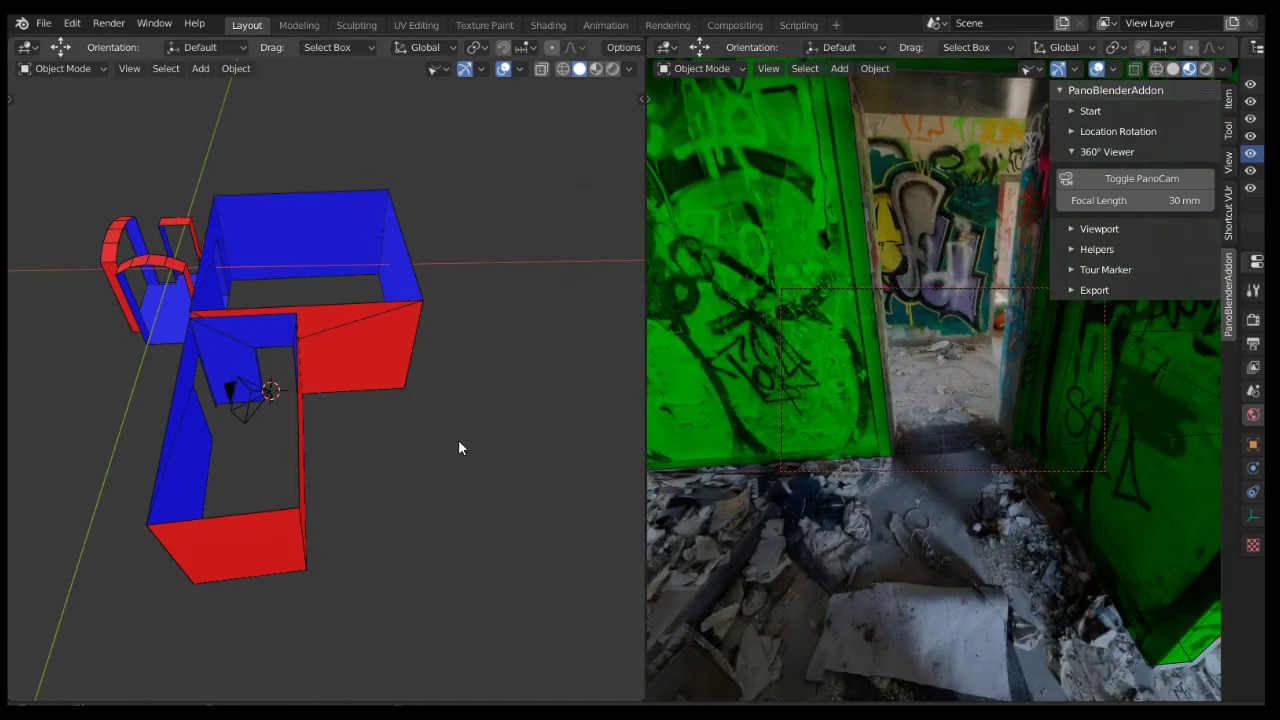
Step: From the top view, select the small room's mesh in edit mode and delete its face
key("KP_7")
key("a")
key("Tab")
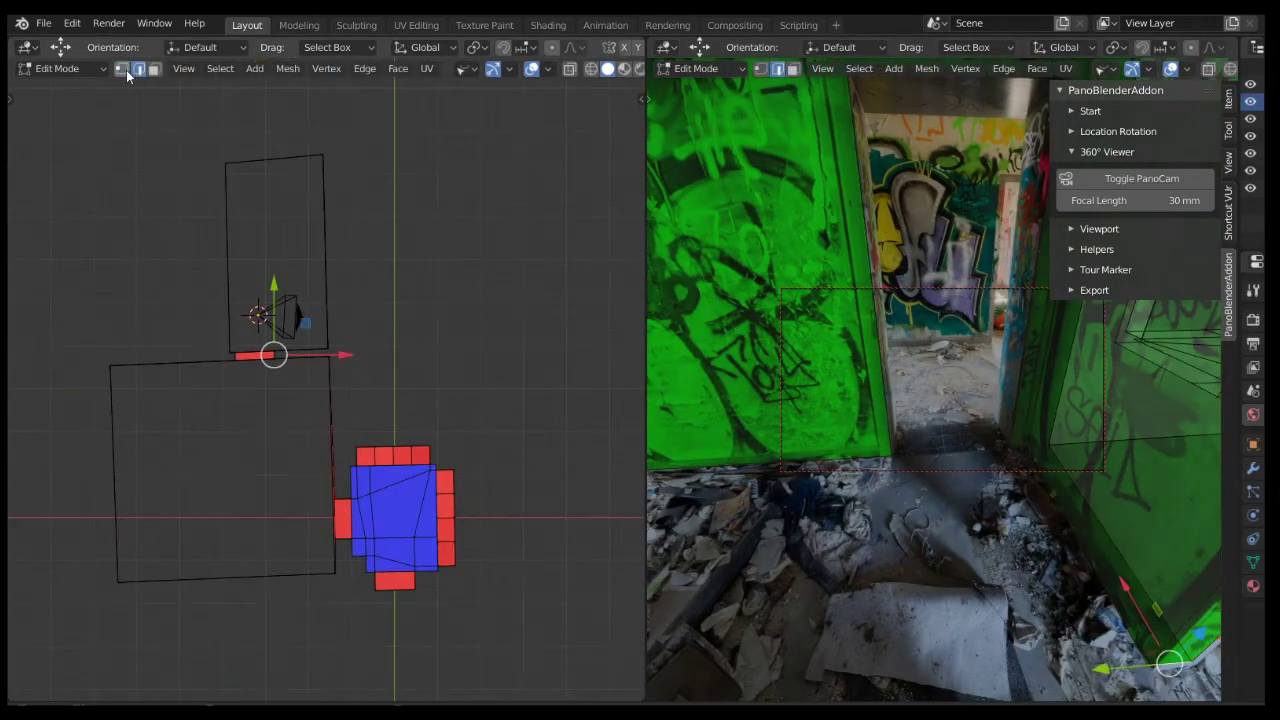
key("alt+a")
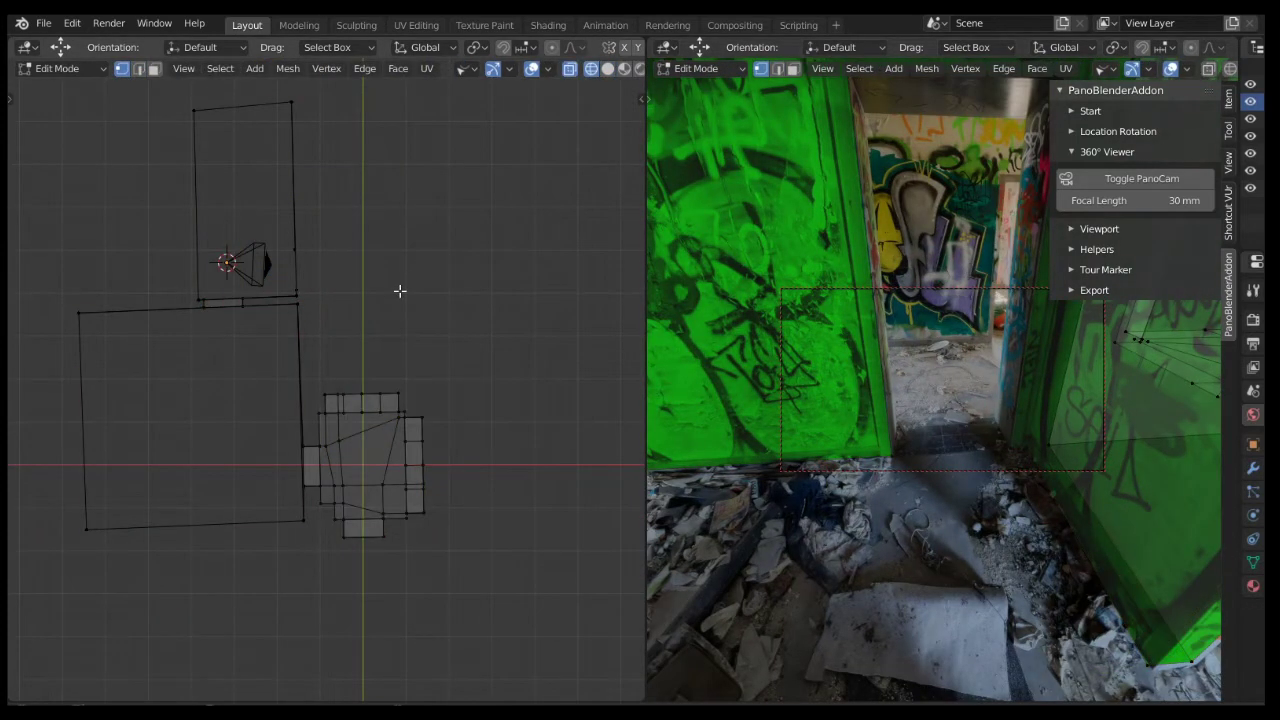
left_click_drag(313, 325, 466, 566)
right_click(440, 502)
middle_click_drag(440, 502, 549, 423)
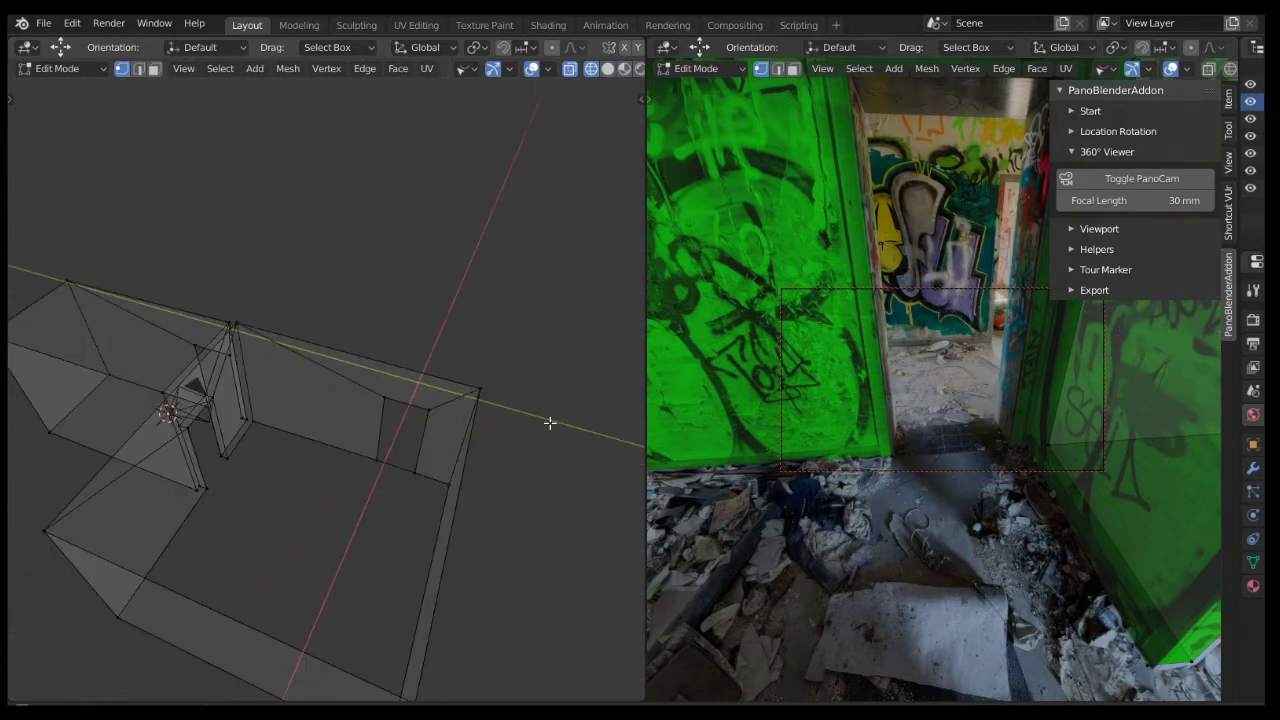
key("x")
left_click(407, 467)
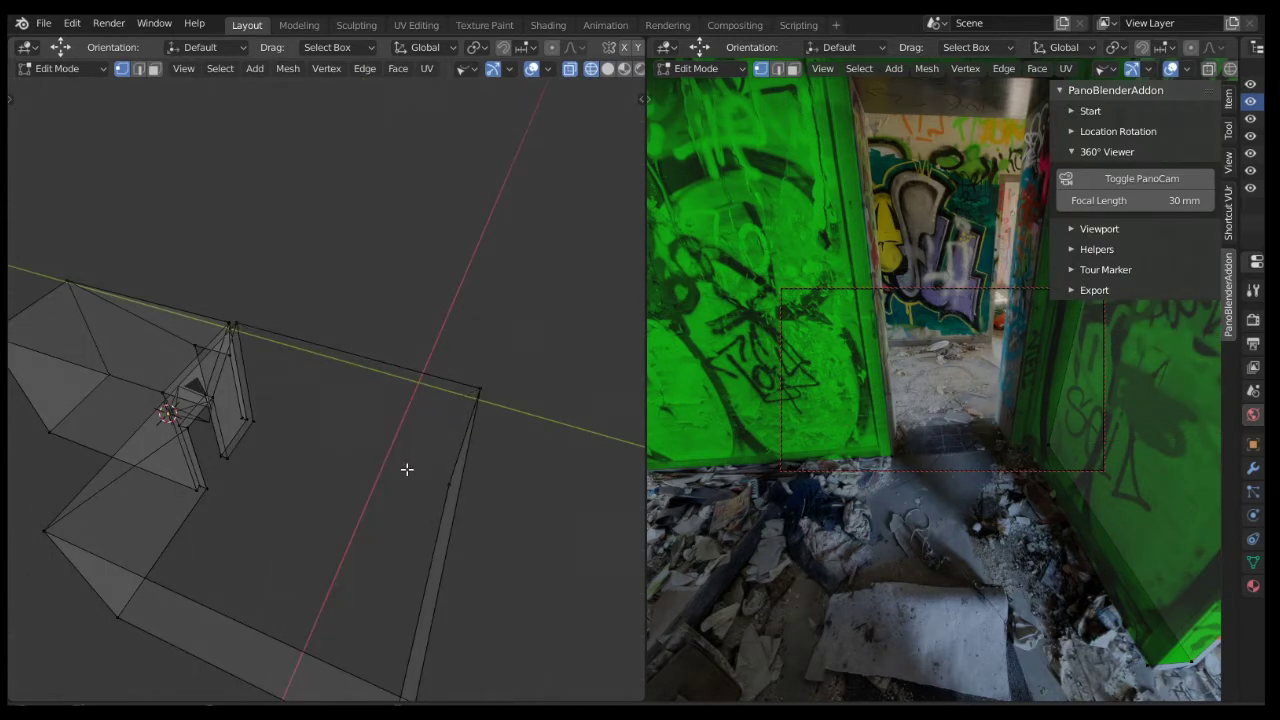
Step: Select a wall face of the room and centre the doorway in the panorama view
left_click(265, 398)
middle_click_drag(265, 398, 331, 433)
middle_click_drag(400, 428, 340, 468)
left_click(403, 431)
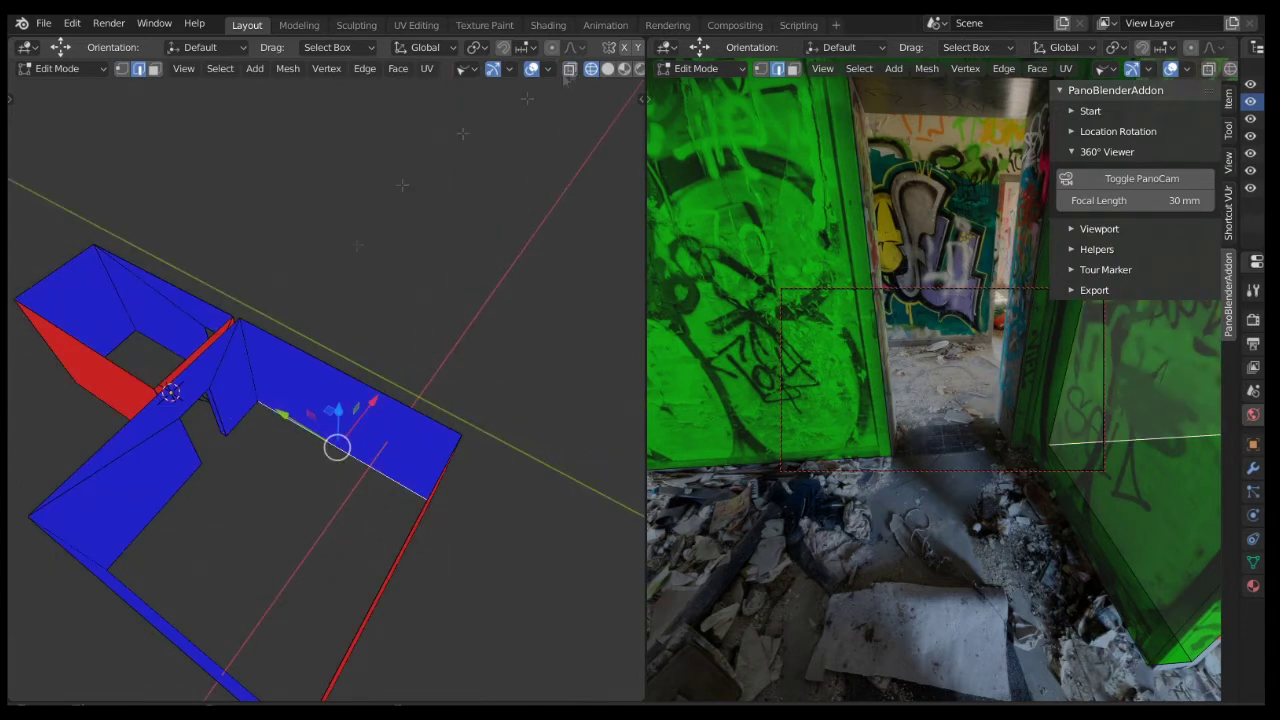
middle_click_drag(978, 500, 900, 505)
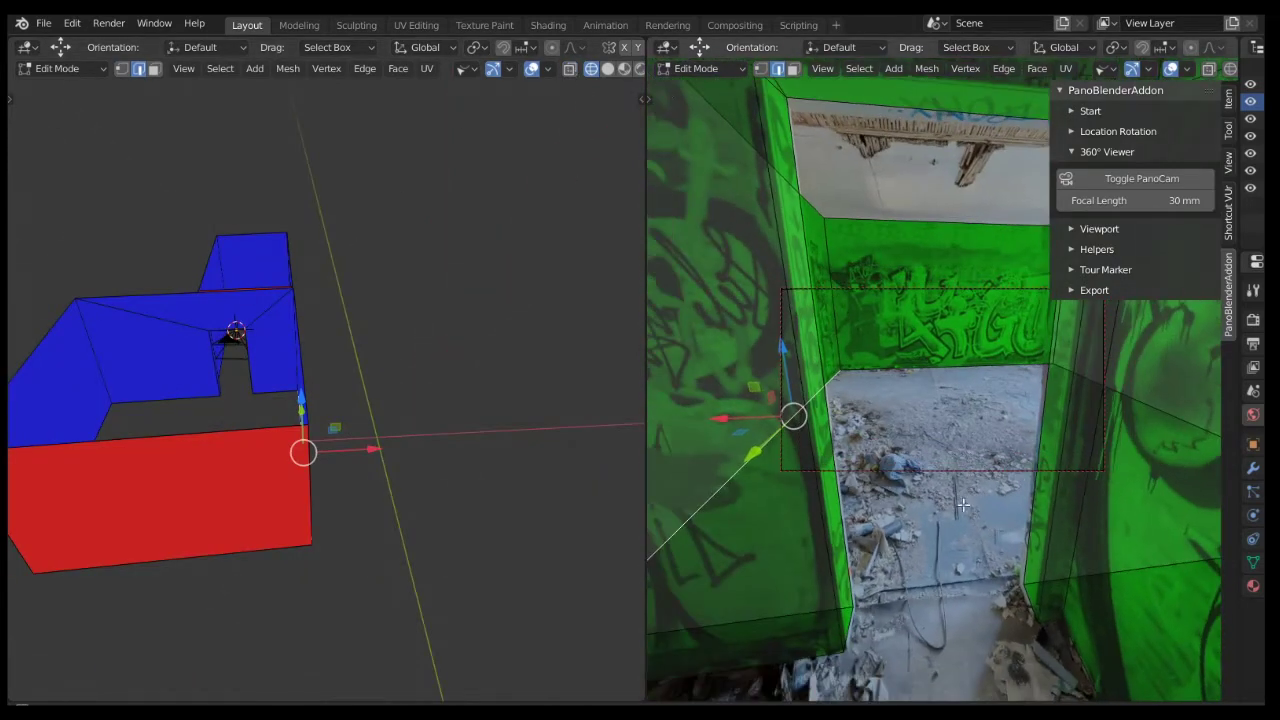
mouse_move(300, 500)
middle_mouse_down()
mouse_move(163, 520)
mouse_move(230, 470)
middle_mouse_up()
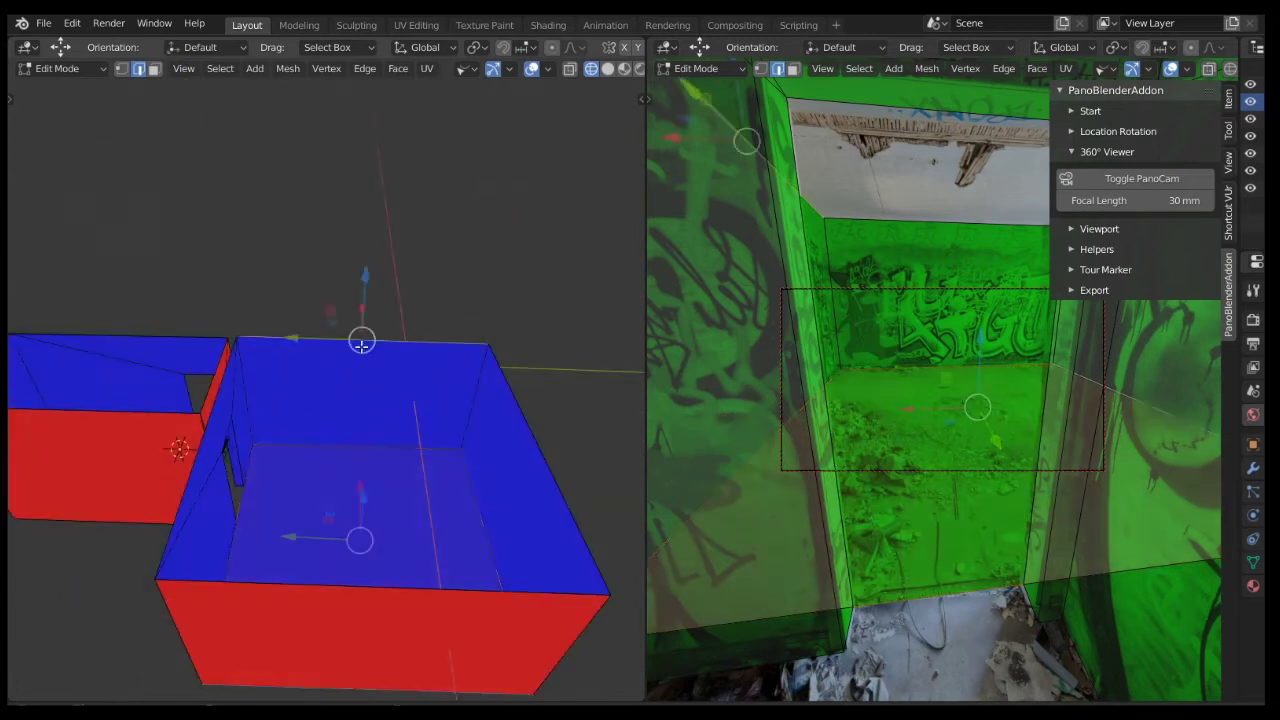
middle_click_drag(920, 510, 978, 521)
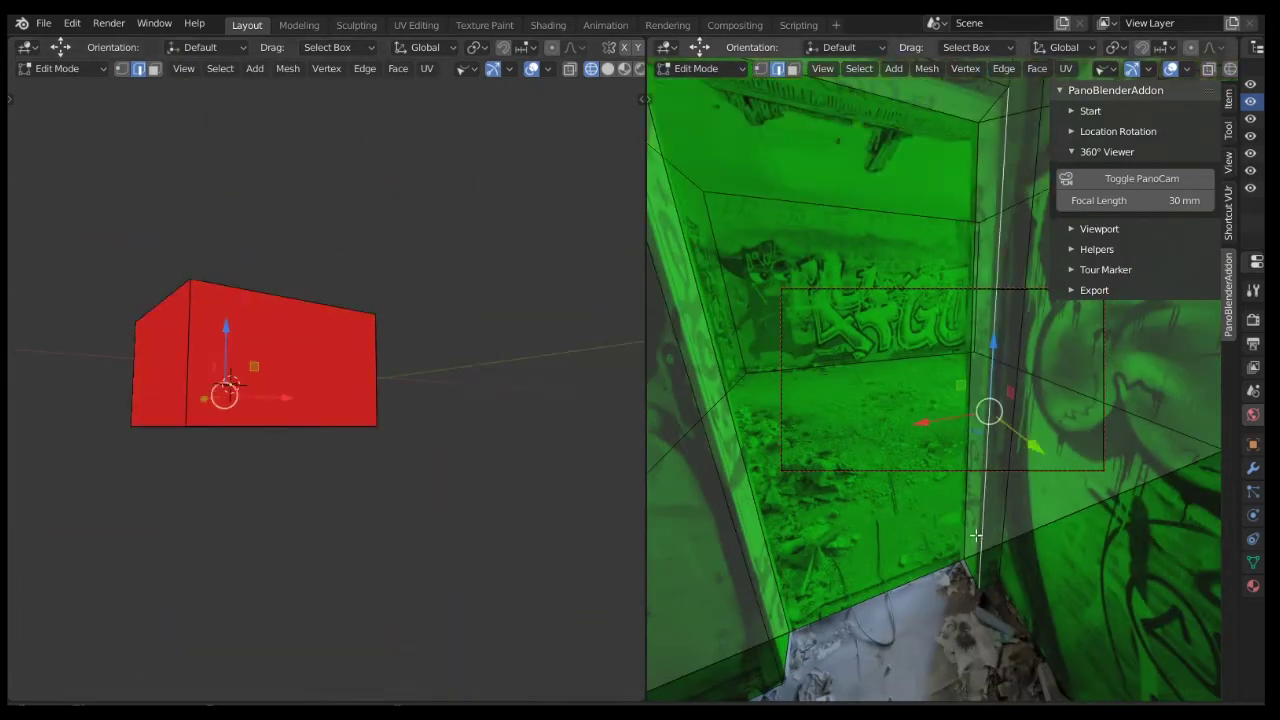
middle_click_drag(300, 560, 437, 586)
Step: Select the lower floor plane in face mode and hide it
key("Tab")
key("KP_7")
key("Tab")
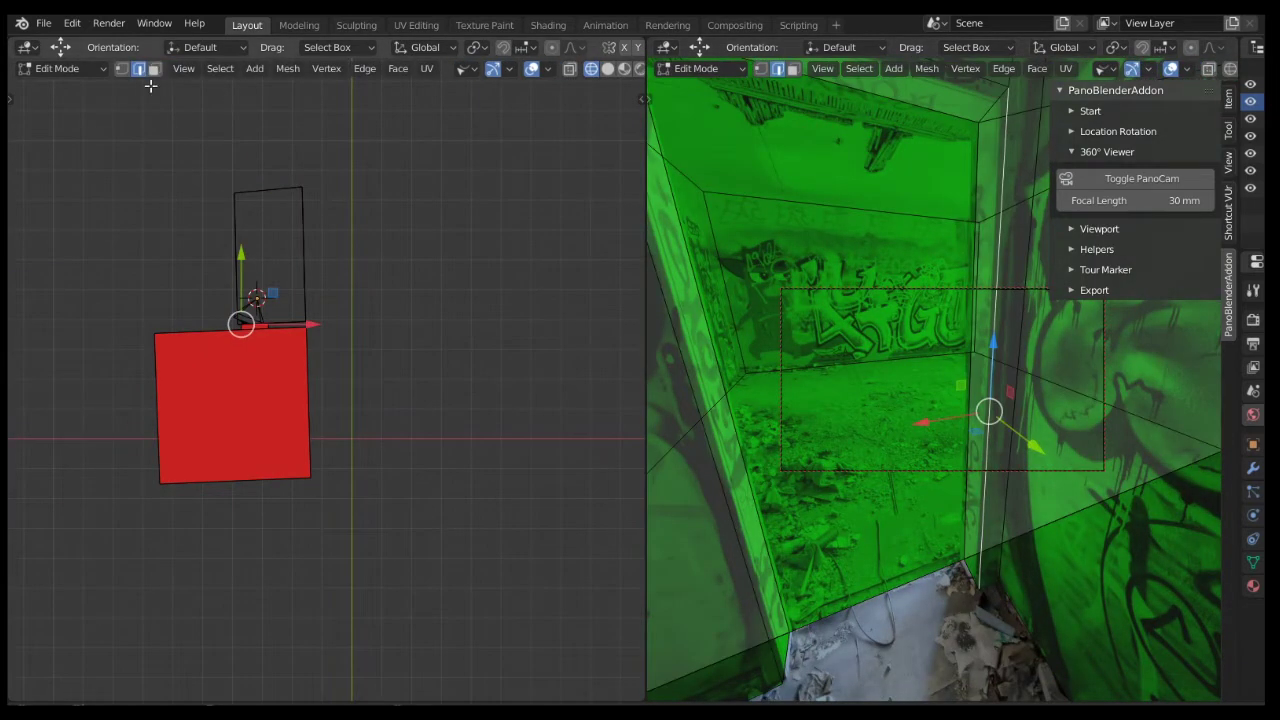
key("a")
left_click(246, 573)
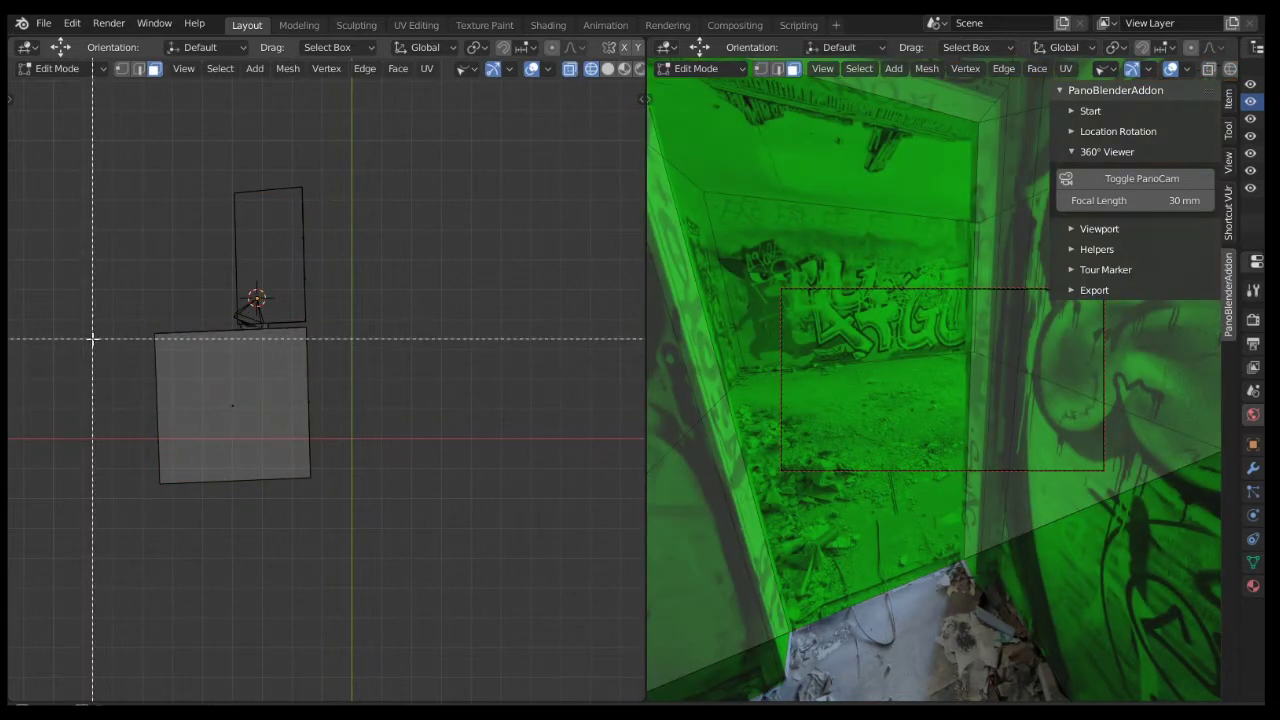
left_click_drag(92, 339, 386, 557)
key("h")
mouse_move(386, 557)
middle_mouse_down()
mouse_move(380, 514)
mouse_move(203, 315)
middle_mouse_up()
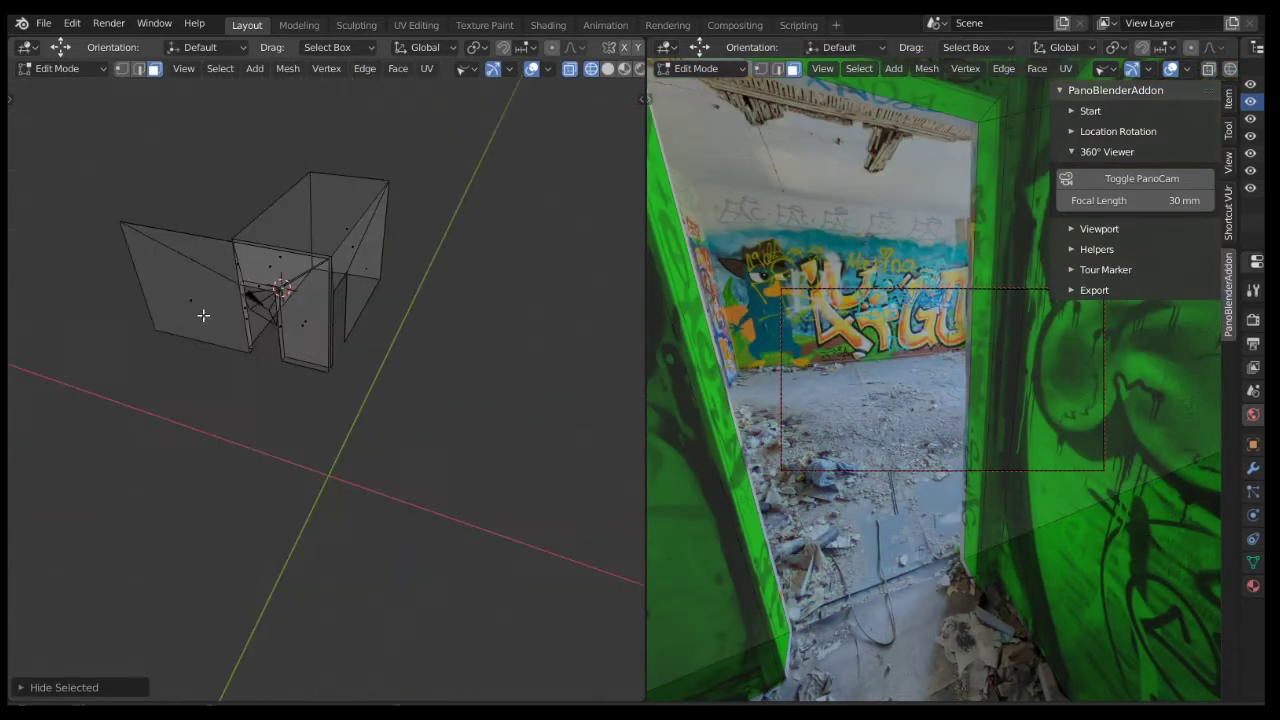
Step: Maximize the panorama view to fill the window at 17 mm focal length
mouse_move(280, 286)
middle_mouse_down()
mouse_move(228, 277)
mouse_move(289, 351)
mouse_move(429, 348)
middle_mouse_up()
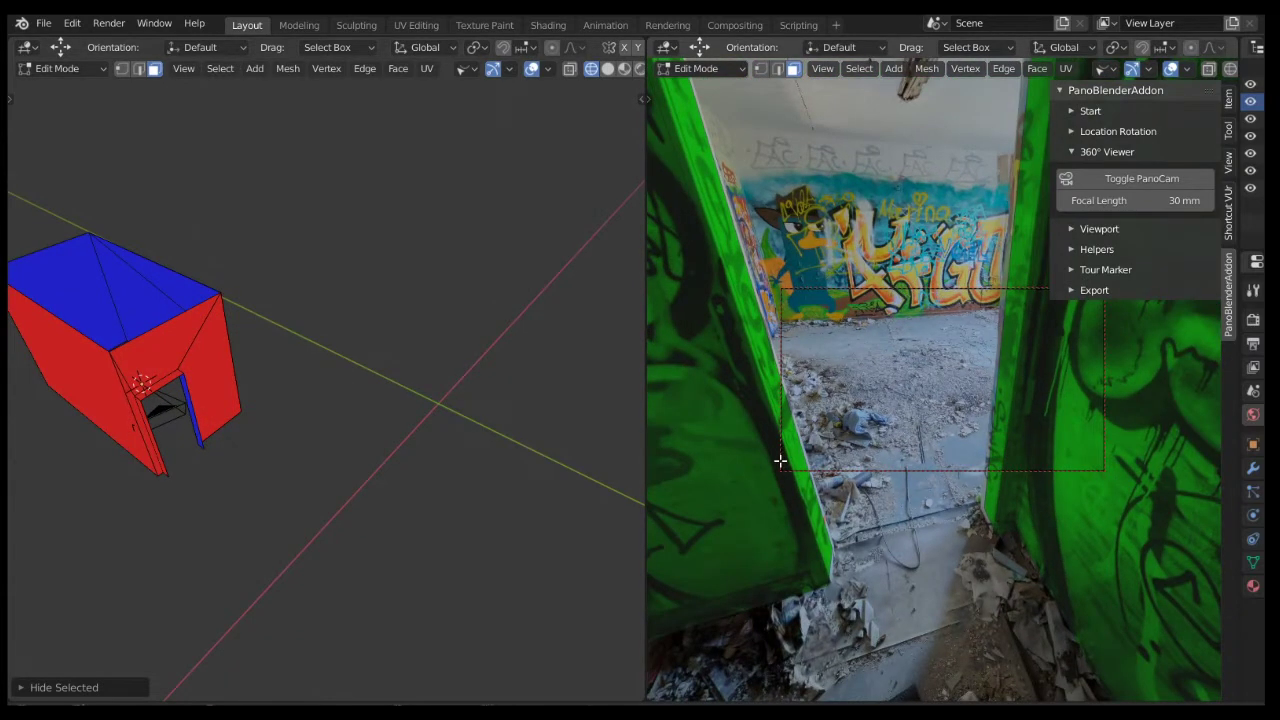
key("ctrl+space")
scroll(780, 460, "down", 5)
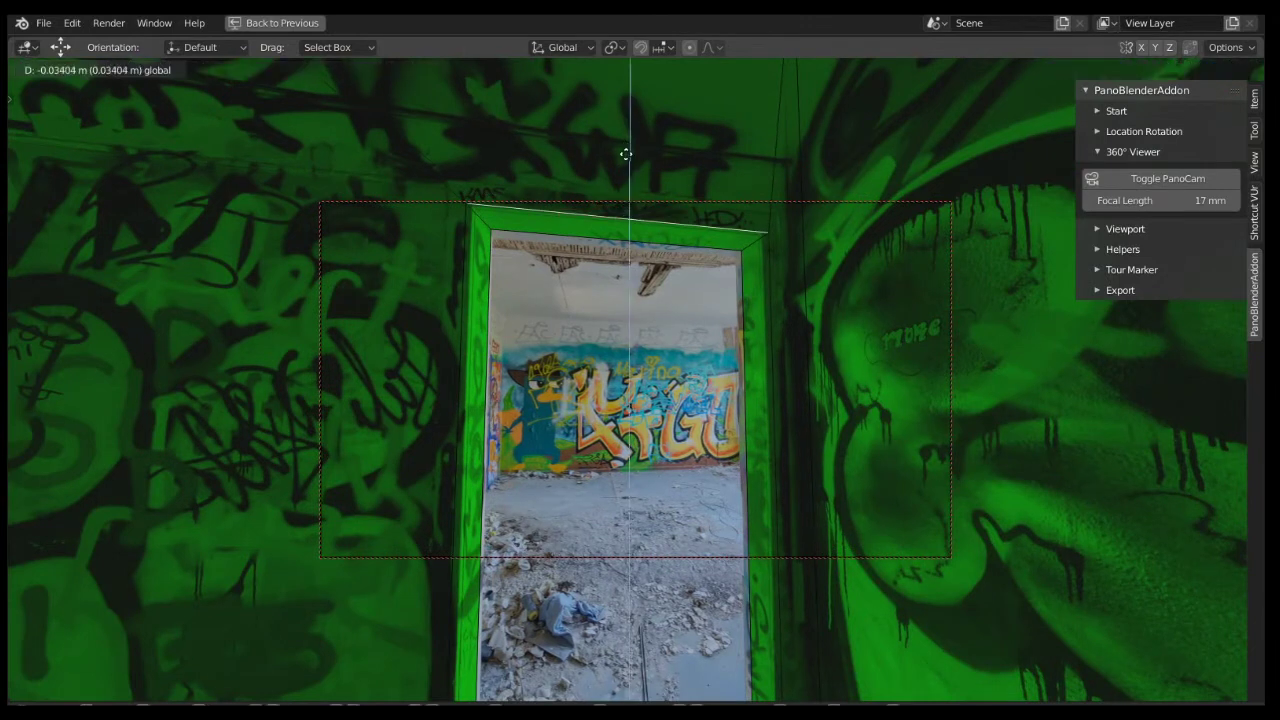
Step: Move the selected edge up and sideways to meet the doorway top in the photo
left_click_drag(625, 154, 626, 170)
mouse_move(708, 560)
left_mouse_down()
mouse_move(380, 598)
mouse_move(641, 313)
left_mouse_up()
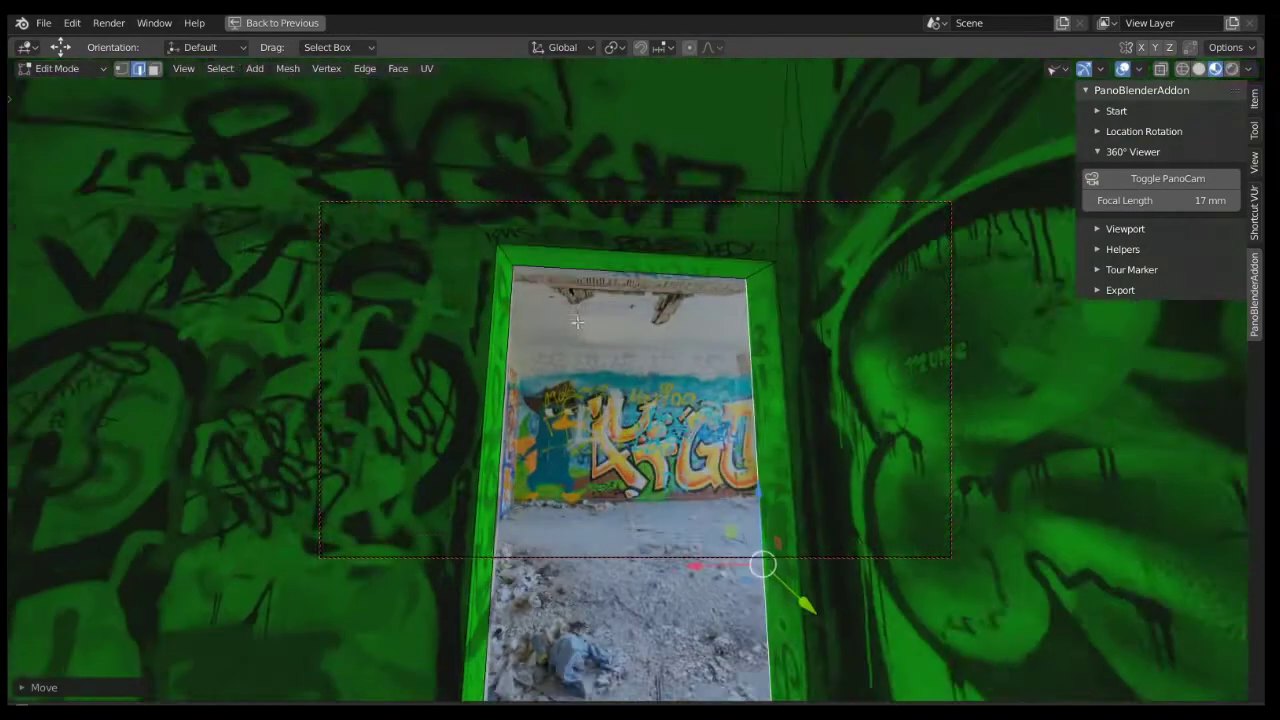
left_click_drag(1160, 200, 1230, 200)
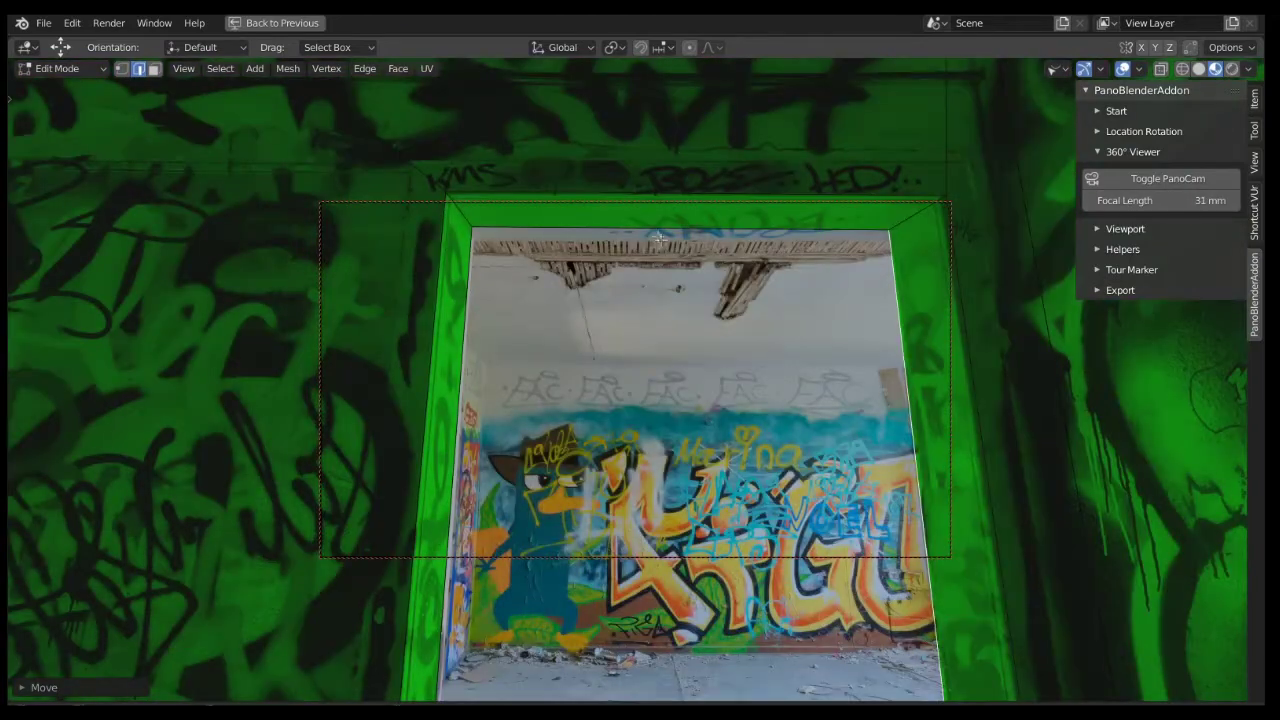
left_click_drag(661, 240, 678, 173)
mouse_move(462, 325)
middle_mouse_down()
mouse_move(646, 500)
mouse_move(557, 314)
mouse_move(531, 334)
mouse_move(561, 507)
mouse_move(646, 240)
mouse_move(694, 306)
middle_mouse_up()
key("g")
left_click(577, 248)
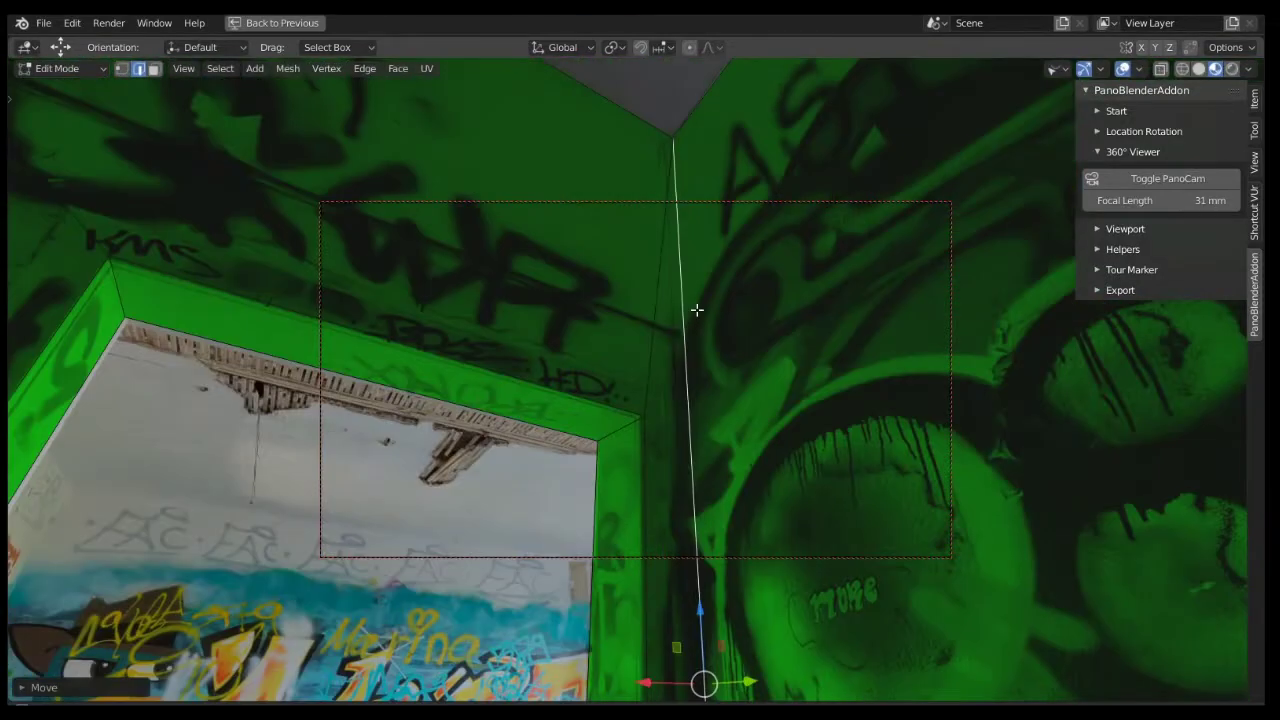
Step: Select the doorway wall's vertical edge and move it to line up with the photo
mouse_move(627, 156)
middle_mouse_down()
mouse_move(720, 300)
mouse_move(763, 343)
mouse_move(783, 343)
middle_mouse_up()
mouse_move(783, 343)
middle_mouse_down()
mouse_move(920, 336)
mouse_move(843, 480)
middle_mouse_up()
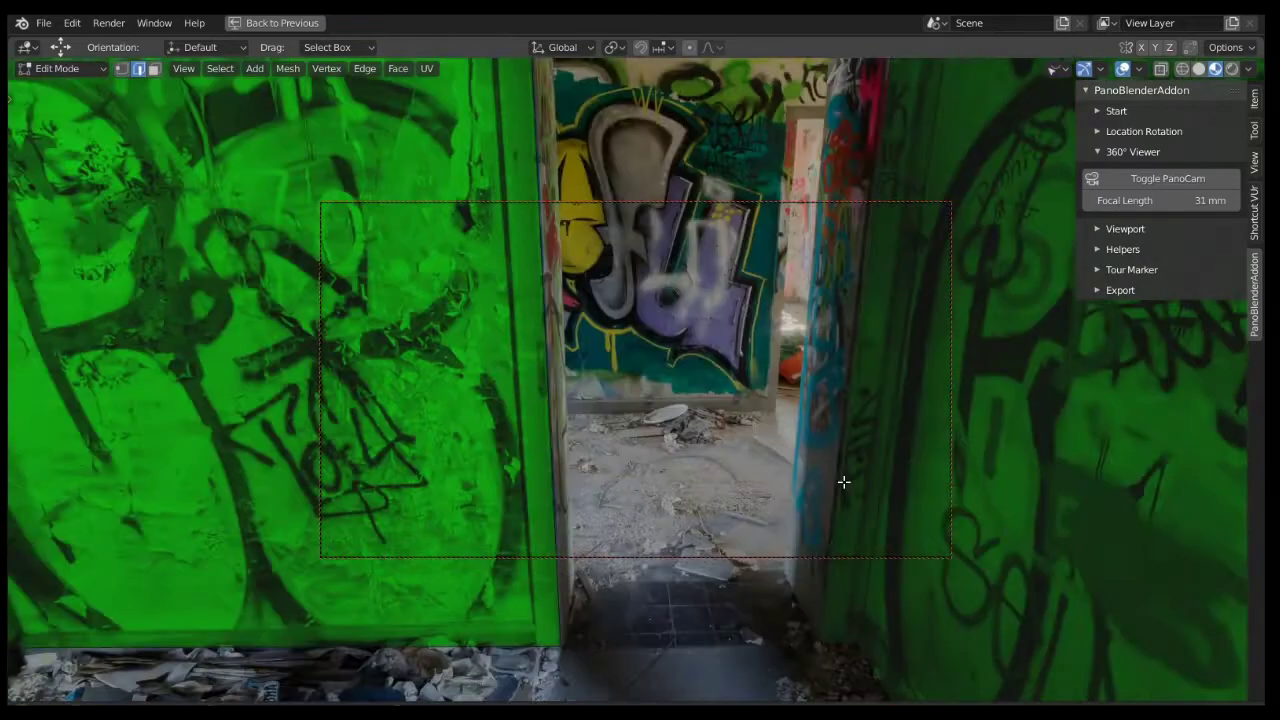
left_click(826, 330)
middle_click_drag(826, 330, 810, 350)
key("g")
left_click(382, 540)
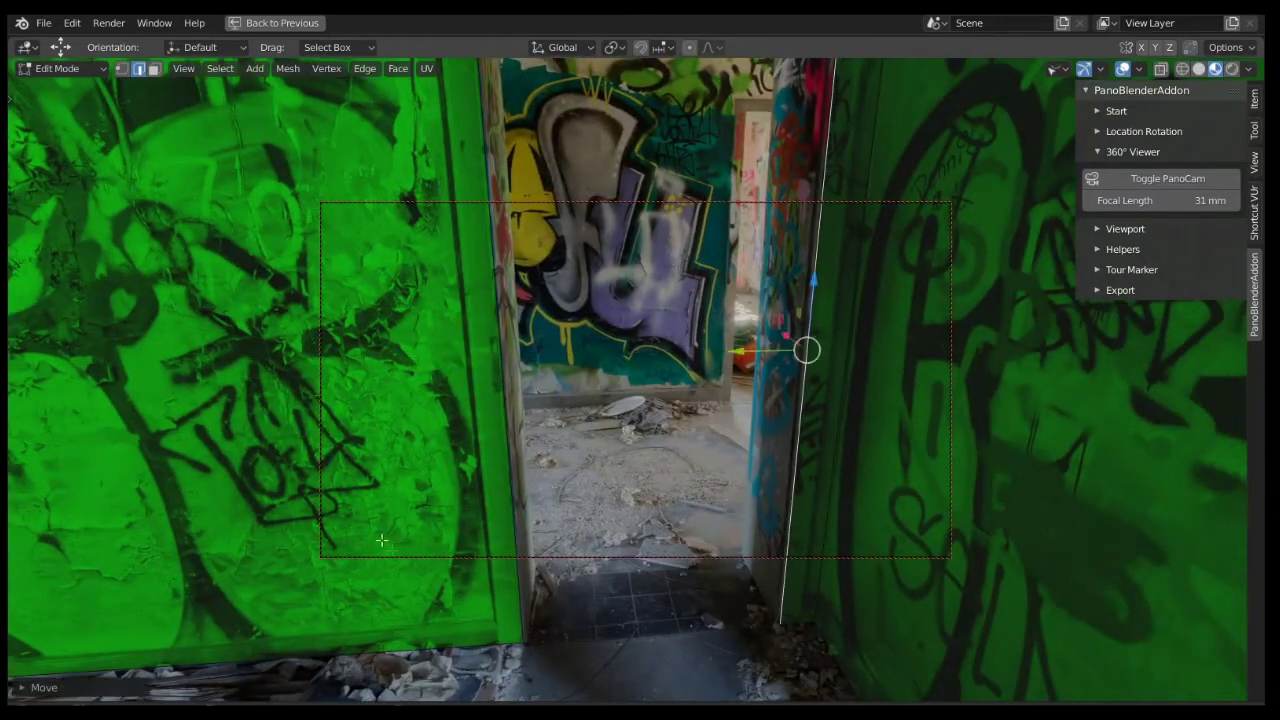
left_click(435, 360)
Step: Slide the door edge along the X axis to match the door frame
middle_click_drag(435, 360, 493, 391)
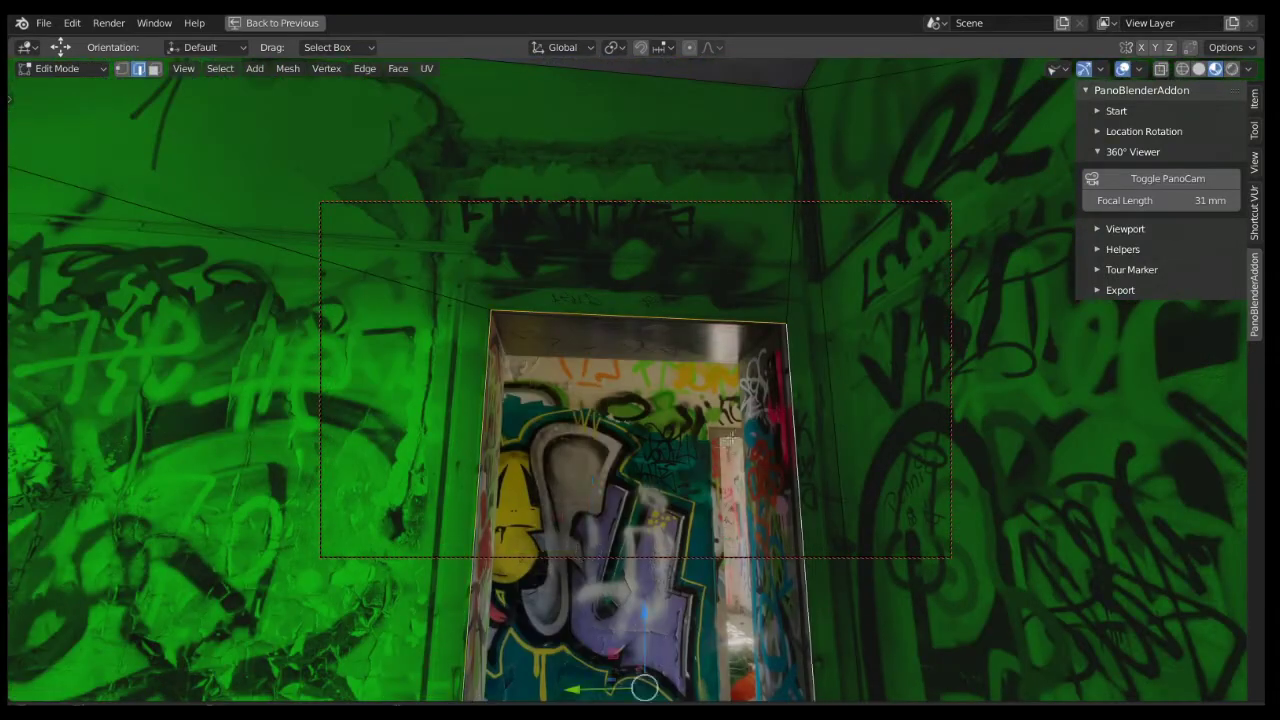
middle_click_drag(730, 440, 726, 465)
key("g")
key("x")
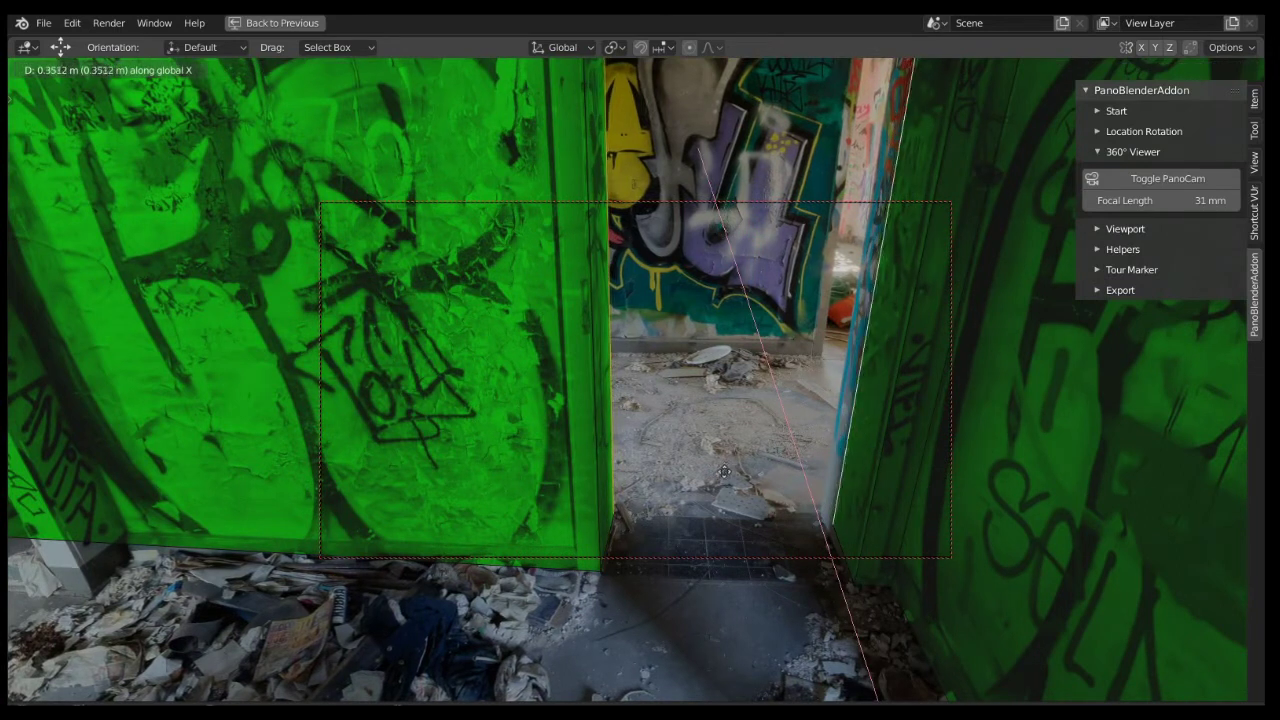
left_click(725, 462)
Step: Extrude the wall edge through the doorway and return to the split two-view layout
middle_click_drag(725, 462, 792, 393)
key("g")
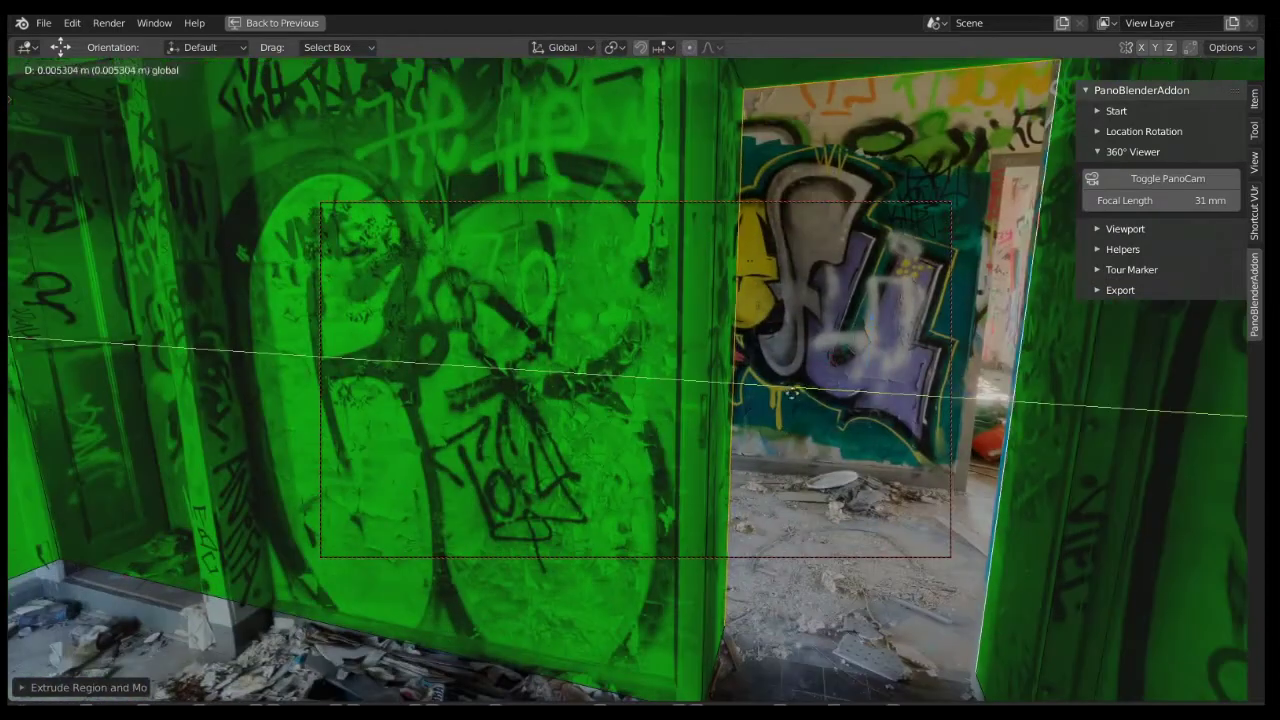
left_click(786, 395)
left_click(806, 455)
mouse_move(806, 455)
middle_mouse_down()
mouse_move(766, 402)
mouse_move(680, 486)
middle_mouse_up()
key("ctrl+space")
mouse_move(434, 429)
middle_mouse_down()
mouse_move(429, 357)
mouse_move(400, 388)
mouse_move(449, 316)
middle_mouse_up()
Step: Place the duplicated edge beyond the doorway along X, then move it along Y
scroll(449, 316, "up", 5)
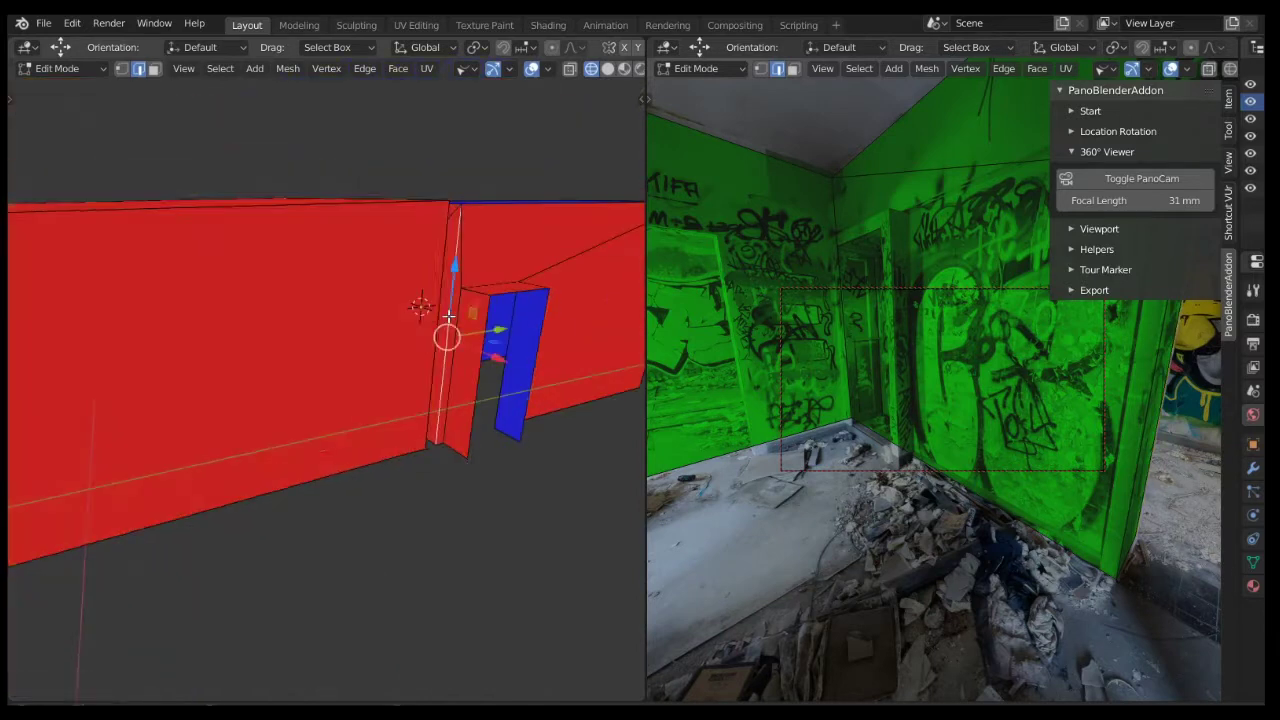
scroll(449, 316, "down", 5)
key("KP_7")
middle_click_drag(506, 365, 480, 330)
mouse_move(900, 420)
middle_mouse_down()
mouse_move(1008, 471)
mouse_move(974, 476)
middle_mouse_up()
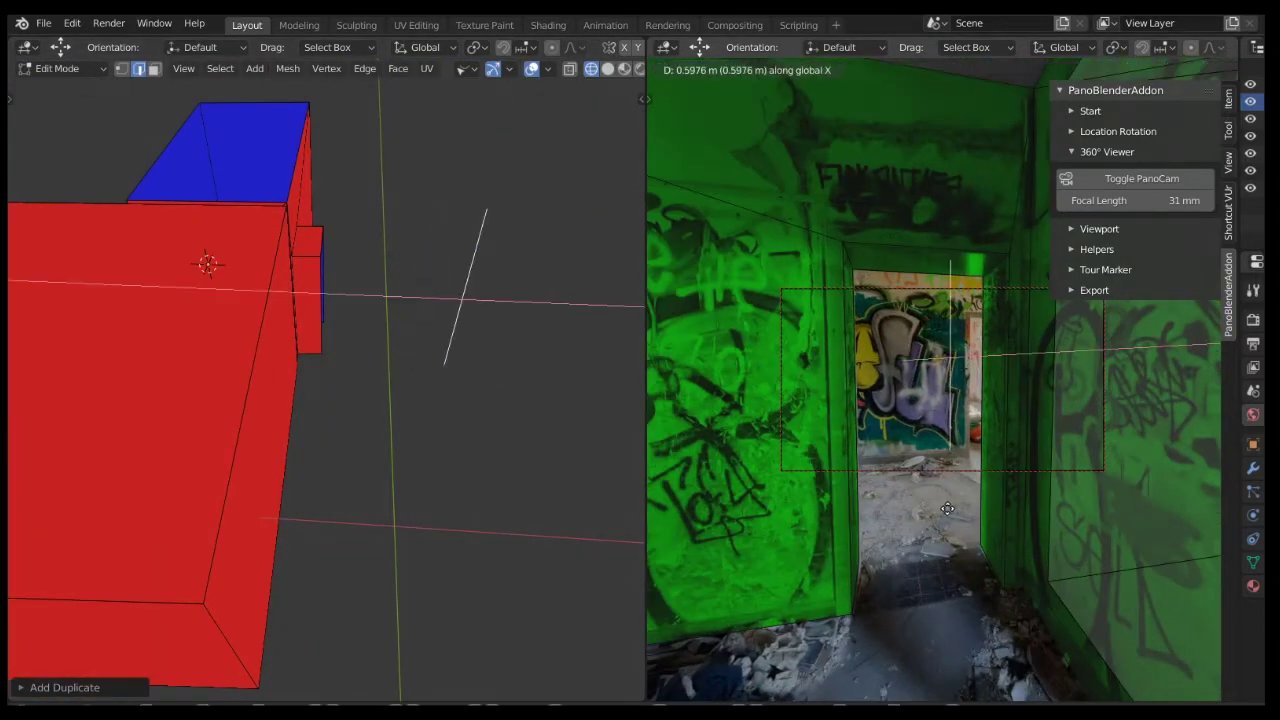
left_click(978, 562)
key("g")
key("y")
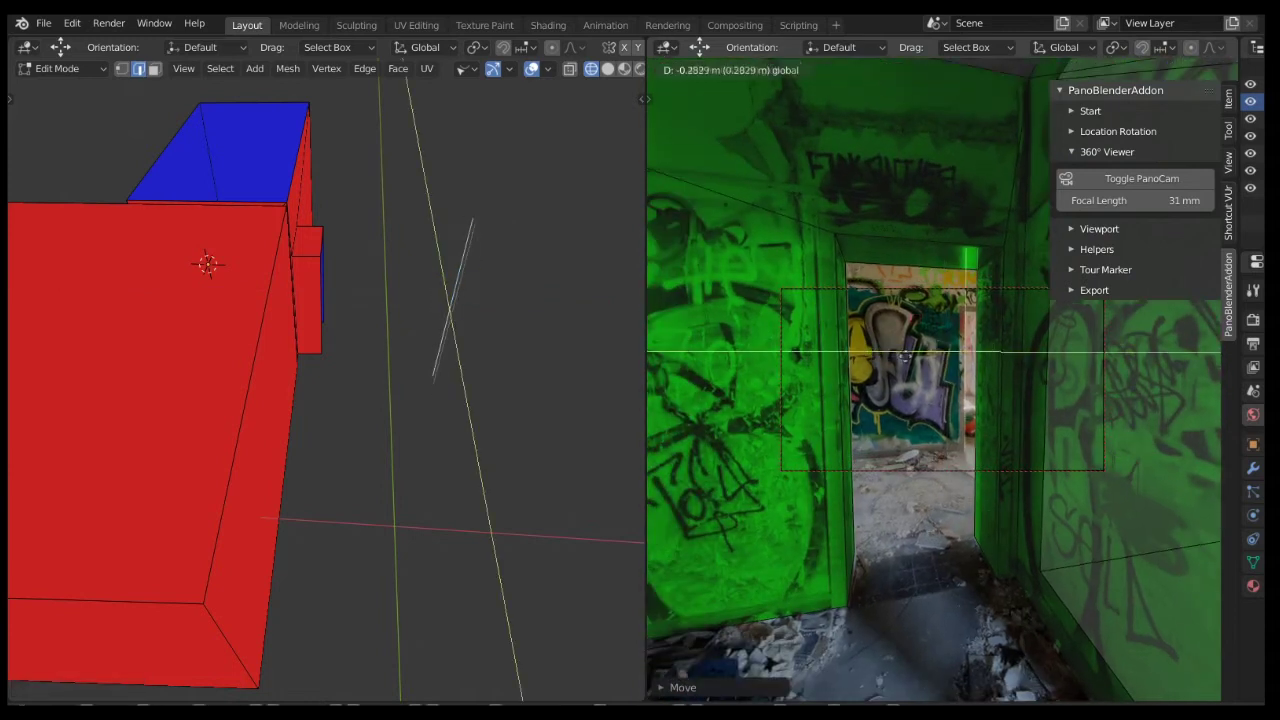
Step: Extrude a new wall from the edge and set the new room's length along X
key("e")
left_click(444, 331)
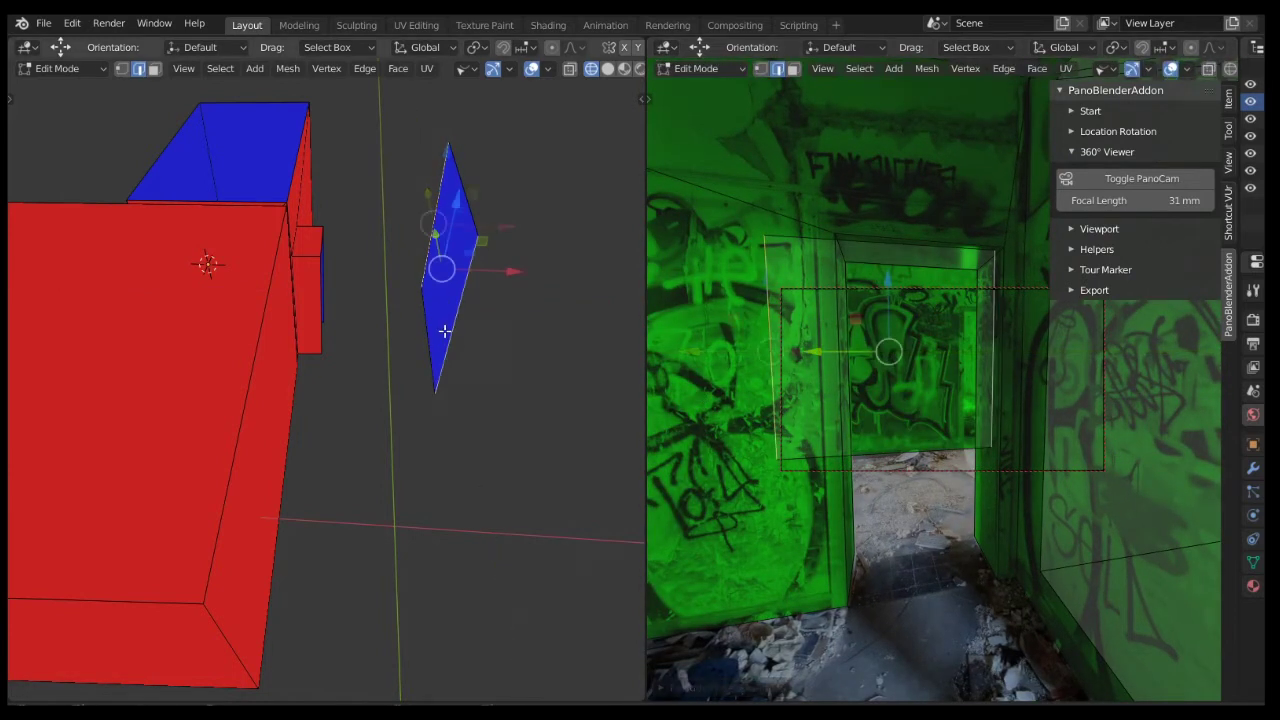
middle_click_drag(530, 350, 500, 391)
key("g")
key("x")
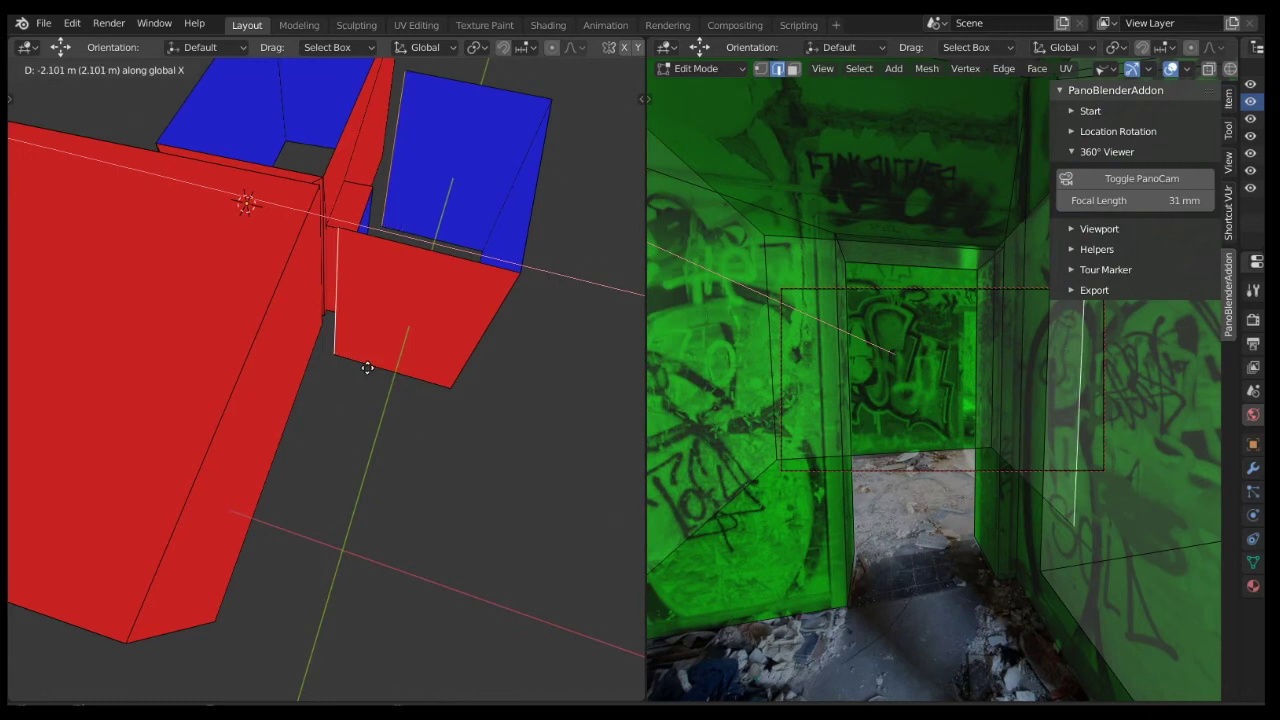
left_click(367, 368)
middle_click_drag(406, 383, 300, 371)
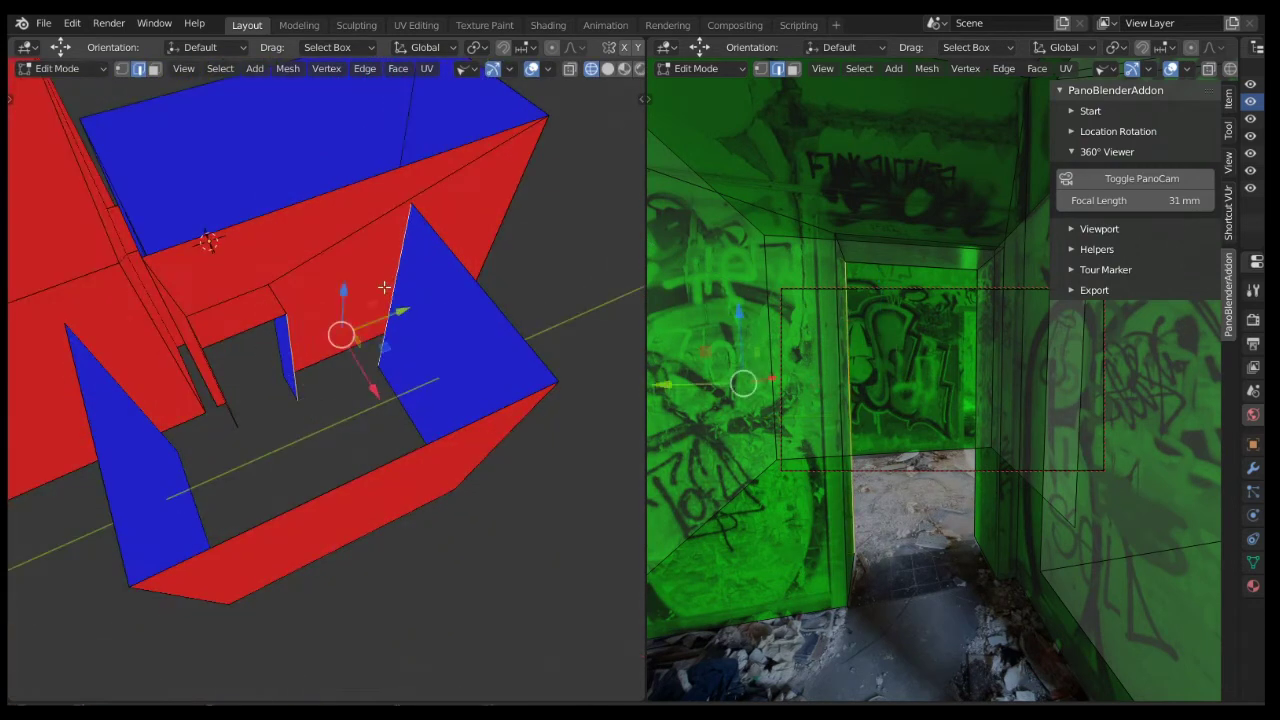
Step: Select the edge loop around the new room's opening and fill it with a face
left_click(384, 287)
middle_click_drag(384, 287, 177, 263)
left_click(177, 263)
left_click(373, 286, "alt")
mouse_move(373, 286)
middle_mouse_down()
mouse_move(474, 349)
mouse_move(266, 329)
mouse_move(396, 541)
middle_mouse_up()
left_click(474, 349)
left_click(266, 329)
left_click(396, 541)
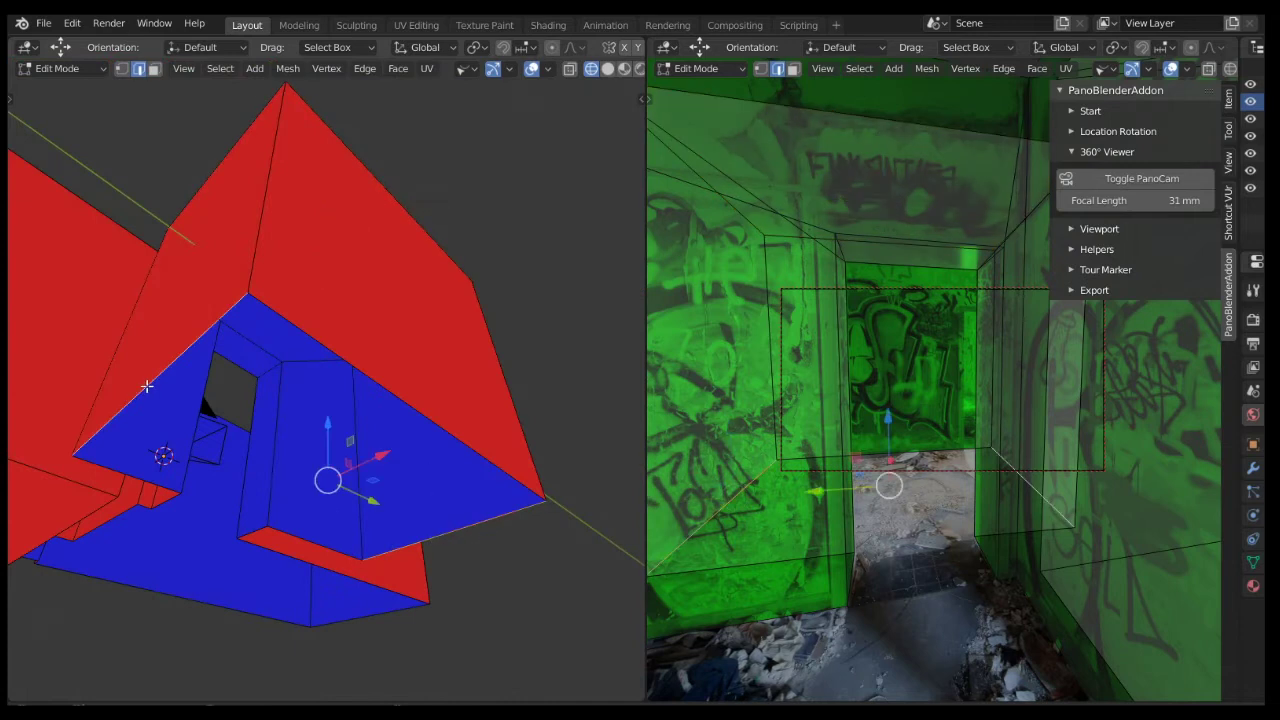
key("f")
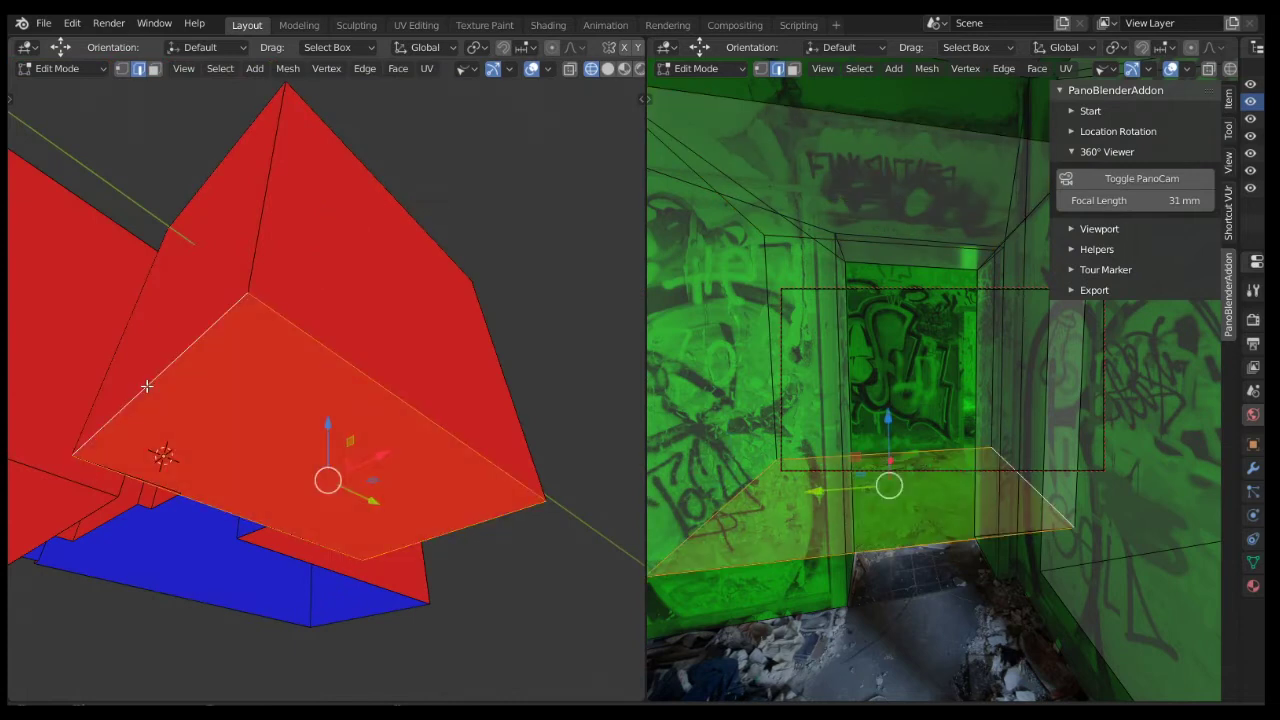
Step: Zoom the panorama to 57 mm and select the floor face in it
middle_click_drag(147, 386, 330, 300)
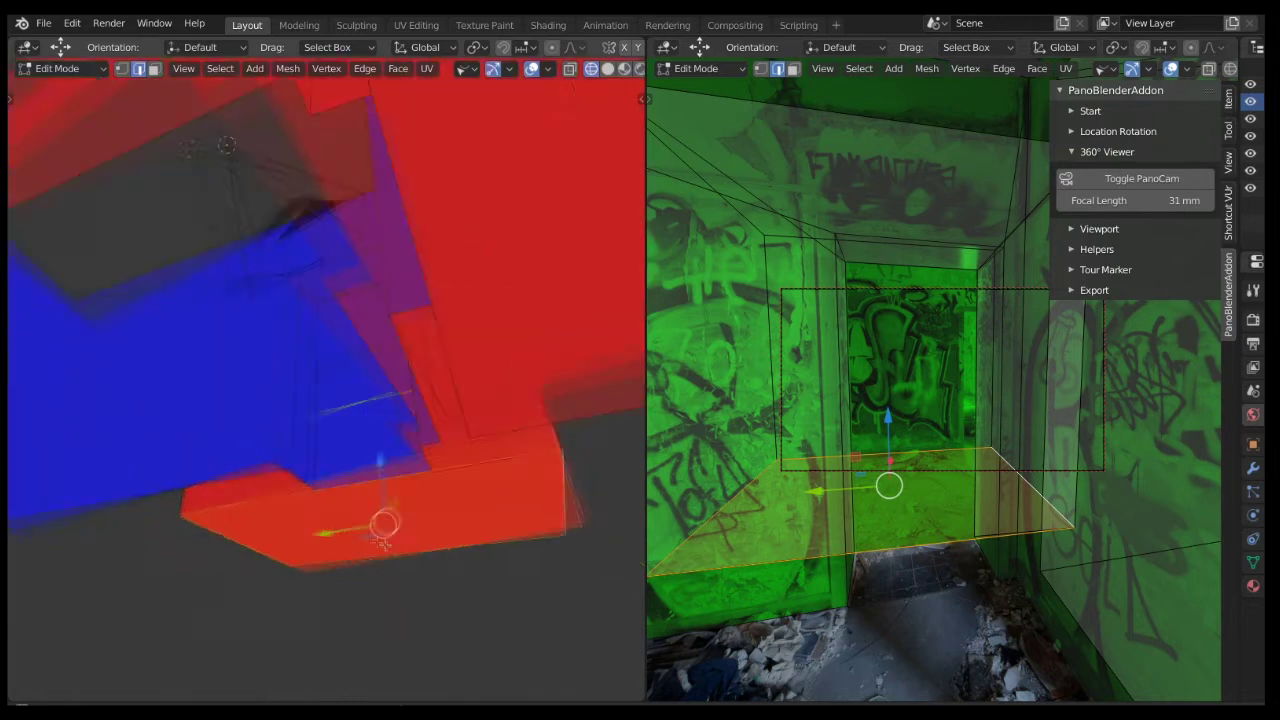
middle_click_drag(800, 450, 868, 502)
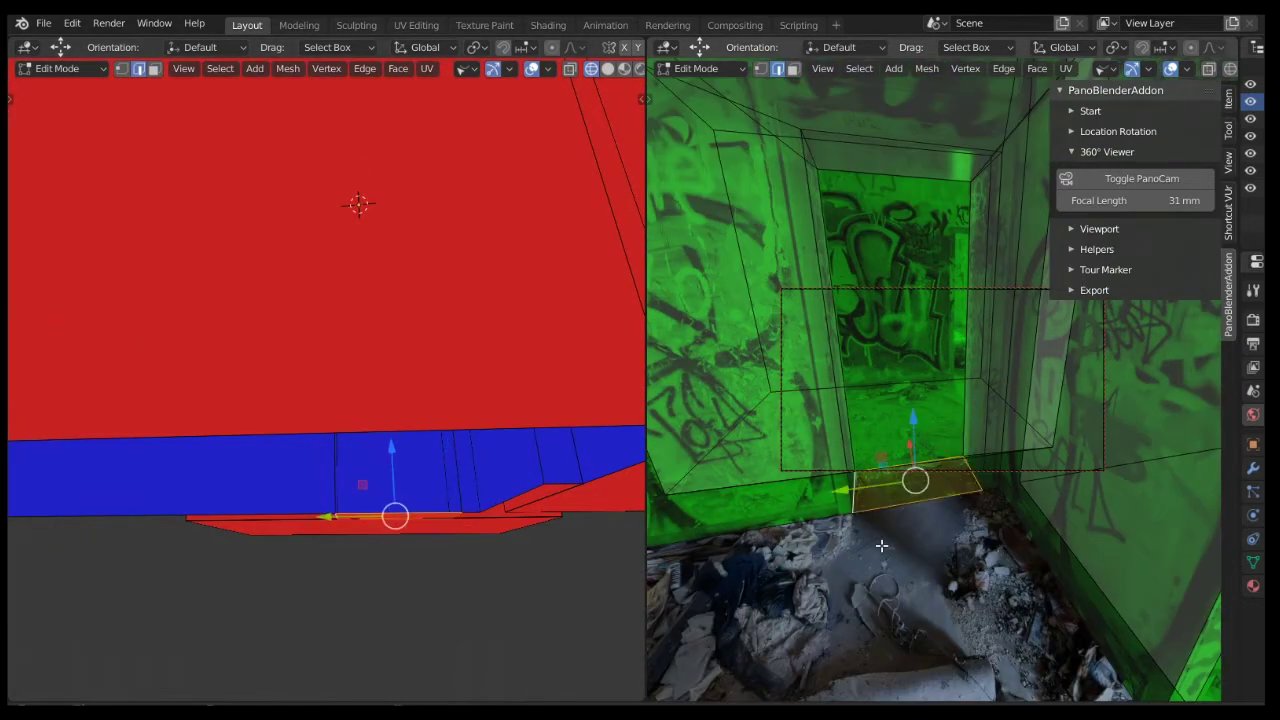
left_click_drag(1184, 200, 1110, 200)
left_click(990, 447)
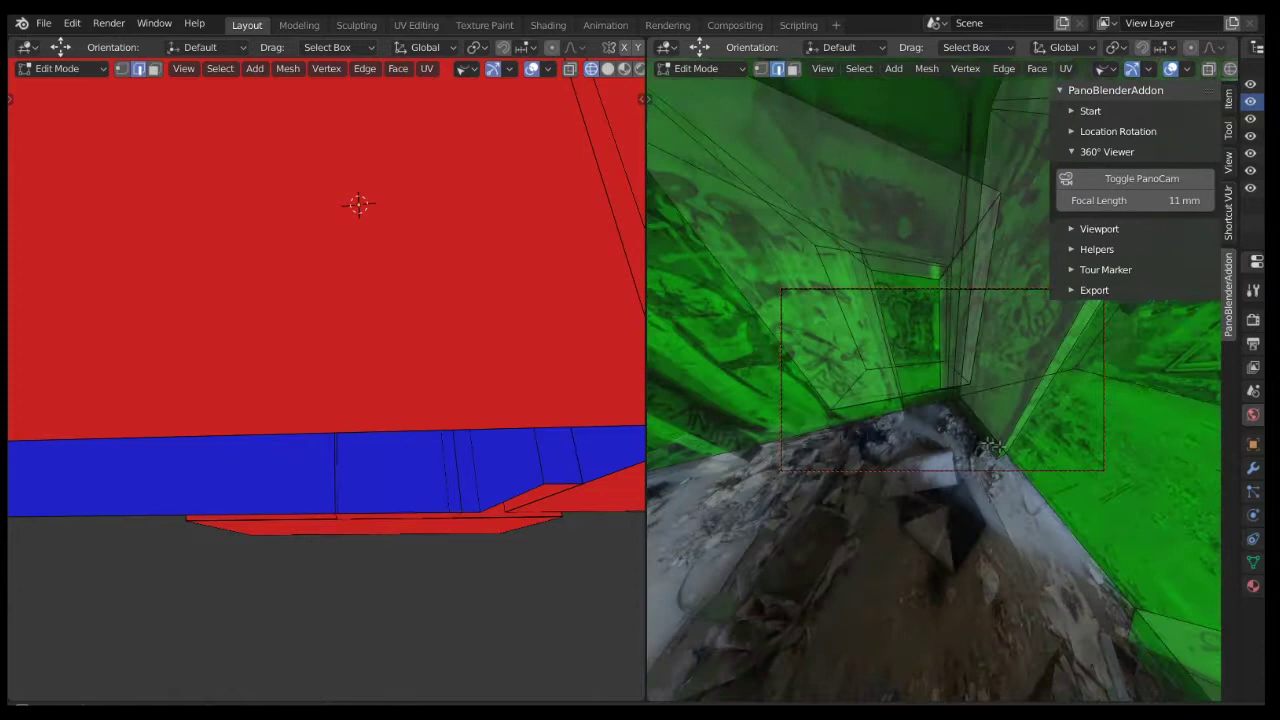
middle_click_drag(990, 447, 975, 425)
middle_click_drag(400, 400, 480, 514)
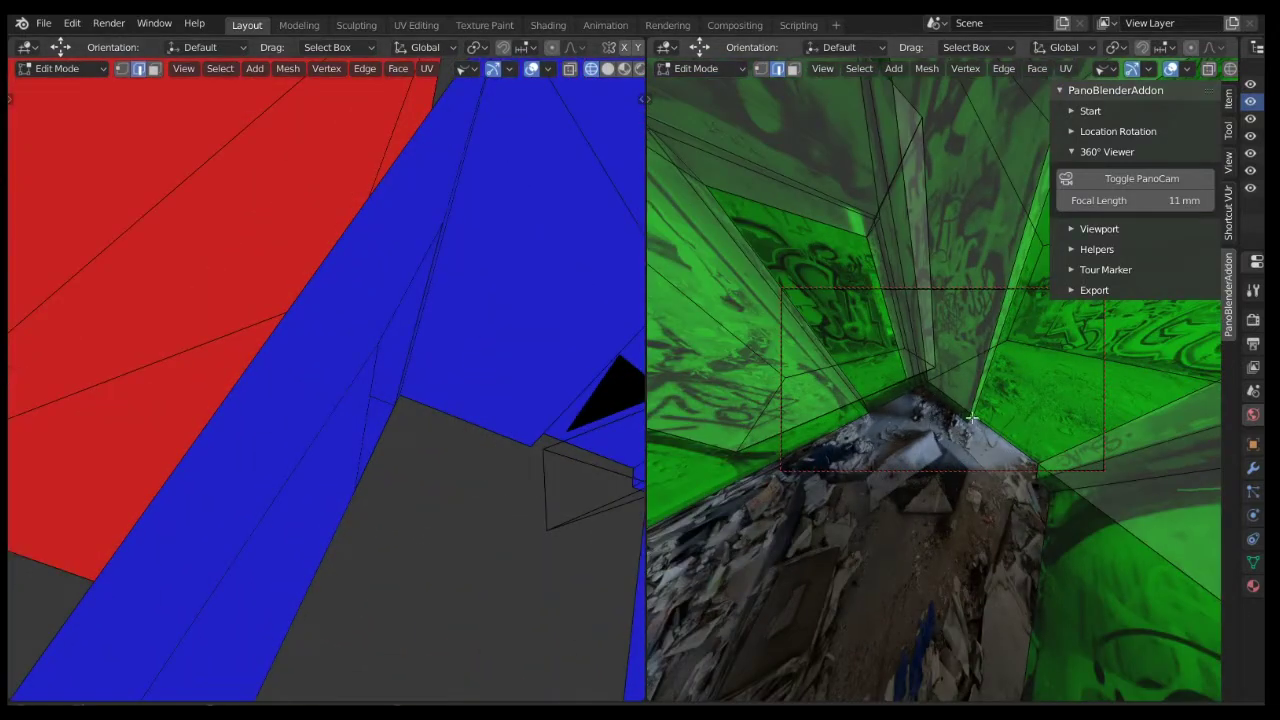
left_click_drag(1150, 200, 1210, 200)
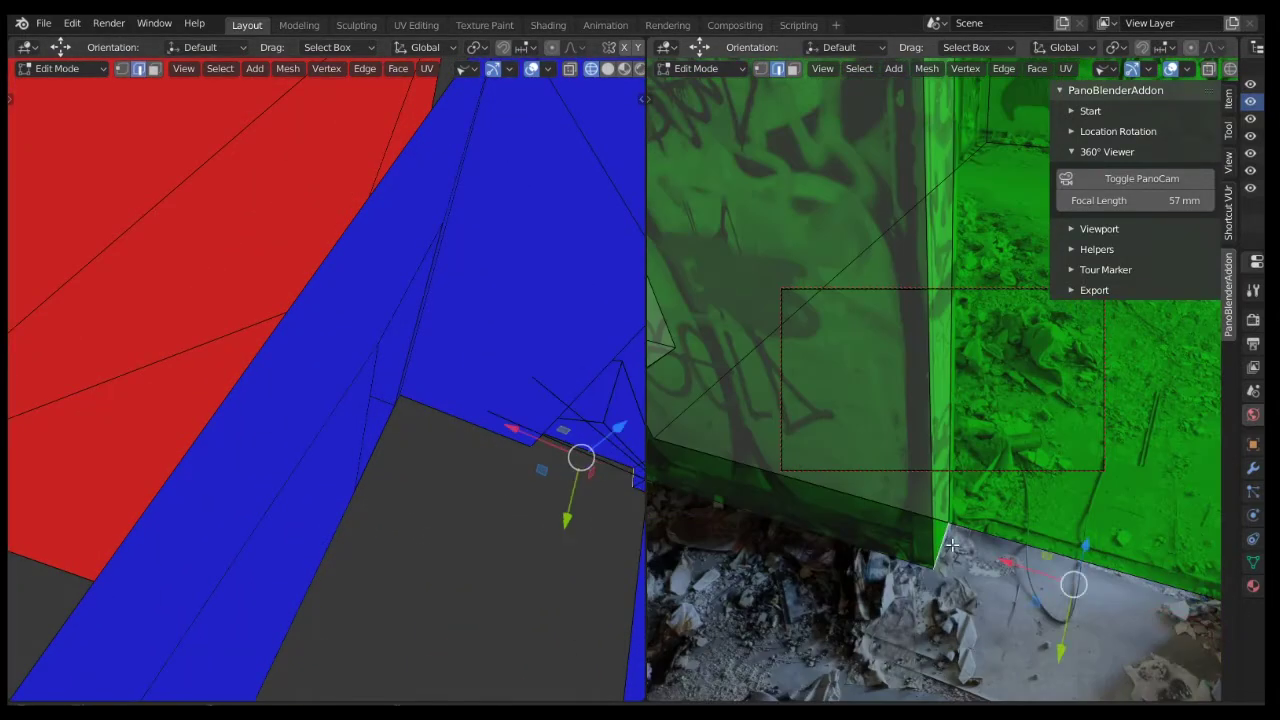
left_click(952, 545)
middle_click_drag(500, 480, 429, 443)
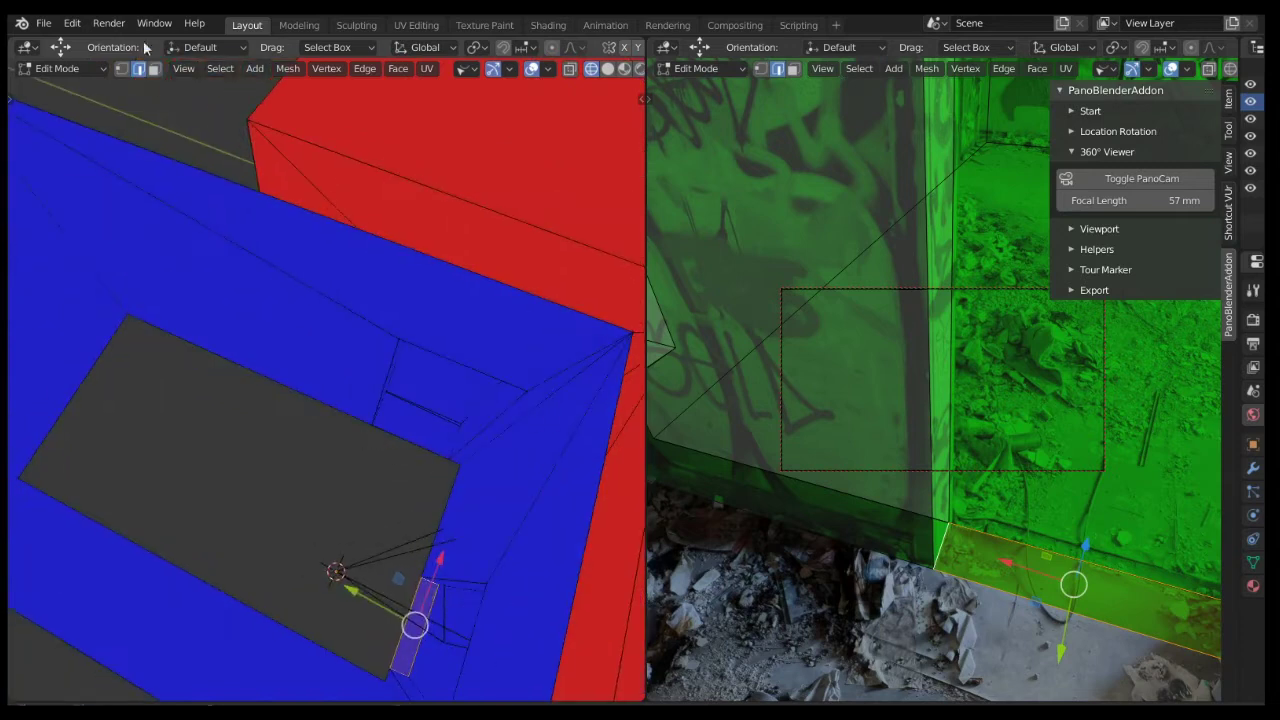
Step: Select a floor corner, flip the blue top face's normals, and return to object mode
key("1")
middle_click_drag(300, 350, 464, 313)
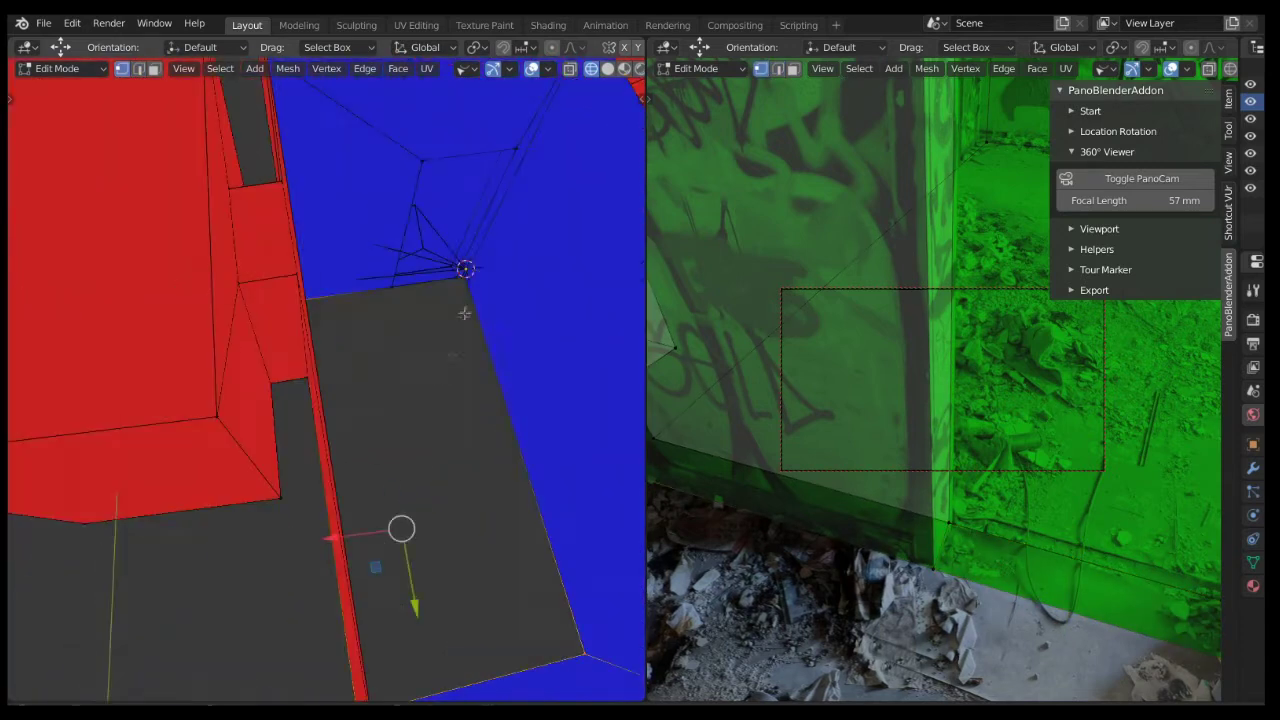
left_click(466, 268)
middle_click_drag(457, 266, 363, 337)
mouse_move(233, 281)
middle_mouse_down()
mouse_move(486, 309)
mouse_move(356, 379)
mouse_move(471, 400)
mouse_move(514, 297)
middle_mouse_up()
key("ctrl+shift+n")
key("Tab")
key("shift+z")
key("shift+z")
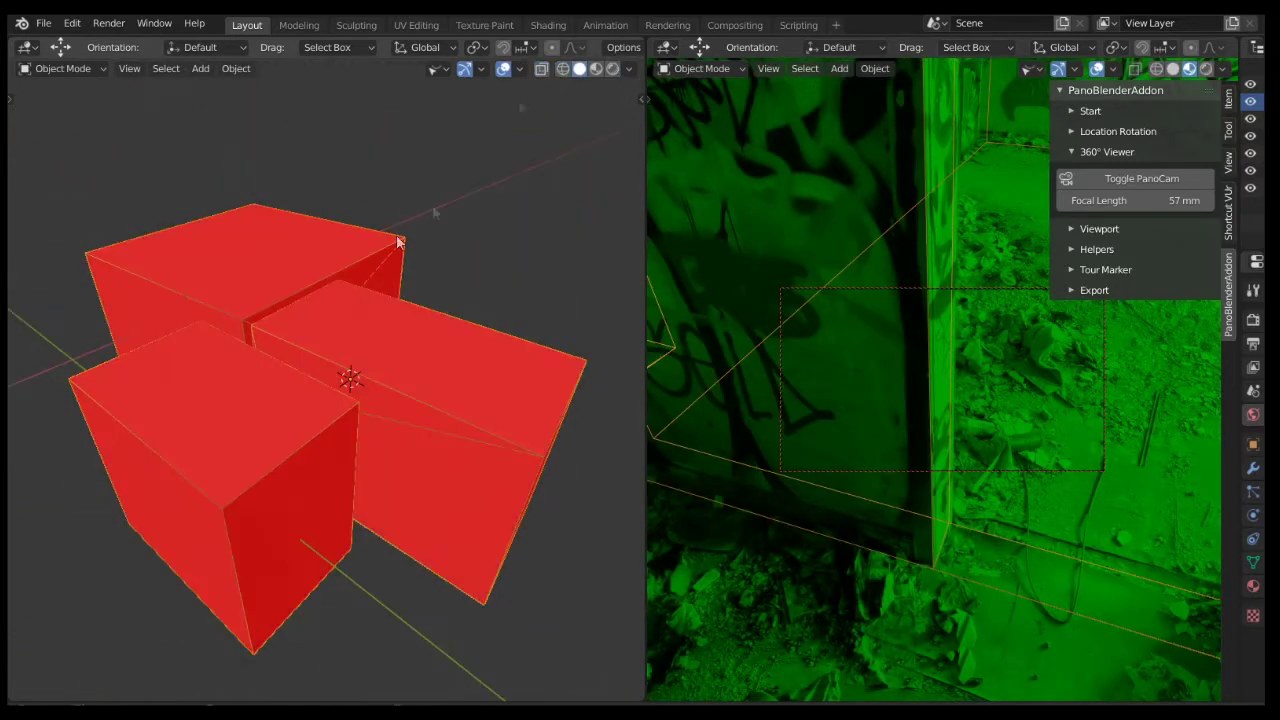
Step: Make the room meshes see-through, widen the panorama to 14 mm, and restore the wall texture
key("alt+z")
middle_click_drag(398, 242, 340, 300)
left_click_drag(1135, 200, 1080, 200)
mouse_move(958, 358)
middle_mouse_down()
mouse_move(903, 434)
mouse_move(1000, 434)
mouse_move(1100, 250)
middle_mouse_up()
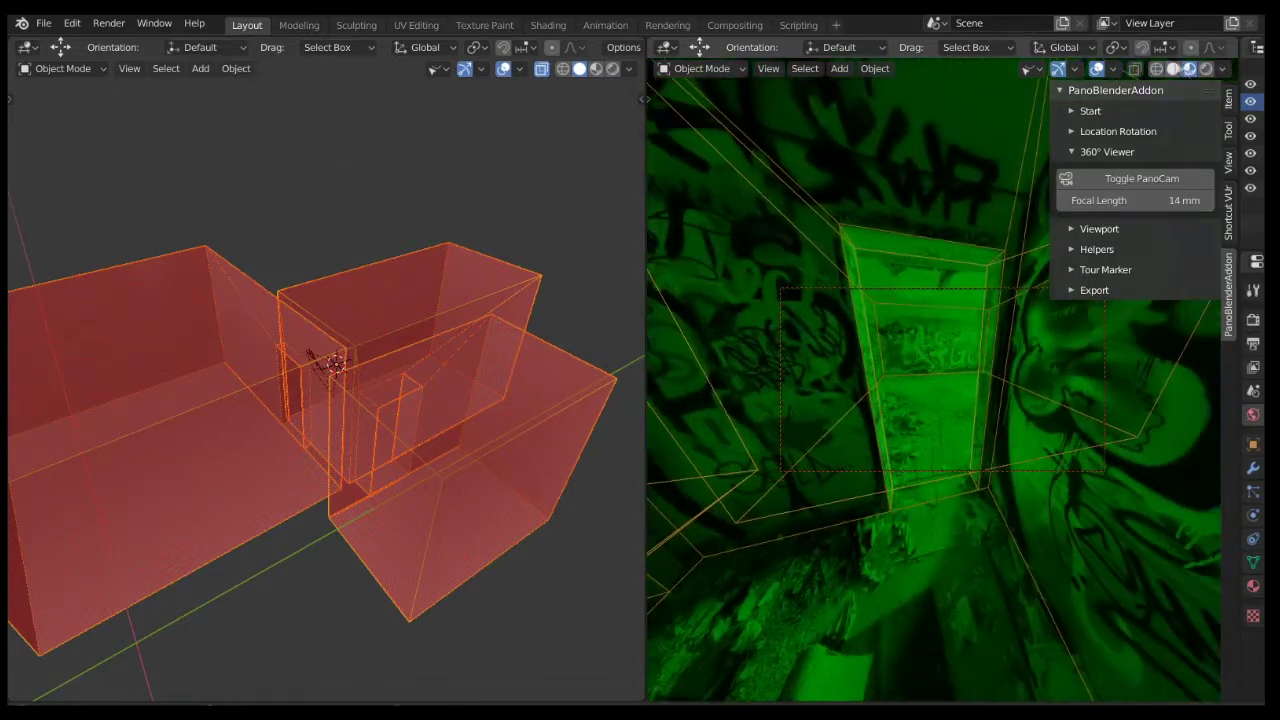
mouse_move(943, 409)
middle_mouse_down()
mouse_move(1026, 429)
mouse_move(891, 586)
mouse_move(1034, 632)
mouse_move(1088, 500)
mouse_move(1037, 449)
middle_mouse_up()
left_click(1189, 68)
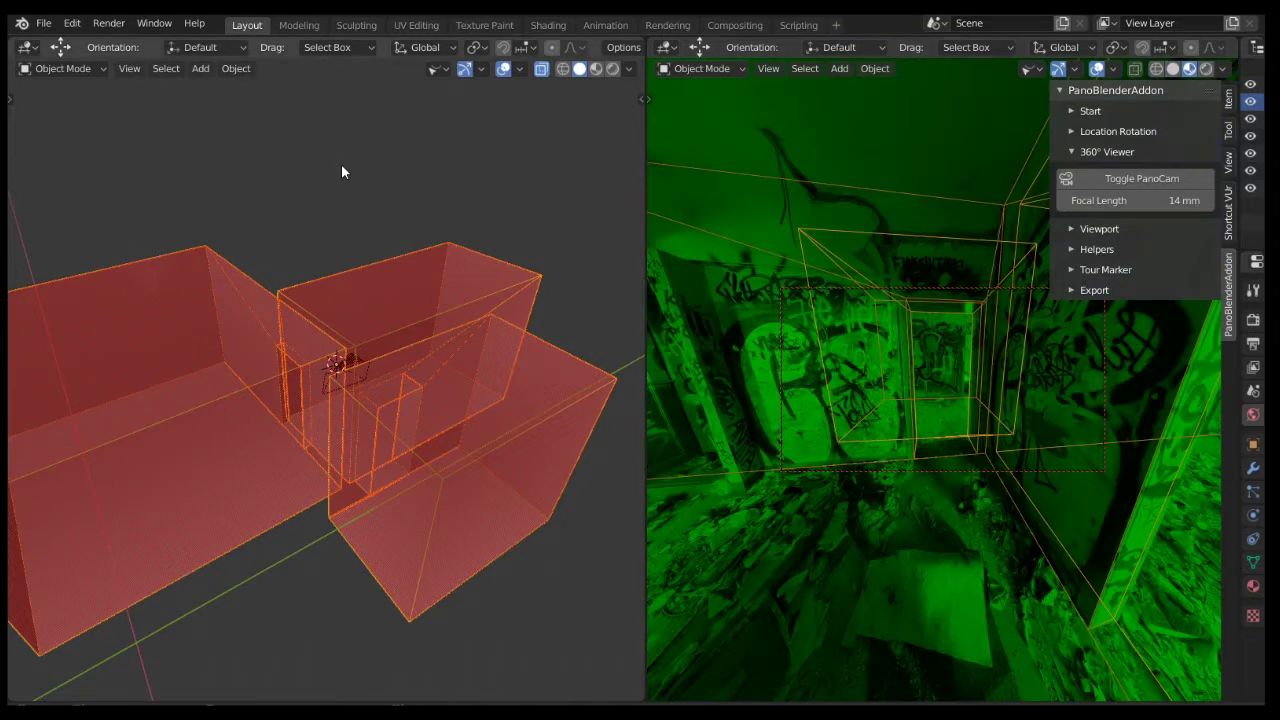
Step: Make the room meshes export-ready in the add-on panel and start an STL export
key("n")
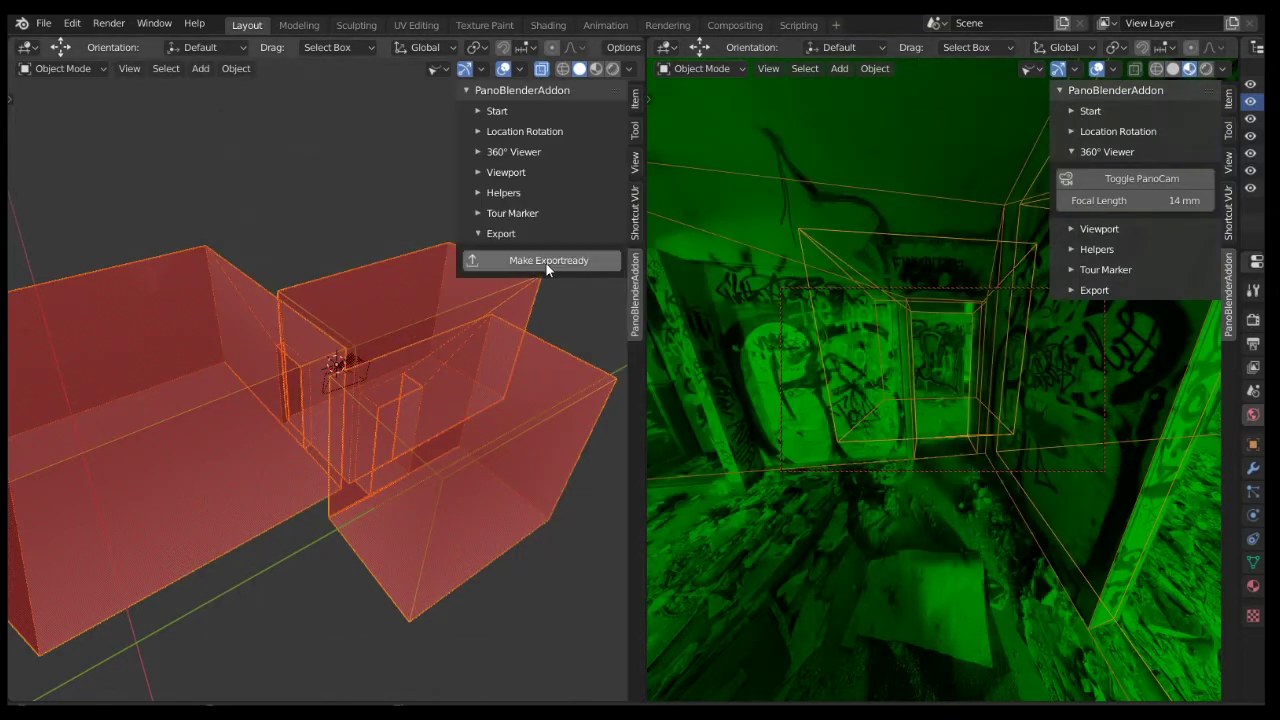
left_click(548, 260)
left_click(44, 23)
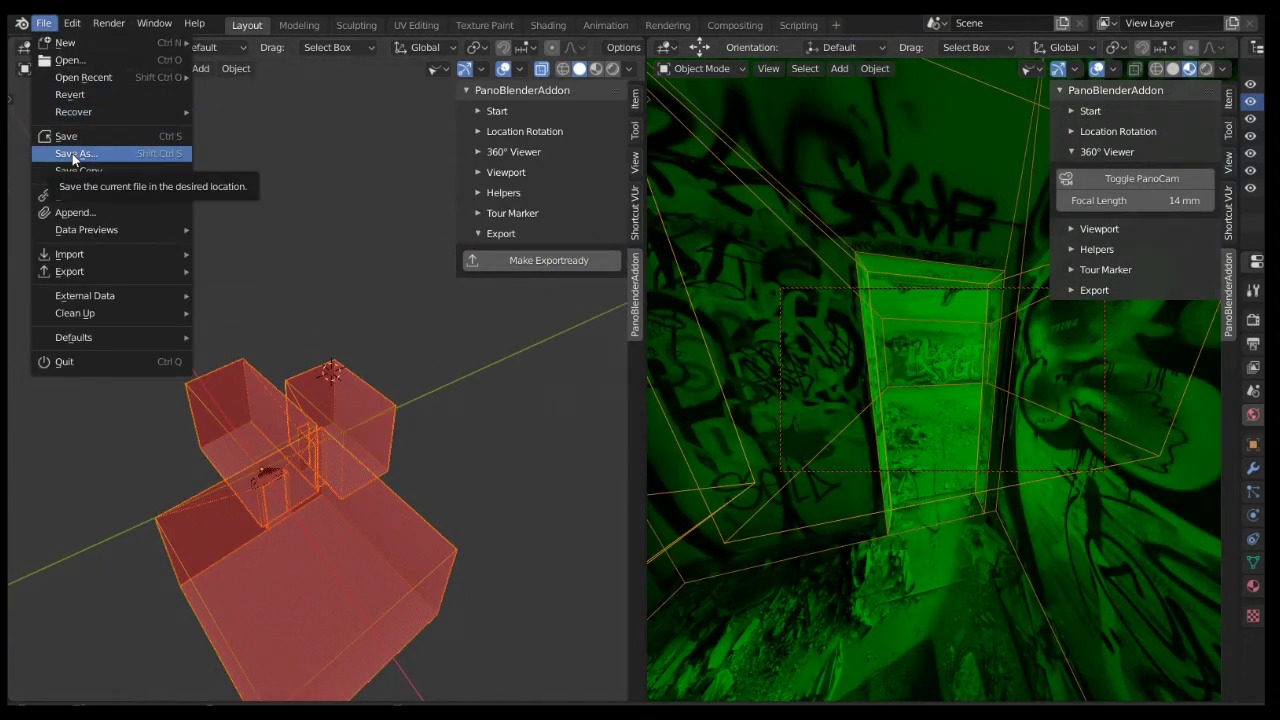
left_click(281, 353)
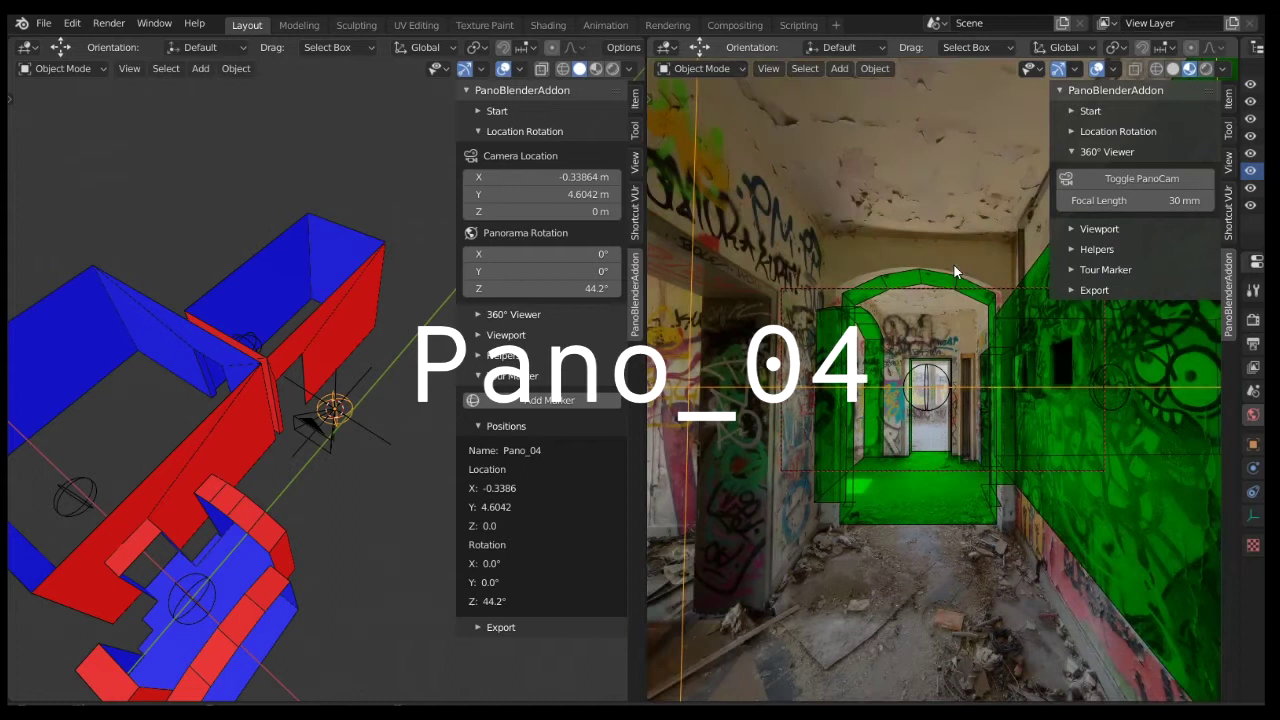
Step: Collapse the location settings and expand then collapse the viewport display options
left_click(527, 379)
left_click(551, 133)
left_click(514, 171)
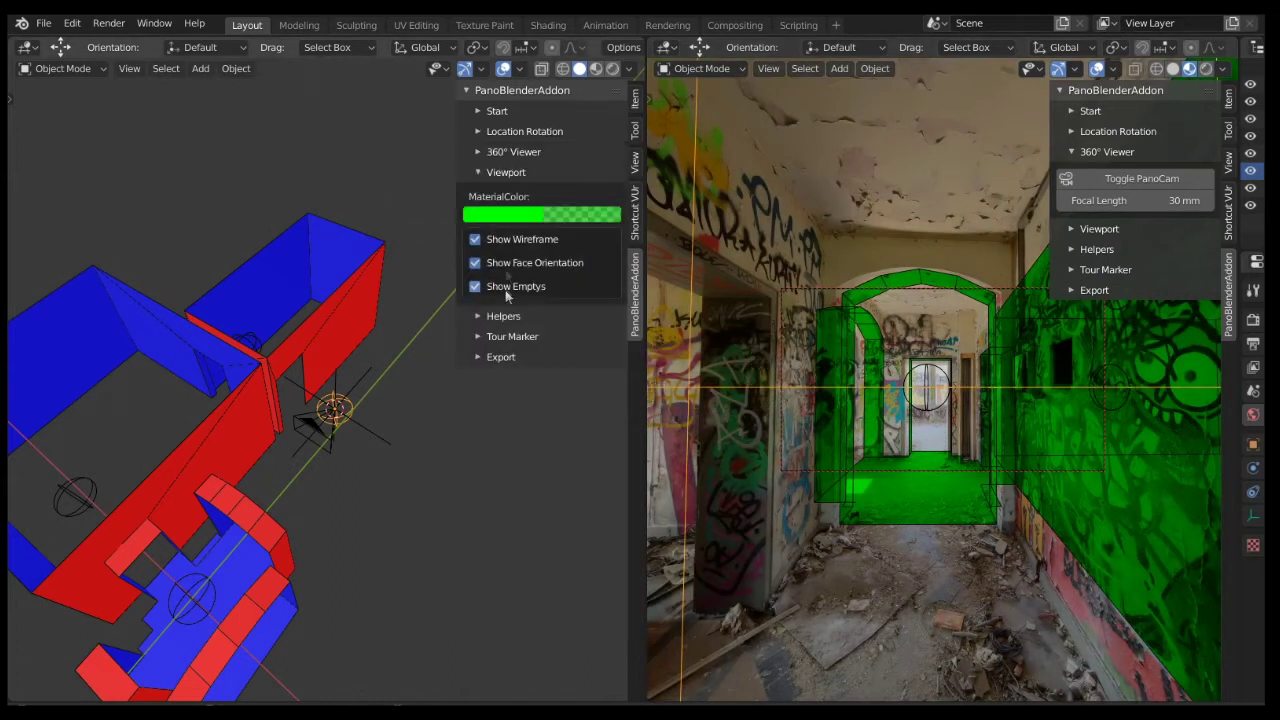
left_click(516, 170)
left_click(1099, 229)
left_click(1099, 229)
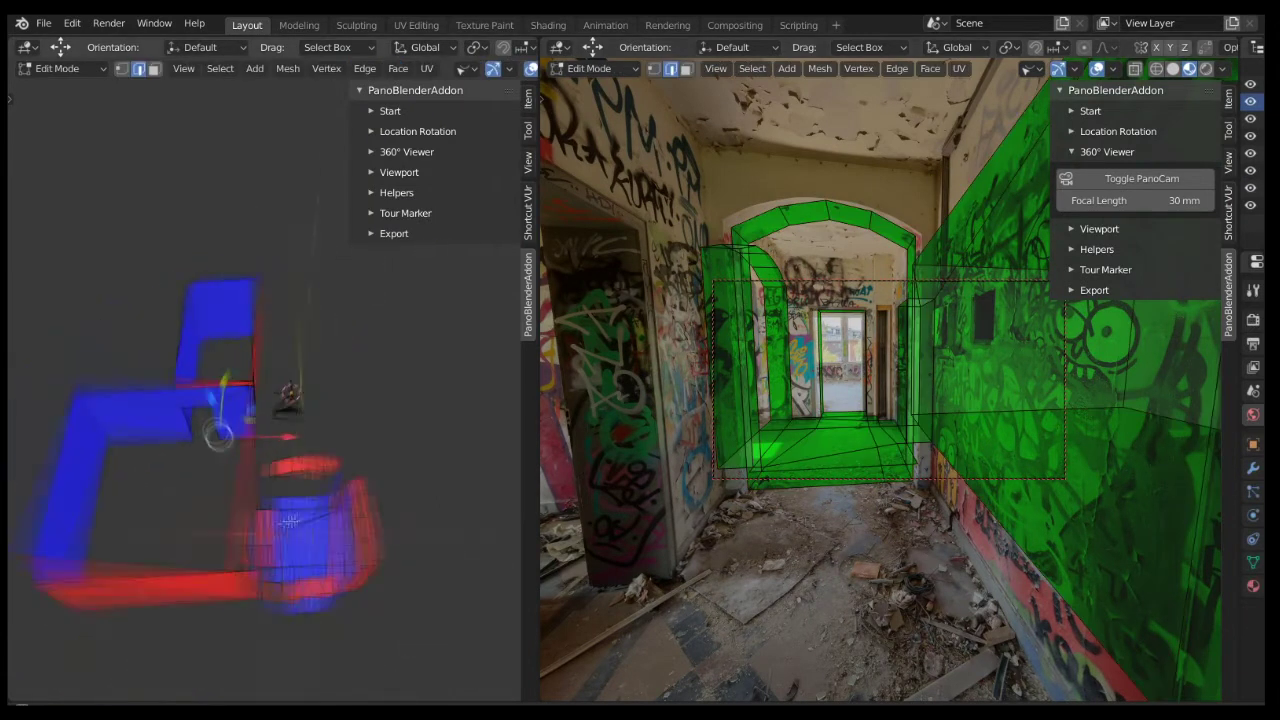
Step: Select the door-jamb face and slide it along X to match the archway
left_click(154, 68)
left_click(337, 466)
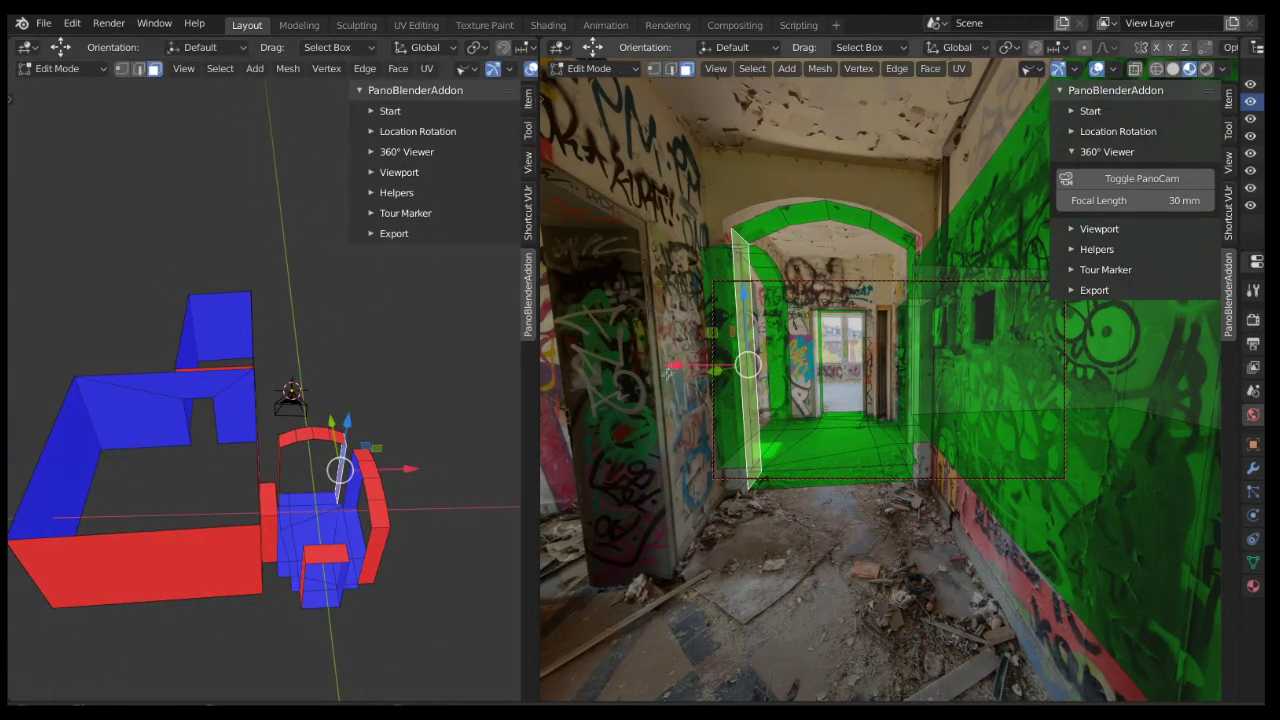
left_click_drag(665, 367, 663, 365)
left_click(662, 365)
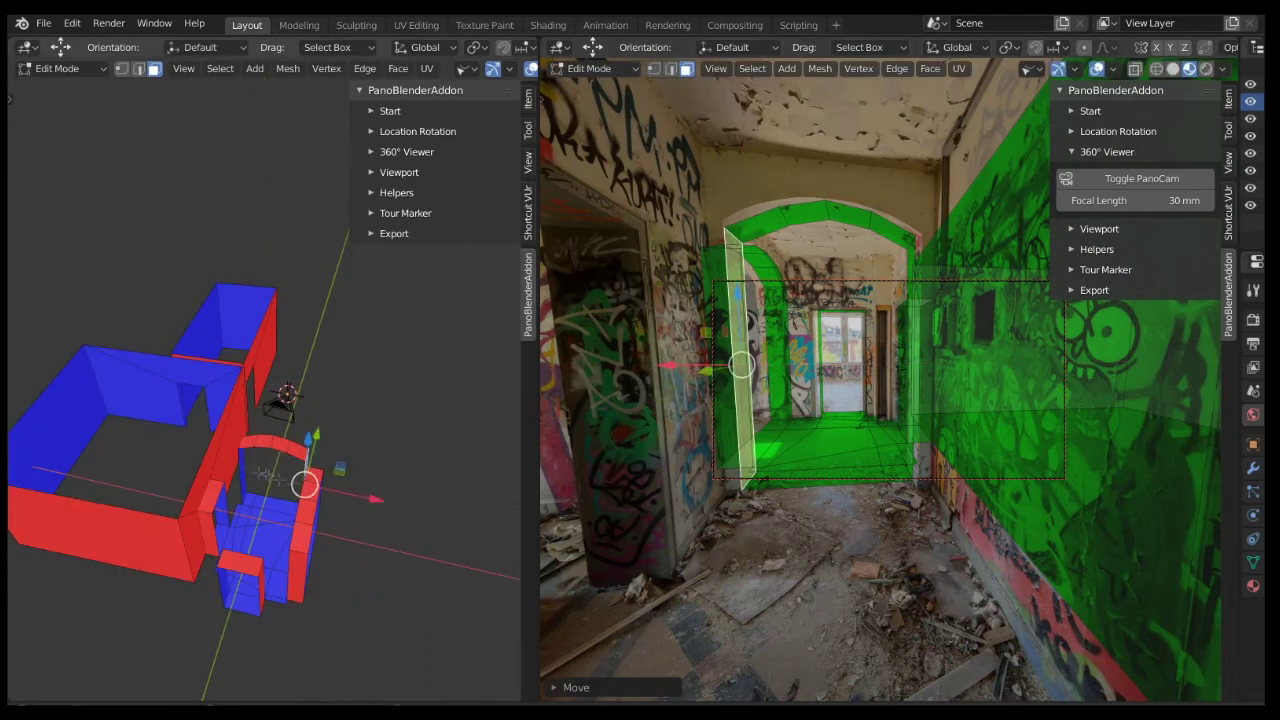
left_click_drag(845, 367, 850, 366)
Step: Raise the arch-top face and fine-tune its height to the arched opening in the panorama
left_click(802, 214)
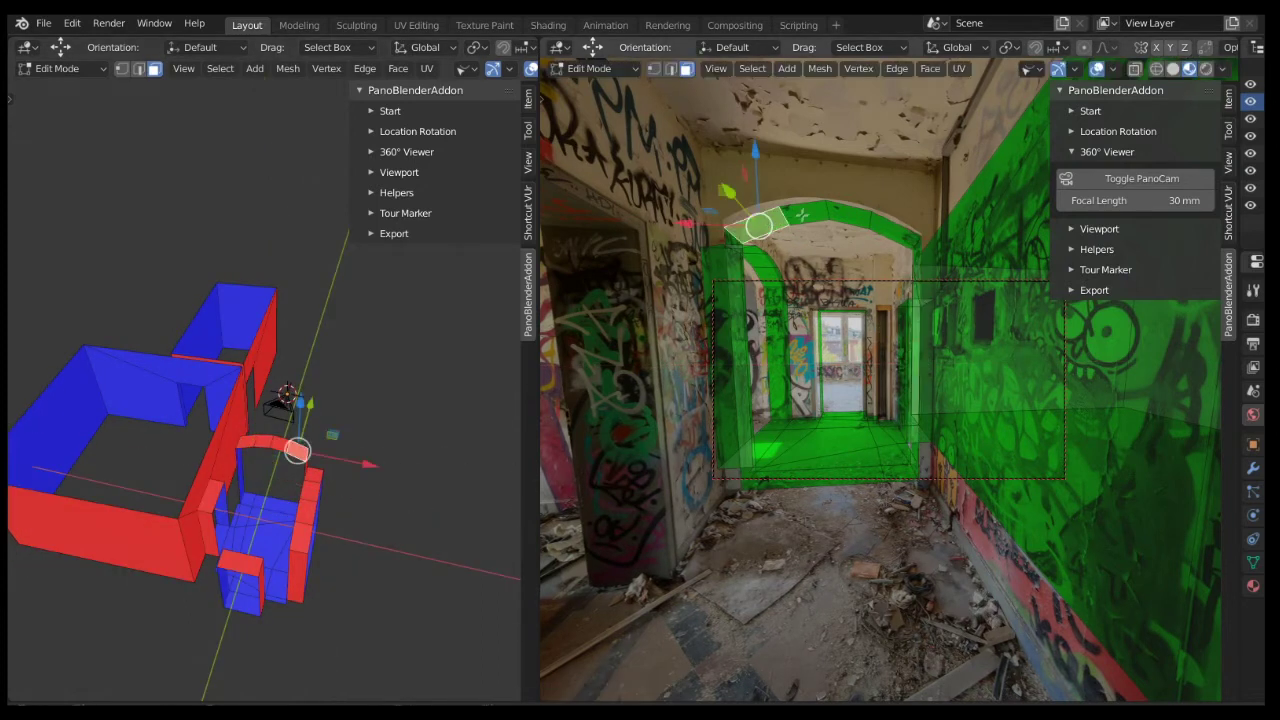
left_click_drag(826, 155, 823, 148)
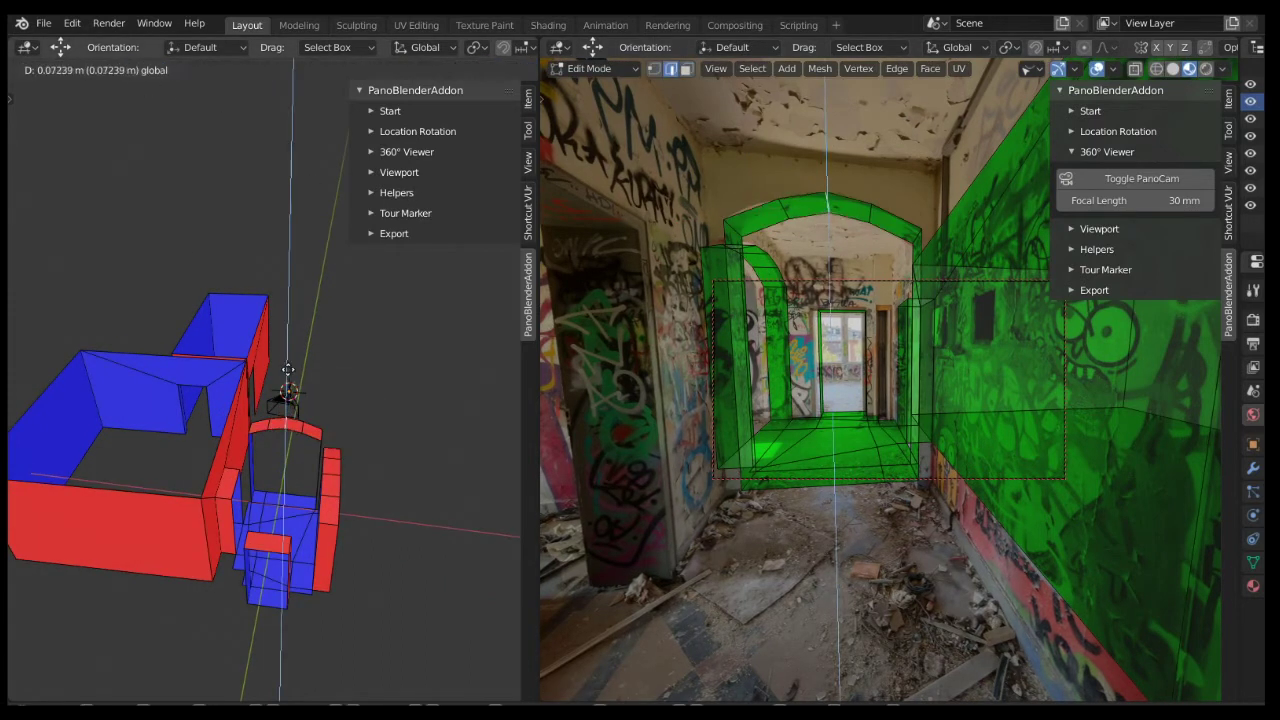
left_click_drag(287, 370, 289, 372)
left_click_drag(872, 138, 871, 143)
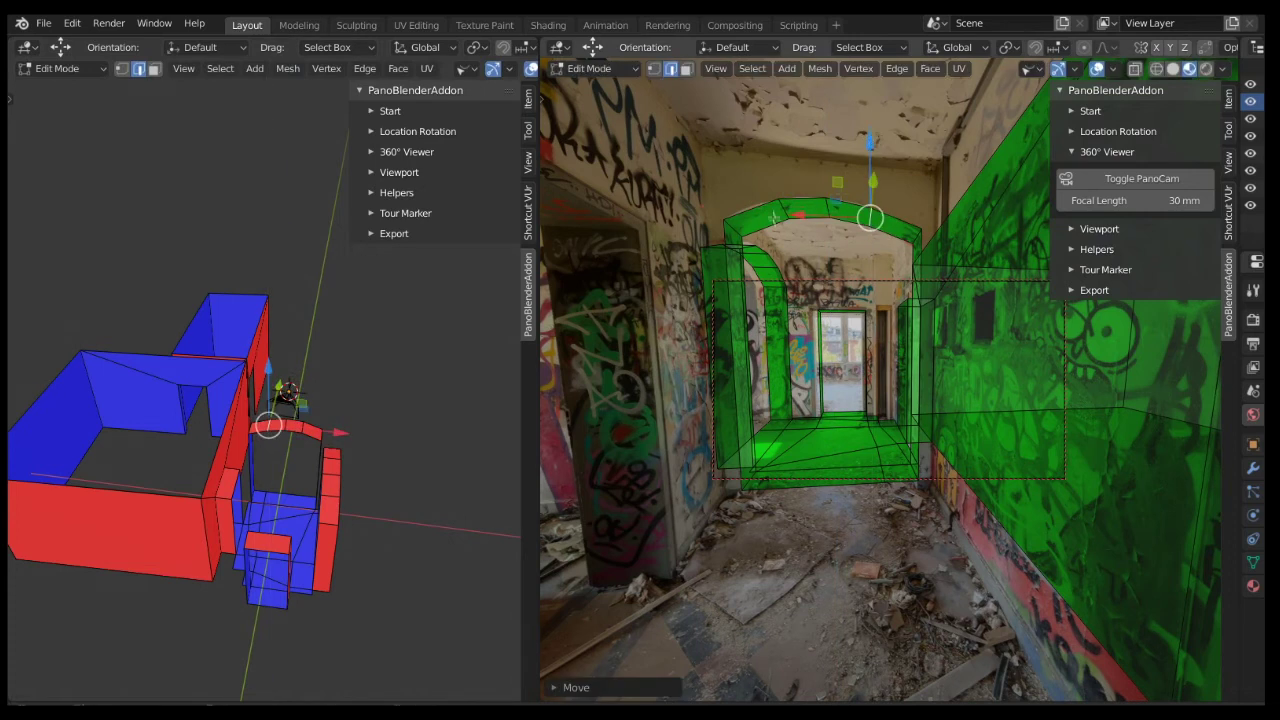
left_click_drag(708, 208, 710, 214)
mouse_move(760, 330)
middle_mouse_down()
mouse_move(839, 372)
mouse_move(620, 420)
middle_mouse_up()
key("KP_7")
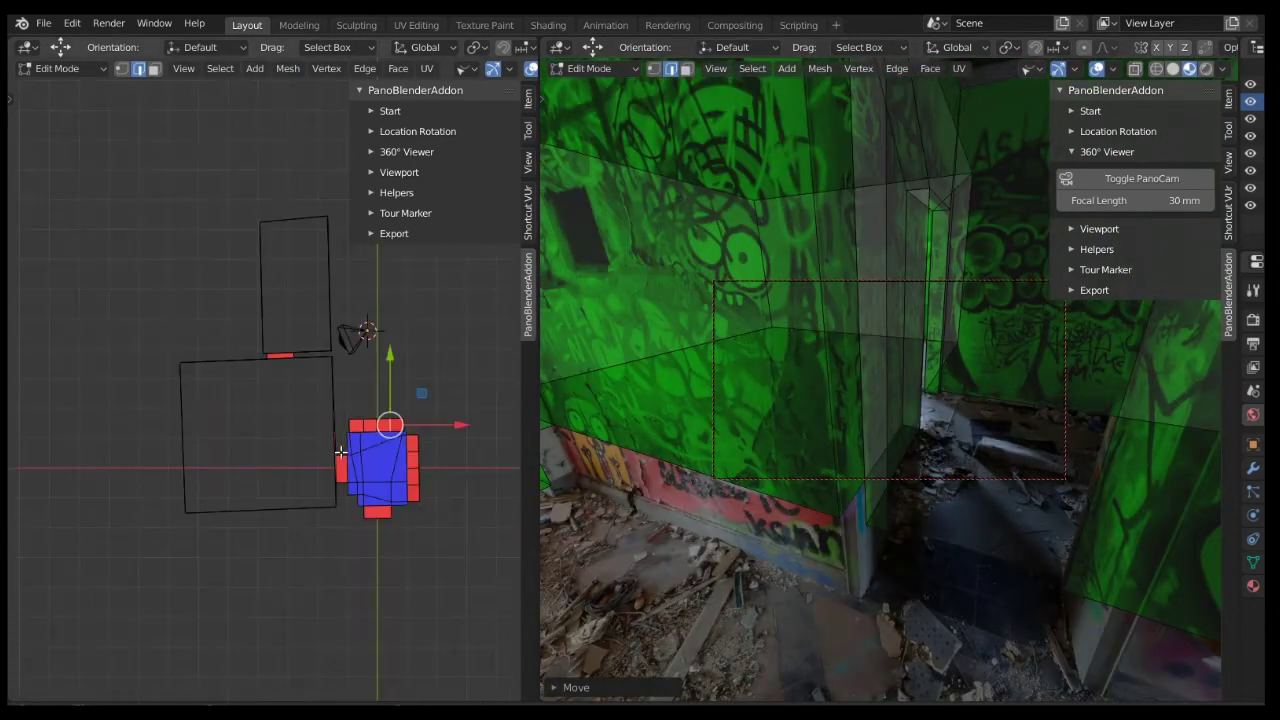
Step: Box-select the stray left wall face and delete it
key("g")
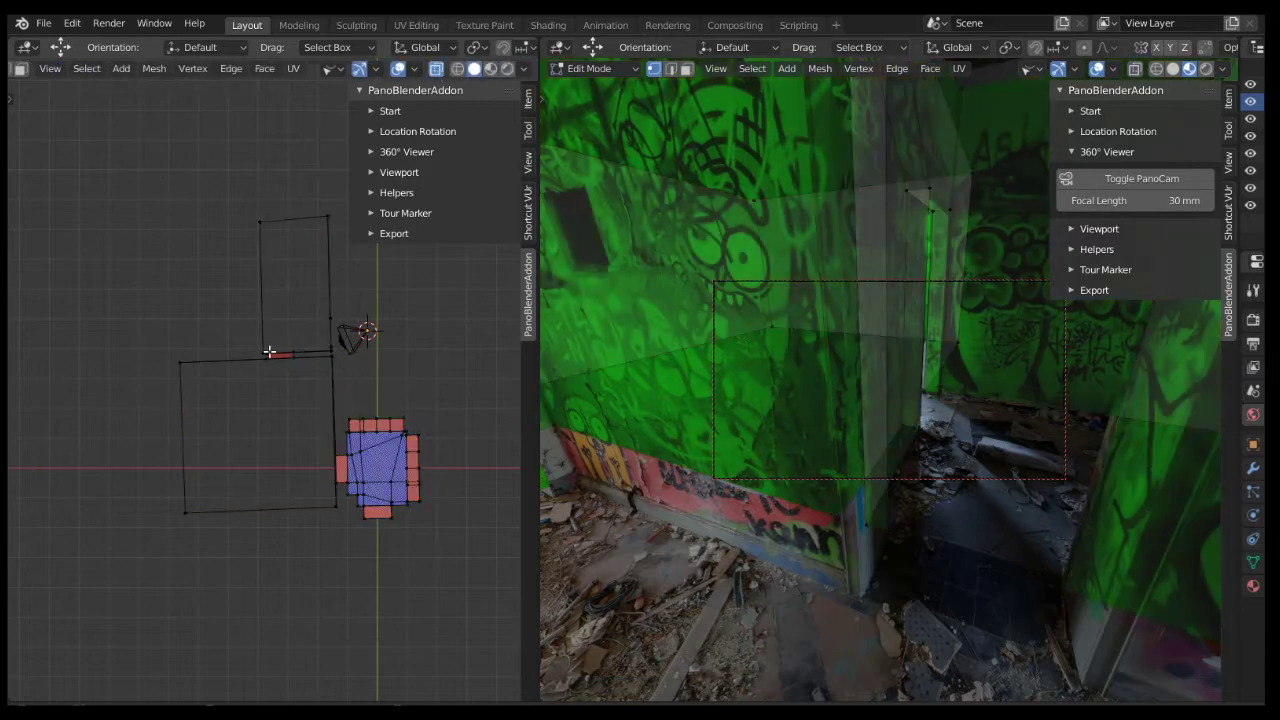
left_click_drag(128, 351, 333, 508)
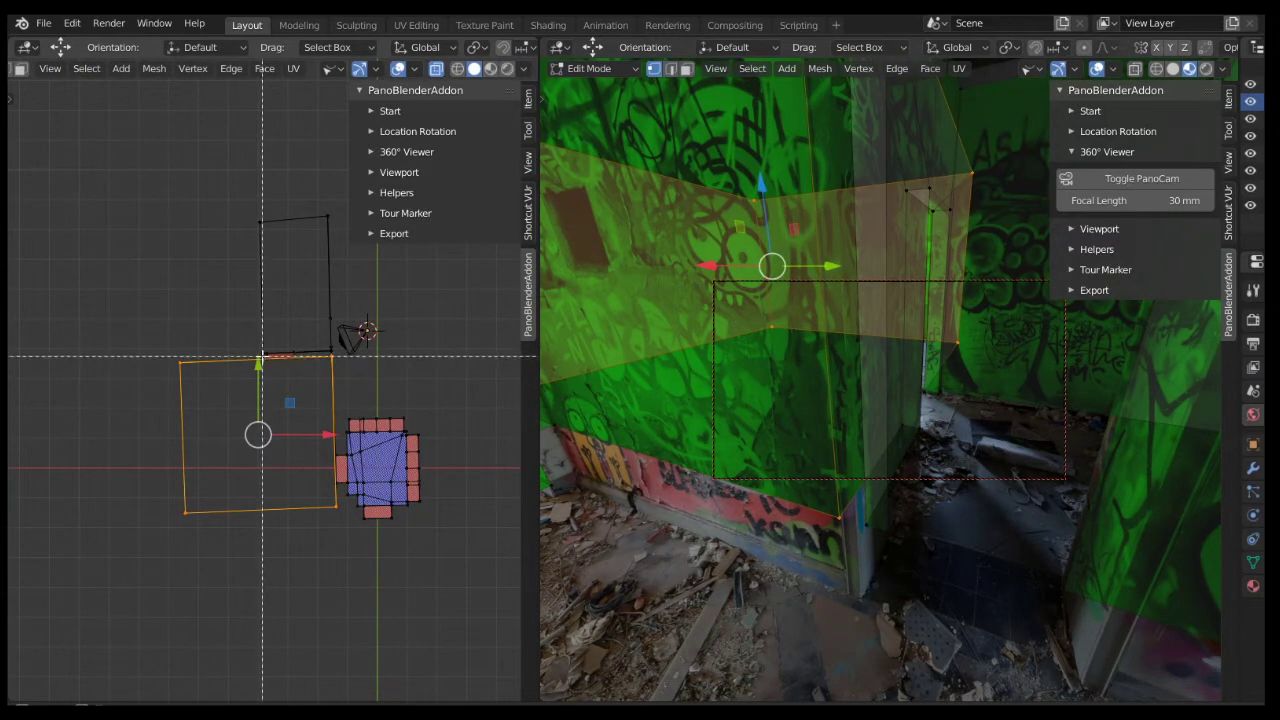
key("x")
left_click(286, 391)
middle_click_drag(286, 391, 306, 437)
scroll(306, 437, "up", 2)
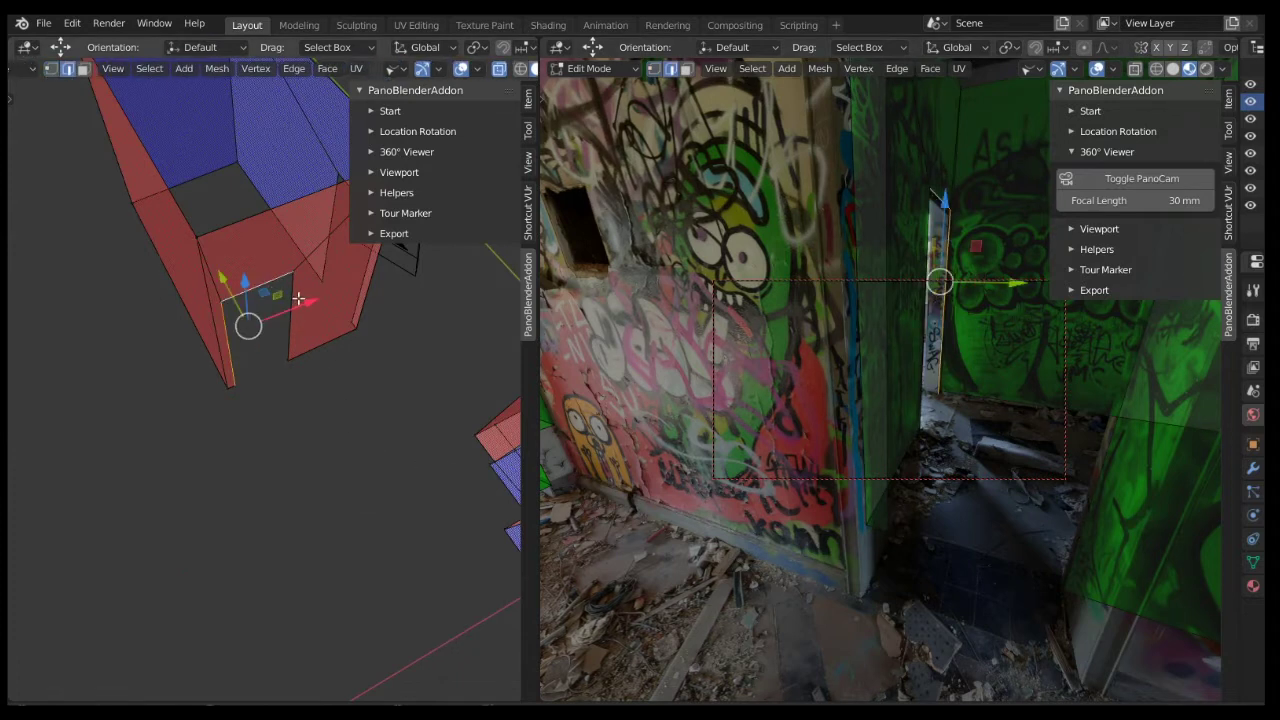
Step: Shift the remaining geometry along Y and line the door-frame edge up with the panorama's doorway
key("g")
key("y")
left_click(817, 437)
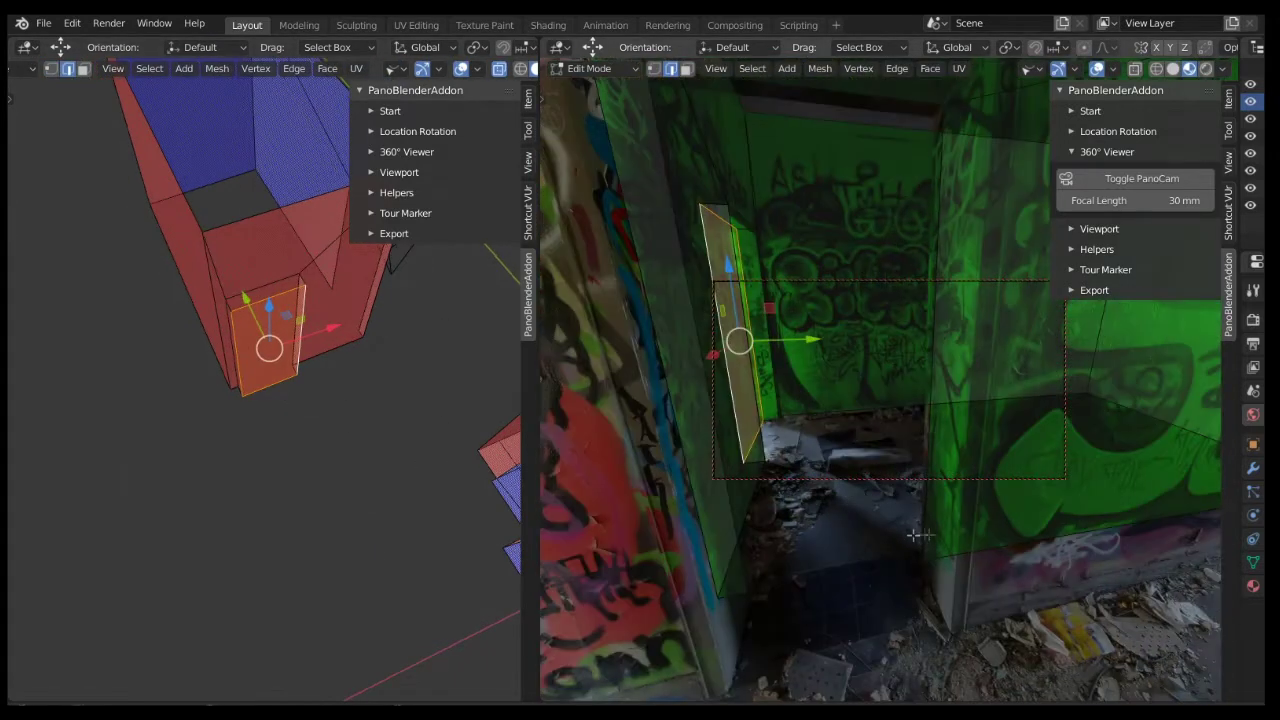
mouse_move(908, 528)
middle_mouse_down()
mouse_move(664, 569)
mouse_move(652, 606)
middle_mouse_up()
key("ctrl+space")
scroll(652, 606, "up", 2)
left_click_drag(689, 263, 597, 341)
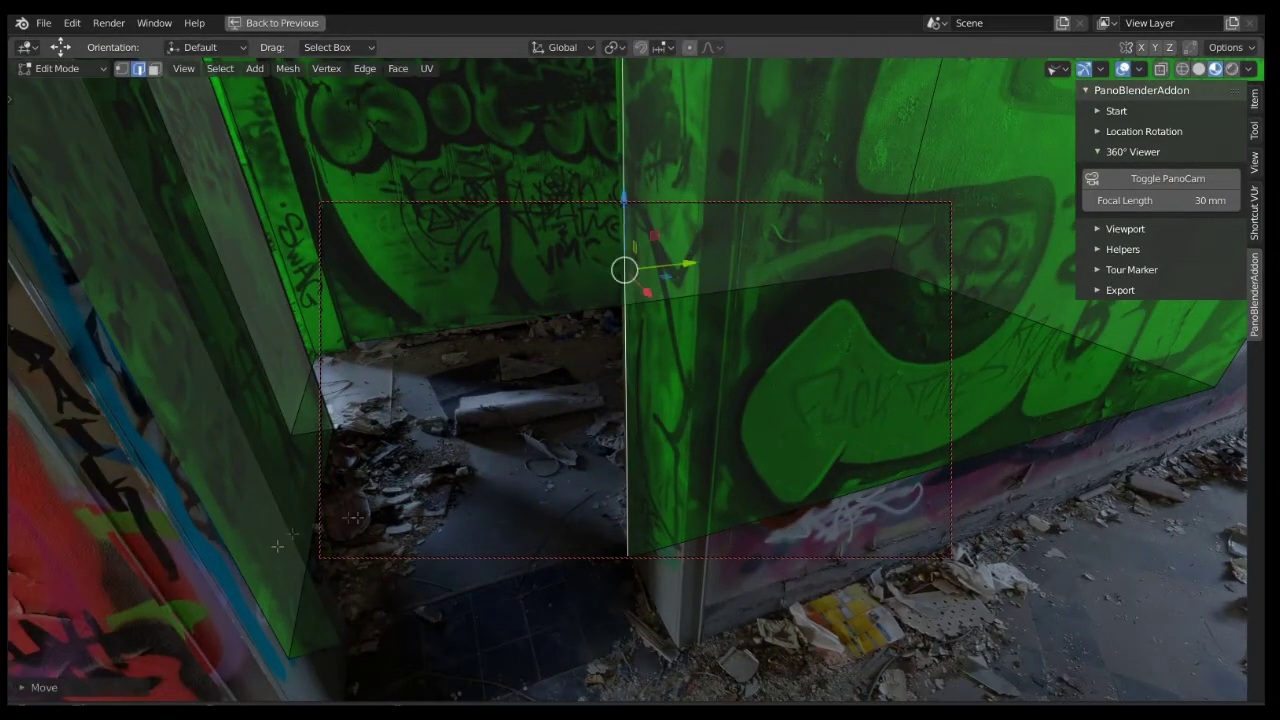
left_click_drag(280, 317, 200, 310)
mouse_move(200, 310)
middle_mouse_down()
mouse_move(437, 351)
mouse_move(580, 143)
middle_mouse_up()
left_click_drag(580, 143, 588, 100)
mouse_move(588, 100)
middle_mouse_down()
mouse_move(760, 330)
mouse_move(819, 373)
mouse_move(827, 422)
middle_mouse_up()
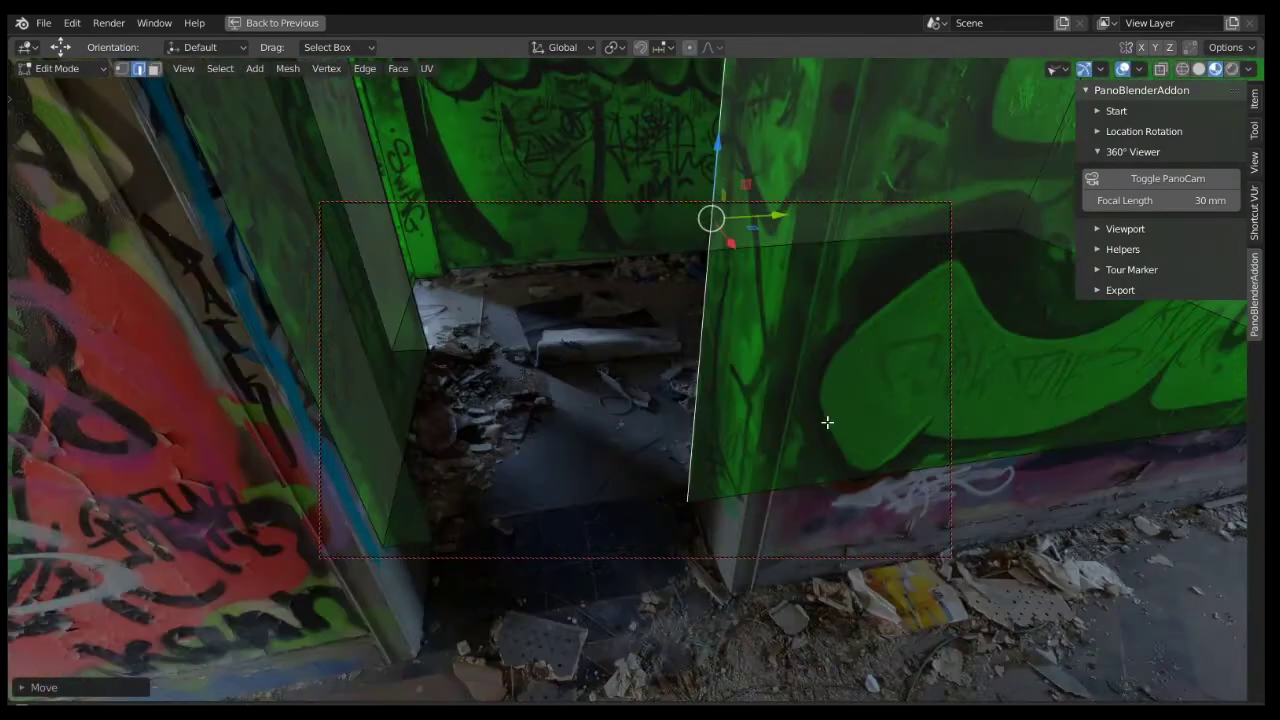
mouse_move(815, 322)
middle_mouse_down()
mouse_move(583, 419)
mouse_move(620, 400)
middle_mouse_up()
Step: Set the panorama camera's focal length to 15 mm
double_click(1160, 200)
type("15")
key("Return")
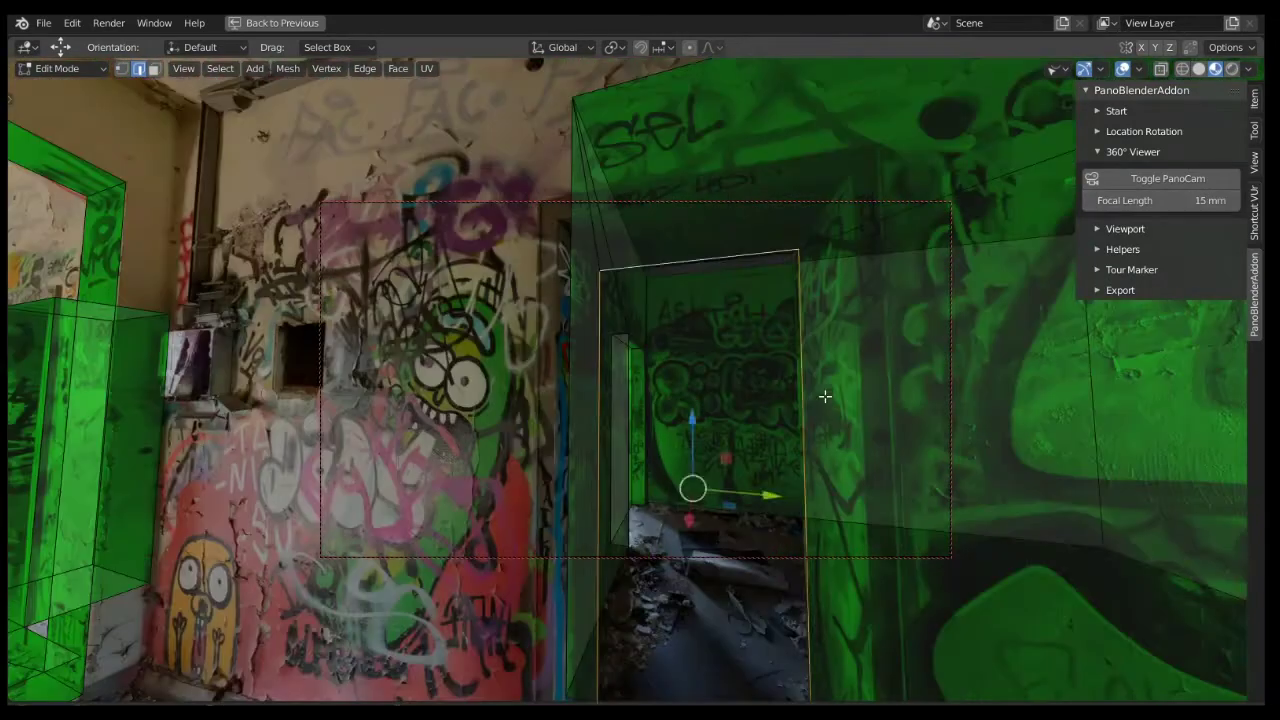
Step: Extend the new wall section along X, then return to the split two-view layout
key("g")
key("x")
left_click(855, 410)
middle_click_drag(855, 410, 855, 582)
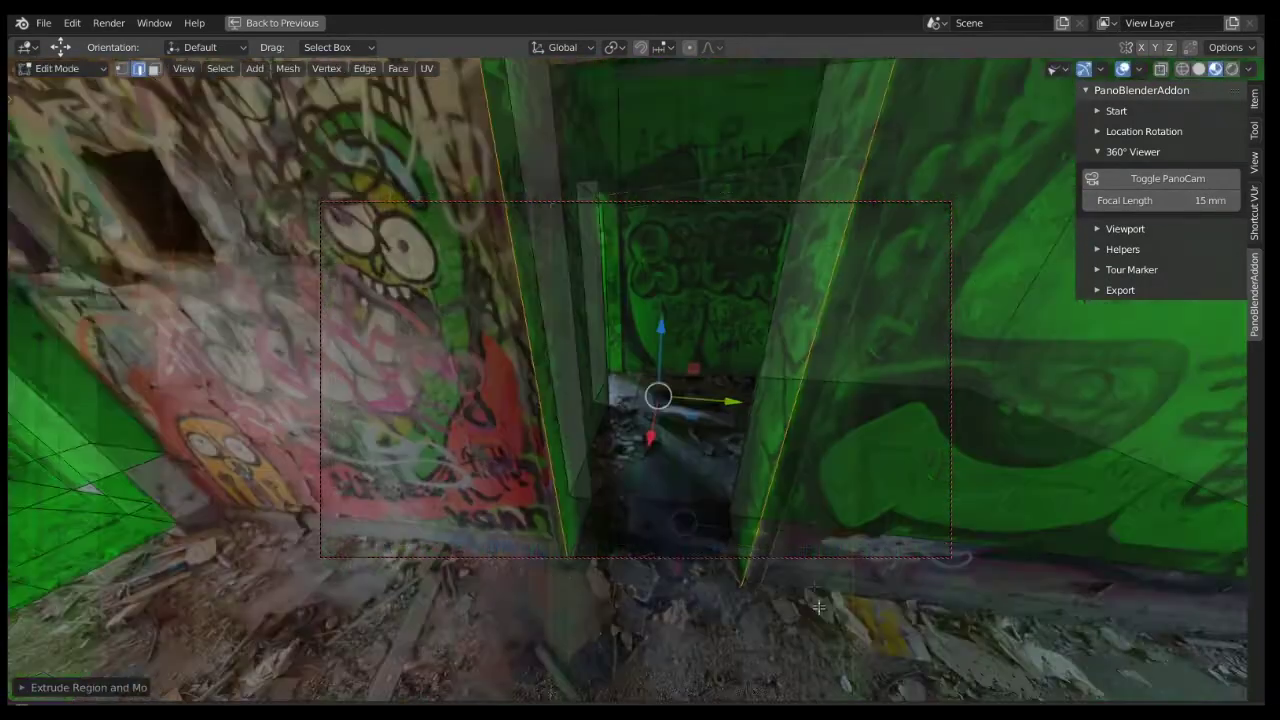
middle_click_drag(681, 541, 600, 450)
key("ctrl+space")
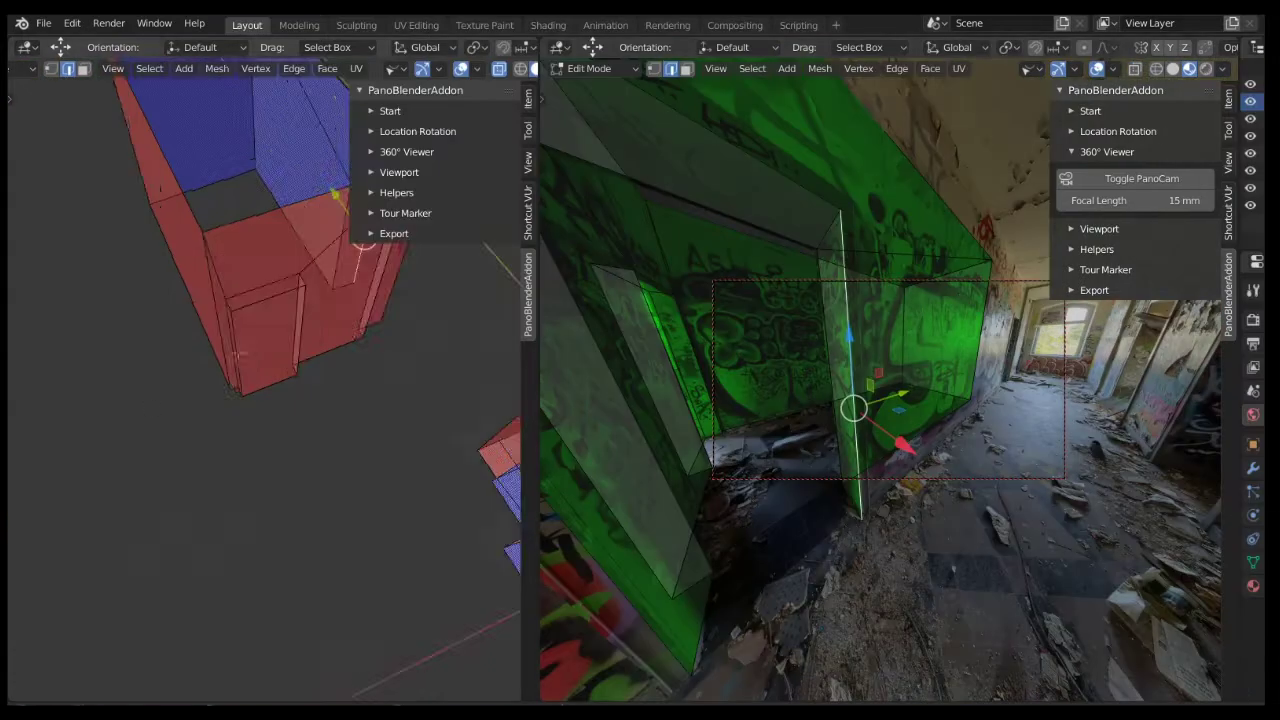
Step: Extrude the doorway wall edge along Y and start shifting its end vertex along X
middle_click_drag(404, 261, 344, 416, "shift")
key("g")
key("z")
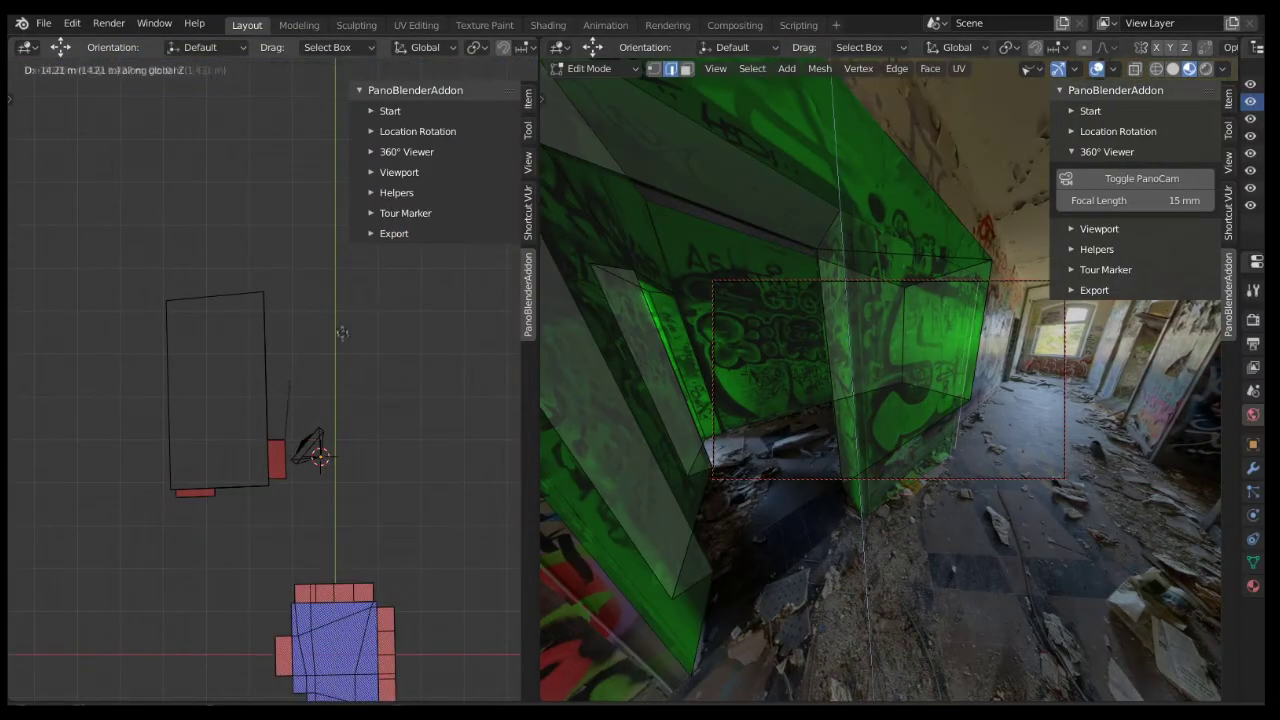
key("y")
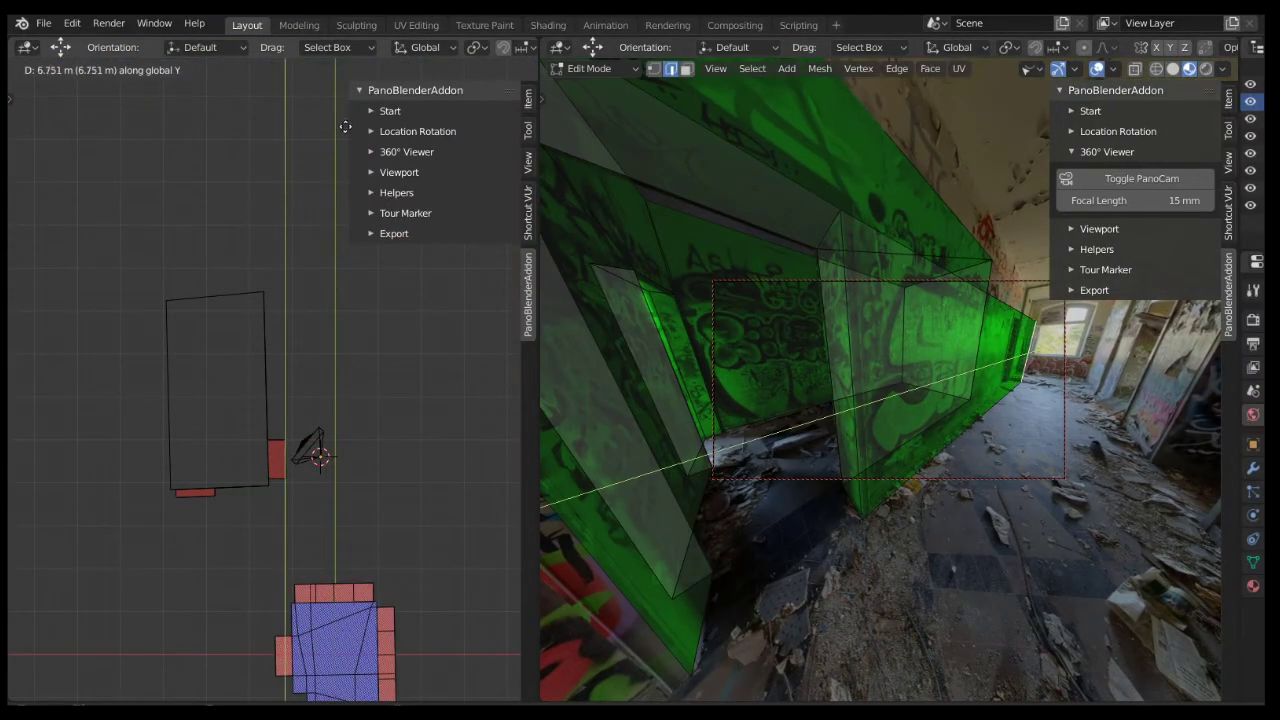
left_click(345, 127)
middle_click_drag(345, 128, 352, 286, "shift")
key("e")
key("x")
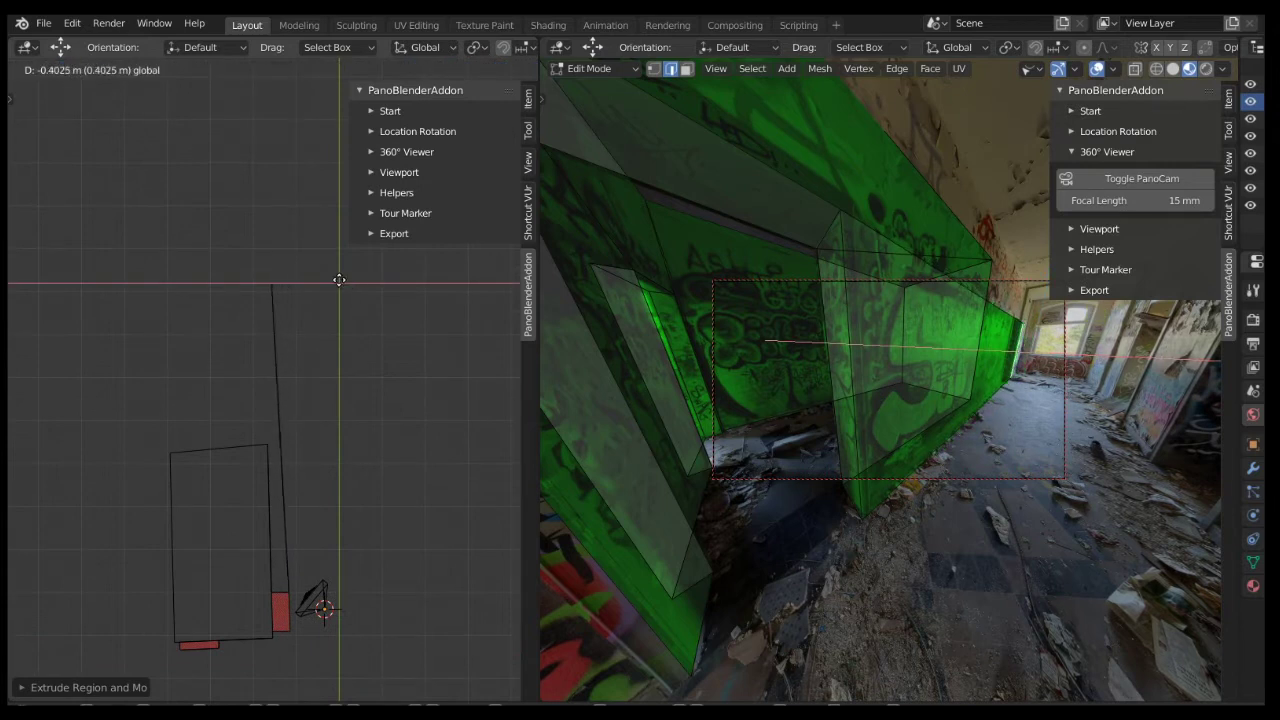
Step: Slide the end vertex and the selected walls along Y to match the side room
key("g")
key("y")
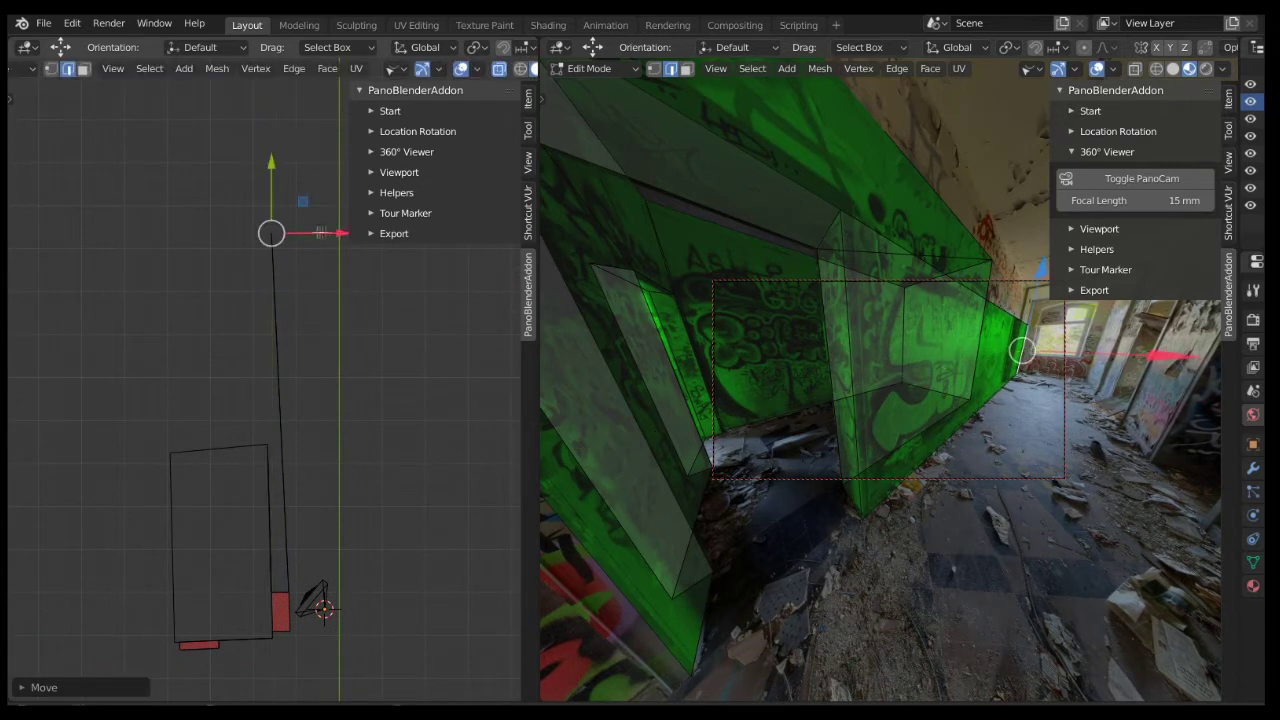
mouse_move(390, 460)
middle_mouse_down()
mouse_move(171, 483)
mouse_move(263, 528)
middle_mouse_up()
middle_click_drag(980, 520, 1137, 535)
middle_click_drag(420, 560, 337, 551)
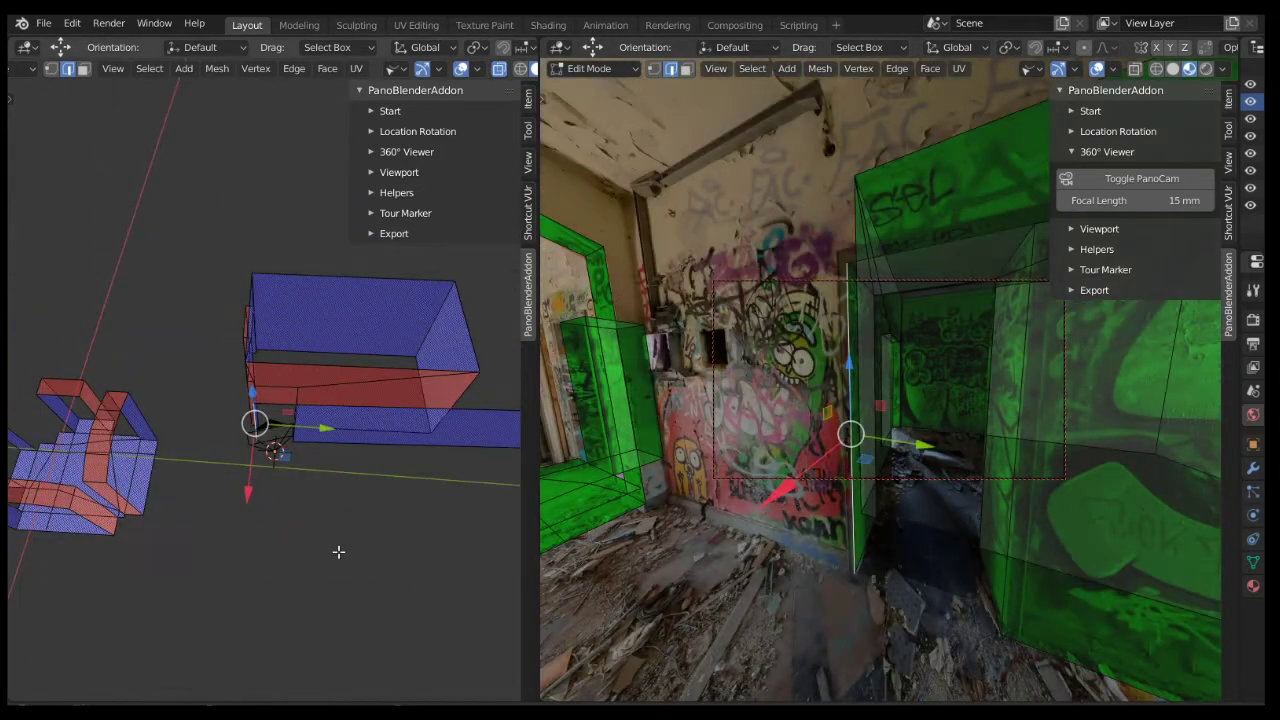
key("g")
key("y")
left_click(228, 548)
middle_click_drag(880, 450, 1000, 460)
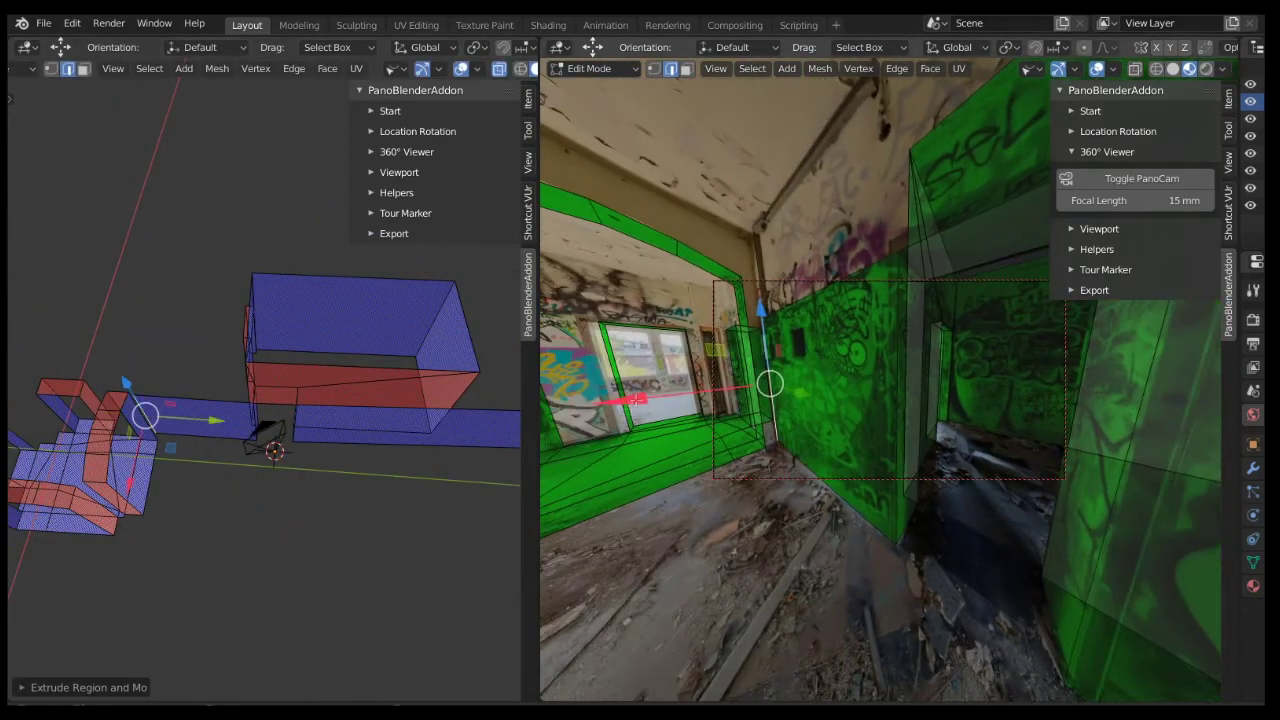
left_click_drag(210, 437, 234, 432)
Step: Raise the doorway block along Z to match the corridor wall, widening the panorama to 24 mm
key("KP_7")
key("g")
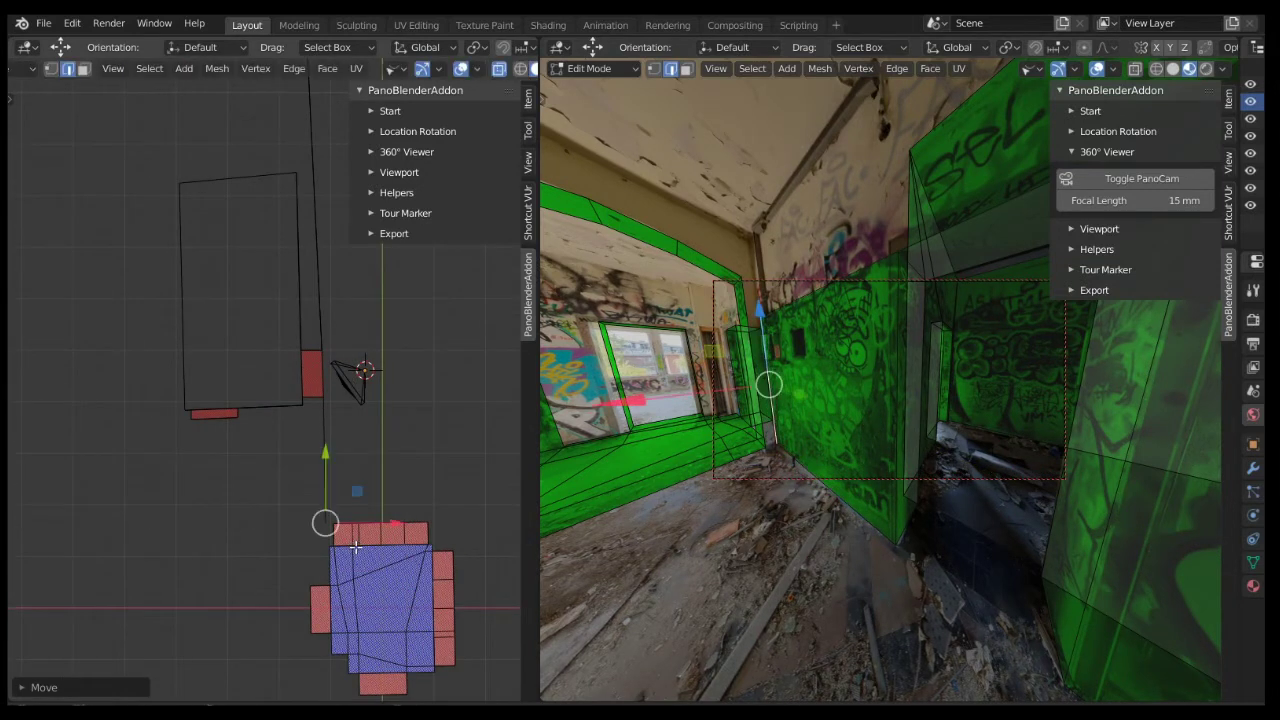
middle_click_drag(355, 546, 218, 433)
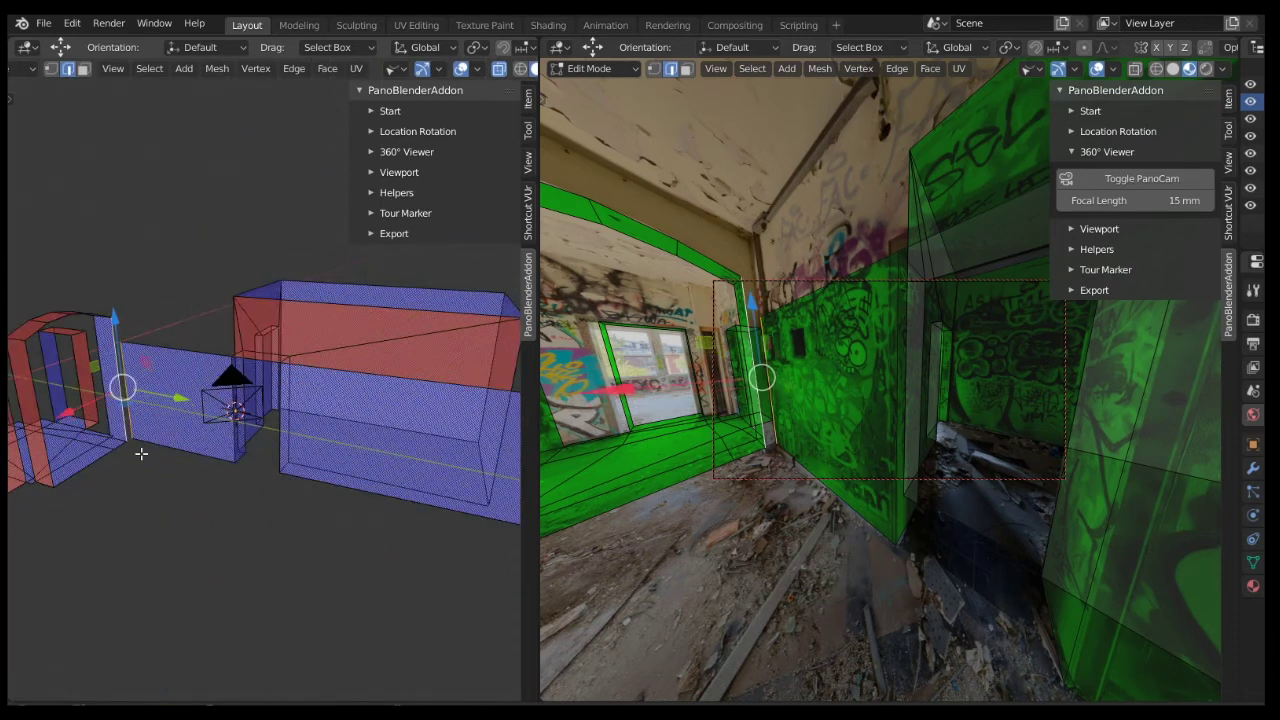
left_click_drag(115, 269, 120, 208)
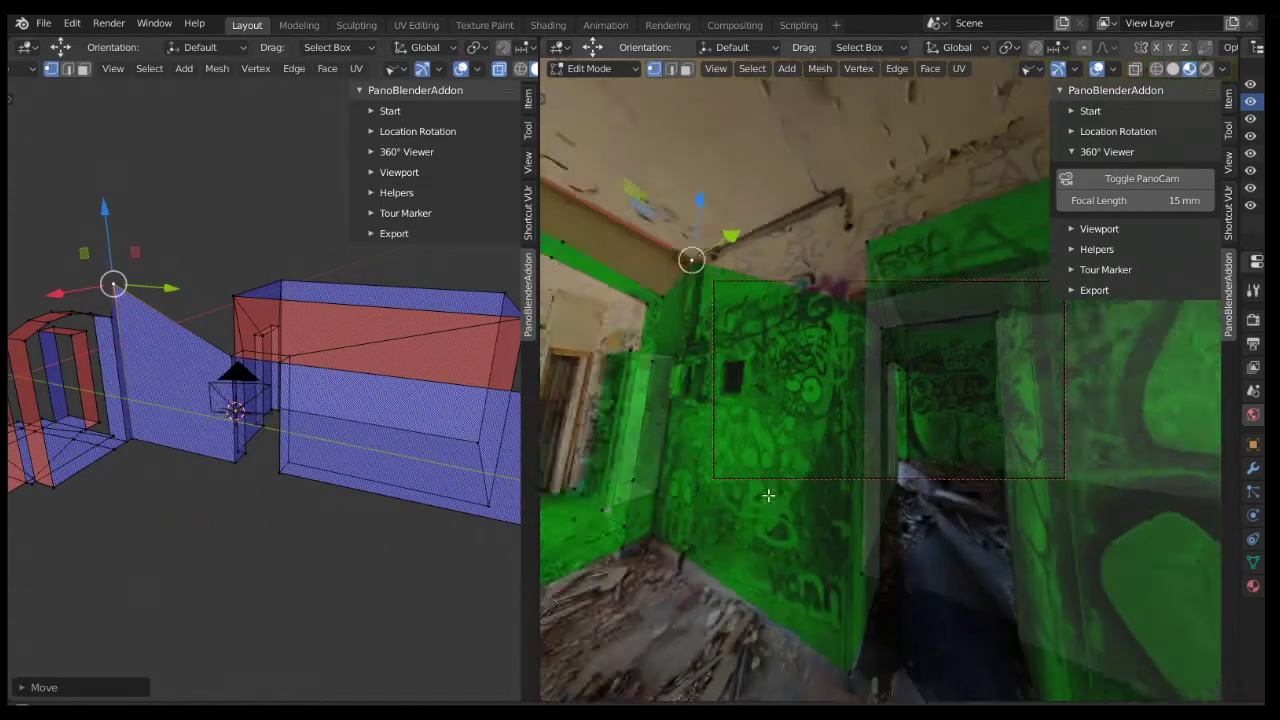
mouse_move(120, 208)
middle_mouse_down()
mouse_move(209, 483)
mouse_move(486, 420)
middle_mouse_up()
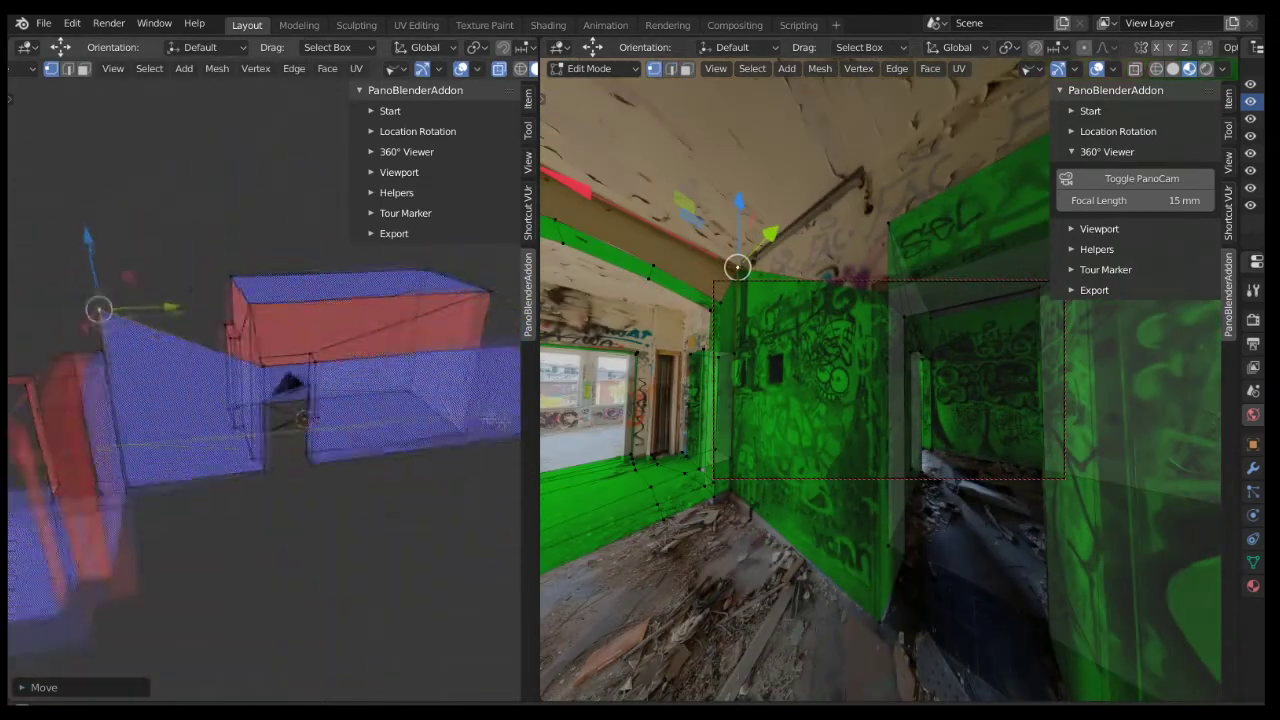
middle_click_drag(748, 216, 924, 337)
left_click_drag(1130, 200, 1200, 200)
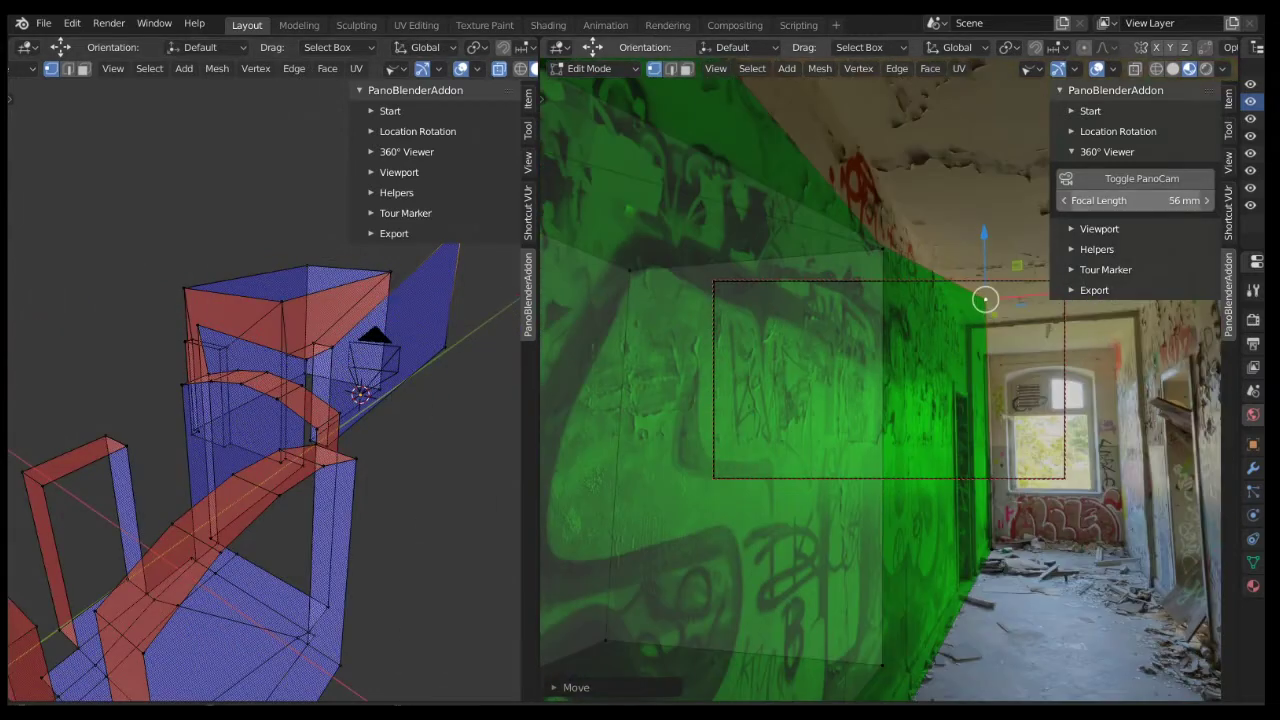
left_click_drag(985, 299, 960, 312)
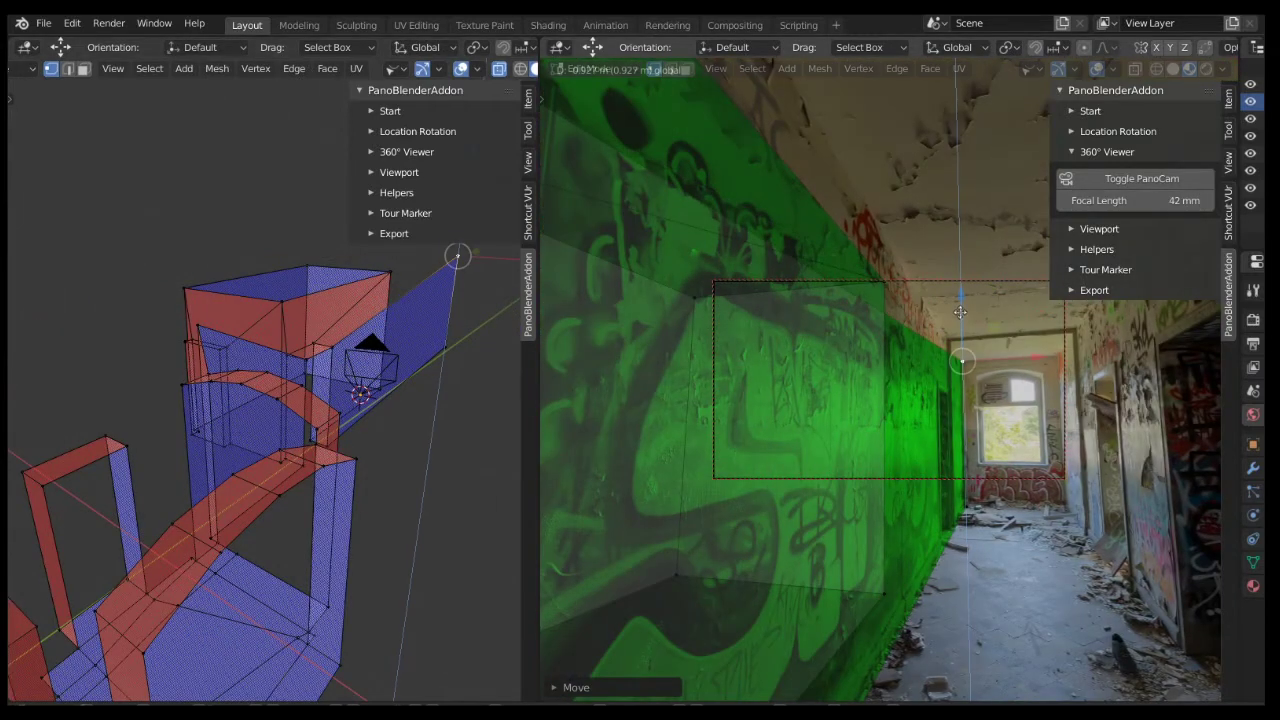
middle_click_drag(330, 430, 387, 411)
middle_click_drag(350, 320, 257, 460)
Step: Delete the block's faces, then its vertices, leaving only the arch-shaped frame
left_click(300, 370)
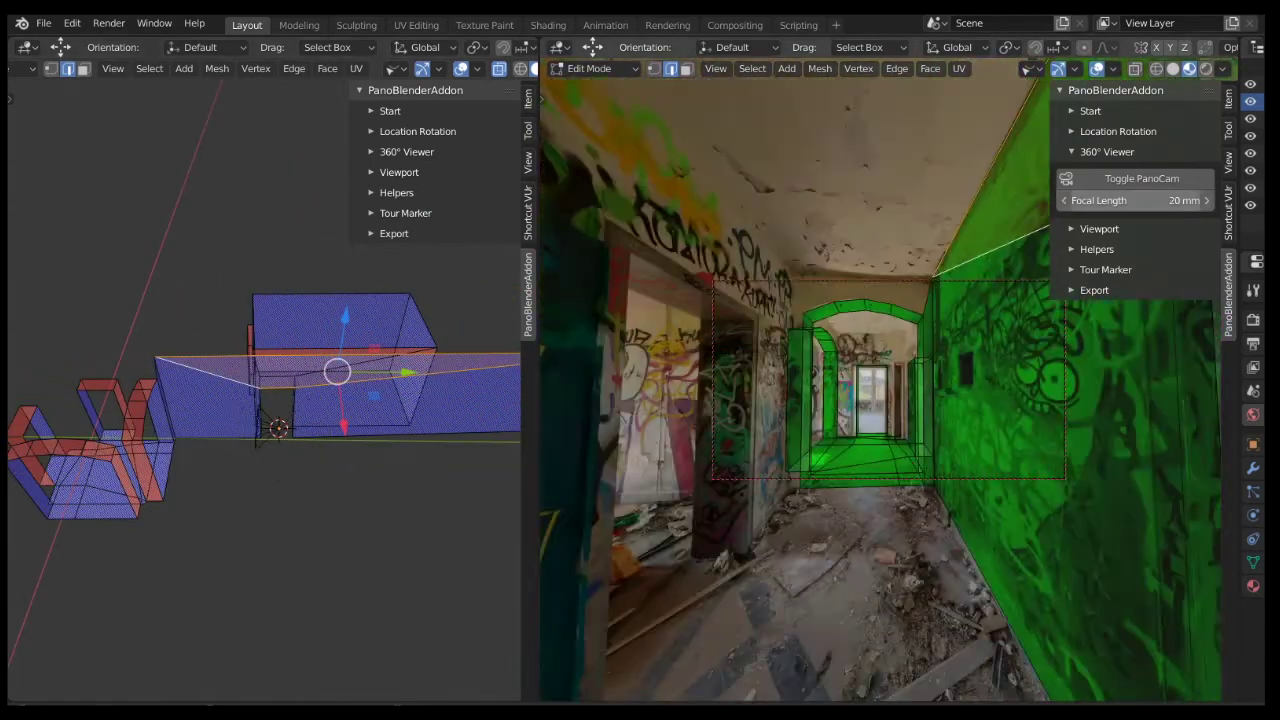
key("KP_7")
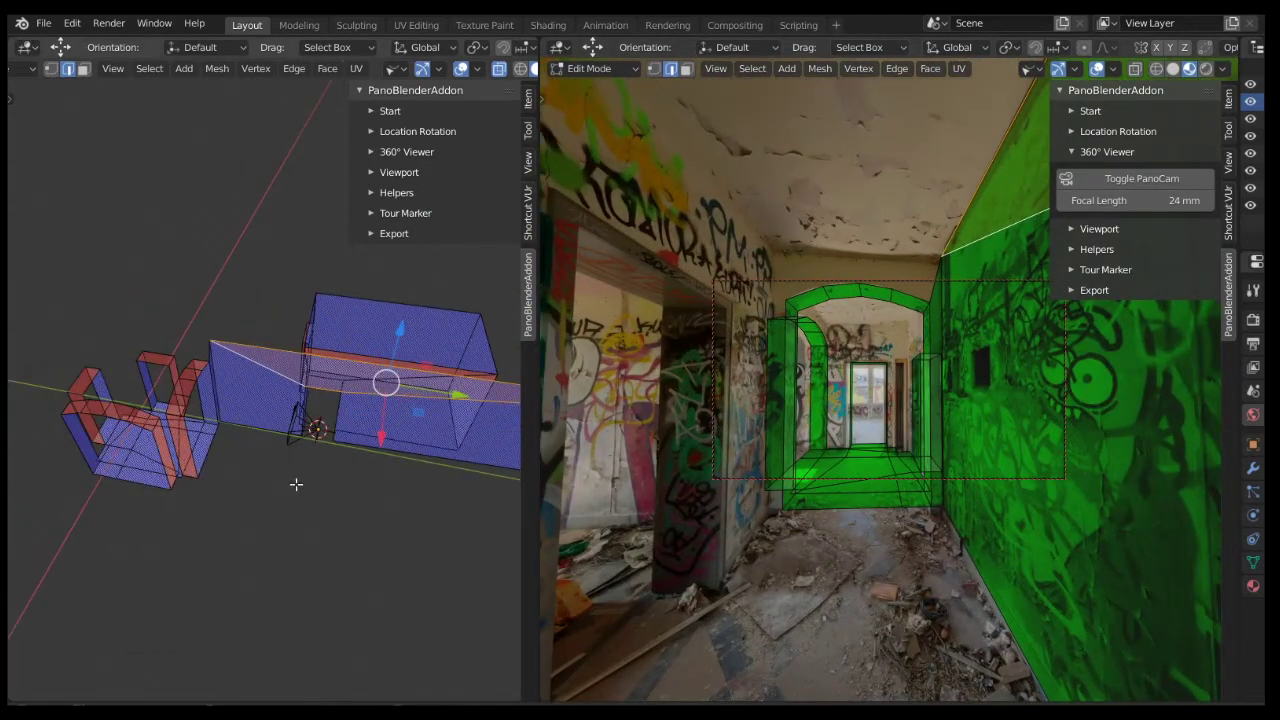
key("1")
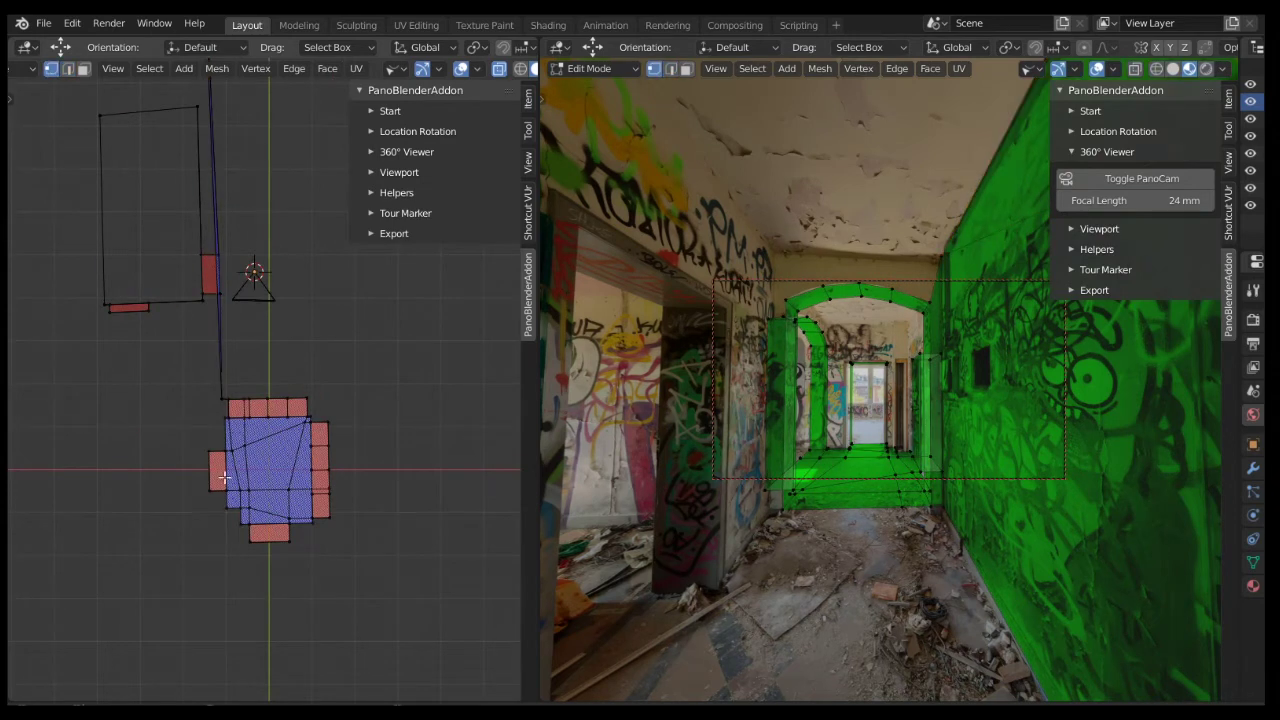
left_click_drag(198, 426, 391, 566)
key("x")
left_click(391, 575)
mouse_move(391, 575)
middle_mouse_down()
mouse_move(340, 420)
mouse_move(351, 429)
middle_mouse_up()
key("x")
left_click(253, 492)
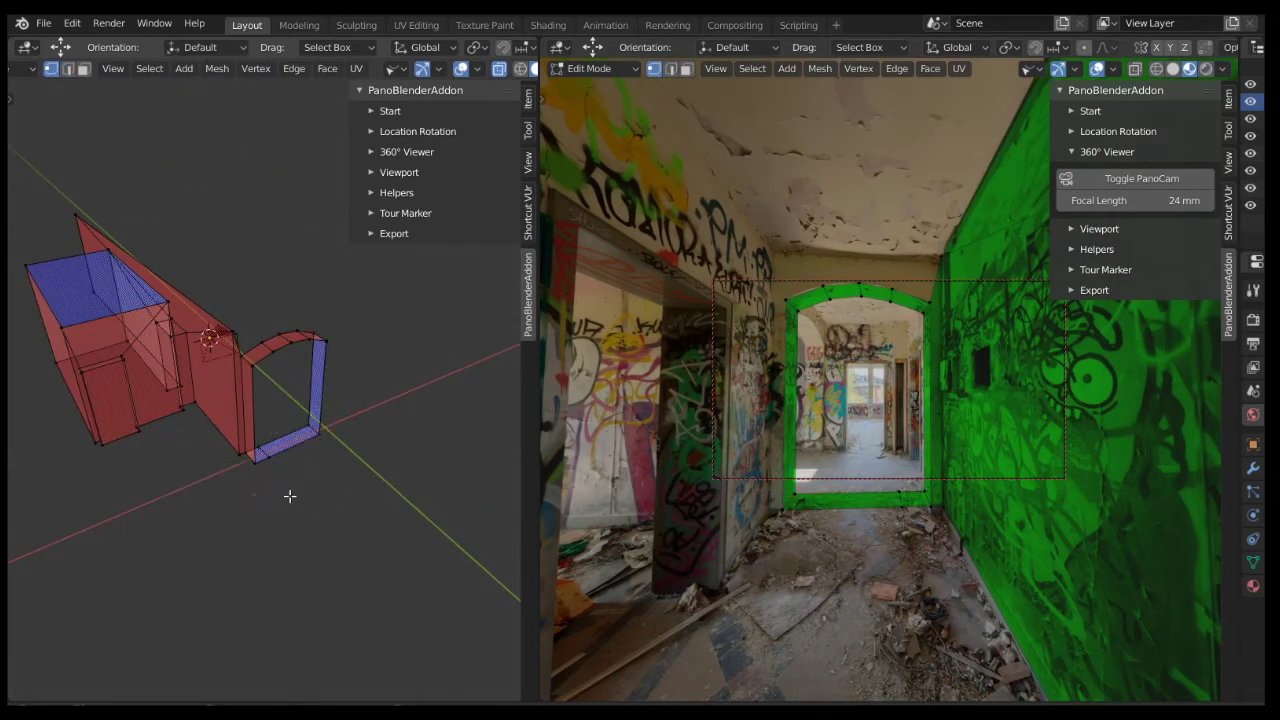
scroll(288, 491, "up", 4)
middle_click_drag(334, 449, 303, 460)
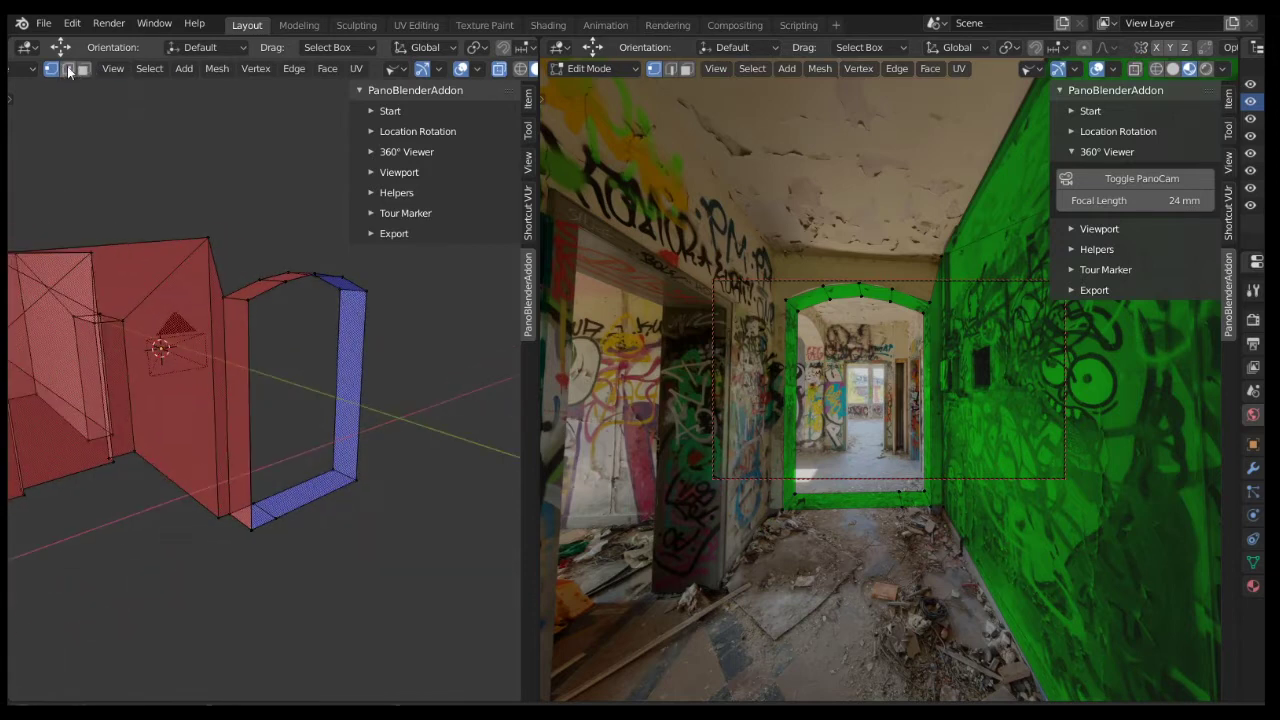
Step: Move the edge along Y, then duplicate the face and slide it into the doorway along X
key("g")
key("y")
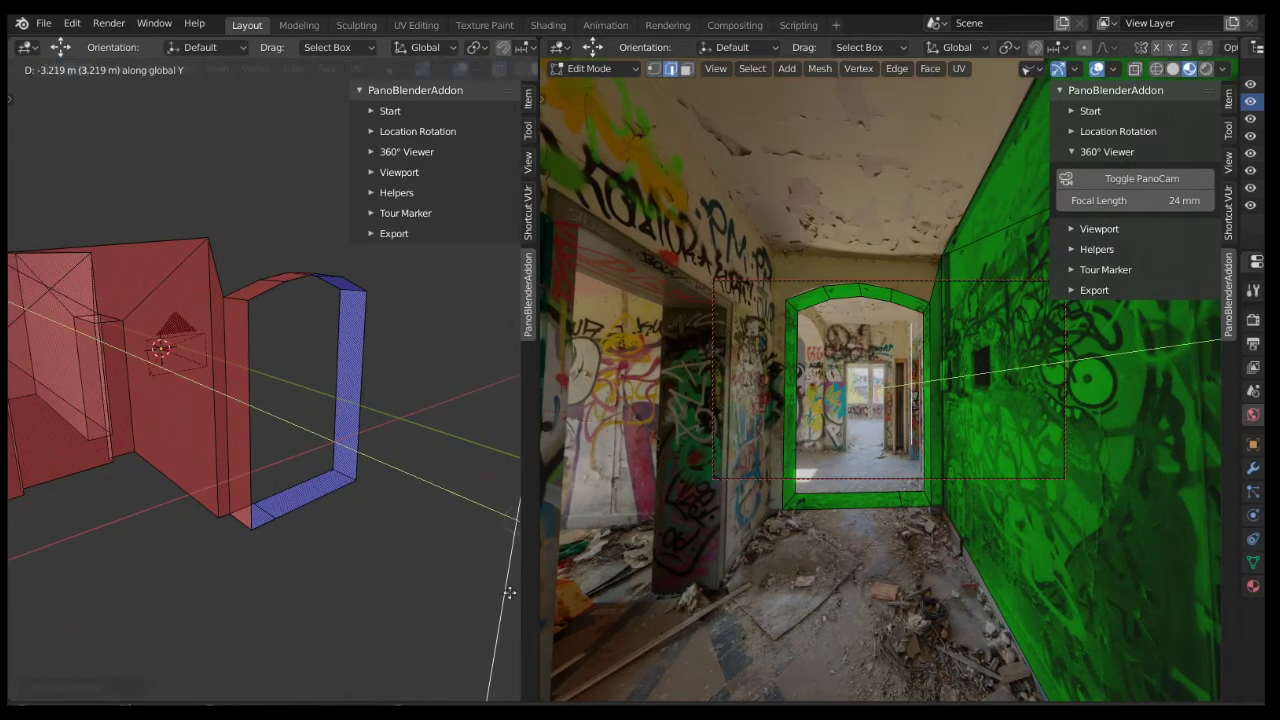
left_click(509, 593)
key("shift+d")
key("x")
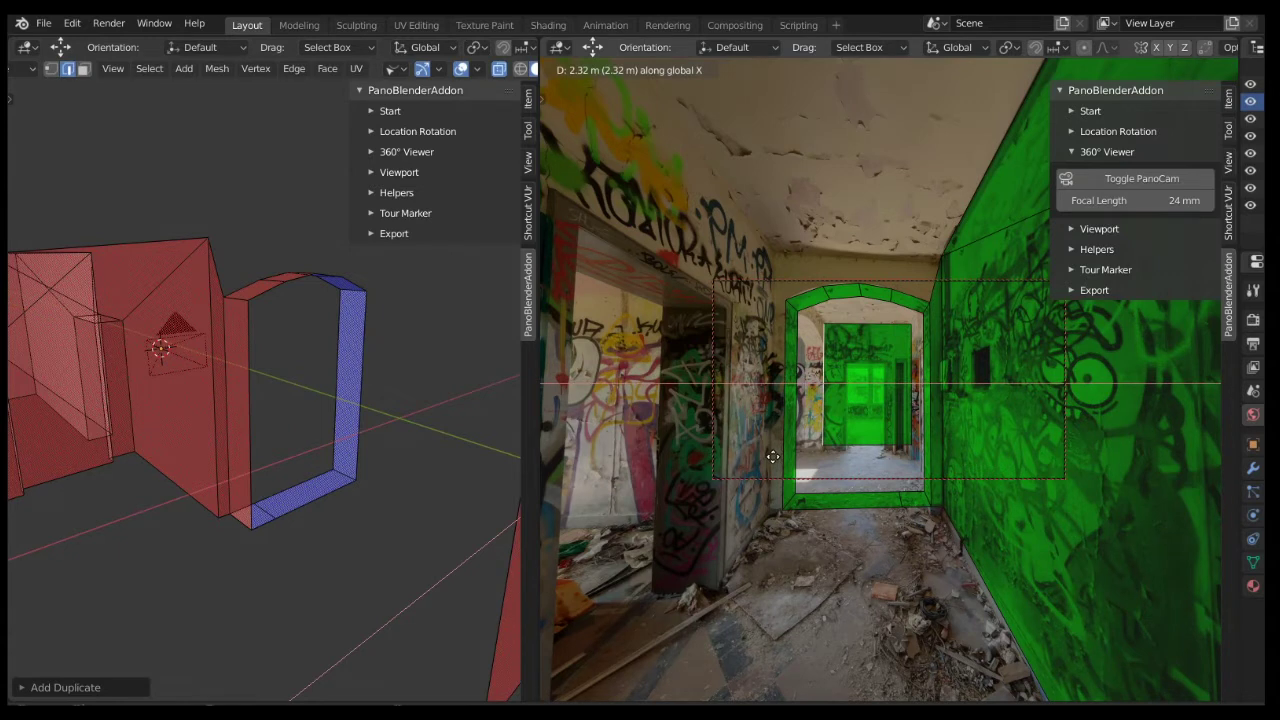
left_click(773, 457)
scroll(469, 491, "down", 3)
left_click_drag(345, 393, 318, 391)
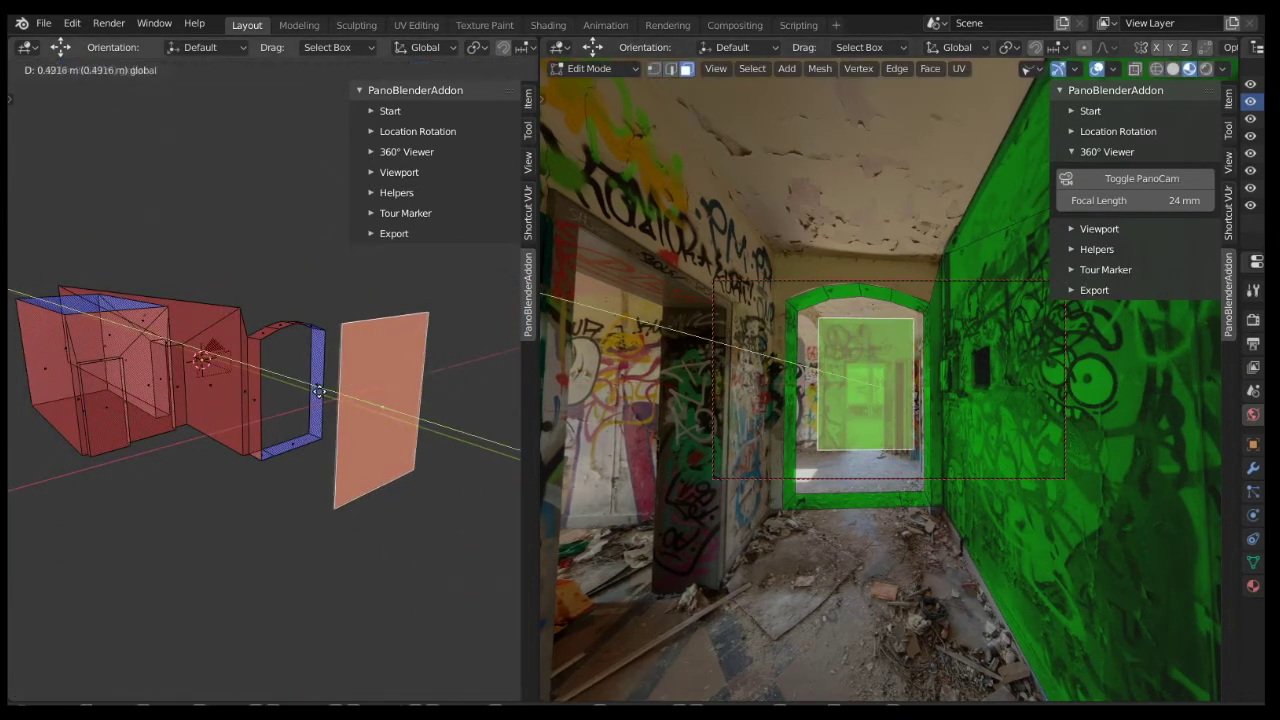
left_click(314, 390)
Step: Scale the new plane along X to the doorway width and extrude it along Y into a box
key("s")
key("x")
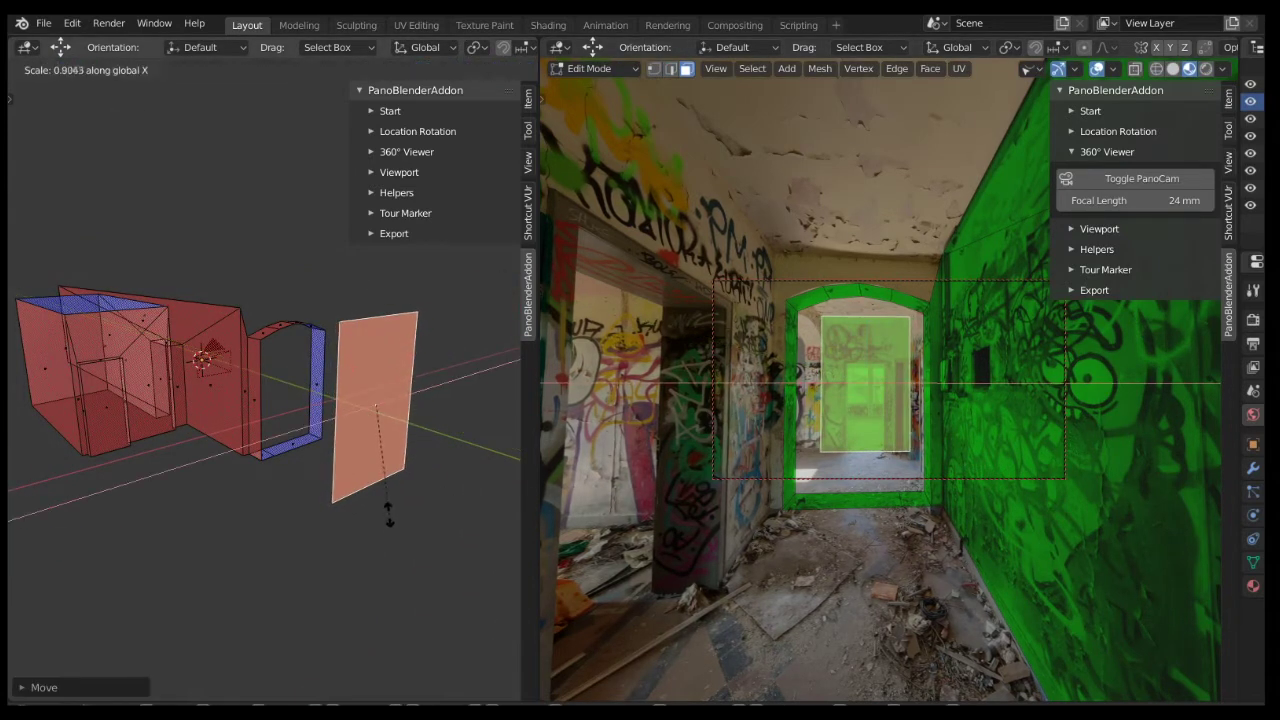
left_click(384, 497)
key("KP_7")
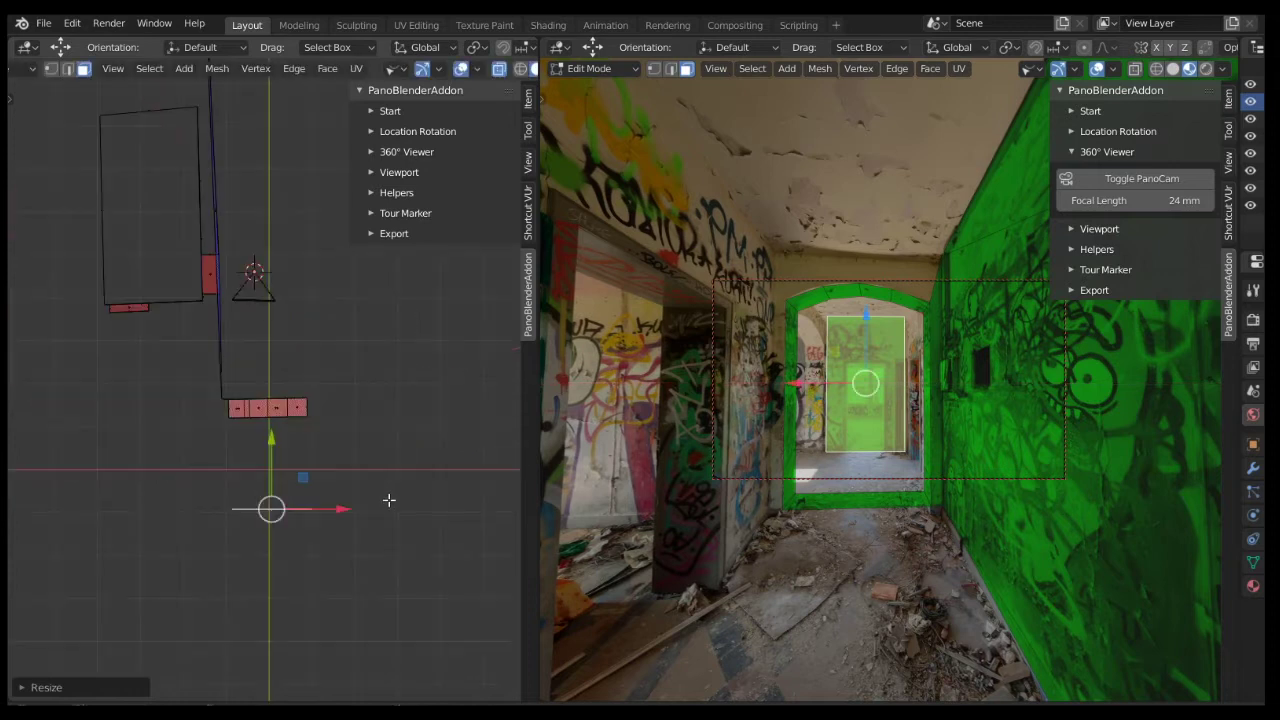
key("e")
key("y")
left_click(351, 489)
Step: Extrude the arch face back into the wall and turn off Show Face Orientation
middle_click_drag(351, 489, 267, 452)
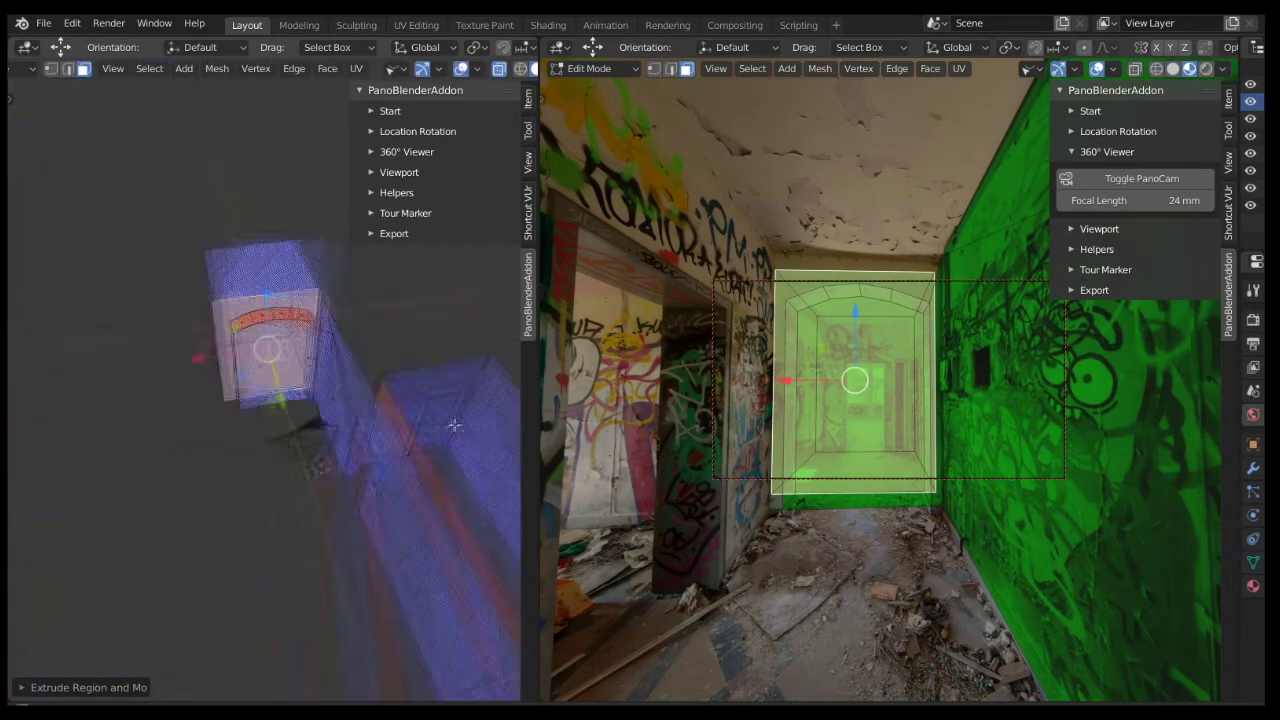
key("e")
left_click(286, 391)
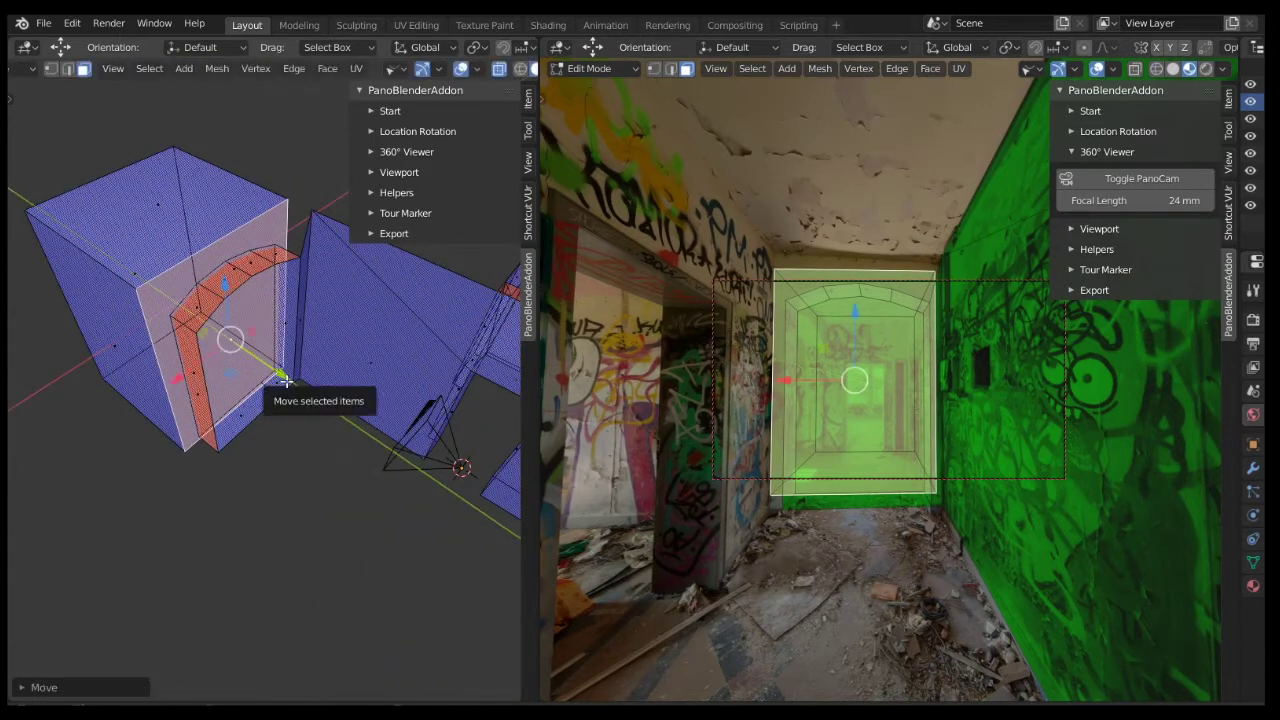
mouse_move(157, 372)
middle_mouse_down()
mouse_move(190, 331)
mouse_move(48, 110)
mouse_move(66, 87)
middle_mouse_up()
left_click(190, 331)
left_click(388, 174)
left_click(368, 262)
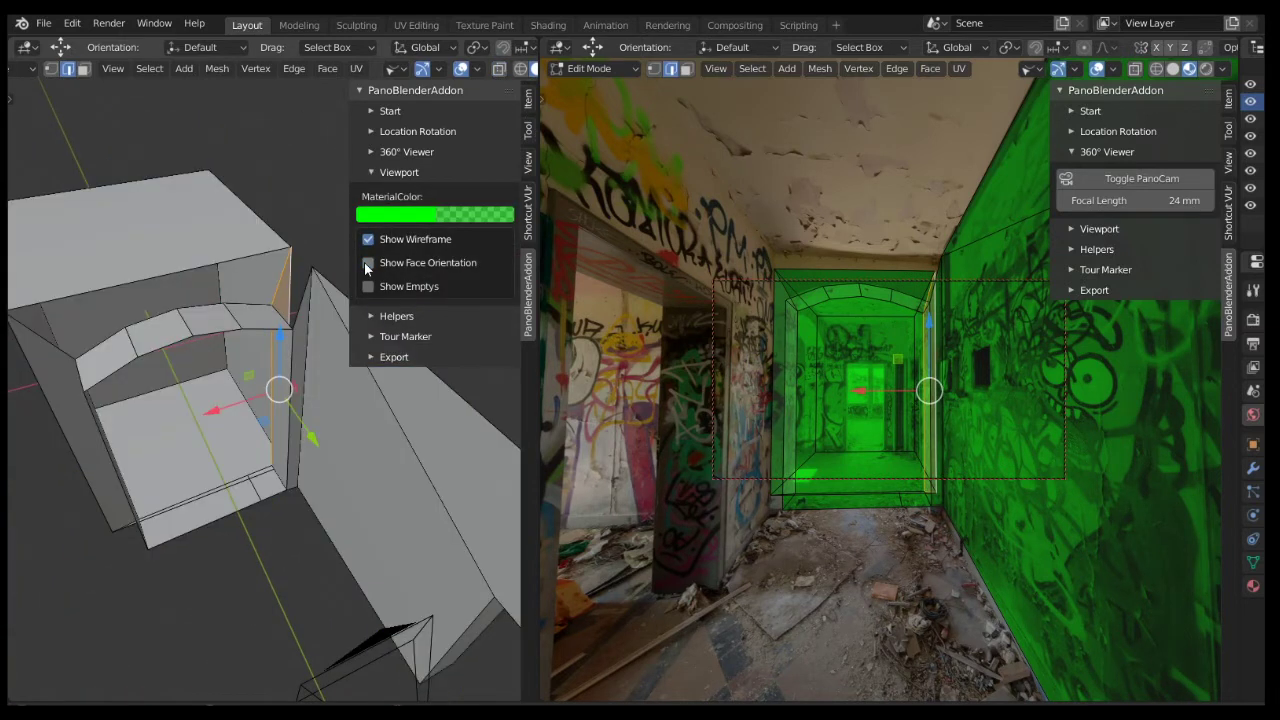
Step: Select the arch's top edge loop and turn Show Face Orientation back on
middle_click_drag(300, 330, 262, 313)
left_click(262, 313)
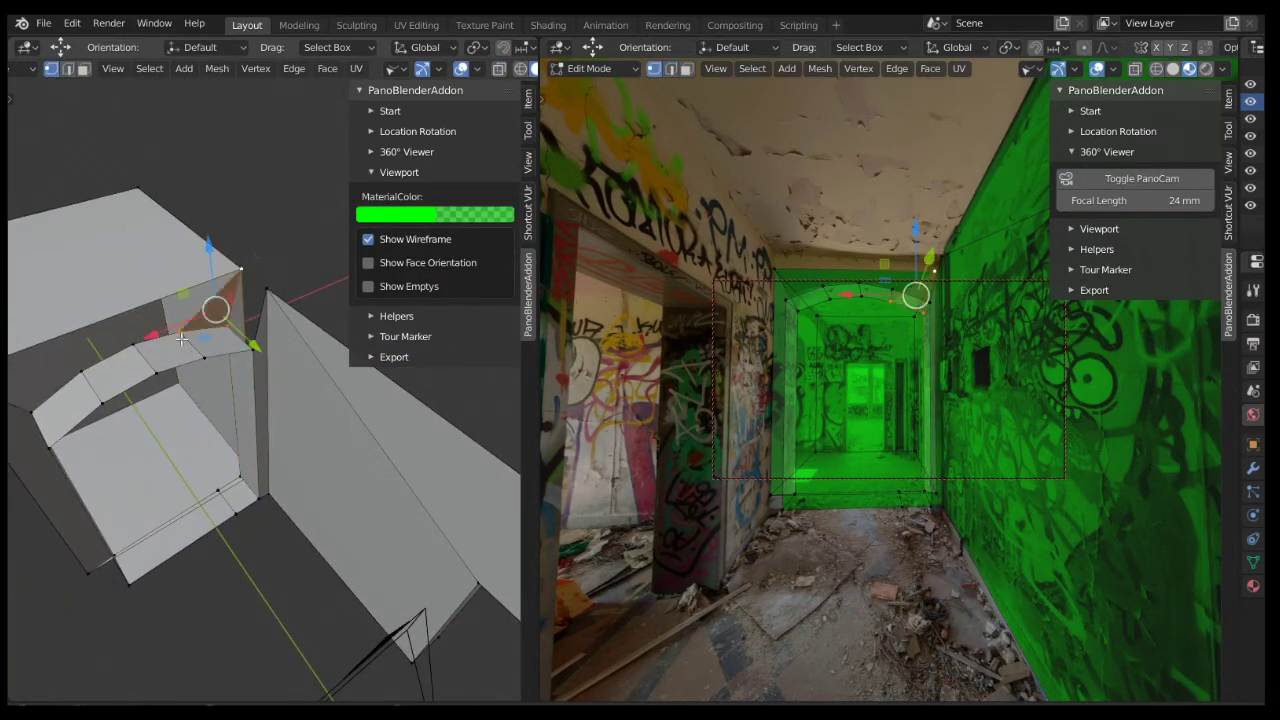
middle_click_drag(202, 322, 100, 312)
left_click(100, 312)
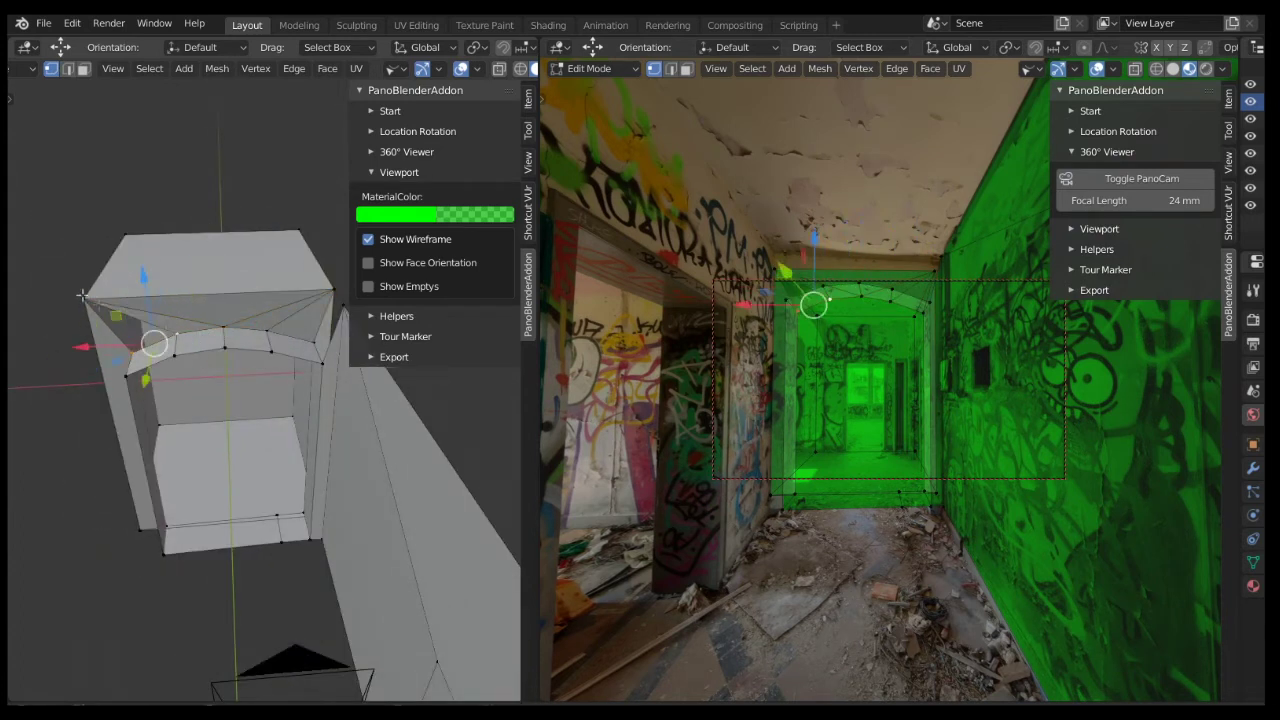
left_click(368, 262)
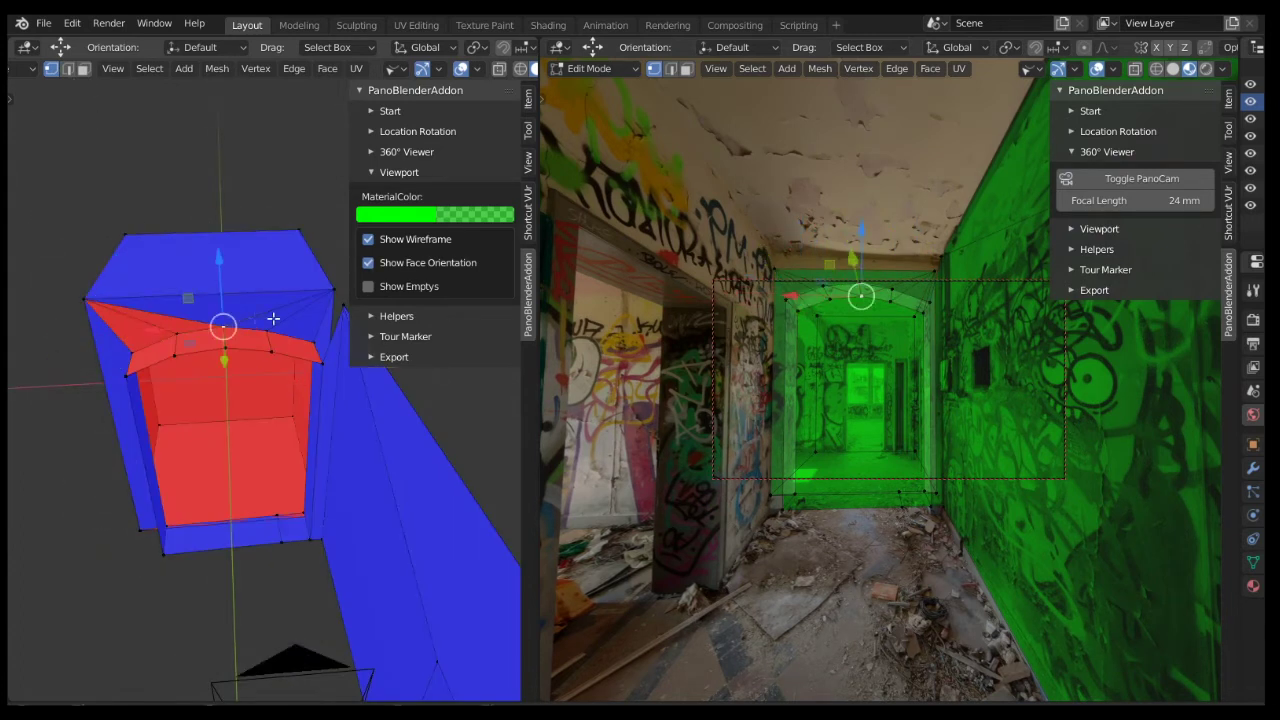
Step: Select the box's left face, expand the addon's Helpers panel and switch to Object Mode
mouse_move(264, 316)
middle_mouse_down()
mouse_move(320, 390)
mouse_move(280, 430)
middle_mouse_up()
left_click(330, 420)
left_click(399, 172)
left_click(396, 192)
key("Tab")
middle_click_drag(770, 400, 704, 418)
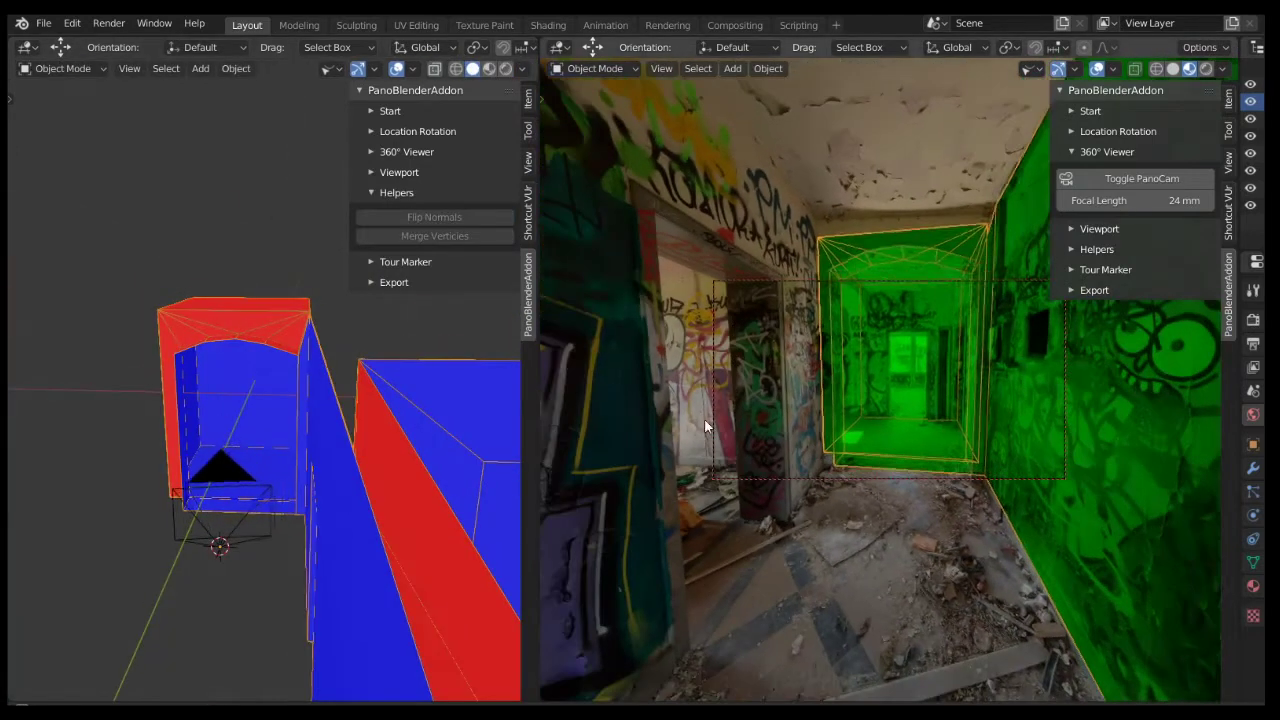
Step: Back in Edit Mode, move the corridor box's top face along Z
key("Tab")
mouse_move(230, 420)
middle_mouse_down()
mouse_move(165, 412)
mouse_move(257, 431)
middle_mouse_up()
middle_click_drag(760, 390, 785, 370)
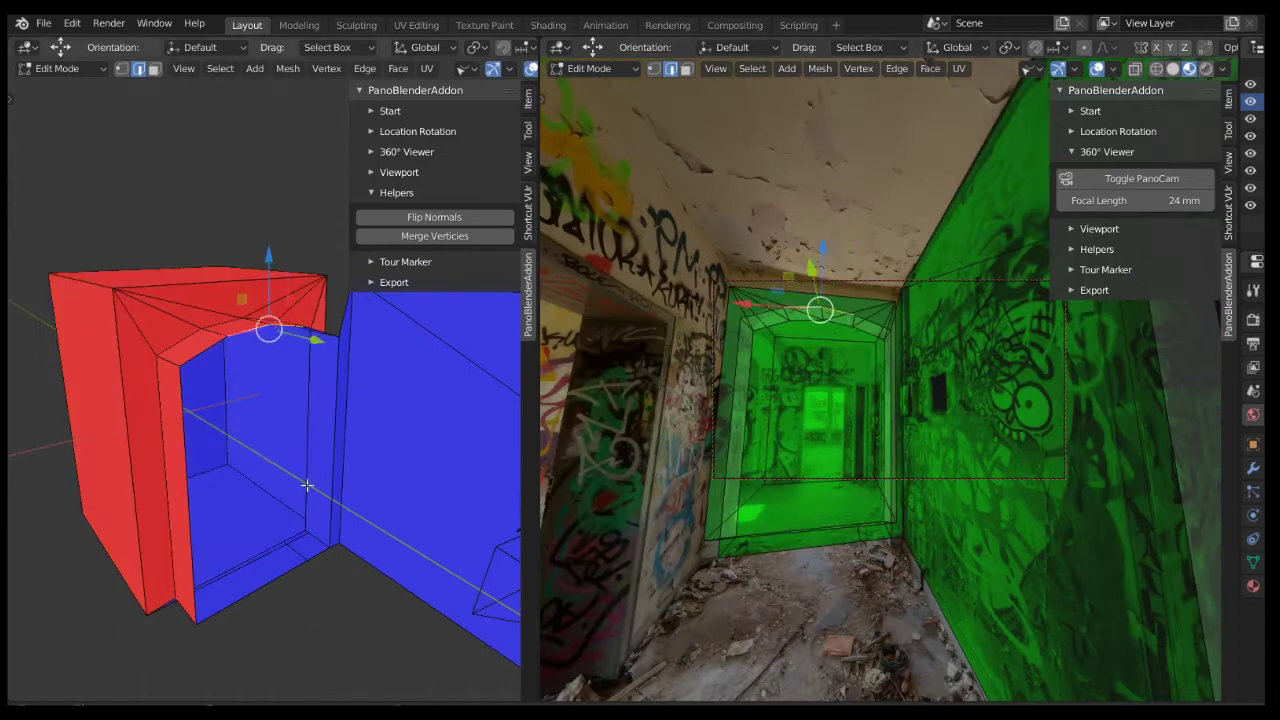
key("g")
key("z")
left_click(318, 445)
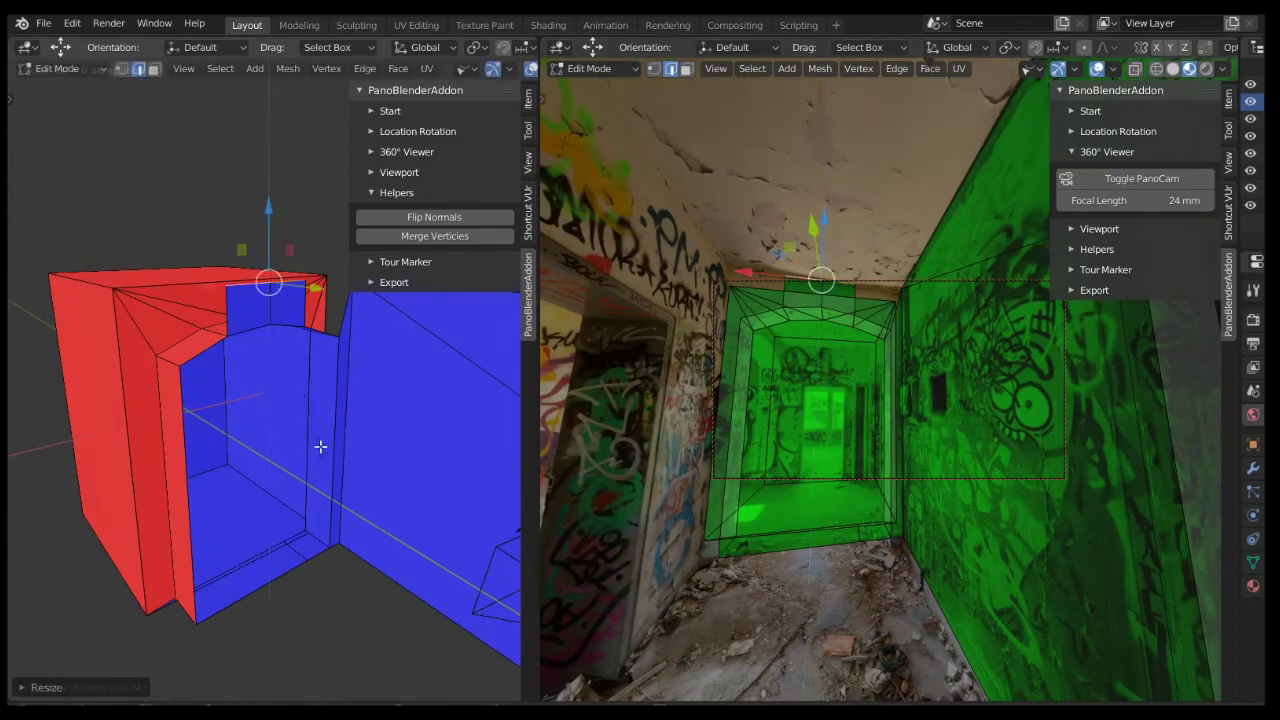
Step: From the front view, duplicate the face and reposition the copy along Z and X beside the doorway
scroll(323, 446, "up", 3)
mouse_move(280, 471)
middle_mouse_down()
mouse_move(235, 430)
mouse_move(152, 457)
middle_mouse_up()
scroll(152, 457, "down", 3)
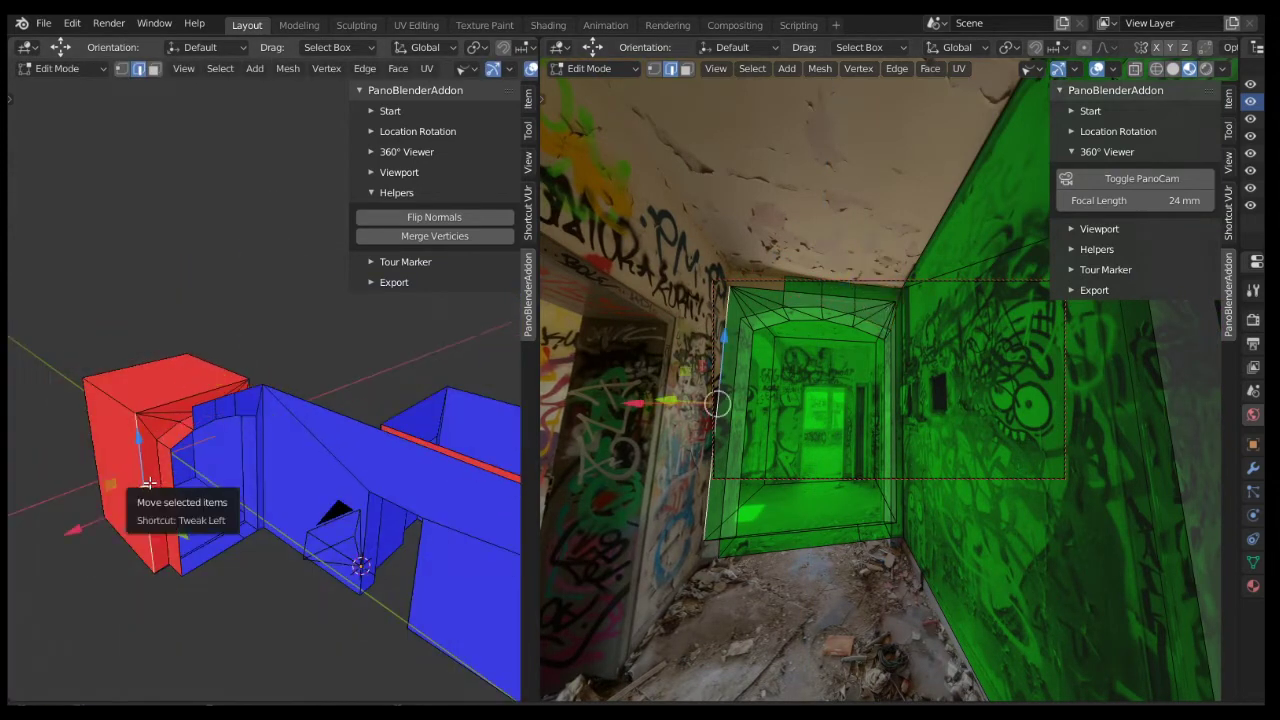
key("KP_1")
key("shift+d")
left_click(326, 428)
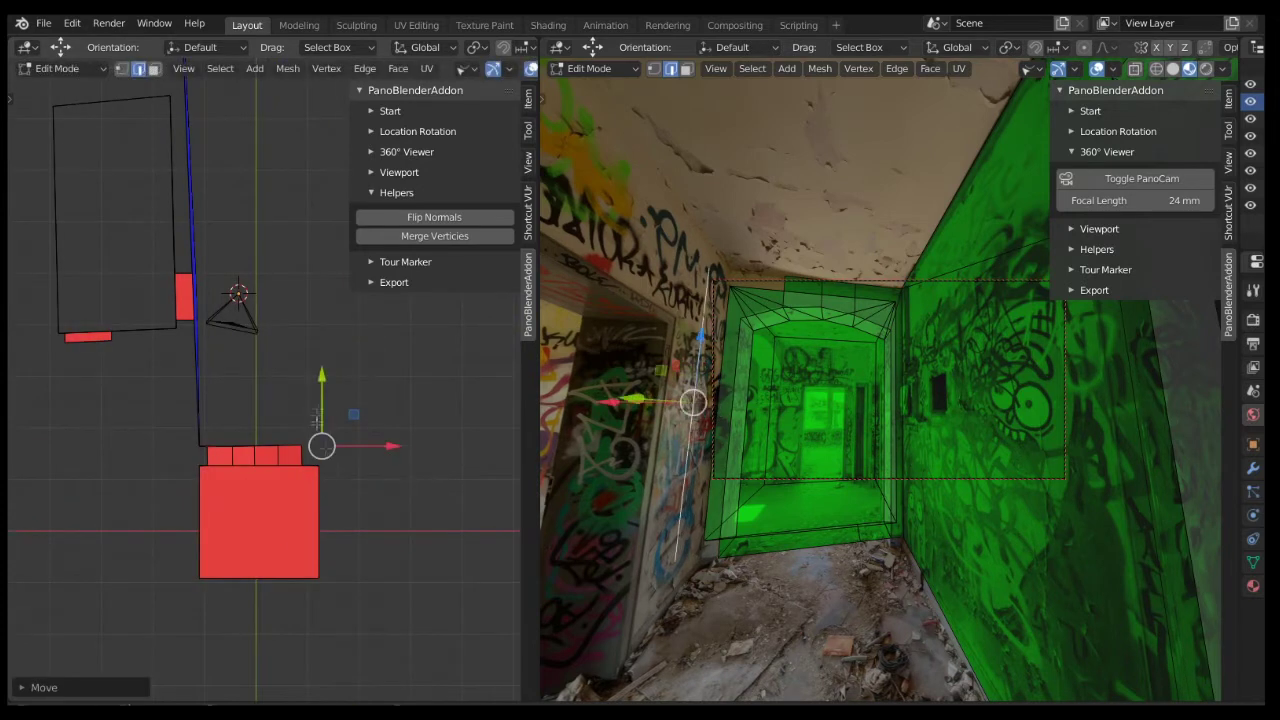
key("g")
key("x")
key("z")
left_click(307, 380)
key("g")
key("x")
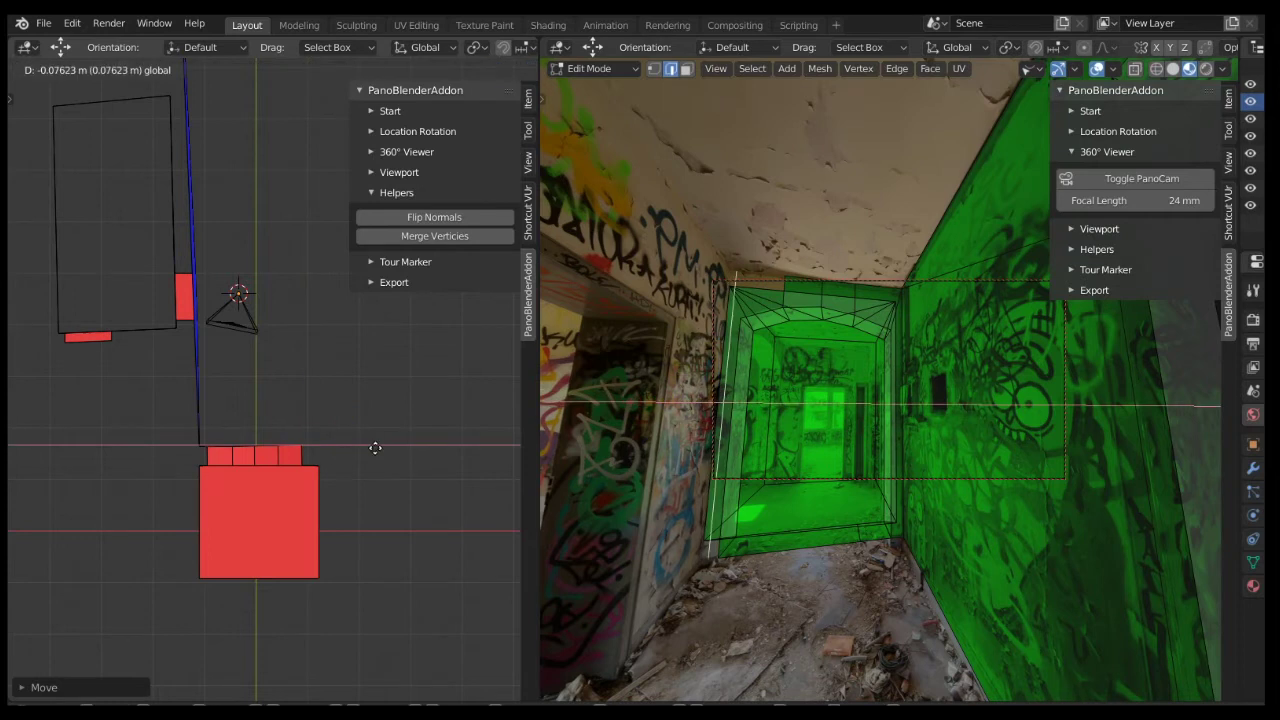
Step: Maximize the panorama viewport and set its focal length to 11 mm
middle_click_drag(382, 452, 240, 325)
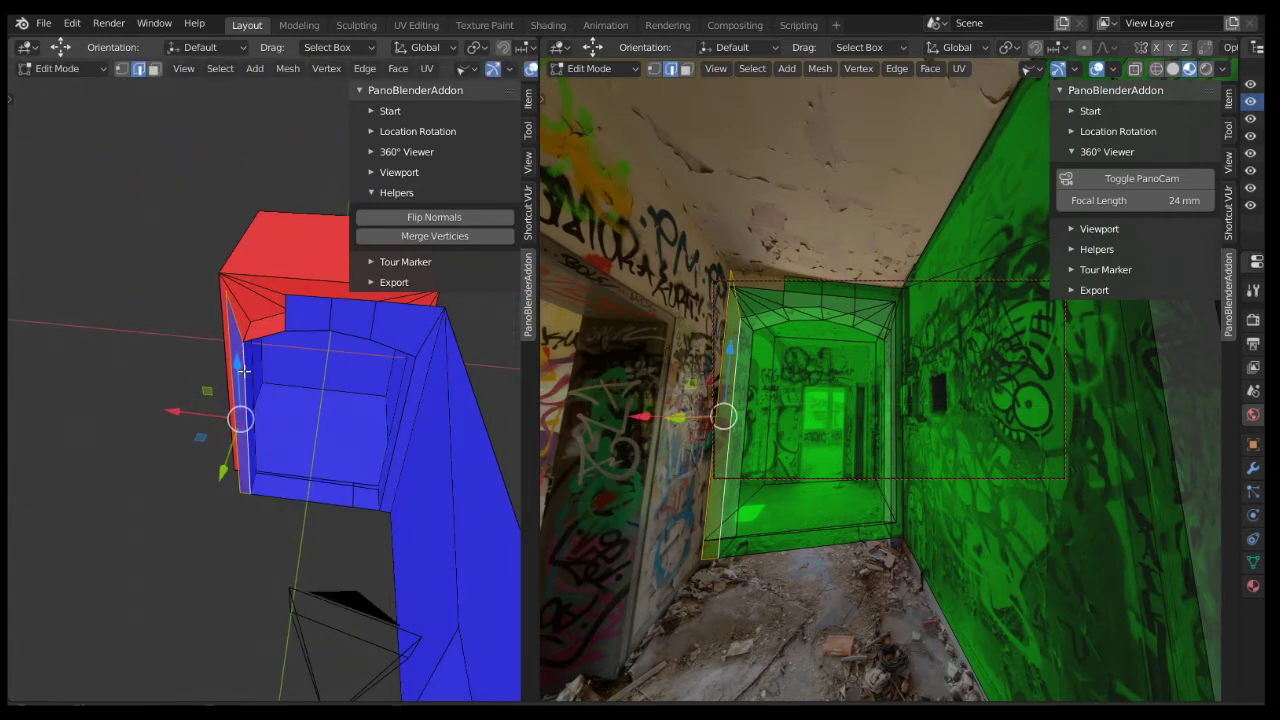
middle_click_drag(248, 373, 200, 380)
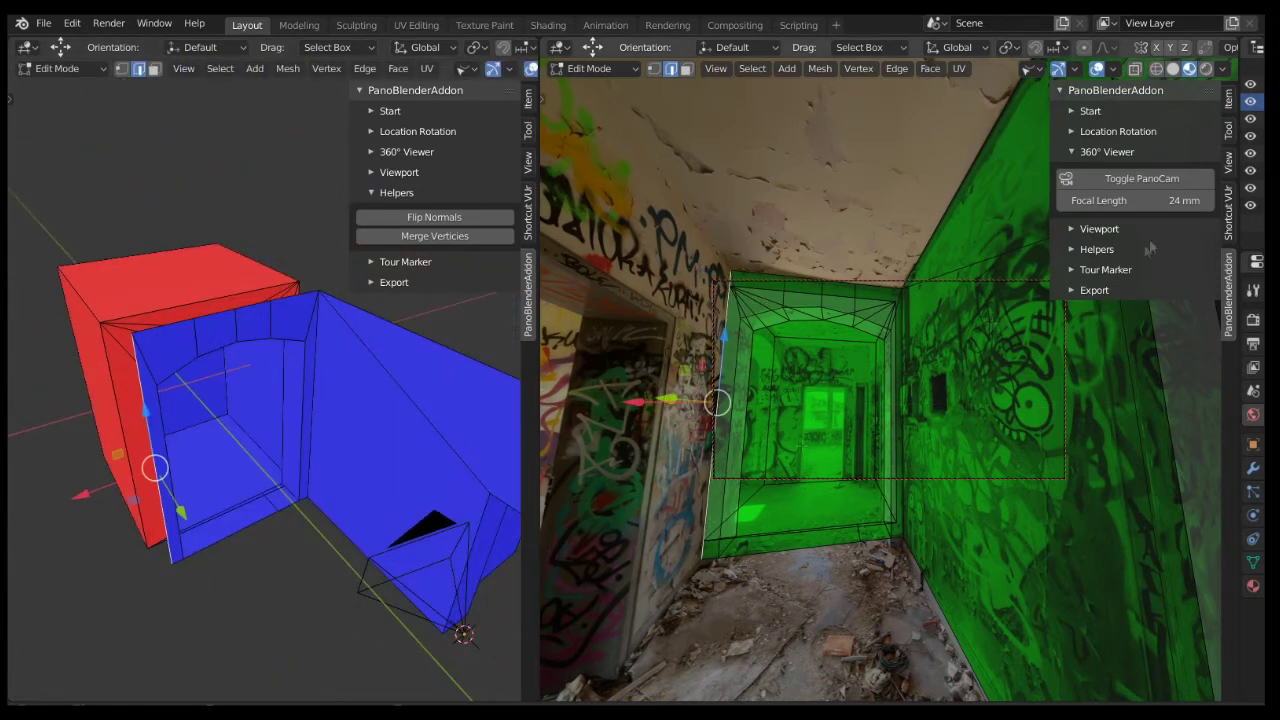
key("ctrl+space")
left_click_drag(1208, 195, 1150, 195)
Step: Extrude the corridor's end face and push it along Y down the hallway toward the window
key("e")
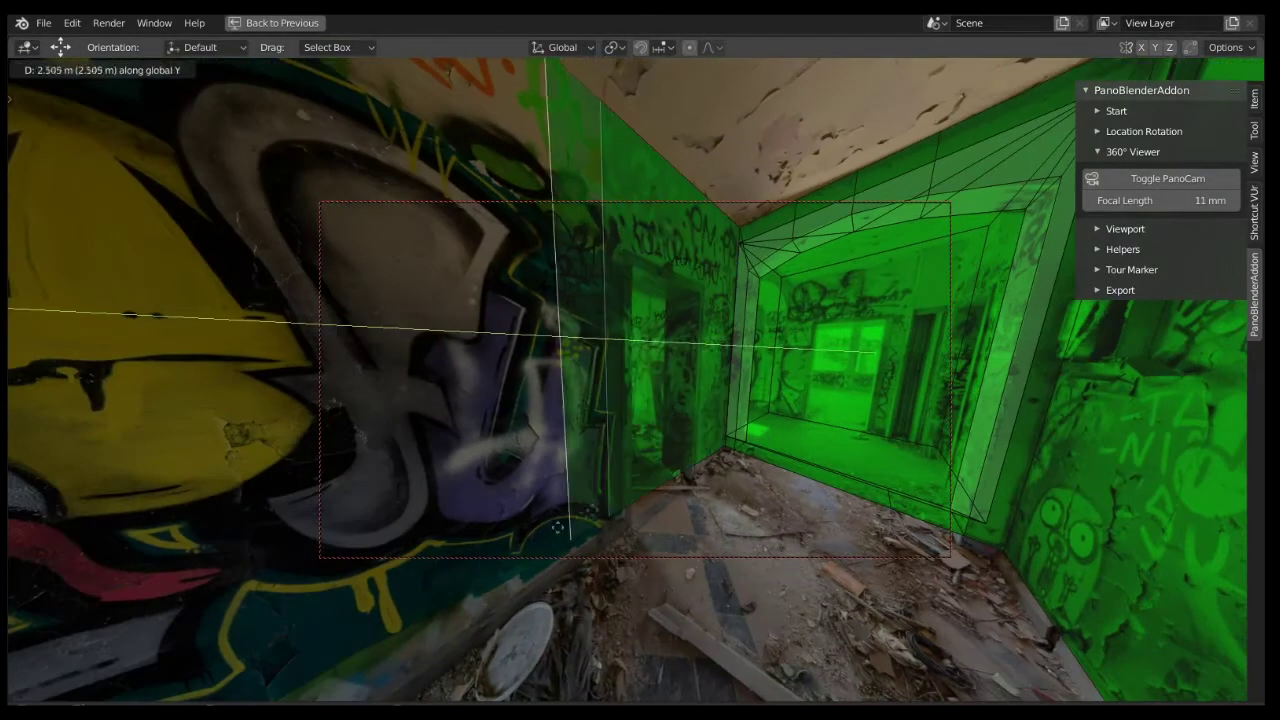
left_click(300, 330)
mouse_move(300, 330)
middle_mouse_down()
mouse_move(645, 470)
mouse_move(600, 400)
middle_mouse_up()
key("g")
key("x")
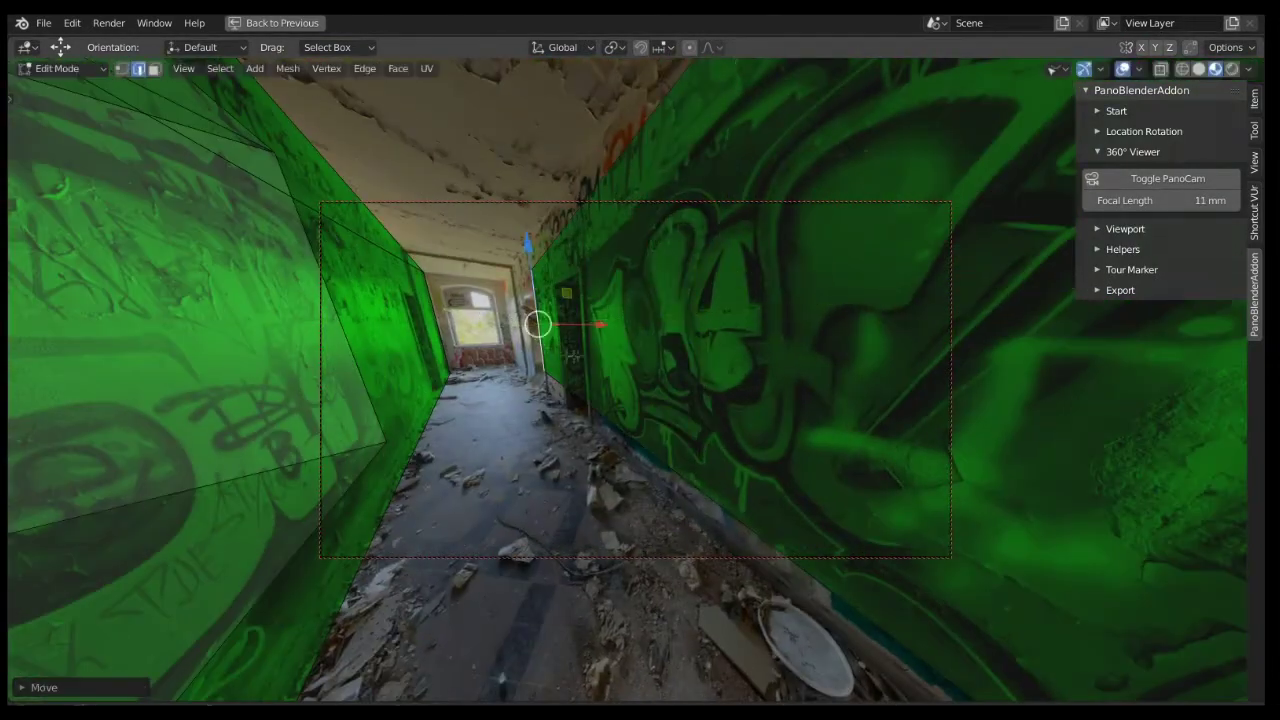
key("Escape")
key("g")
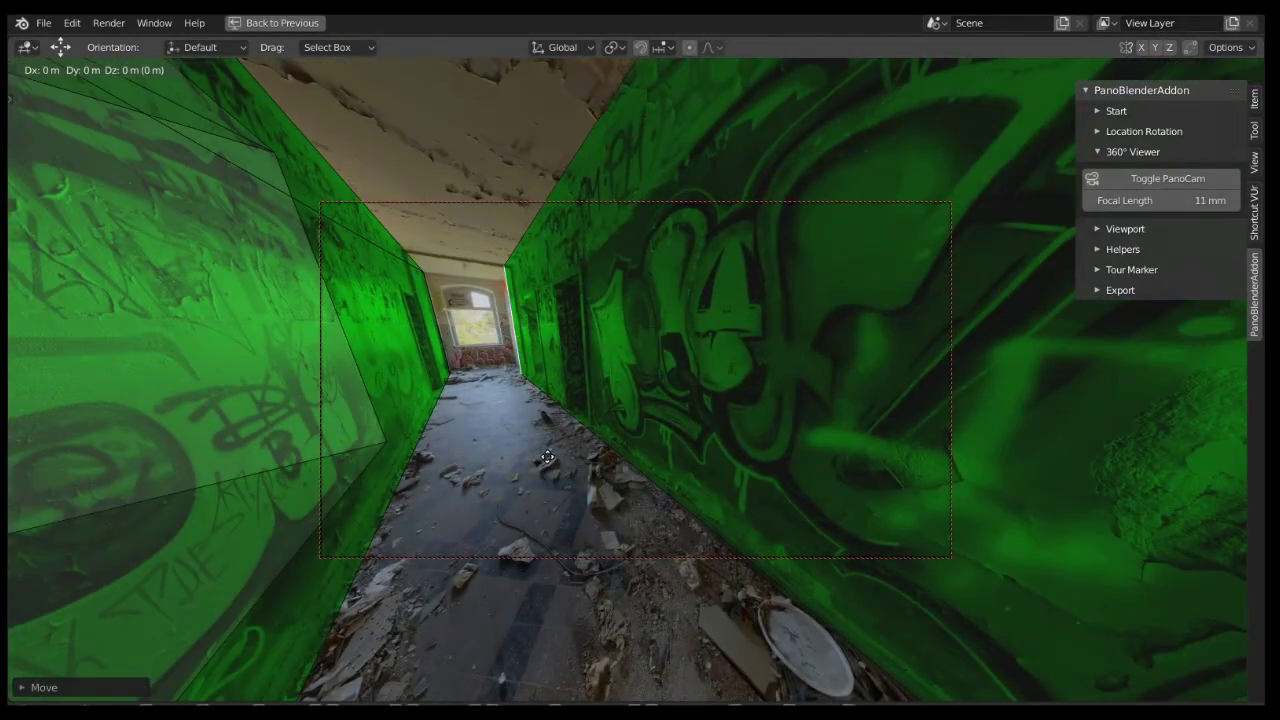
left_click(538, 444)
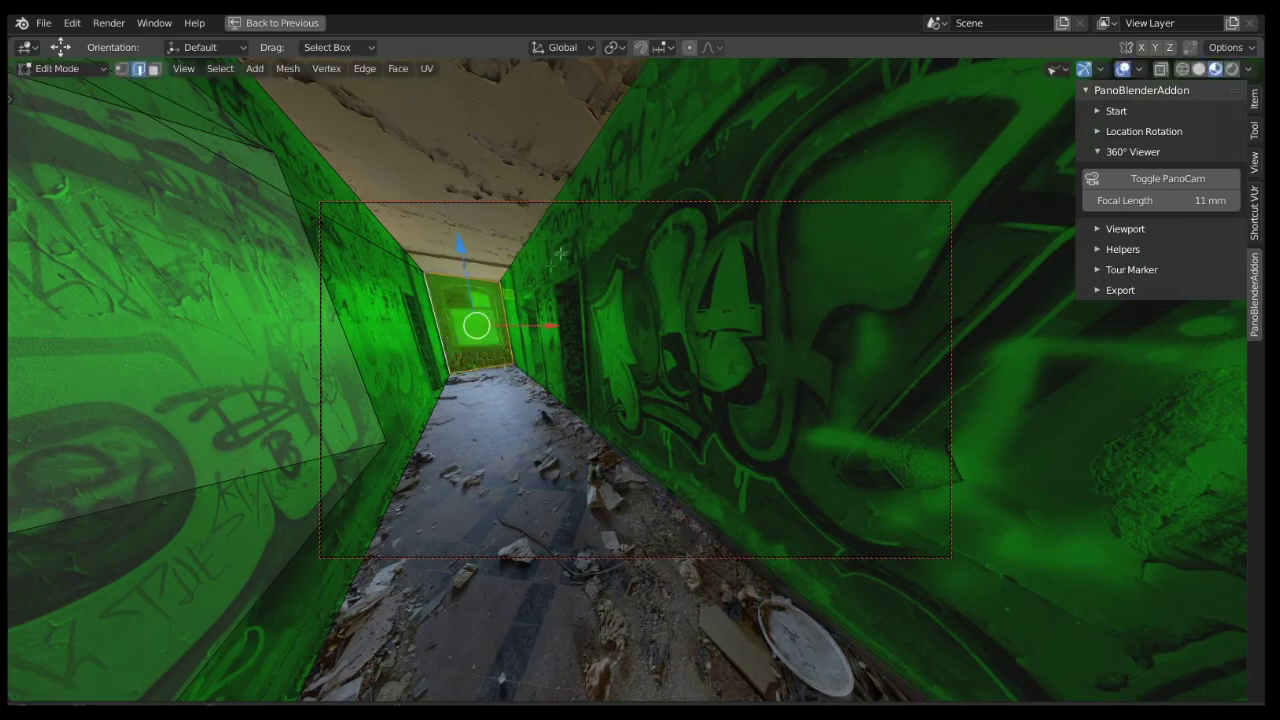
Step: Look over the graffiti wall and doorway, then restore the split two-view layout
mouse_move(548, 243)
middle_mouse_down()
mouse_move(637, 334)
mouse_move(737, 392)
middle_mouse_up()
mouse_move(815, 481)
middle_mouse_down()
mouse_move(763, 509)
mouse_move(836, 487)
middle_mouse_up()
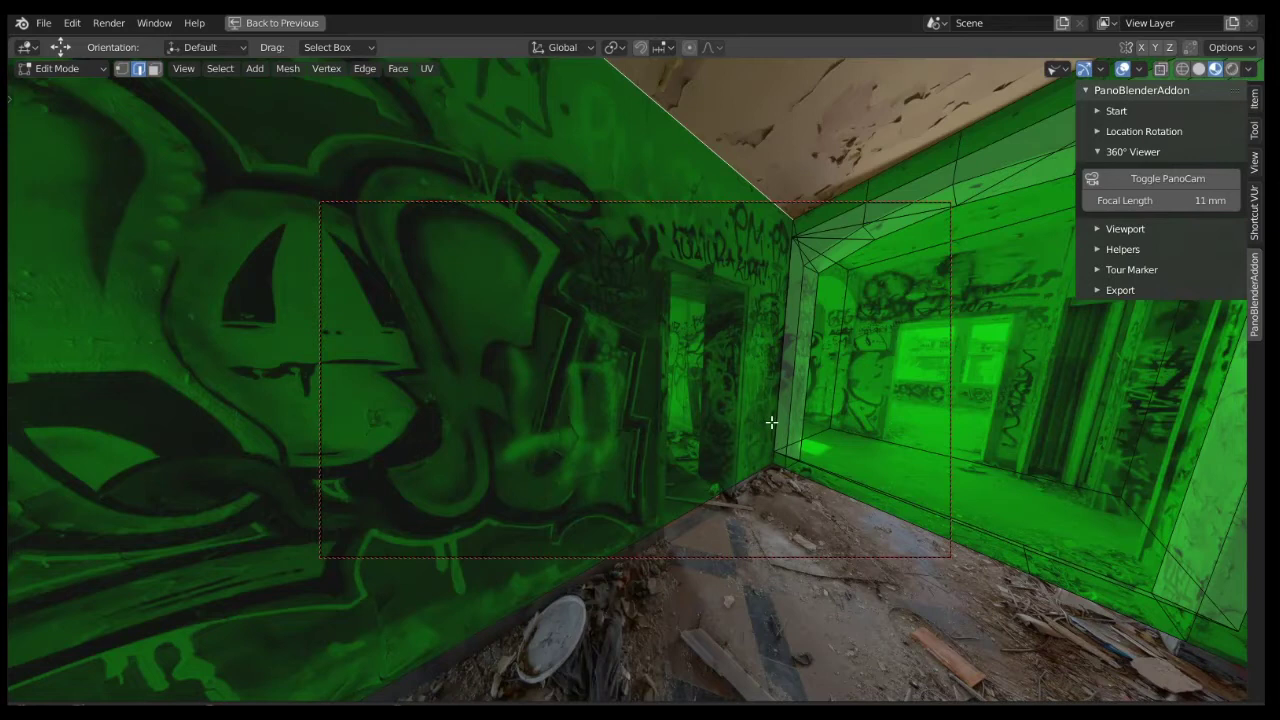
key("ctrl+space")
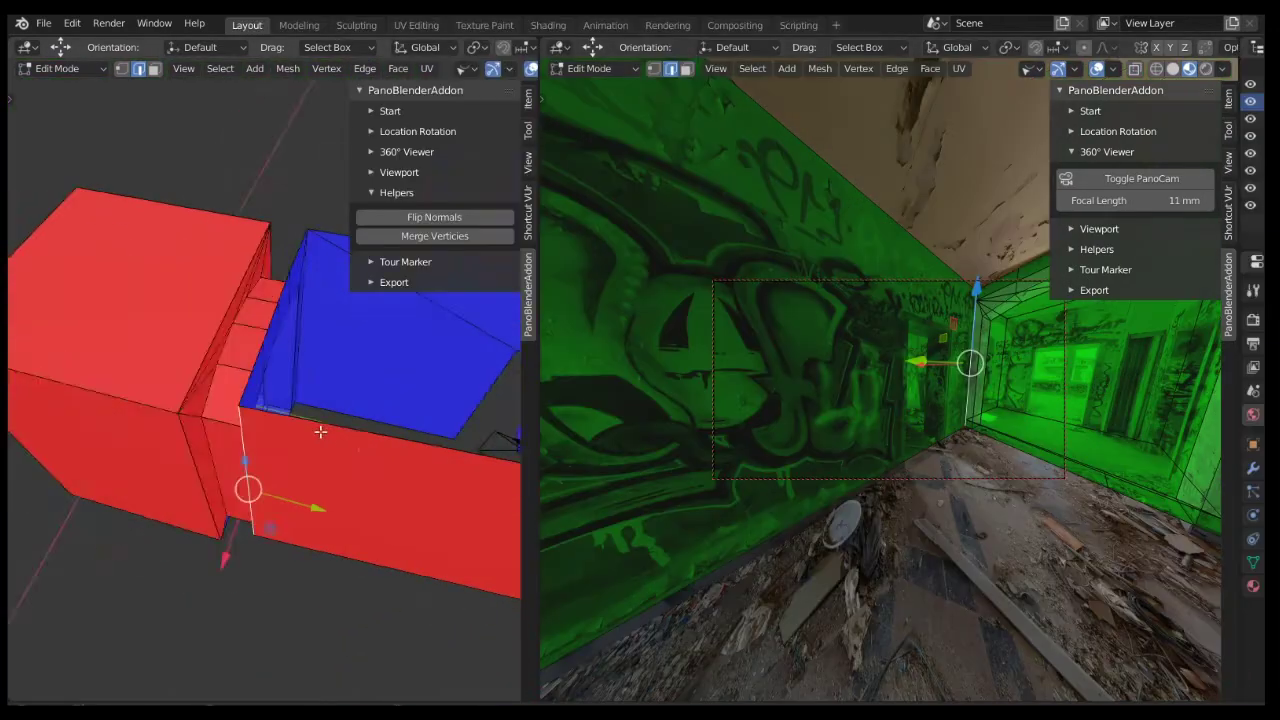
Step: Slide the selected edge along the X axis while turning the panorama toward the side room
scroll(1077, 524, "up", 5)
mouse_move(1077, 524)
middle_mouse_down()
mouse_move(894, 583)
mouse_move(960, 560)
middle_mouse_up()
middle_click_drag(250, 300, 301, 346)
key("g")
key("Escape")
key("g")
key("x")
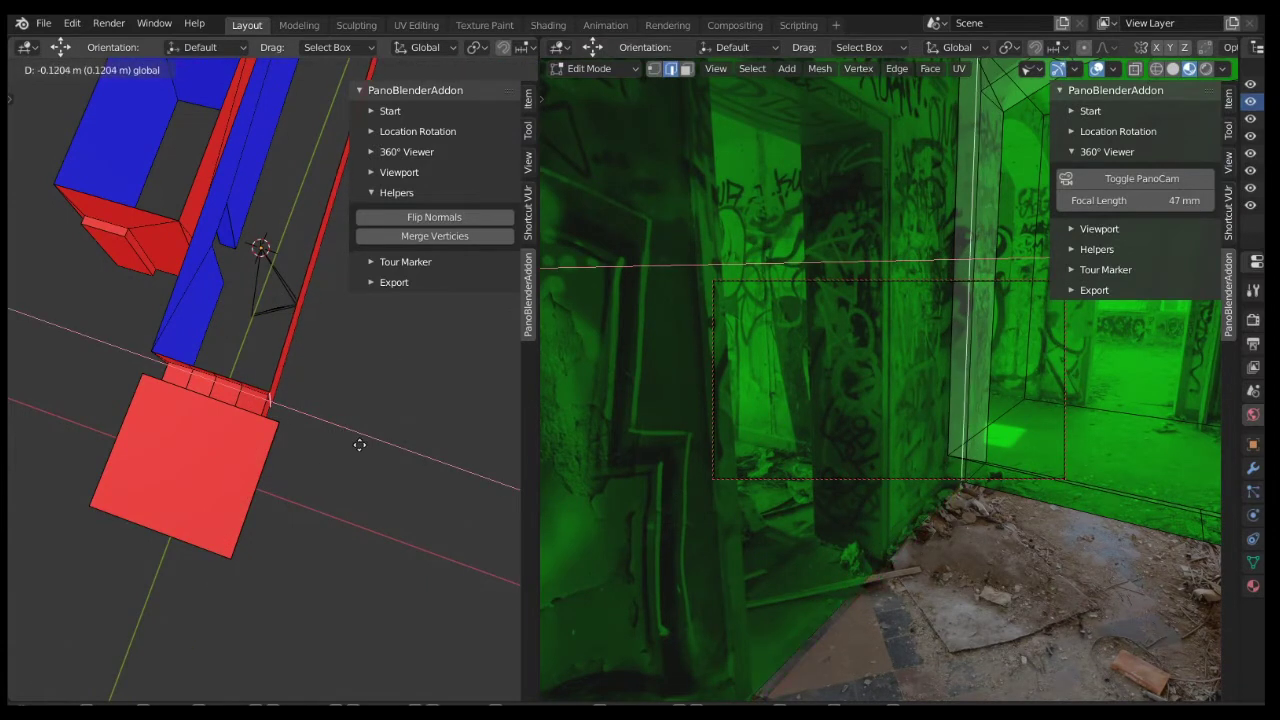
left_click(359, 444)
Step: Move the edge along Y until it lines up with the panorama's wall
mouse_move(600, 460)
middle_mouse_down()
mouse_move(887, 492)
mouse_move(871, 443)
mouse_move(873, 465)
middle_mouse_up()
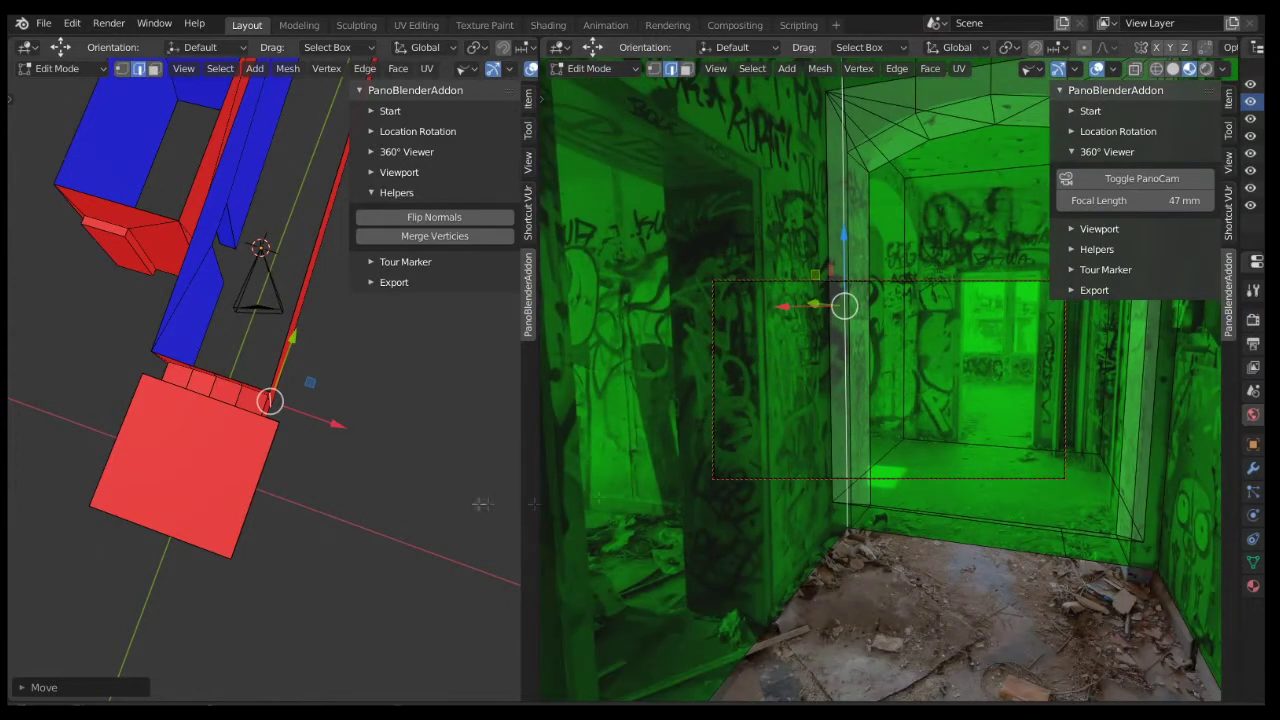
left_click_drag(293, 338, 305, 335)
left_click(311, 337)
mouse_move(700, 520)
middle_mouse_down()
mouse_move(694, 500)
mouse_move(657, 489)
mouse_move(1025, 630)
middle_mouse_up()
left_click_drag(296, 332, 297, 343)
Step: Move the large wall face onto the graffiti wall in the panorama
mouse_move(297, 343)
middle_mouse_down()
mouse_move(330, 300)
mouse_move(325, 492)
mouse_move(335, 295)
middle_mouse_up()
left_click(330, 300)
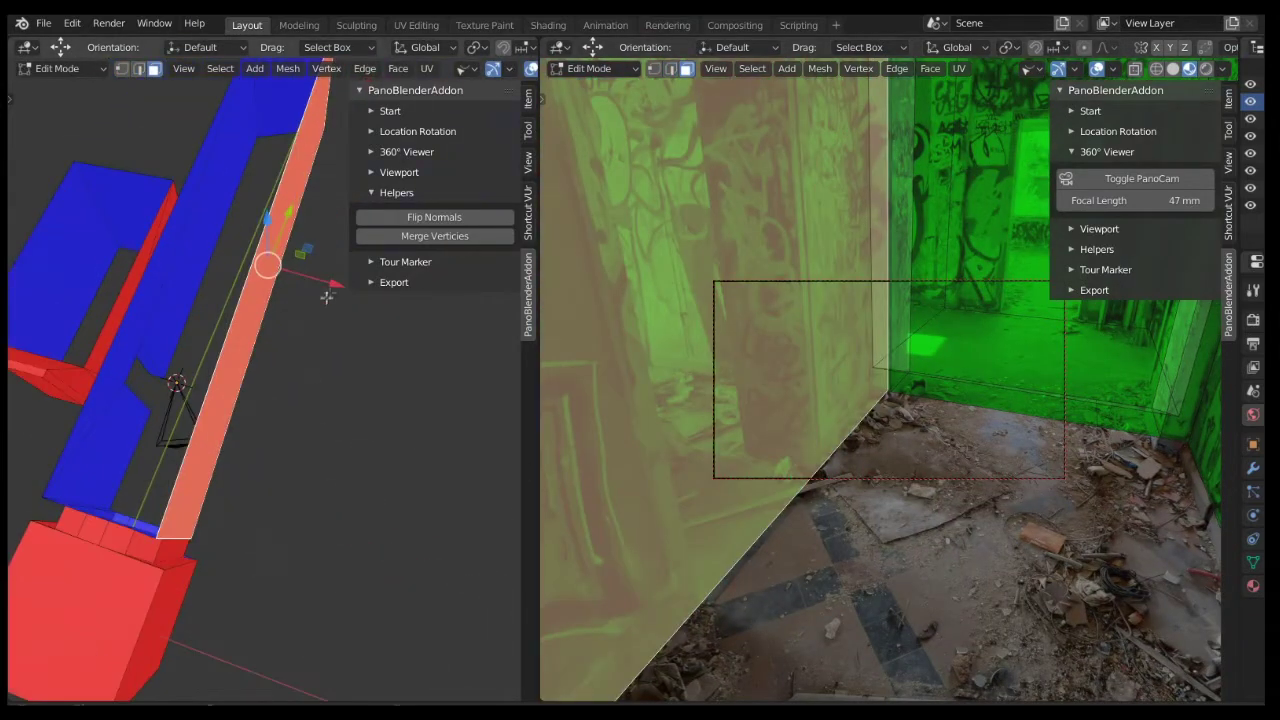
key("g")
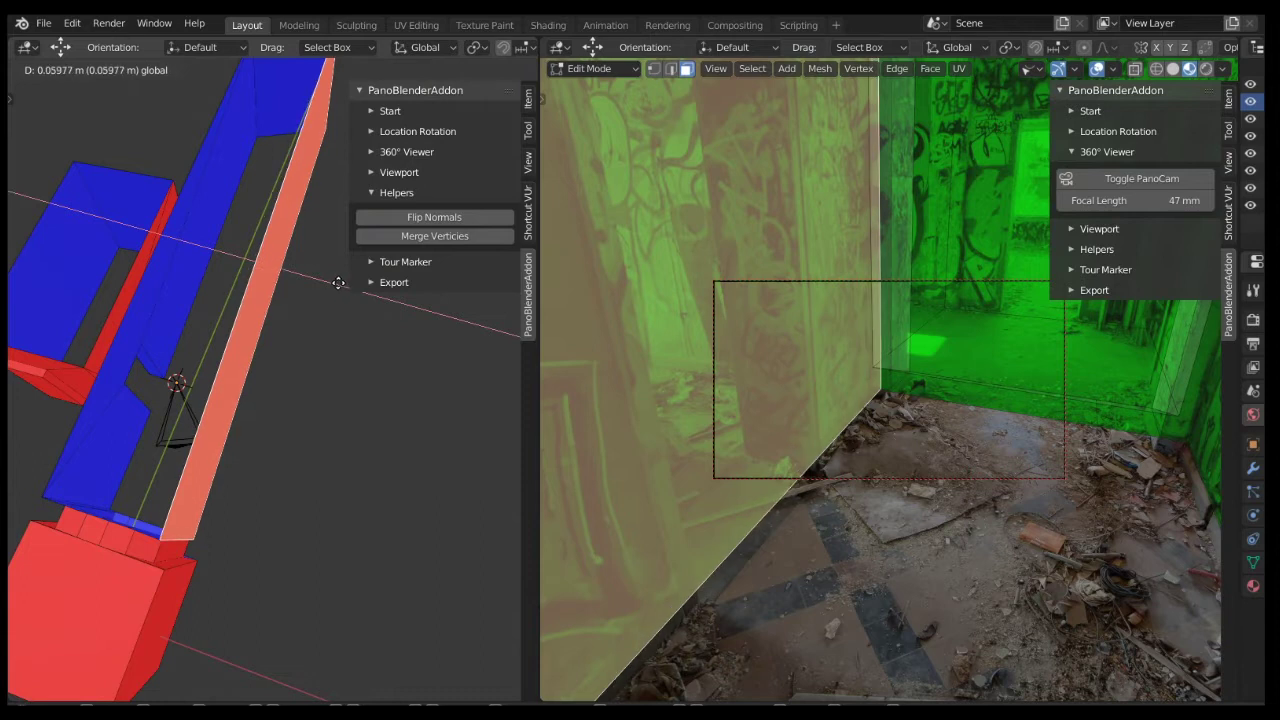
left_click(340, 284)
Step: Turn the panorama to check the wall fit and look down the corridor
mouse_move(640, 500)
middle_mouse_down()
mouse_move(764, 550)
mouse_move(900, 500)
middle_mouse_up()
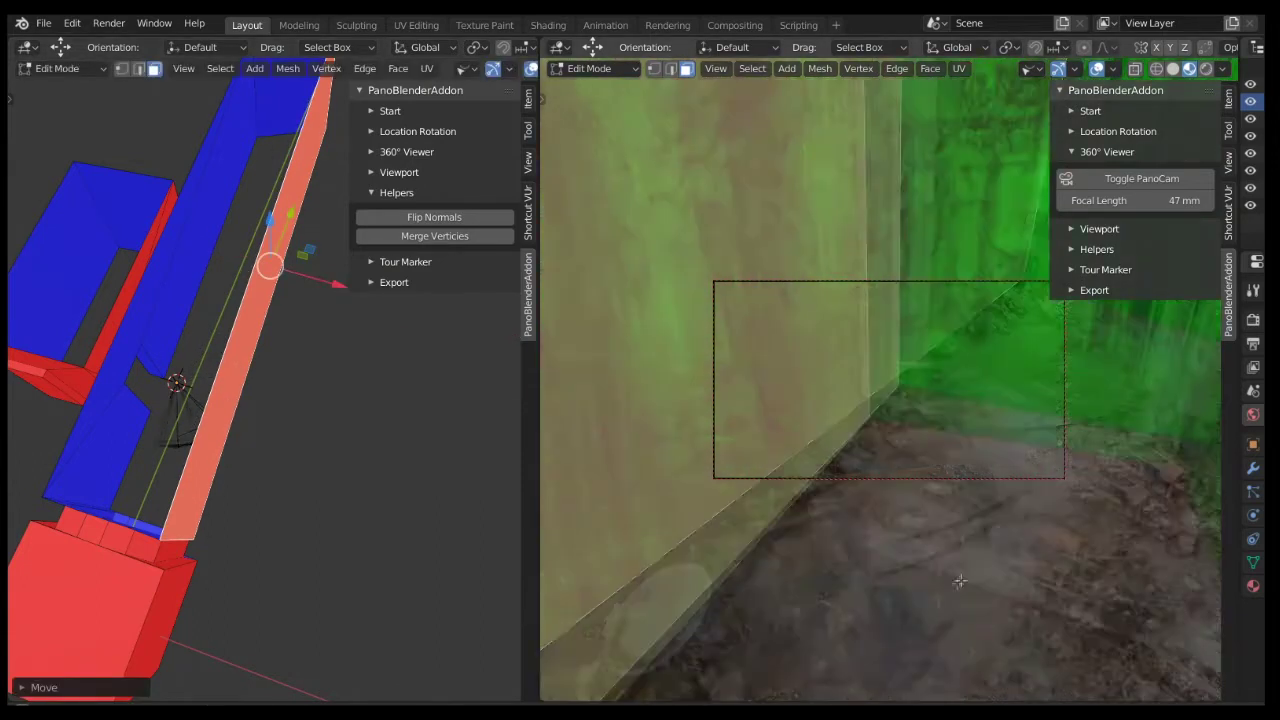
middle_click_drag(200, 450, 254, 448)
middle_click_drag(620, 480, 750, 500)
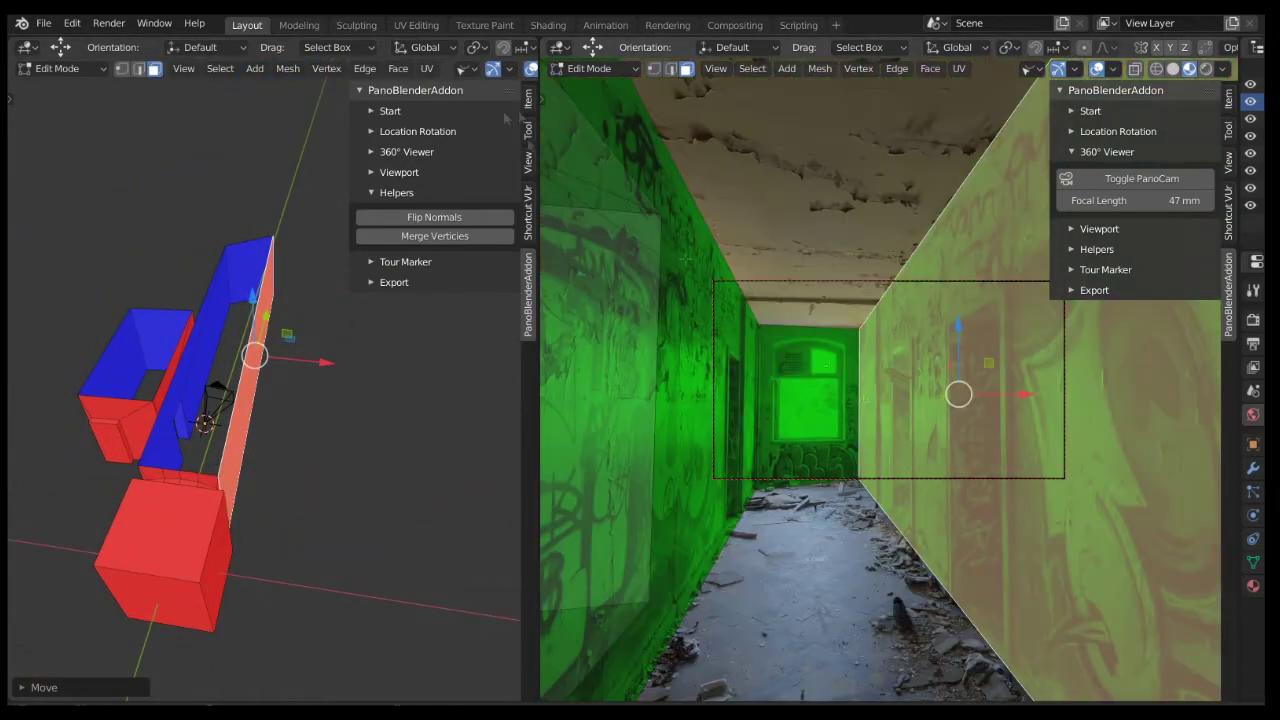
Step: In edge mode with X-ray on, move the selected edge along Y, then along X
key("2")
middle_click_drag(250, 400, 320, 363)
key("alt+z")
key("g")
key("y")
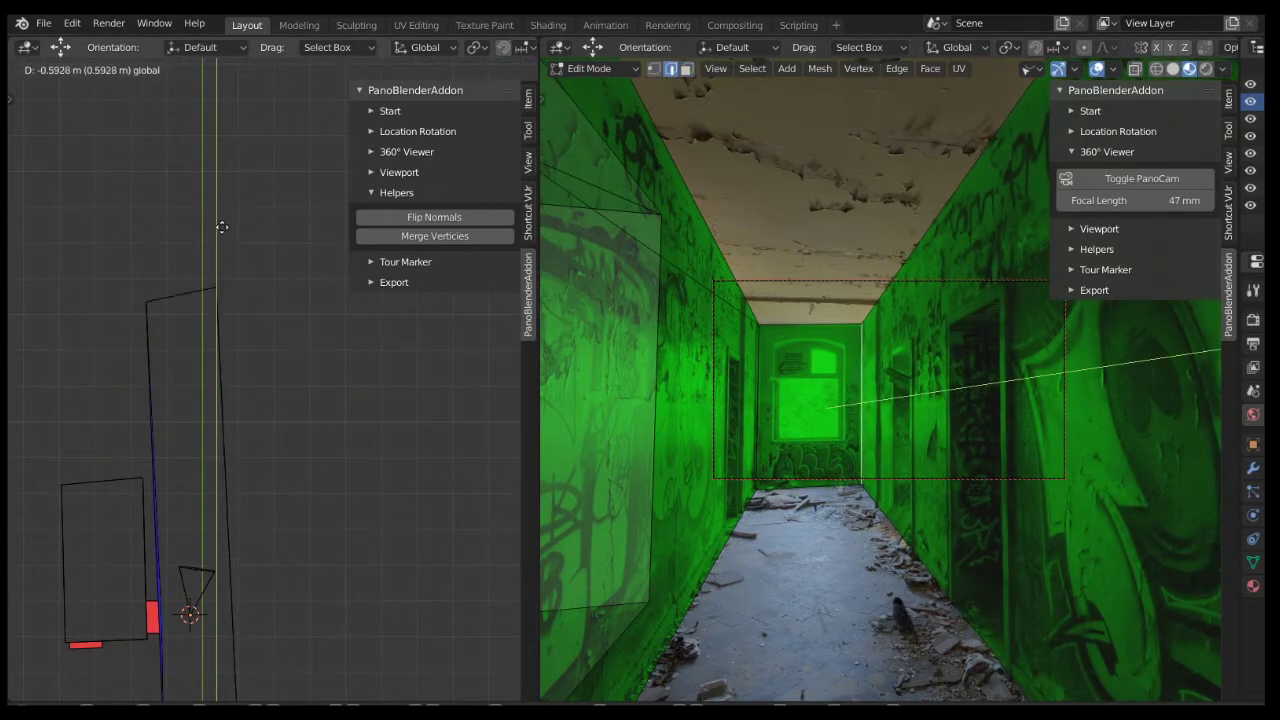
left_click(223, 240)
key("g")
key("x")
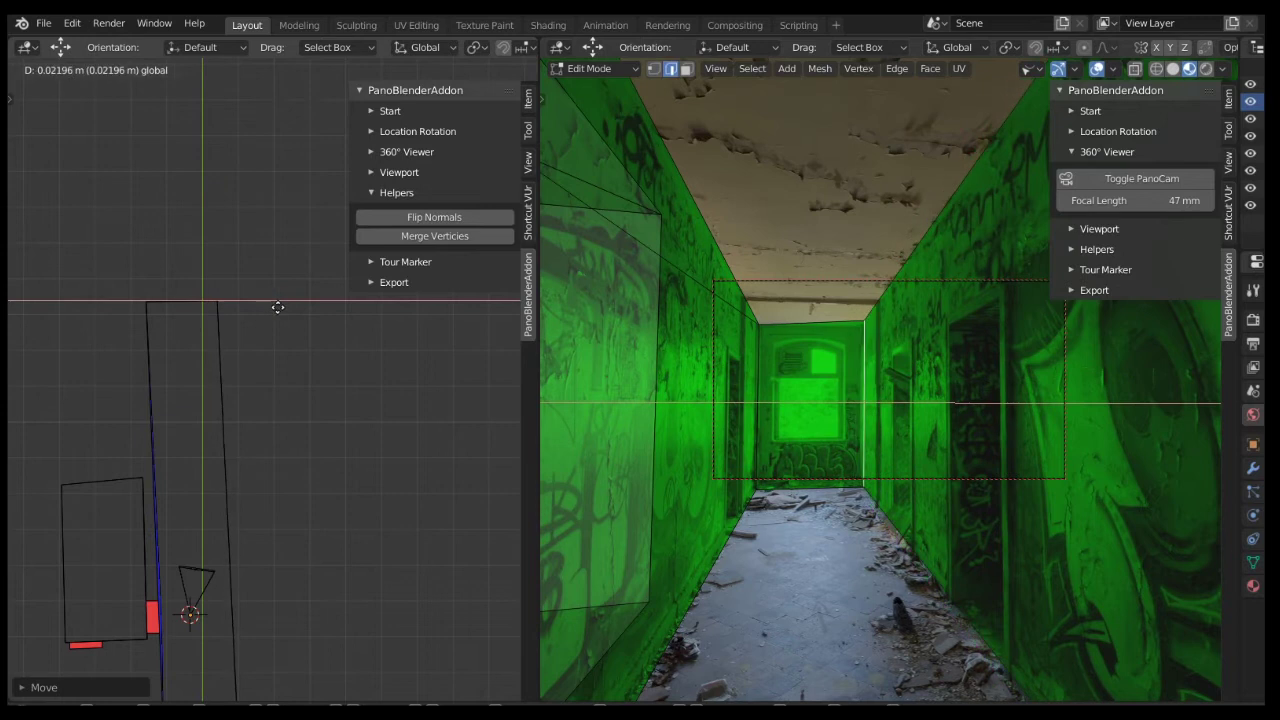
left_click(278, 307)
Step: Move the corridor's end face along Y into position
key("3")
key("alt+z")
left_click(171, 306)
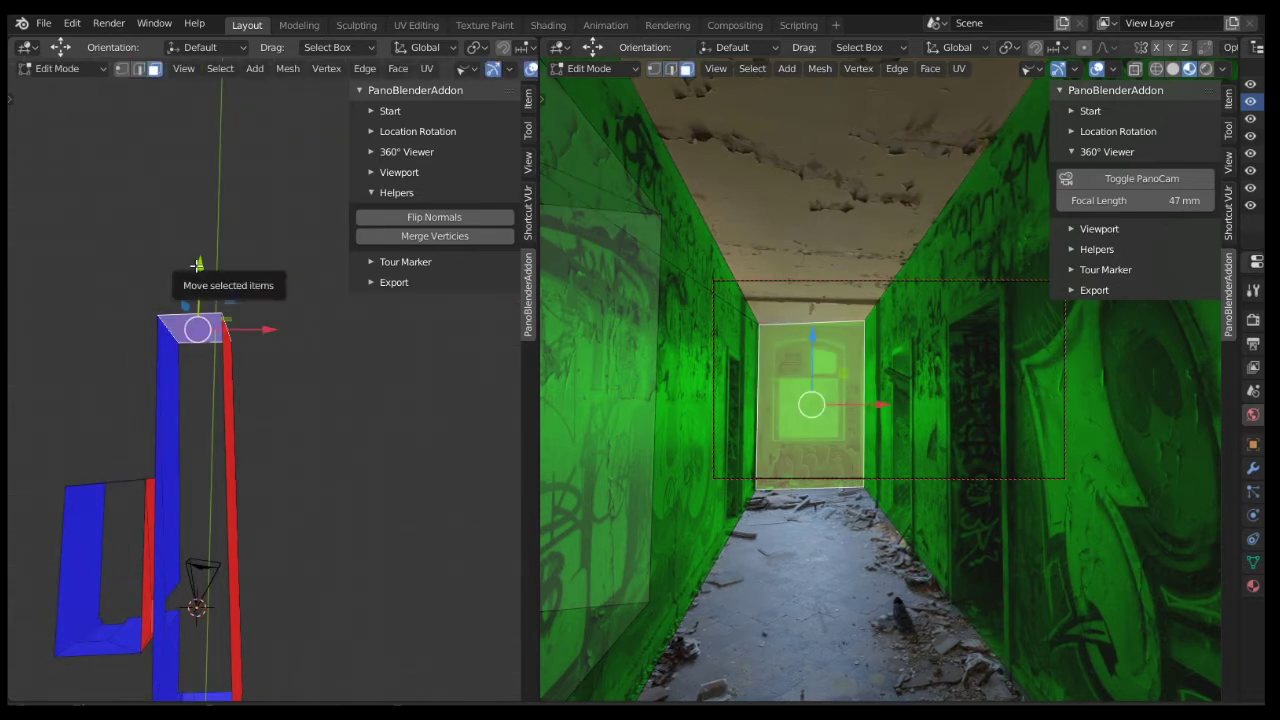
key("g")
key("y")
left_click(203, 247)
key("g")
left_click(270, 357)
Step: Flip the normals of the corridor mesh's inverted faces
scroll(1002, 541, "up", 5)
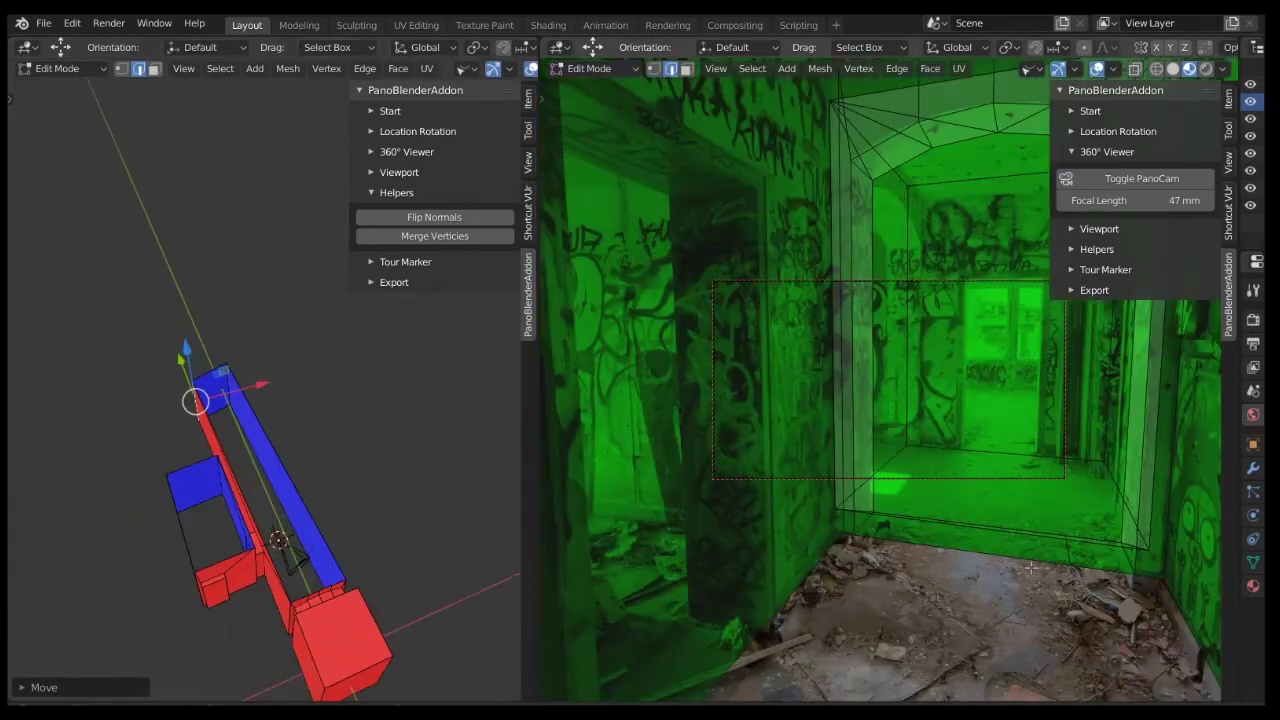
middle_click_drag(260, 450, 320, 490)
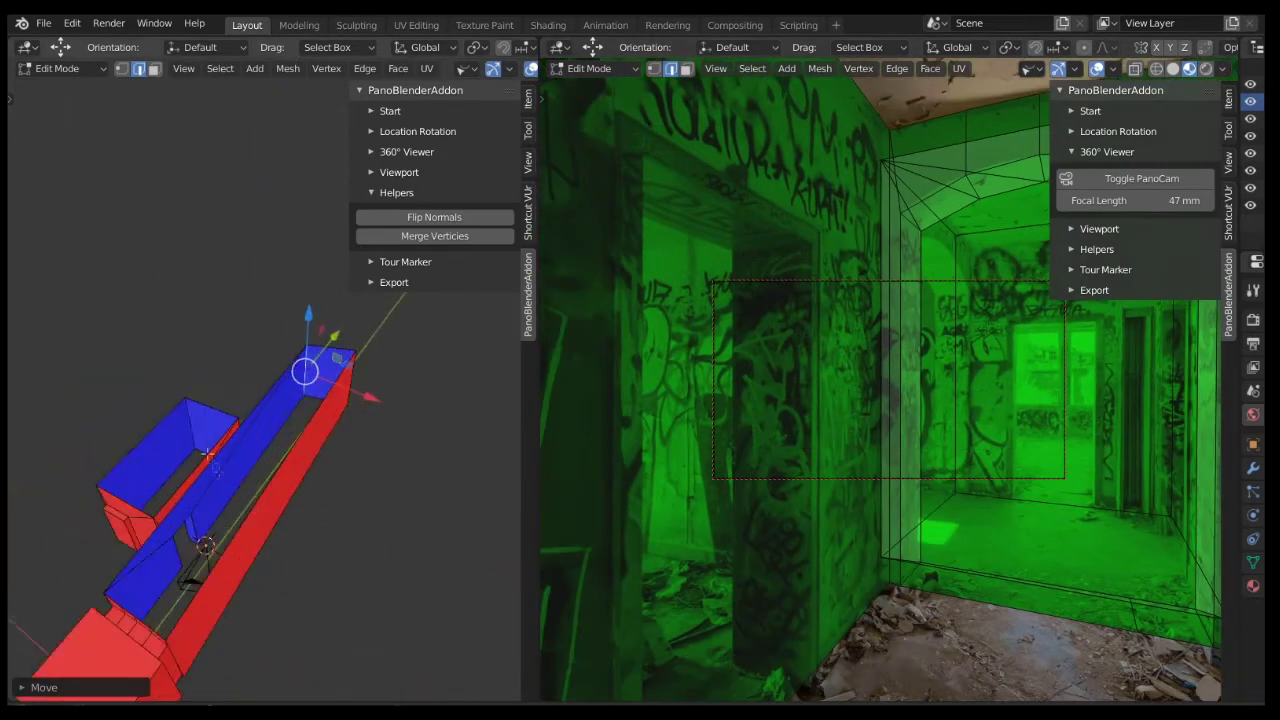
middle_click_drag(320, 490, 260, 428)
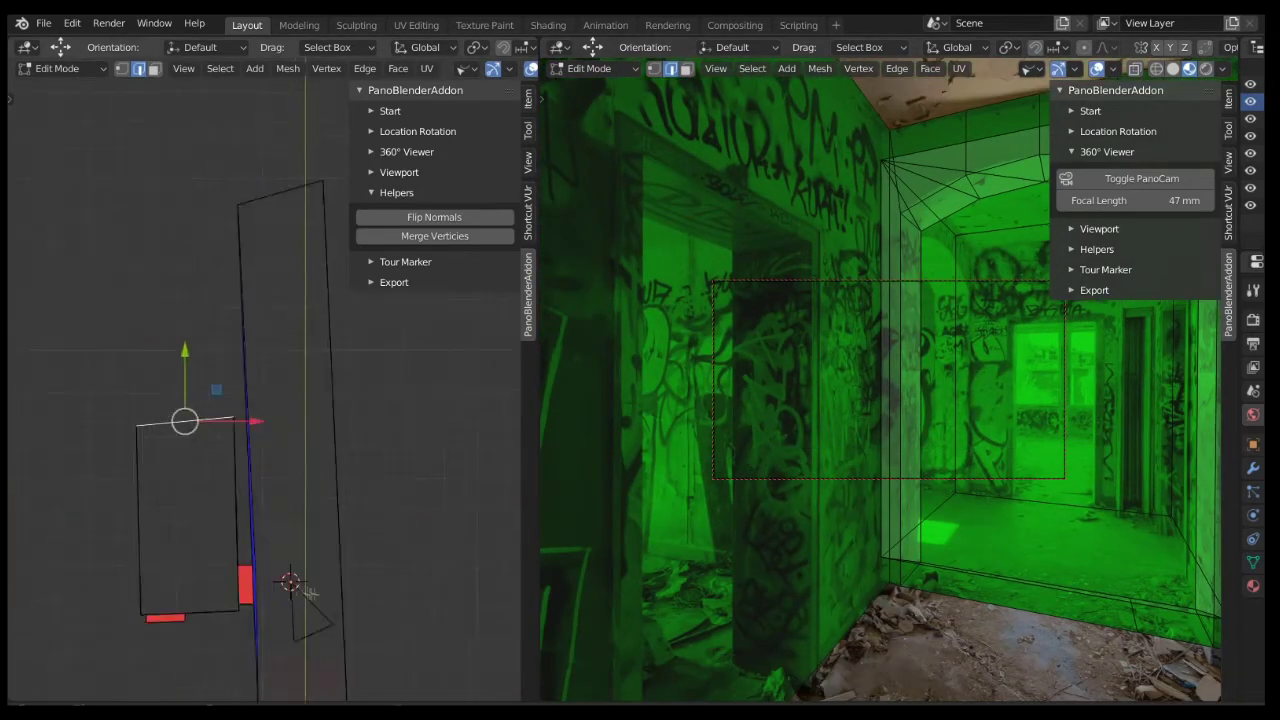
key("1")
middle_click_drag(240, 334, 418, 479)
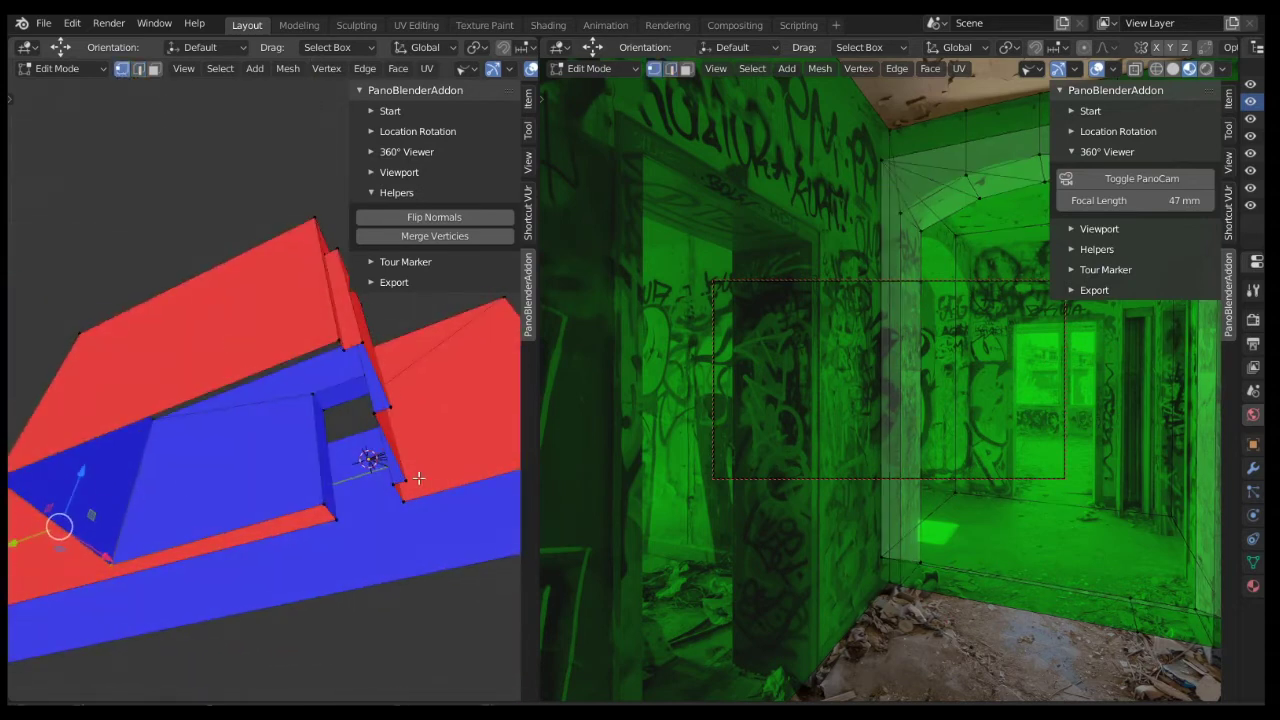
key("shift+n")
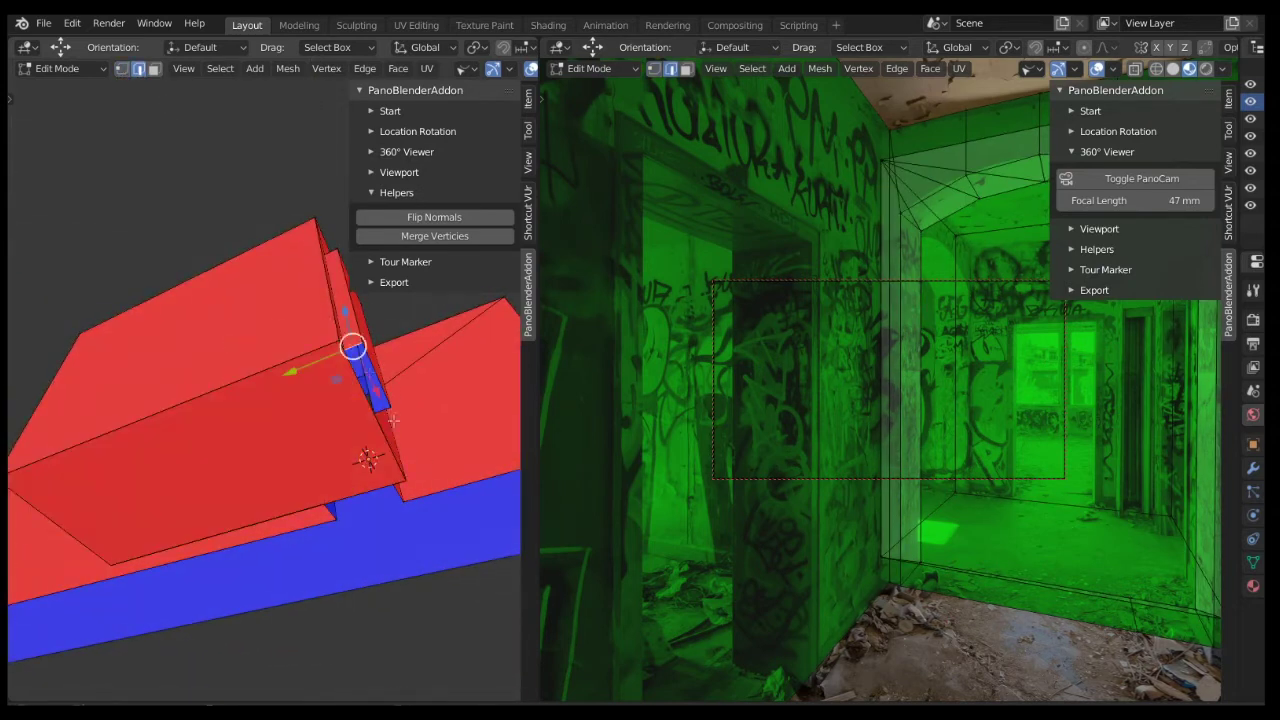
middle_click_drag(411, 460, 361, 395)
middle_click_drag(358, 472, 380, 400)
Step: Deselect all and inspect the floor face in a full-window panorama view
left_click(121, 70)
middle_click_drag(390, 500, 399, 529)
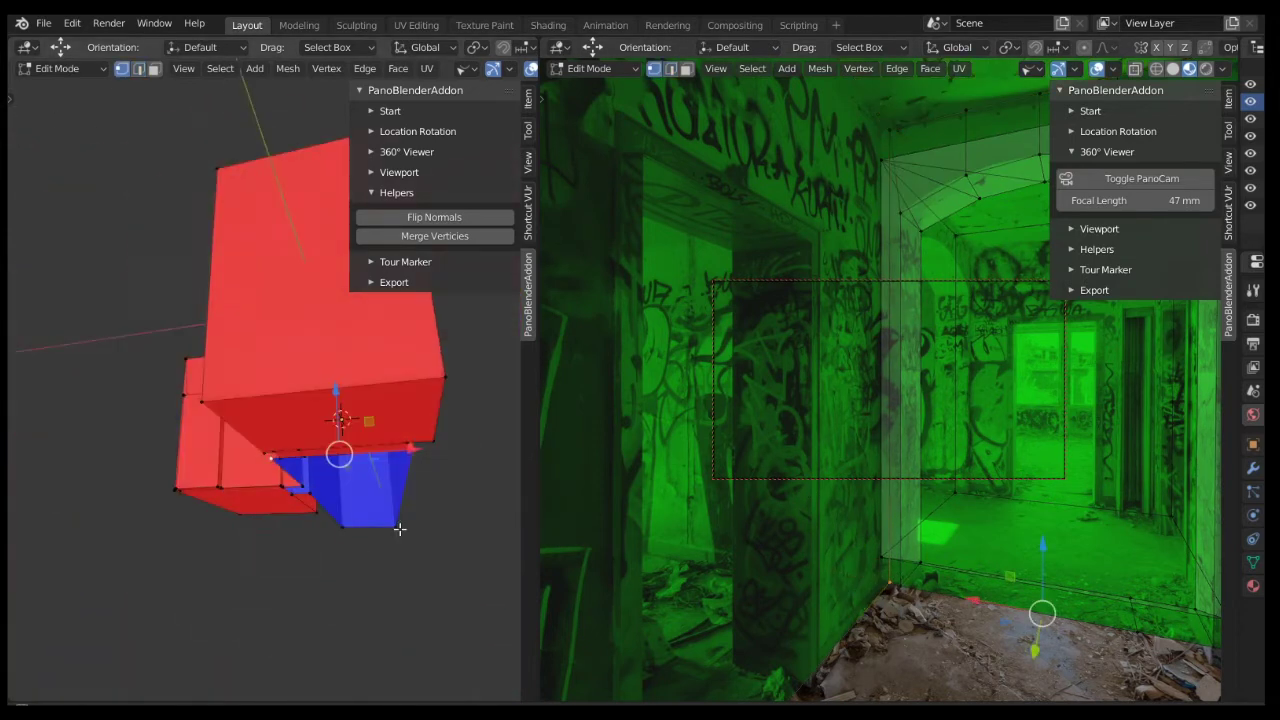
left_click(391, 537)
key("z")
key("Tab")
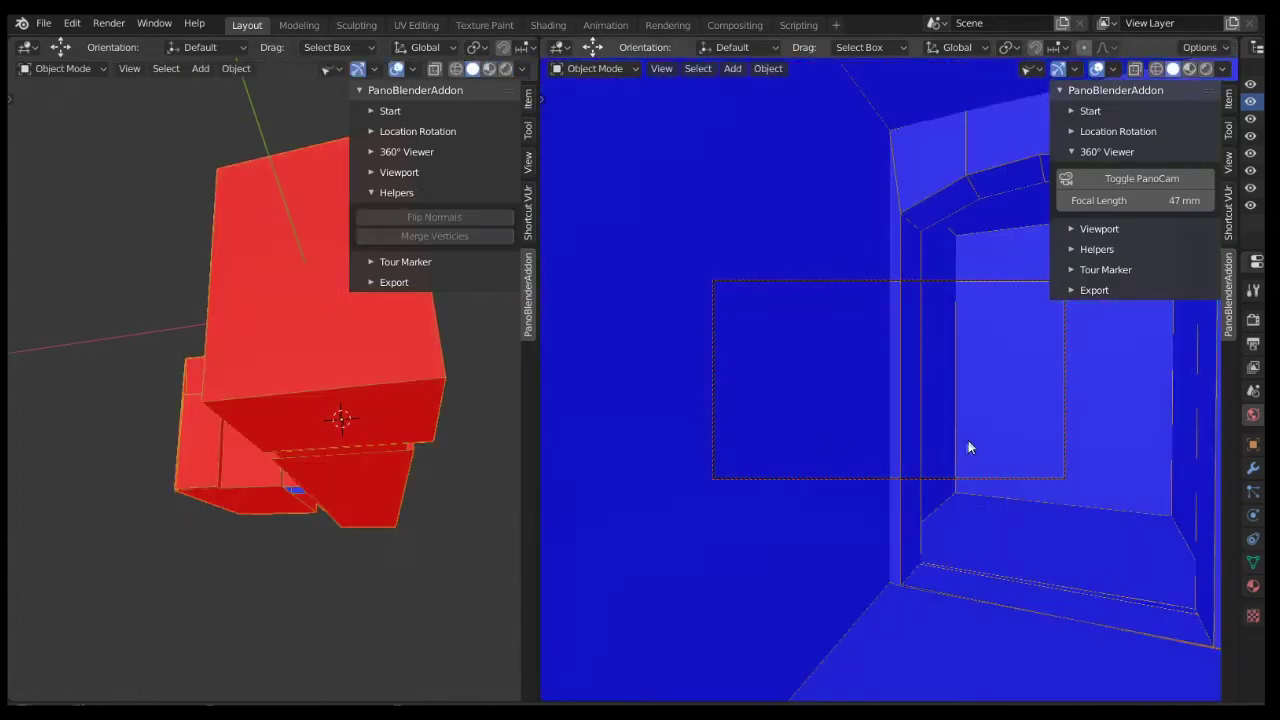
key("ctrl+space")
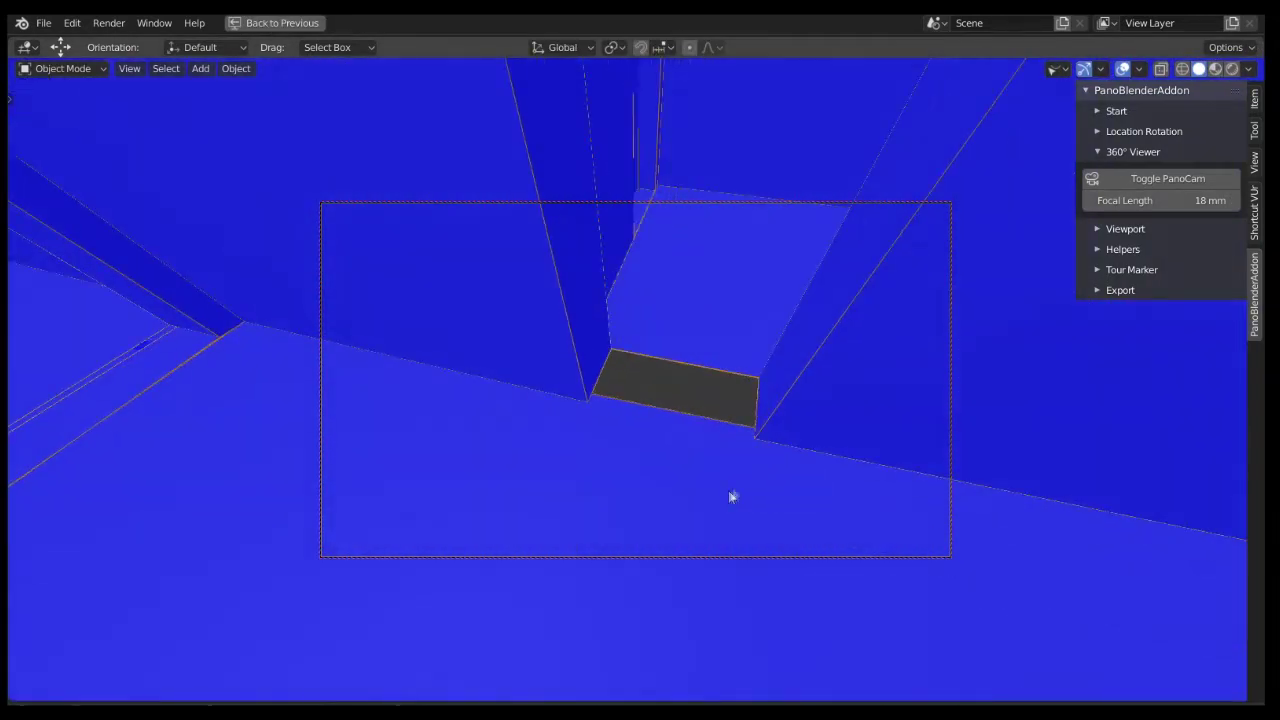
key("Tab")
left_click(674, 390)
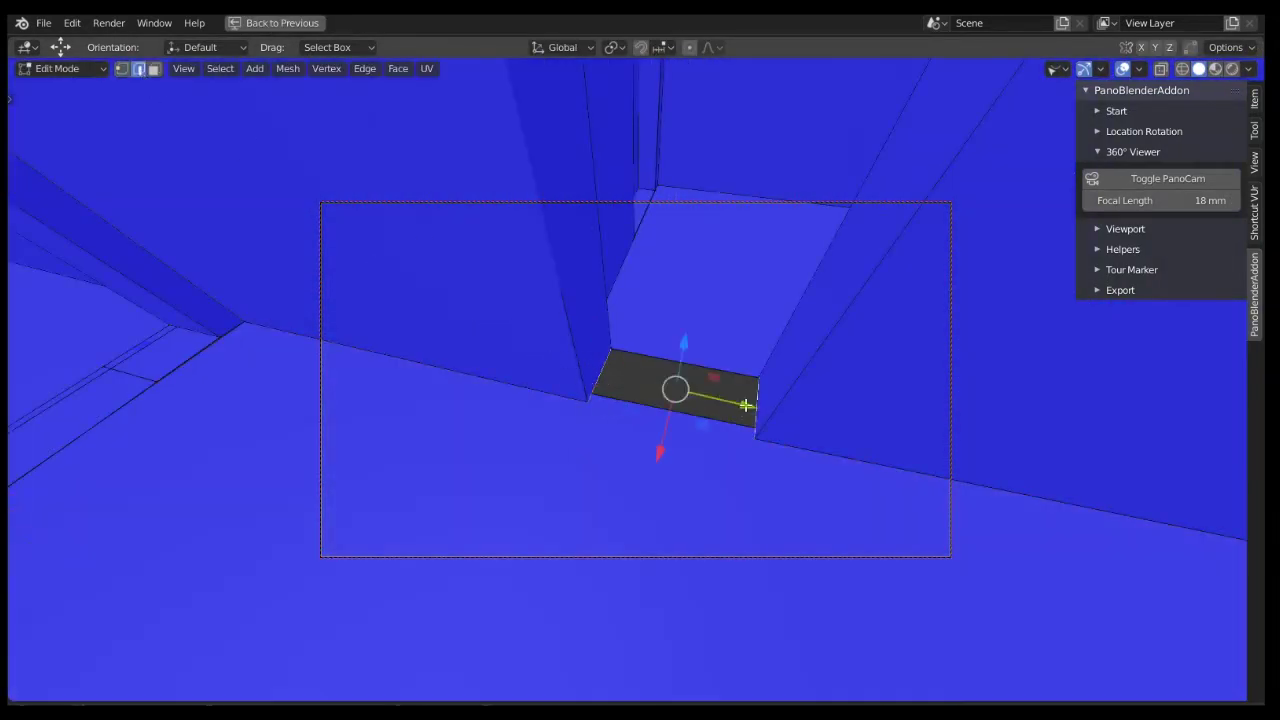
key("Tab")
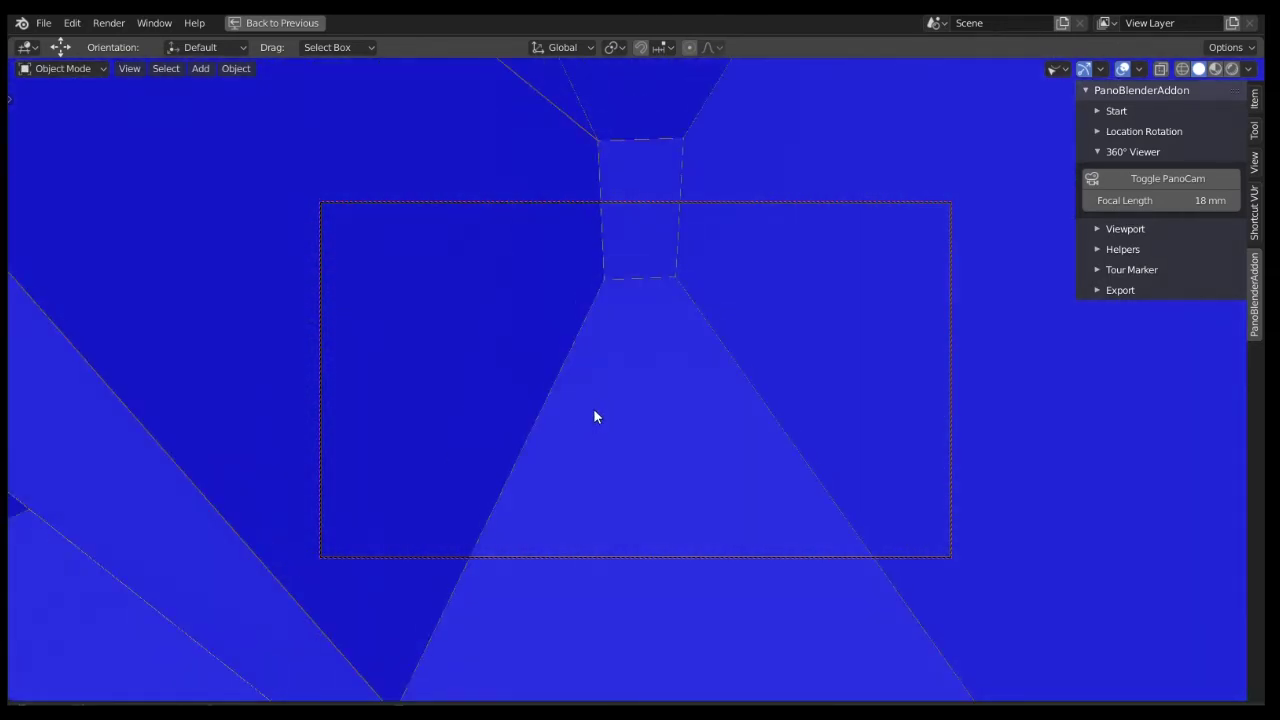
key("ctrl+space")
Step: Save the corridor project using Save As
middle_click_drag(464, 498, 313, 496)
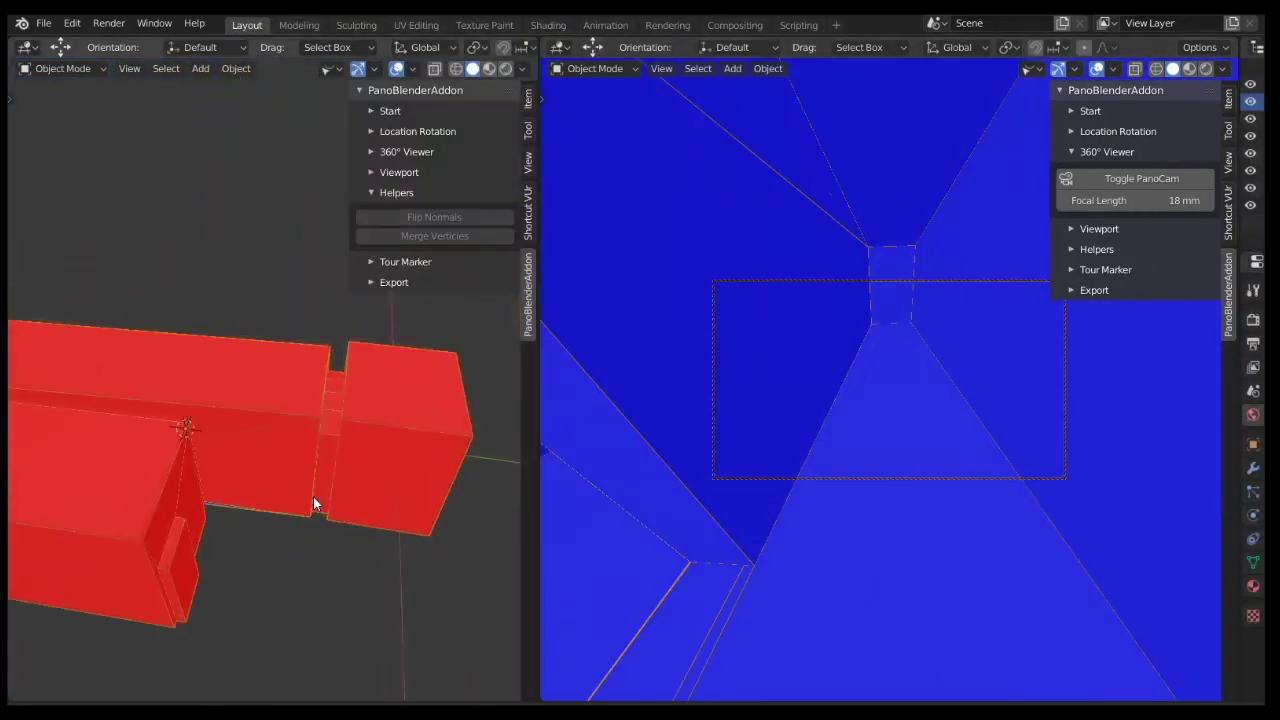
key("alt+z")
middle_click_drag(346, 449, 199, 437)
key("ctrl+shift+s")
left_click(900, 620)
Step: Make the mesh export-ready, export it as pano_04.stl, and open recent pano_05.blend
left_click(431, 266)
left_click(44, 23)
left_click(270, 356)
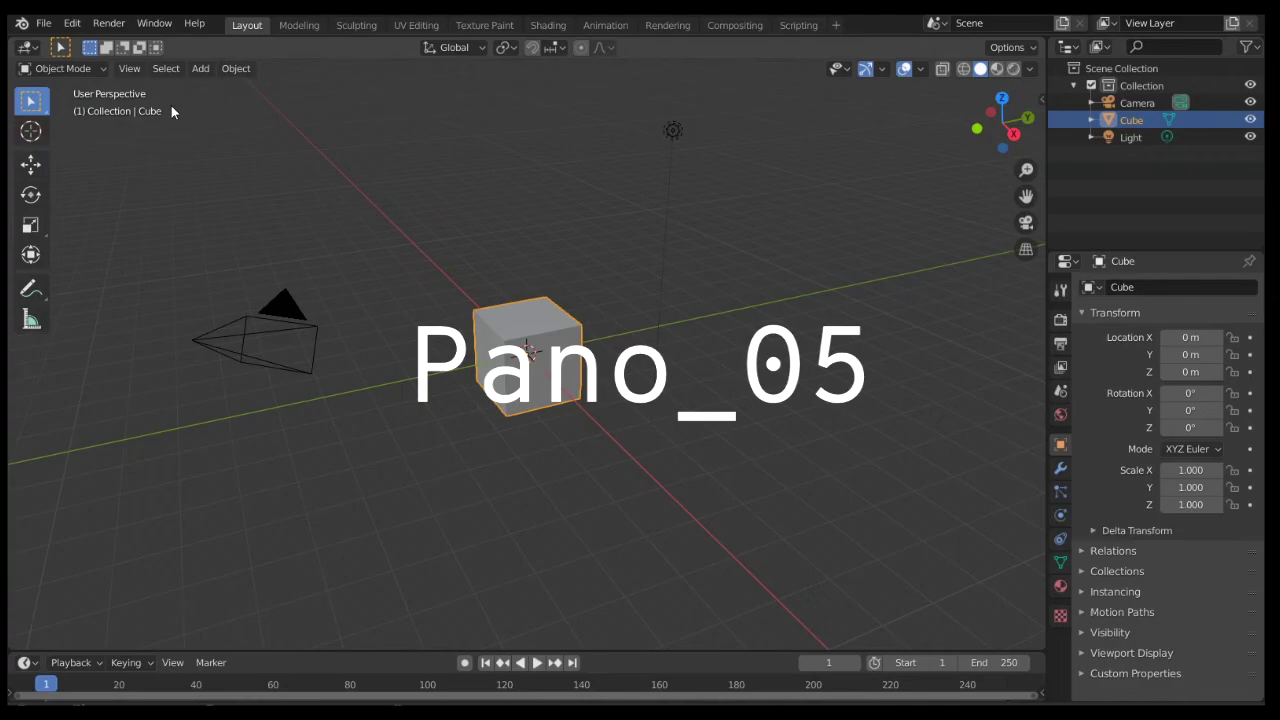
left_click(44, 23)
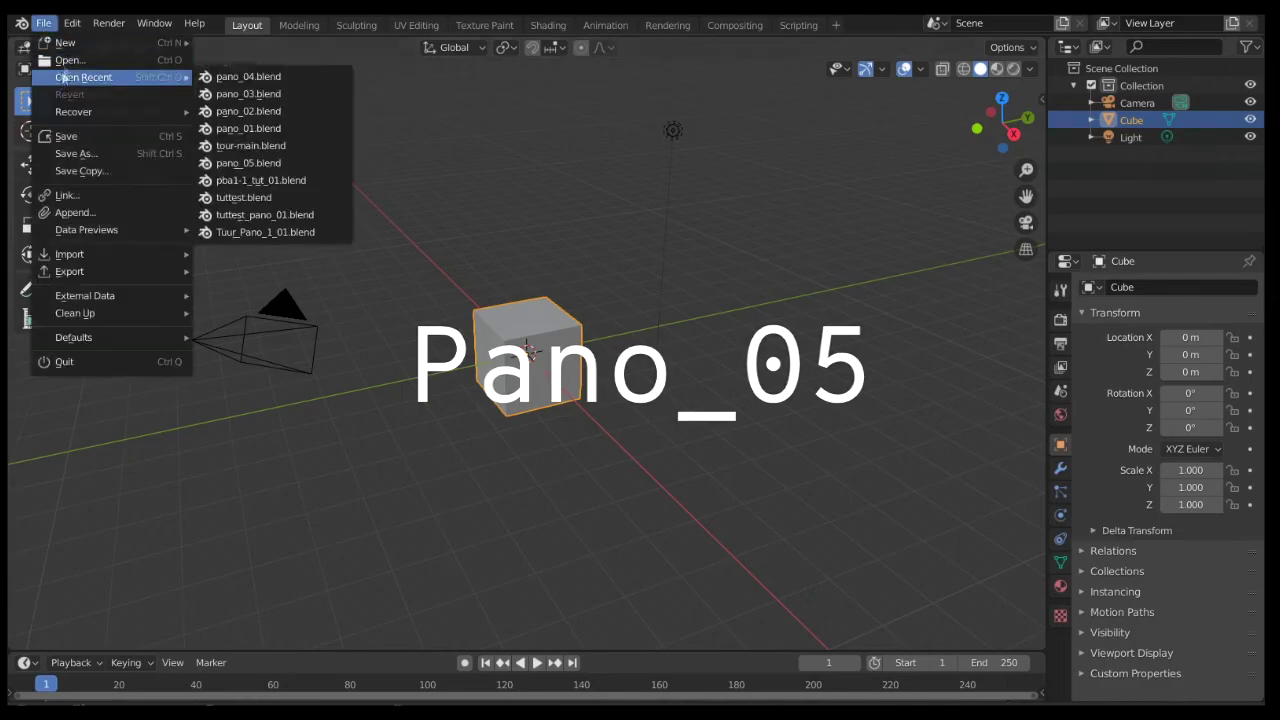
left_click(69, 60)
double_click(468, 372)
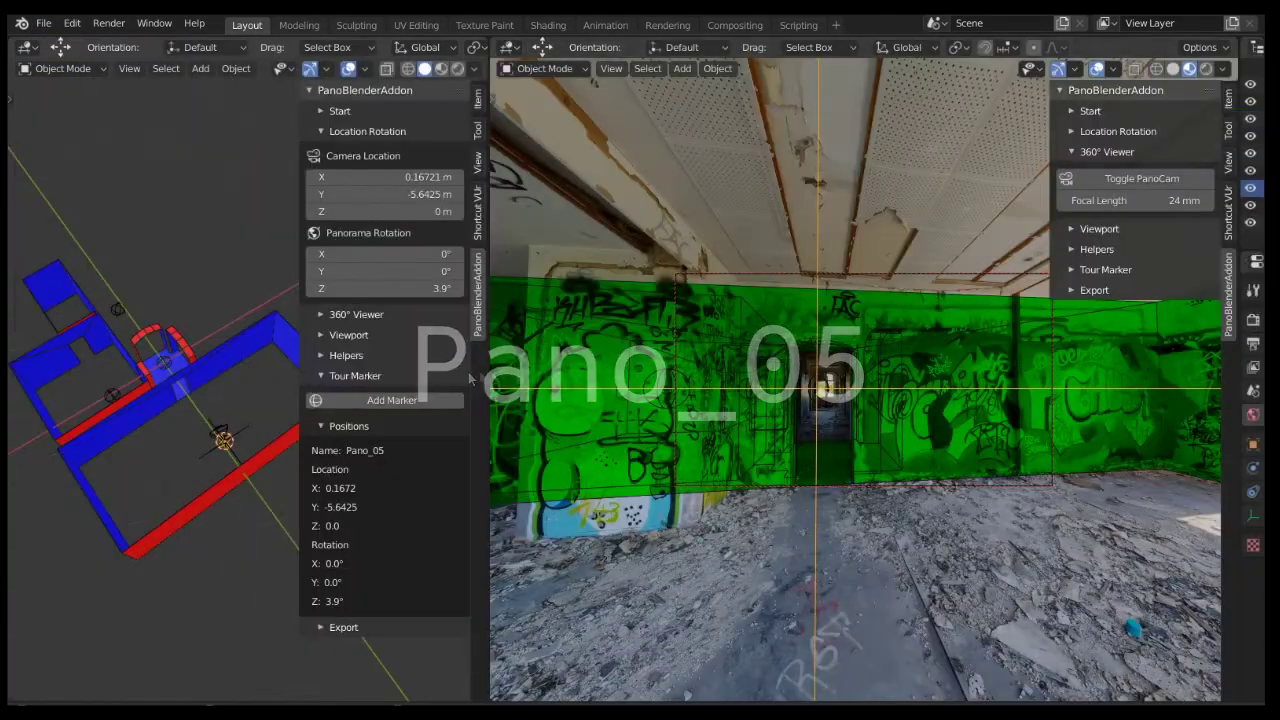
Step: Collapse the camera setting panels in both sidebars and hide the left view's sidebar
mouse_move(700, 400)
middle_mouse_down()
mouse_move(840, 430)
mouse_move(700, 390)
middle_mouse_up()
left_click(370, 376)
left_click(339, 131)
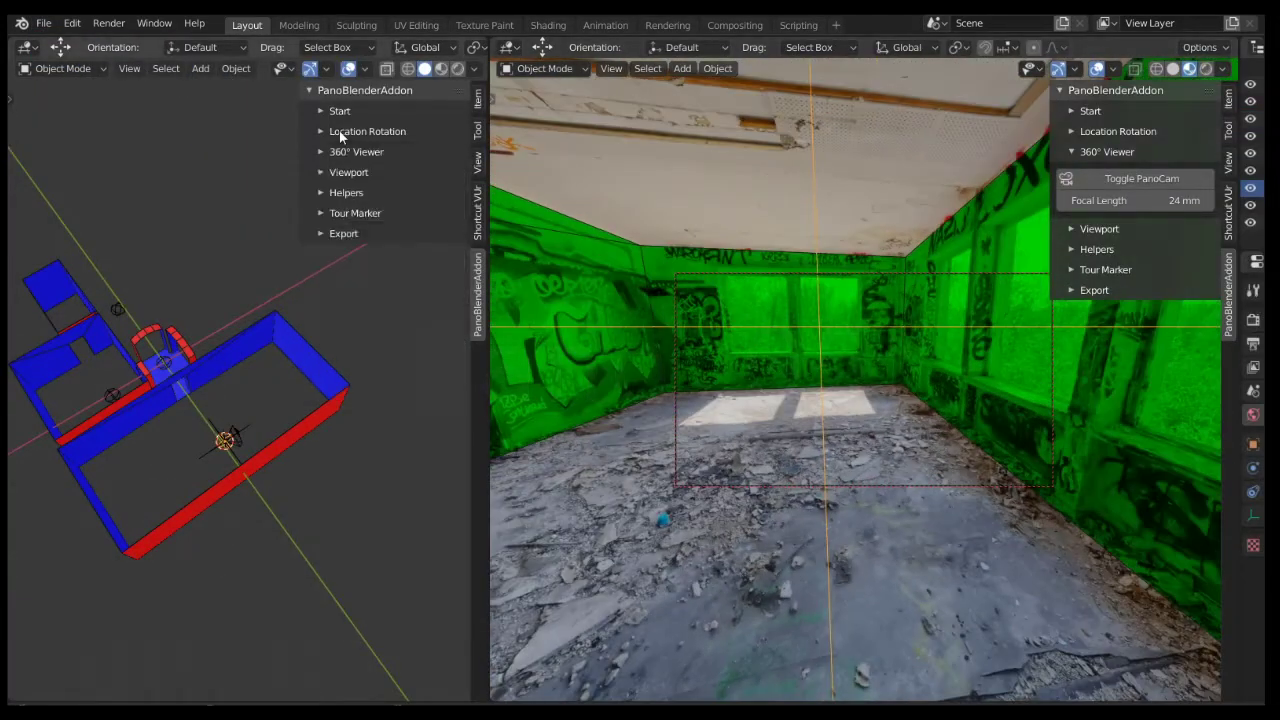
left_click(349, 172)
left_click(349, 172)
left_click(1099, 229)
left_click(1101, 229)
key("n")
Step: From the top view in Edit Mode, box-select and delete the two smaller outline shapes
key("KP_7")
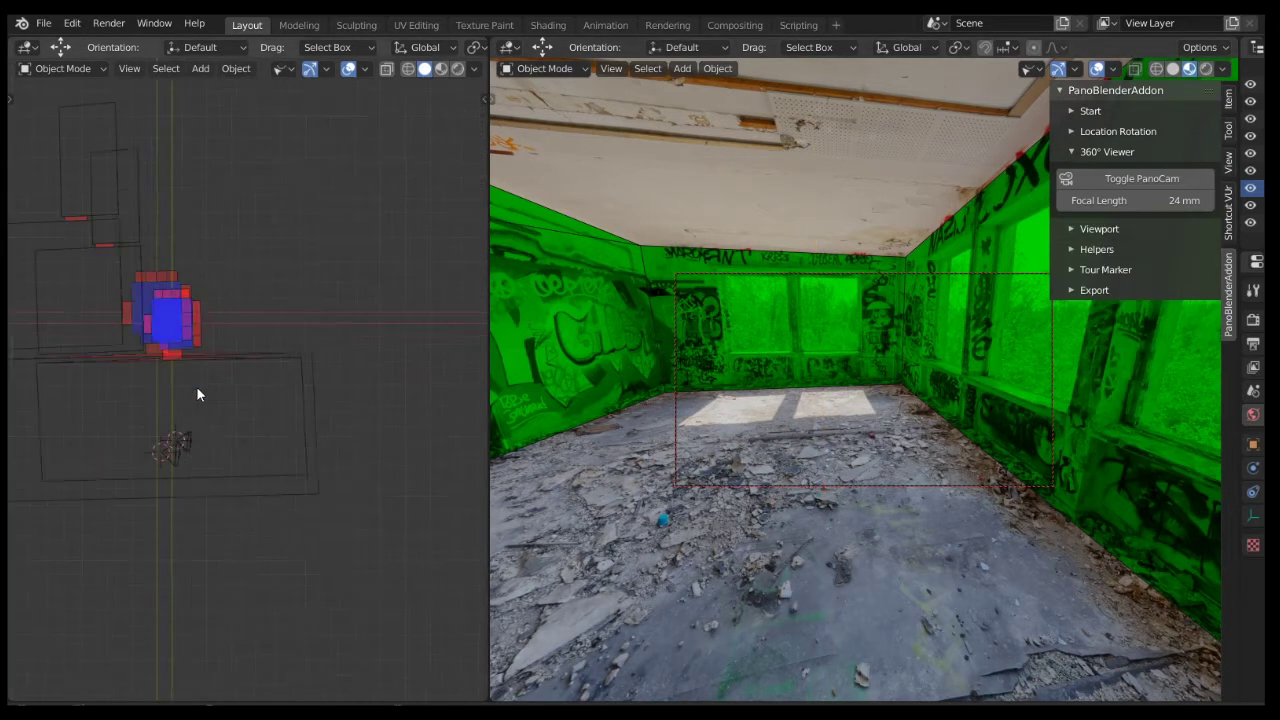
middle_click_drag(196, 386, 325, 410, "shift")
scroll(325, 410, "up", 2)
key("Tab")
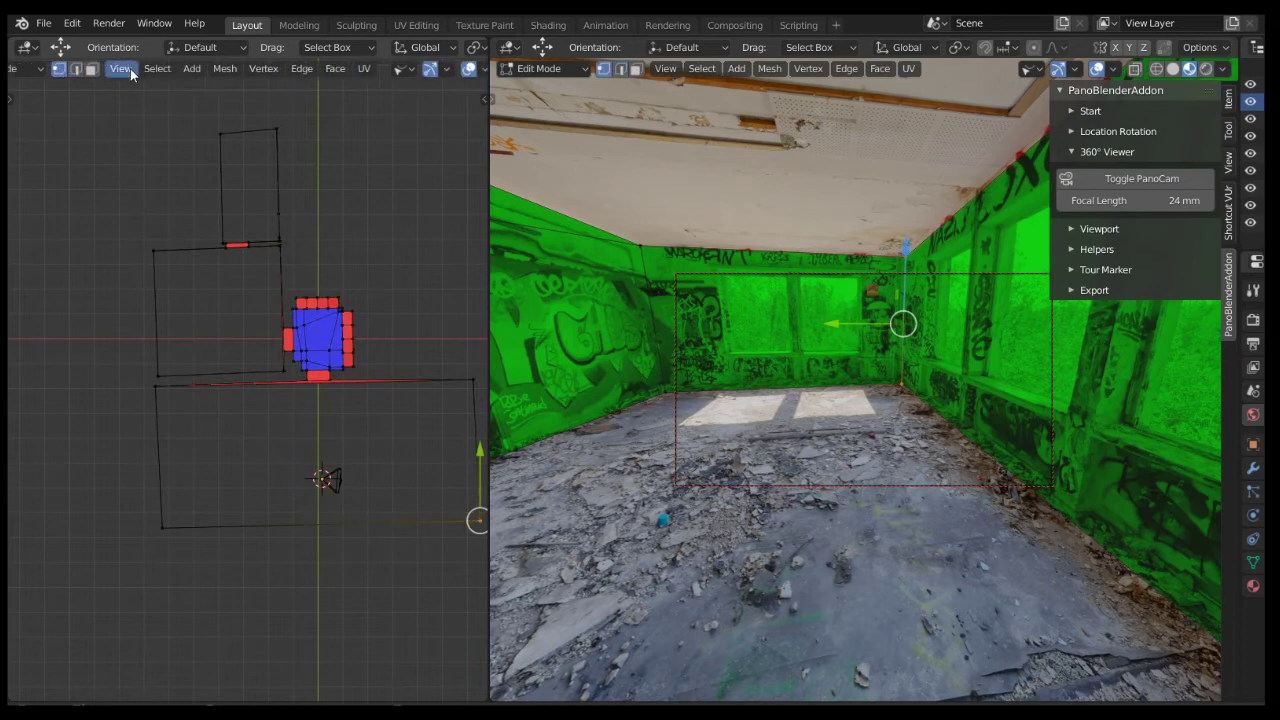
middle_click_drag(356, 231, 318, 259, "shift")
key("alt+a")
left_click_drag(85, 268, 249, 405)
key("x")
left_click(343, 387)
scroll(312, 400, "up", 1)
left_click(260, 273)
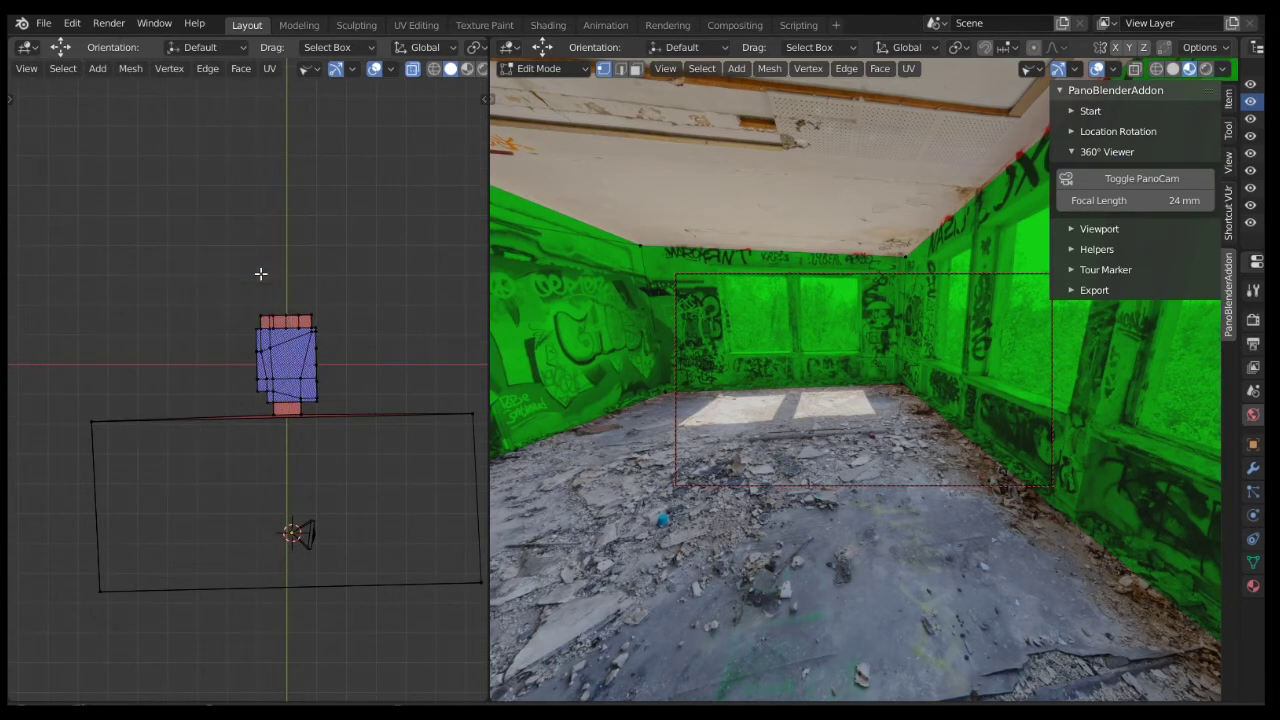
Step: Aim the panorama at the far doorway, zoomed to 62 mm, and leave Edit Mode
middle_click_drag(620, 505, 759, 510)
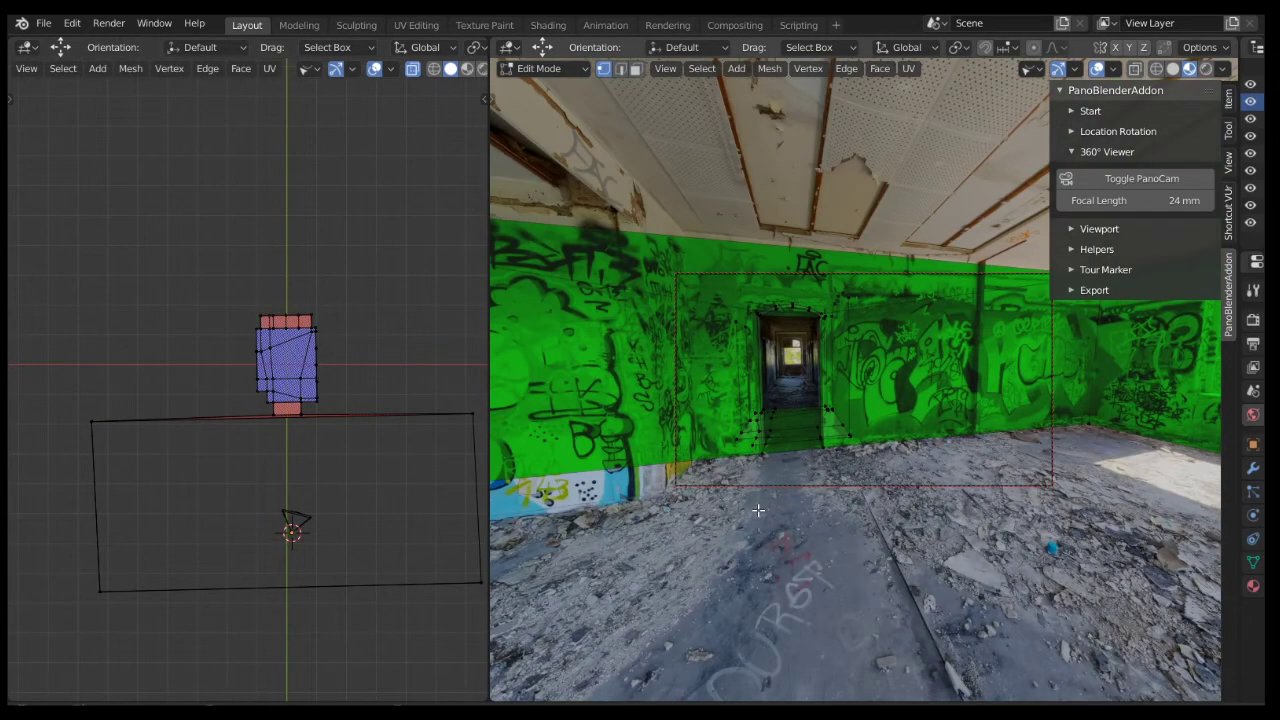
scroll(790, 470, "up", 3)
scroll(820, 420, "up", 3)
middle_click_drag(840, 361, 890, 361)
key("Tab")
key("Tab")
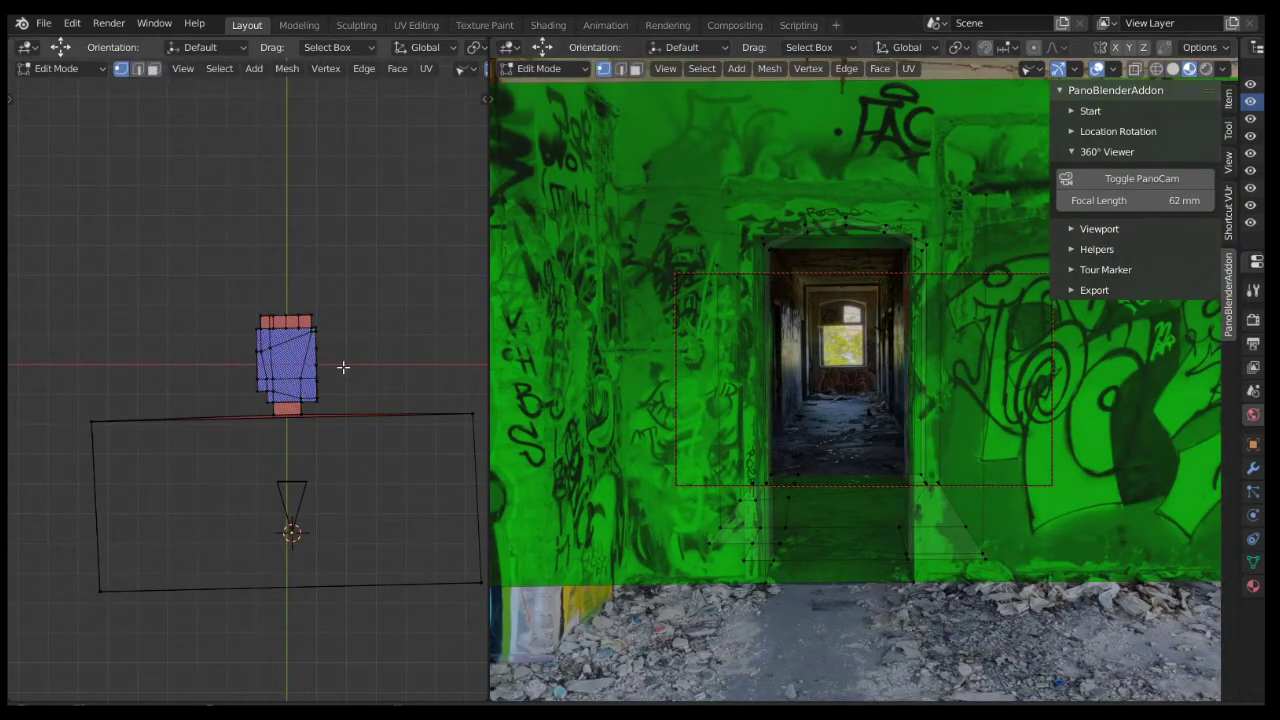
Step: Delete the doorway faces and the small leftover piece of the mesh
left_click_drag(189, 283, 368, 400)
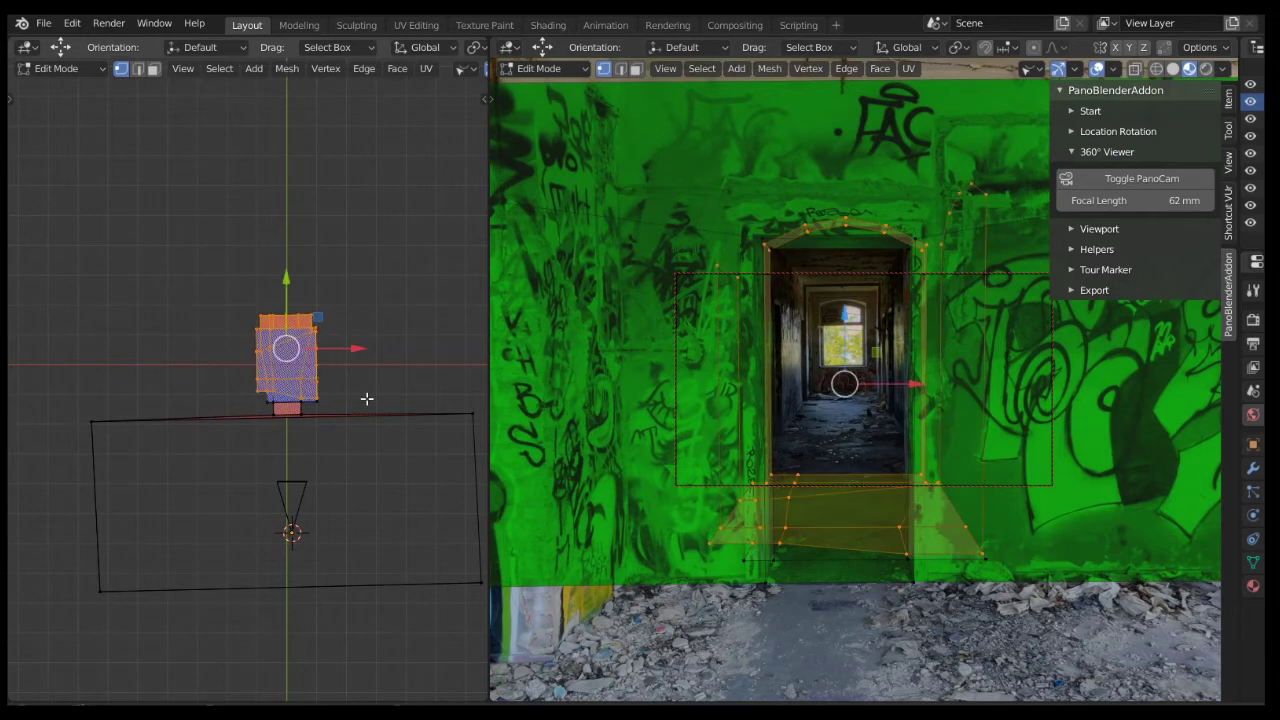
key("x")
left_click(367, 398)
middle_click_drag(367, 398, 324, 331)
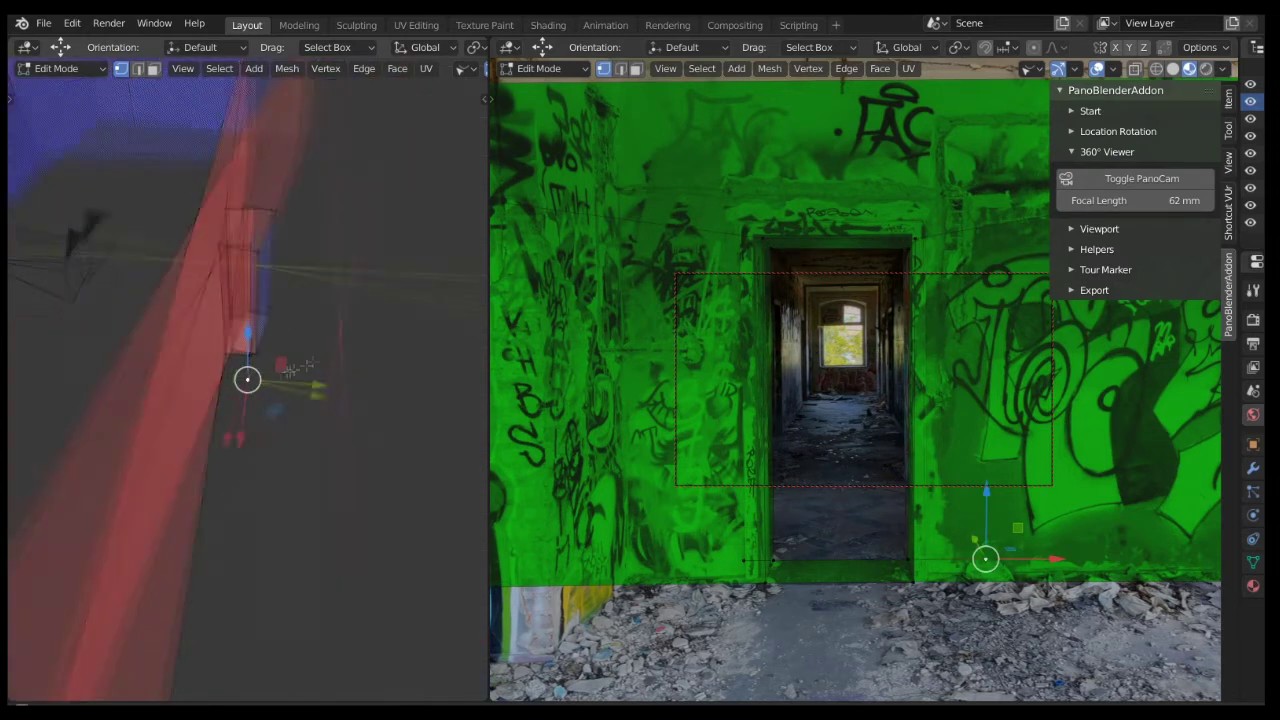
key("x")
left_click(328, 316)
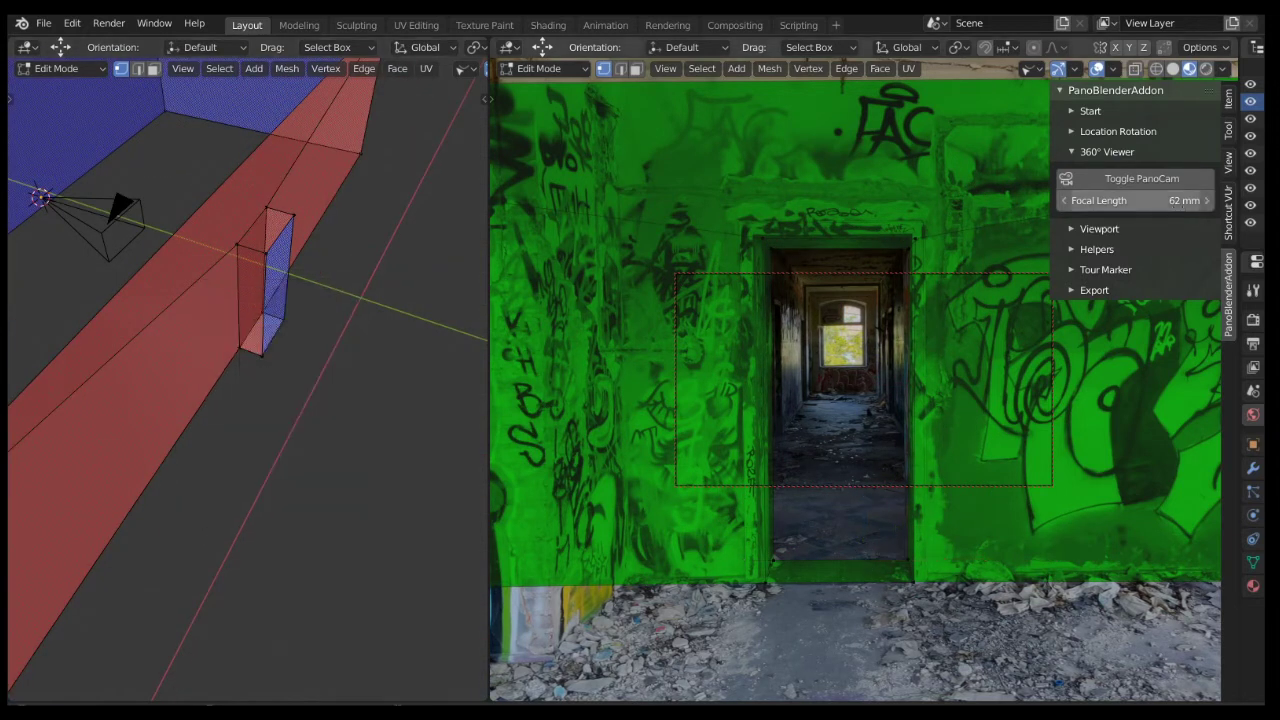
Step: Widen the panorama to 25 mm, turn it toward another corner, and switch to top view
left_click_drag(1130, 200, 1080, 200)
left_click_drag(953, 352, 890, 380)
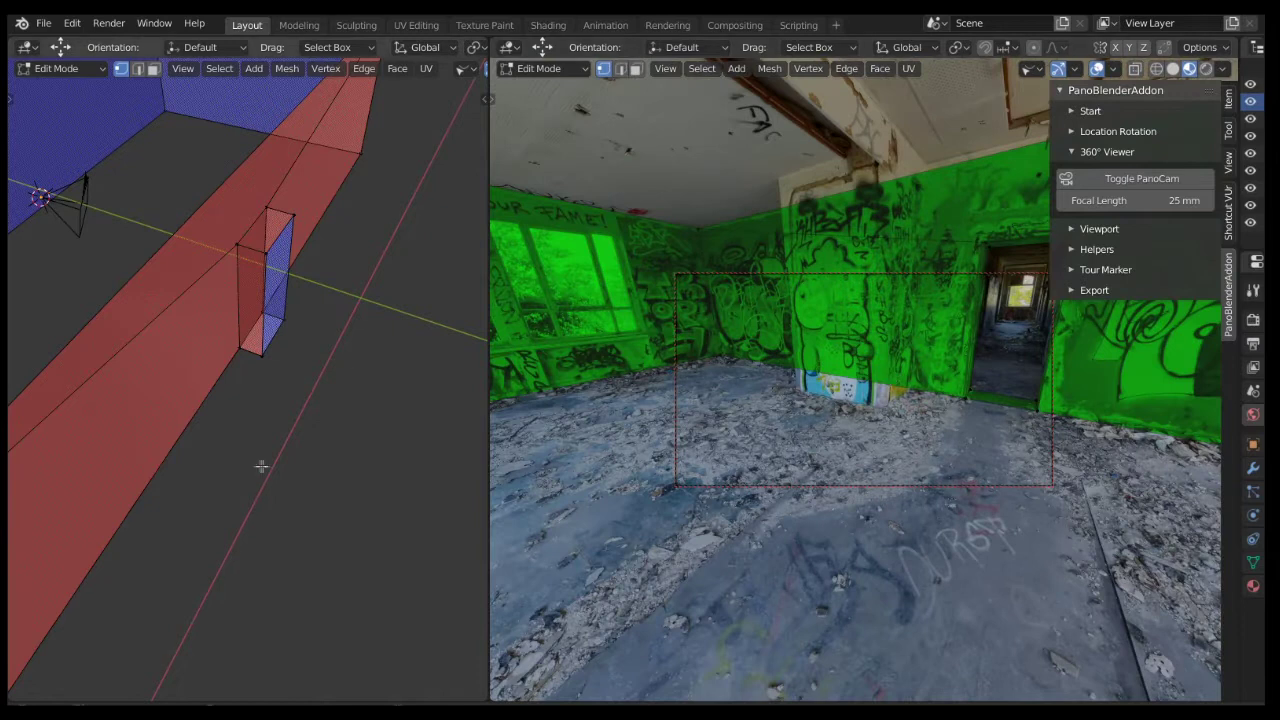
key("KP_7")
Step: Add a new plane, scale it down, and move it into place inside the room
key("shift+a")
left_click(229, 491)
key("s")
left_click(274, 571)
key("g")
left_click(222, 477)
key("KP_1")
Step: Move the new shape vertically along Z and frame it in the view
key("g")
key("z")
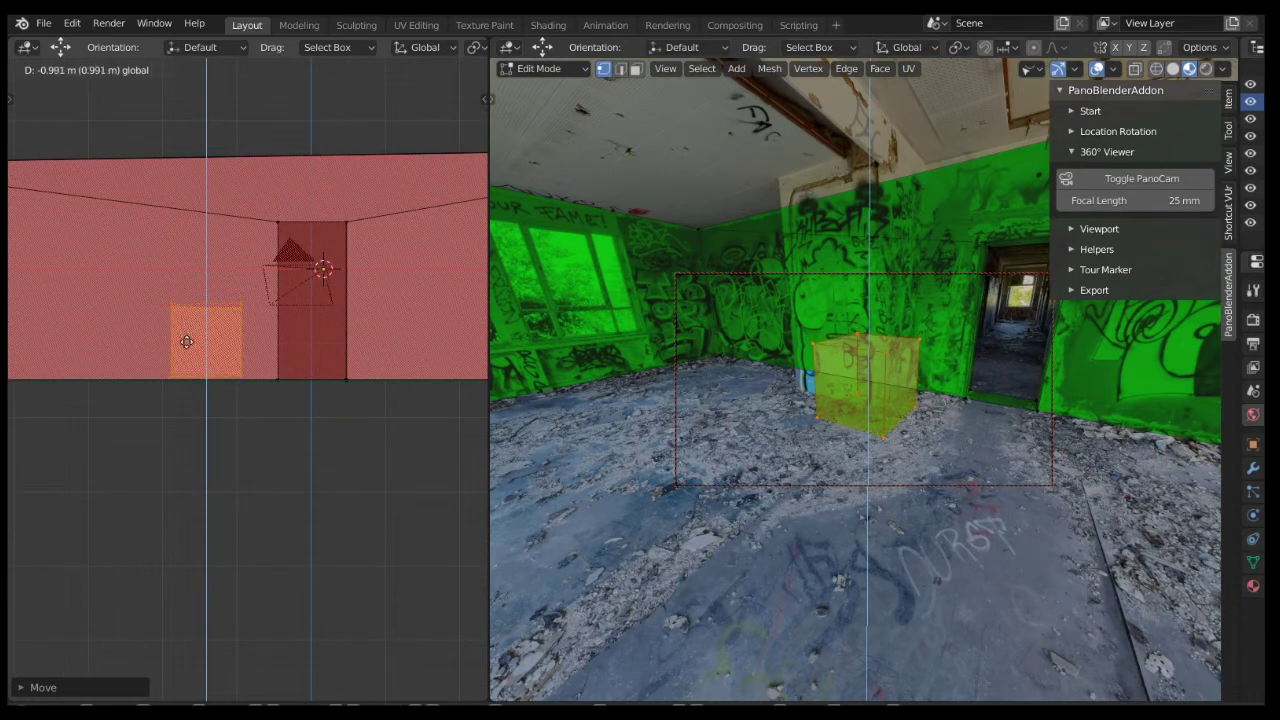
left_click(186, 342)
key("KP_Decimal")
key("g")
left_click(245, 453)
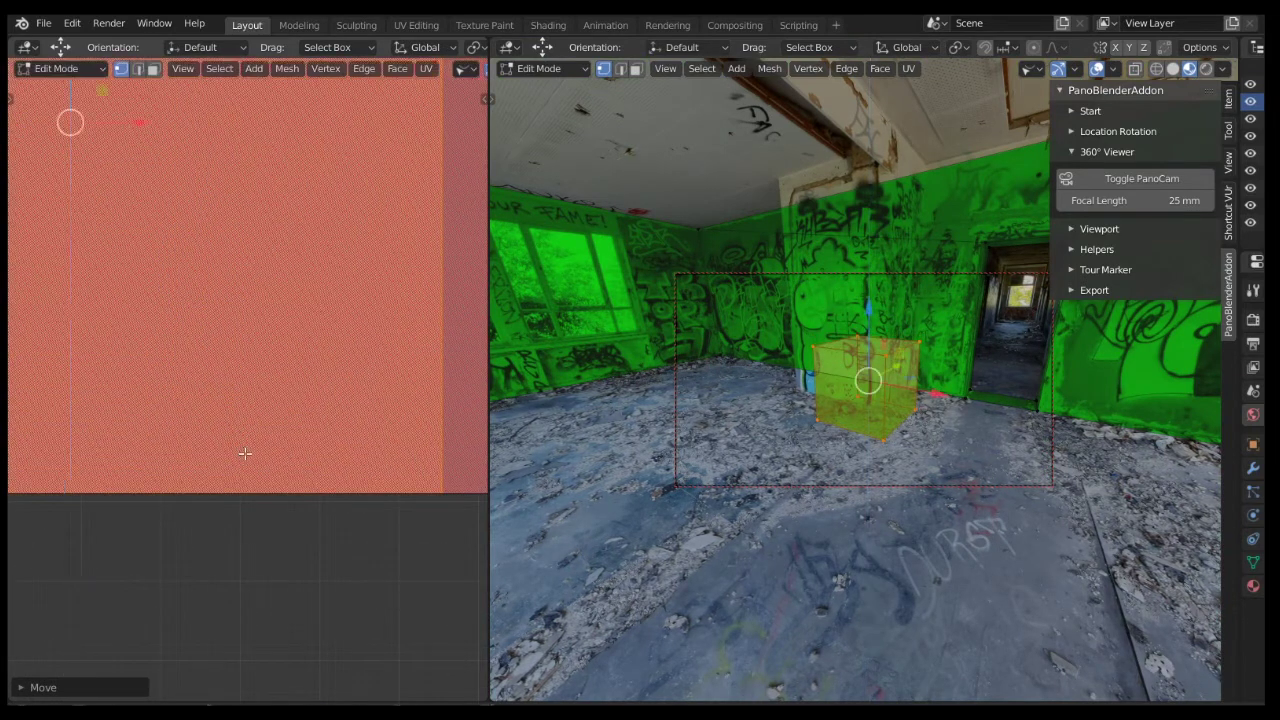
scroll(245, 453, "down", 6)
scroll(243, 471, "down", 4)
Step: Delete the cube's bottom face and its right side face
key("3")
middle_click_drag(226, 543, 256, 470)
key("x")
left_click(248, 504)
left_click(330, 378)
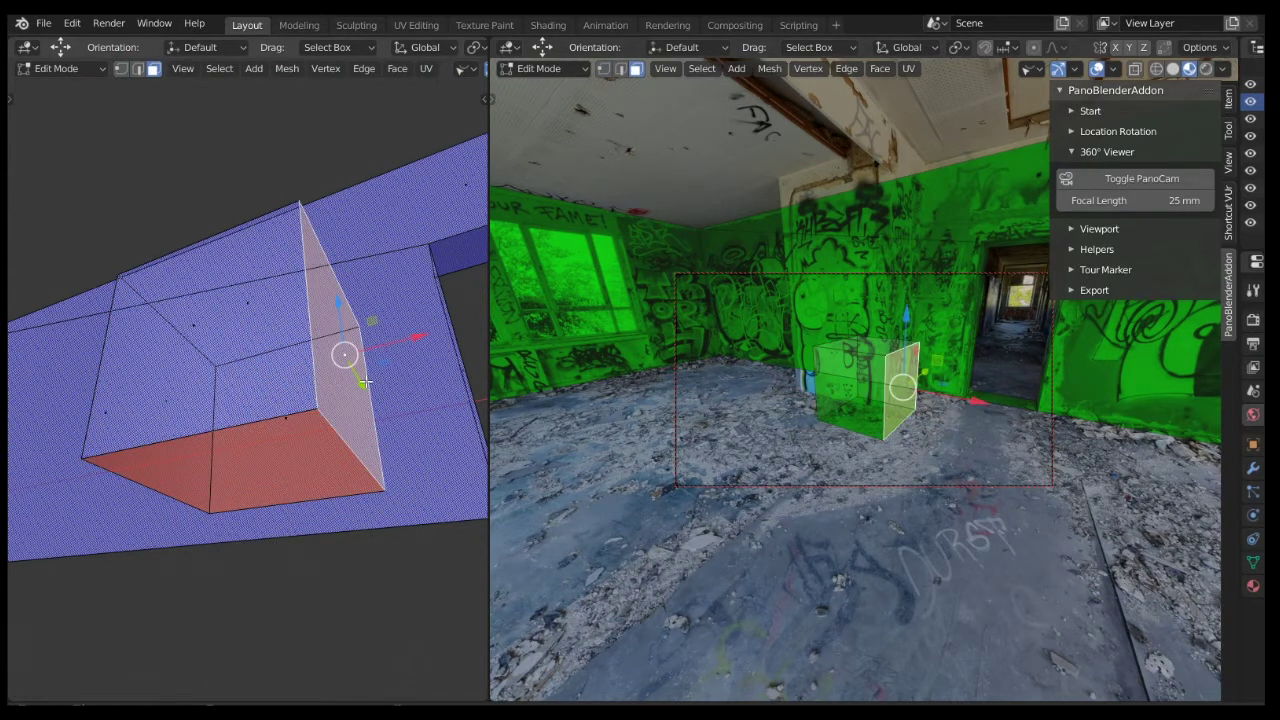
middle_click_drag(335, 385, 343, 394)
key("x")
left_click(343, 400)
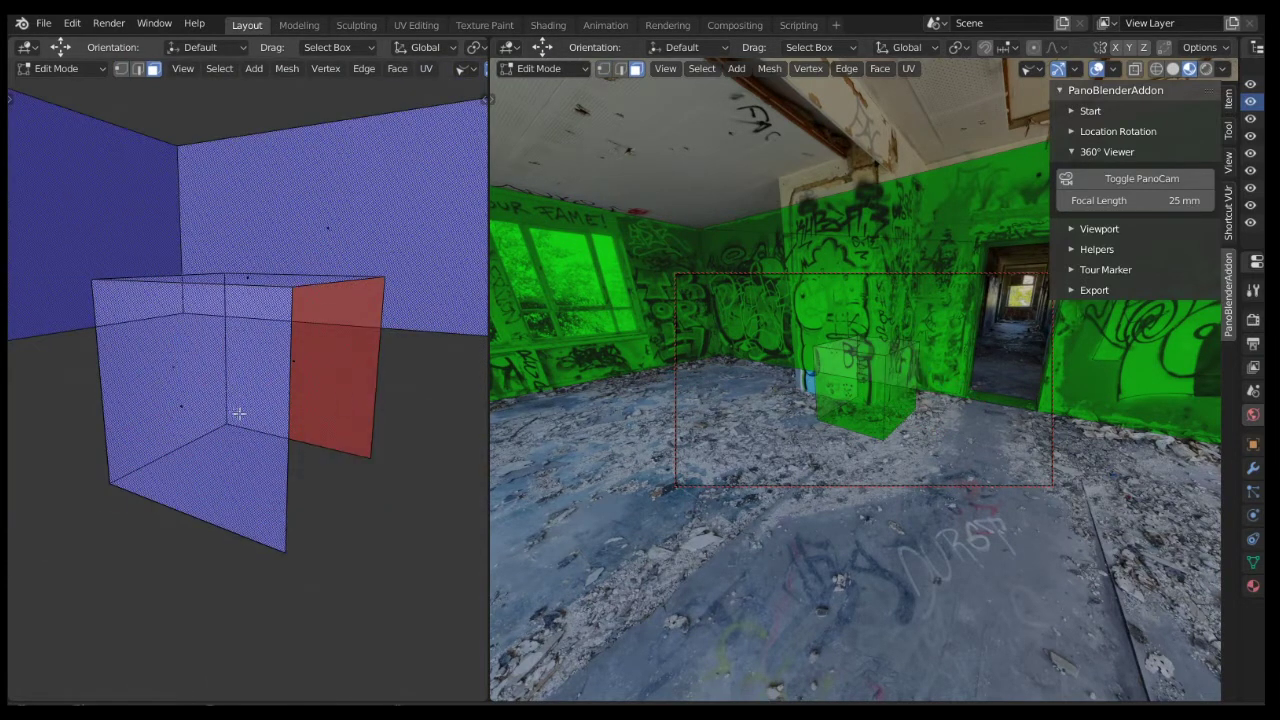
Step: Shift the whole cube along Y and X onto the pillar, with the panorama at 50 mm
key("a")
key("g")
key("y")
left_click(897, 357)
left_click_drag(1140, 200, 1190, 200)
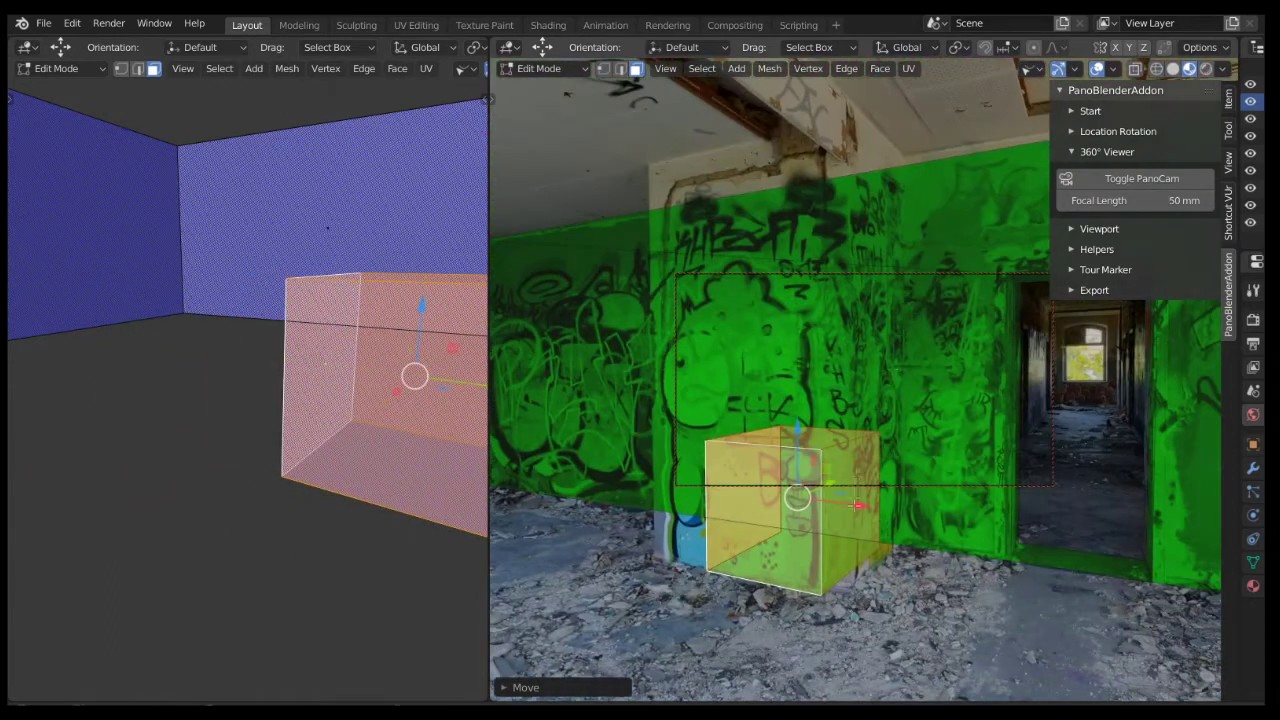
key("g")
key("x")
Step: Raise the box's top face to the ceiling, then delete that top face
key("g")
key("x")
key("z")
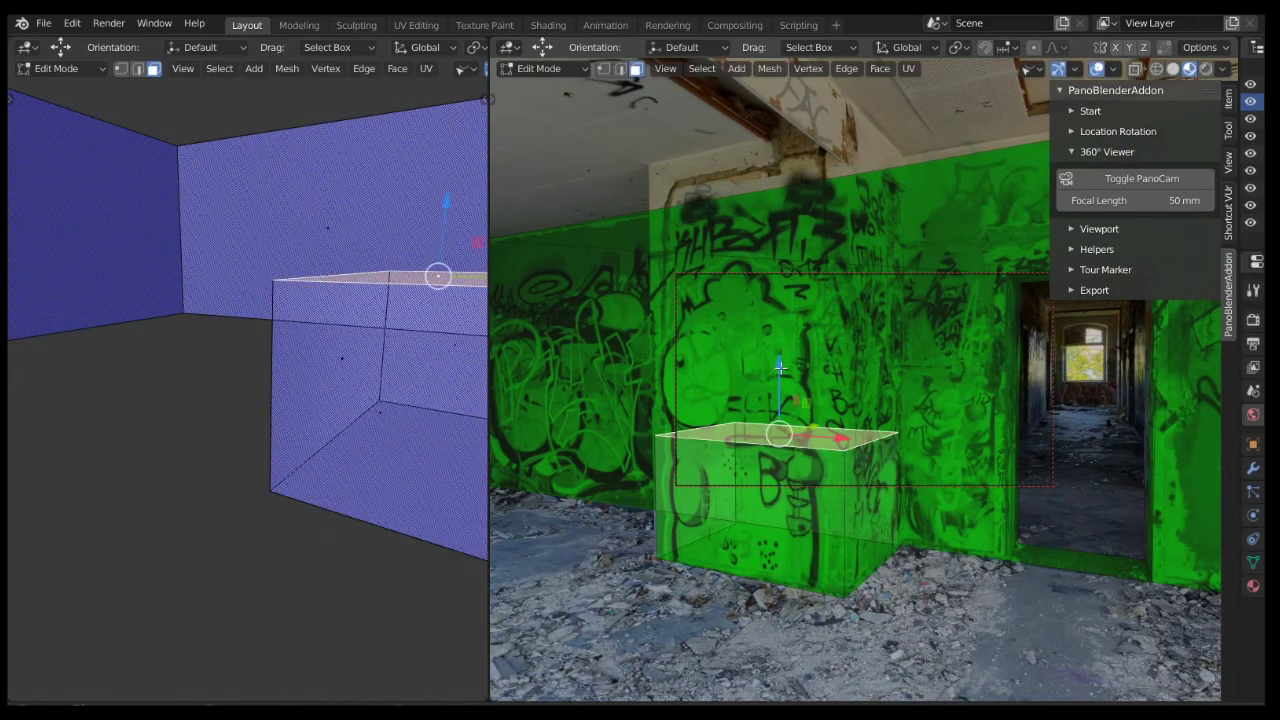
left_click(814, 95)
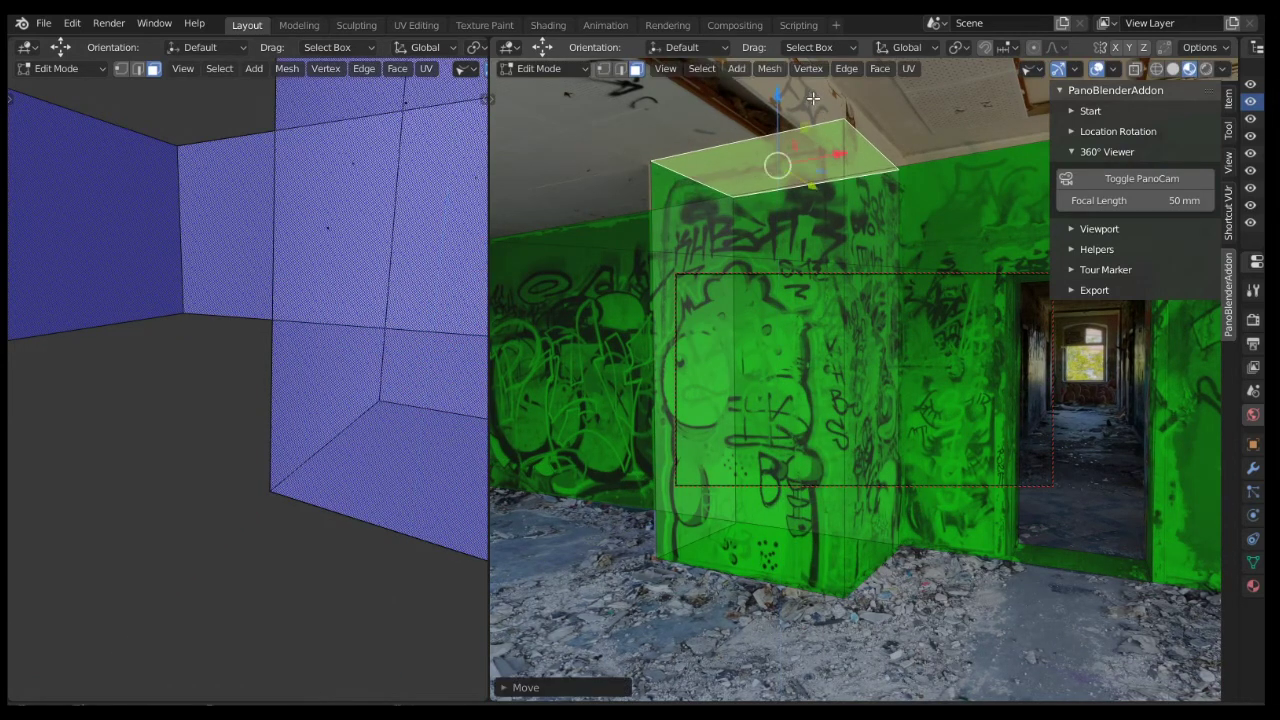
key("x")
left_click(813, 100)
Step: Nudge an edge to line up with the pillar and switch to top orthographic view
middle_click_drag(297, 472, 330, 455)
scroll(343, 449, "down", 3)
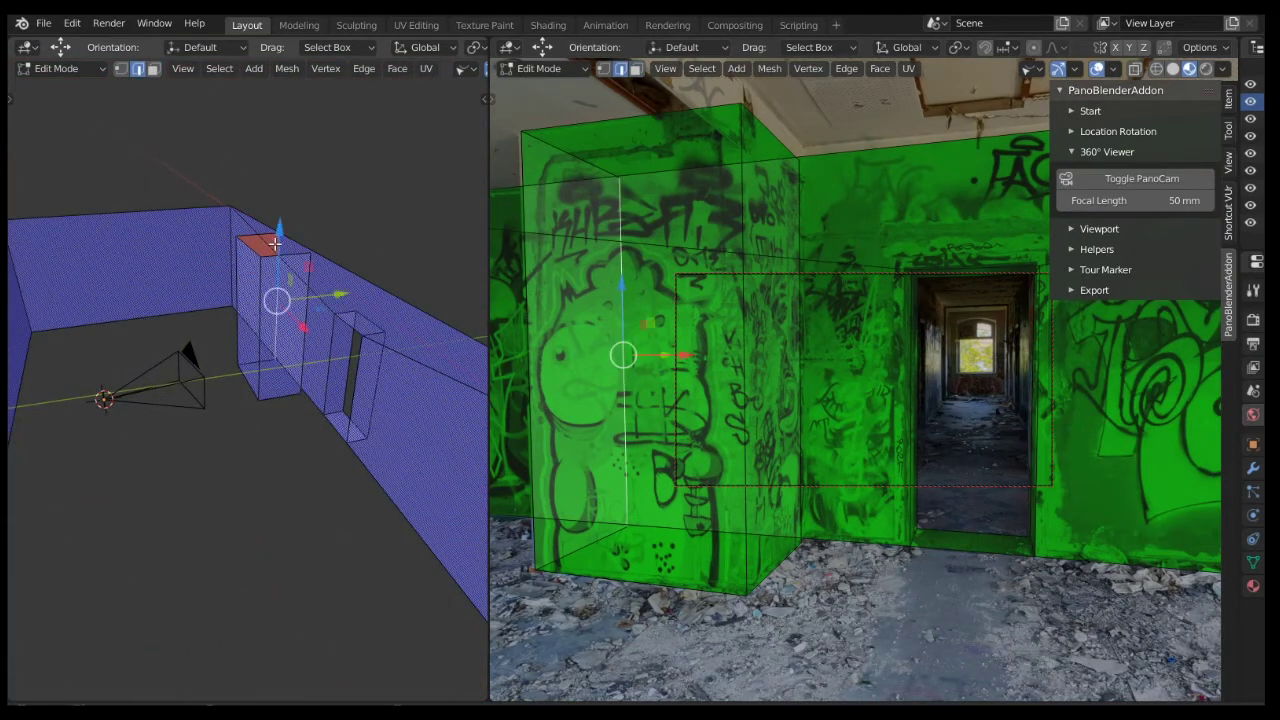
left_click_drag(352, 307, 360, 305)
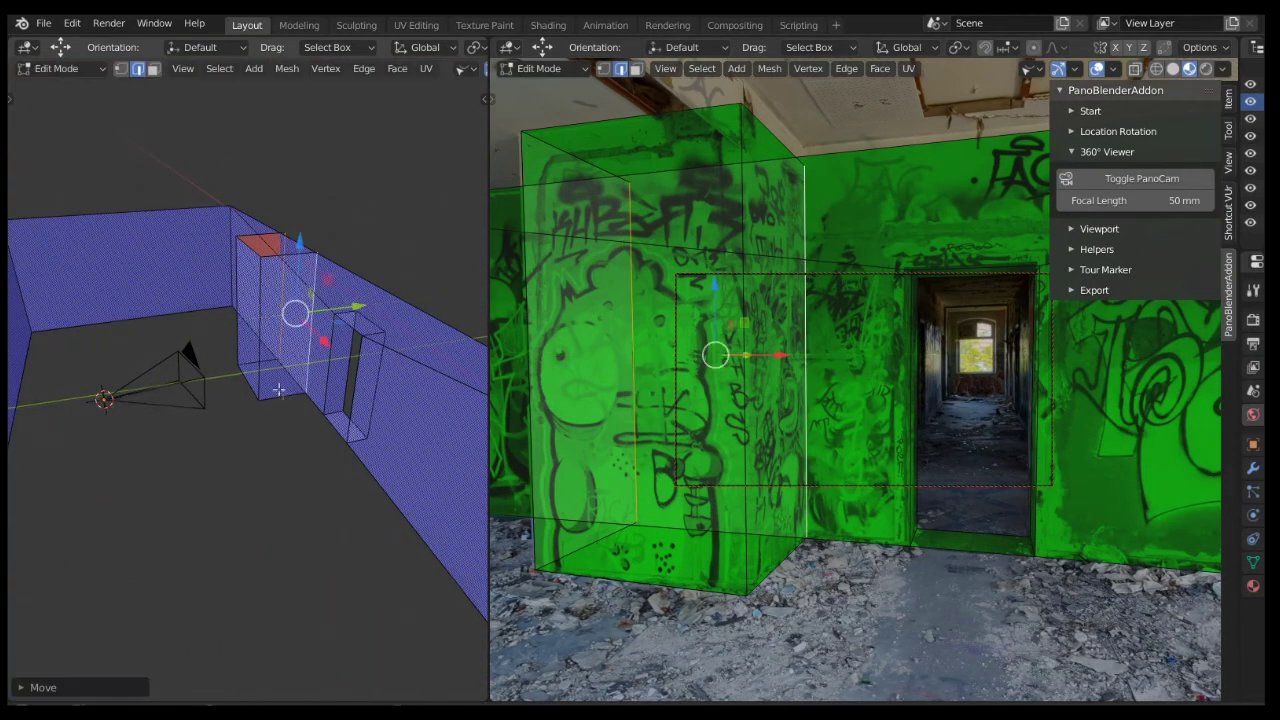
key("KP_7")
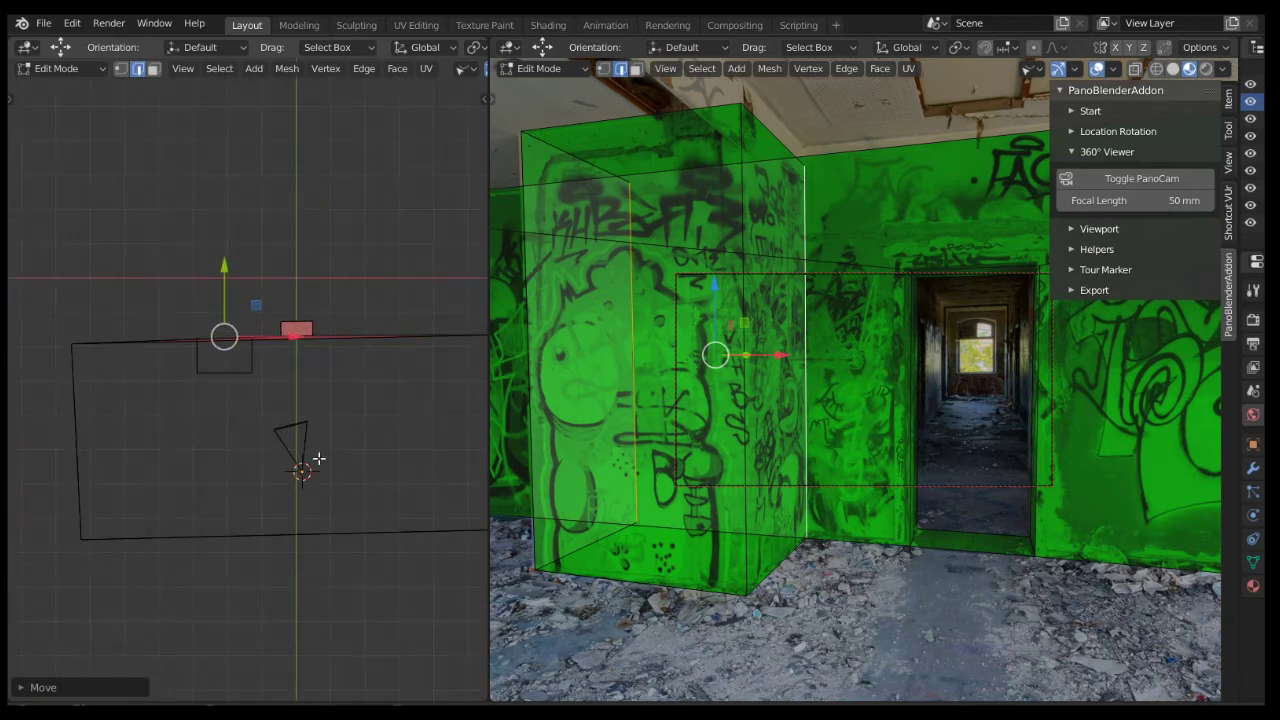
Step: In top view, confirm the duplicated doorway part's placement and move it with the axis lock removed
middle_click_drag(318, 458, 409, 360)
key("KP_7")
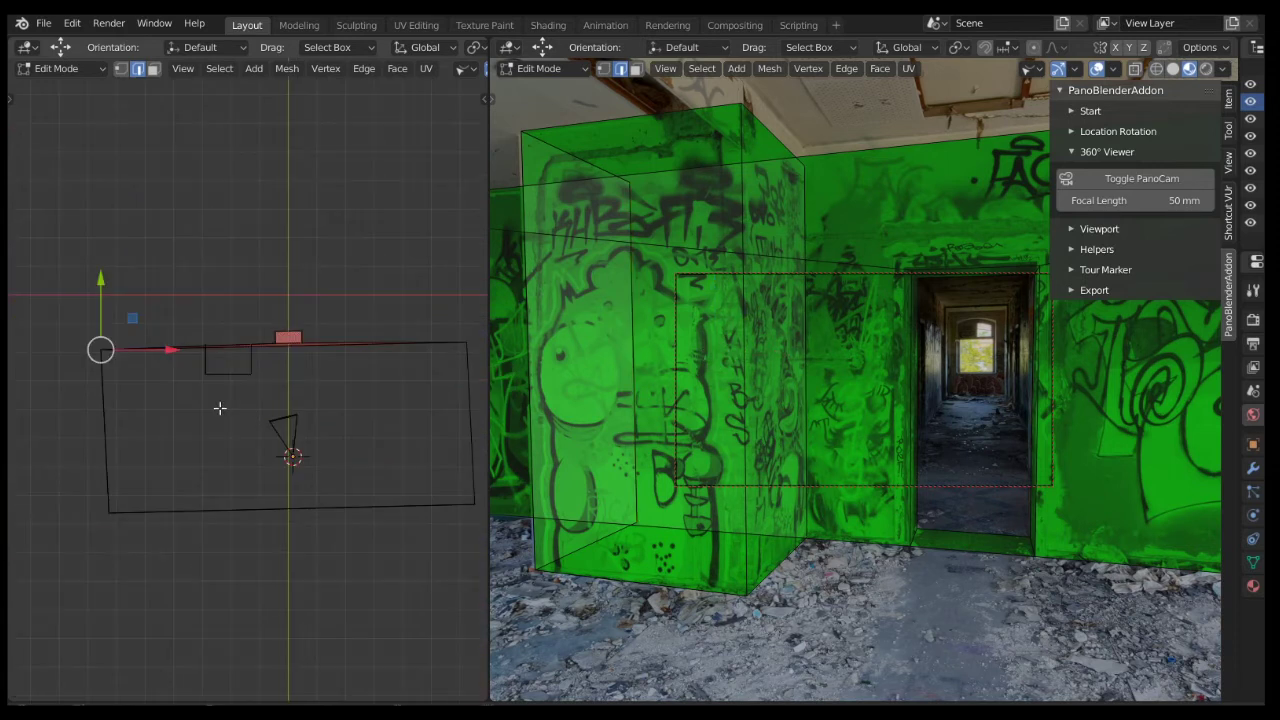
left_click(319, 248)
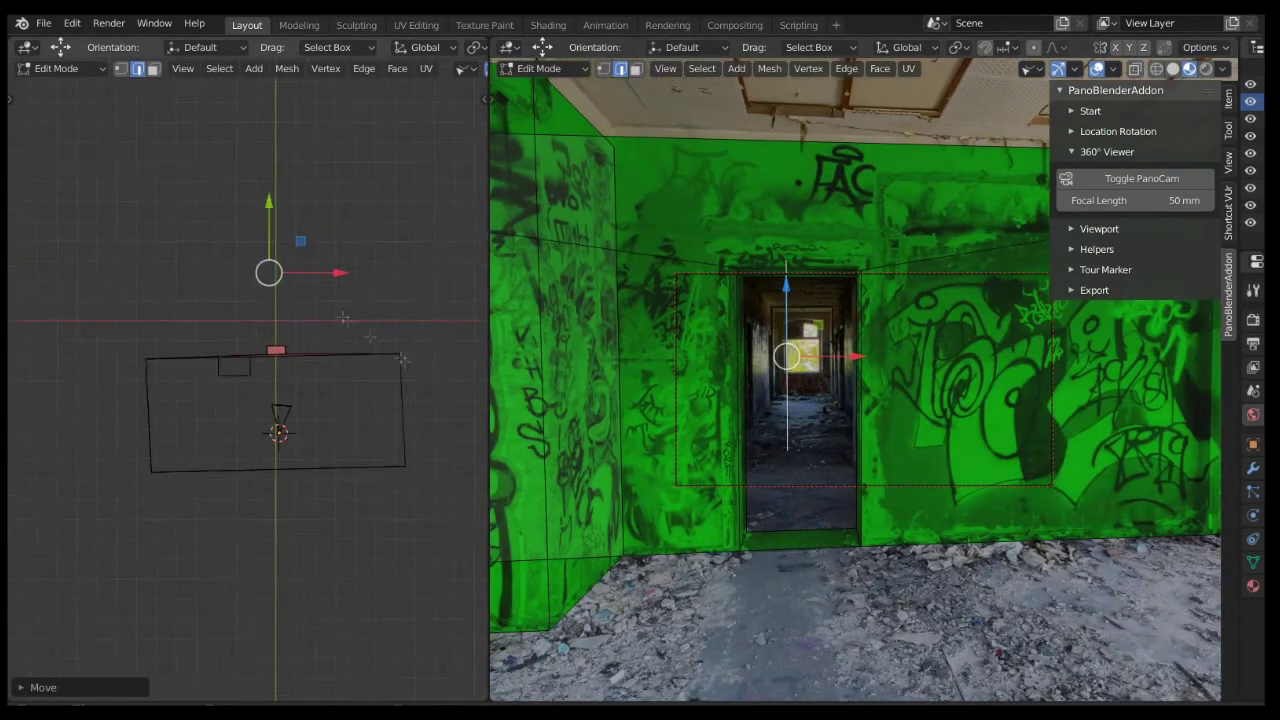
key("g")
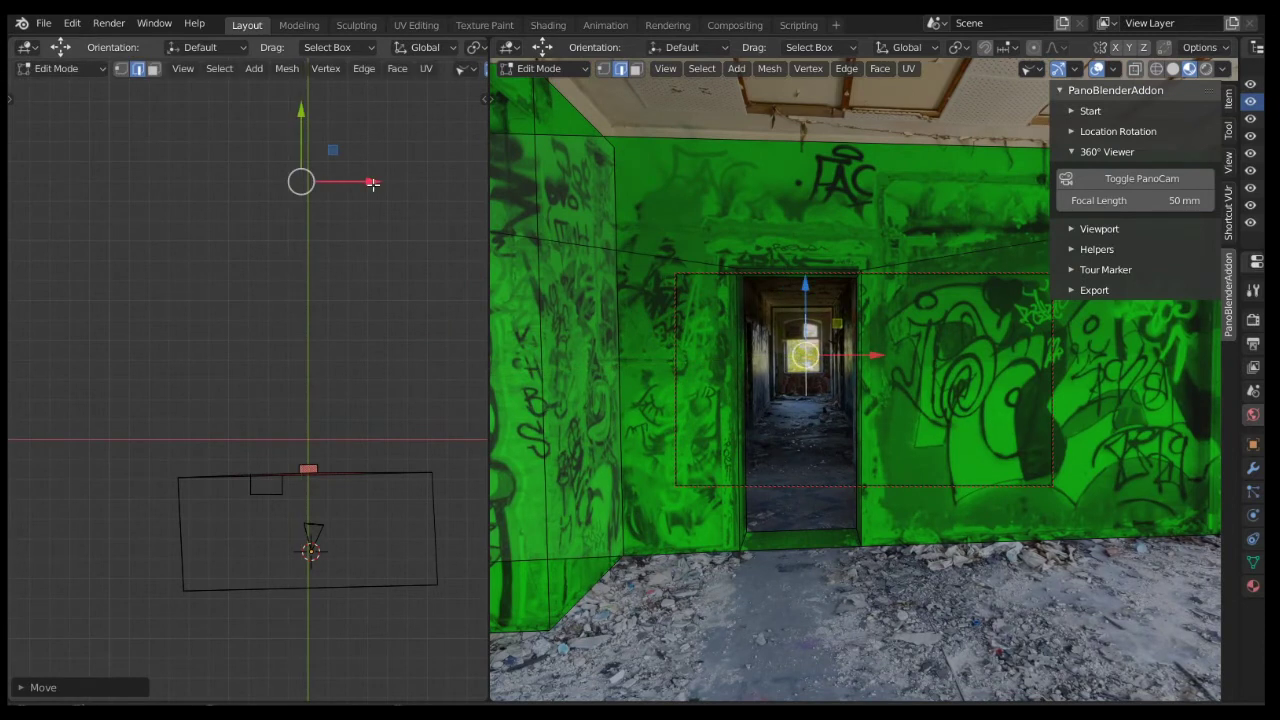
key("x")
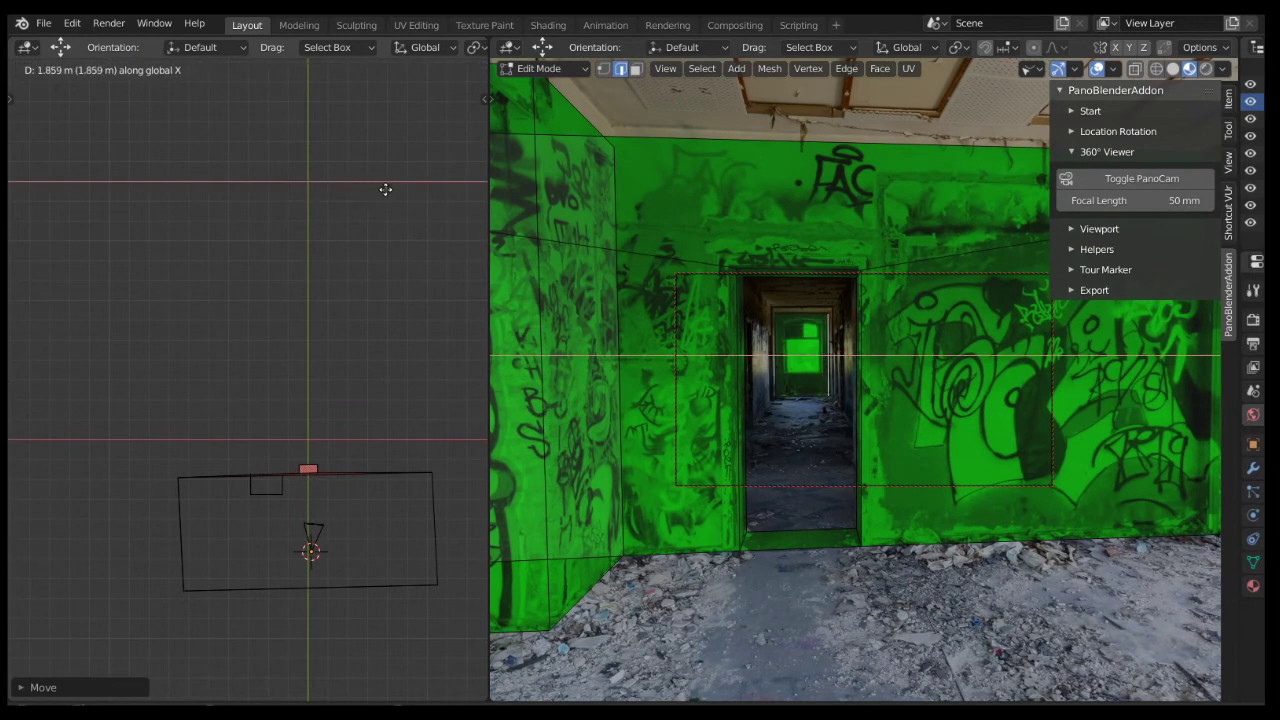
left_click(385, 189)
middle_click_drag(385, 189, 230, 133)
key("KP_7")
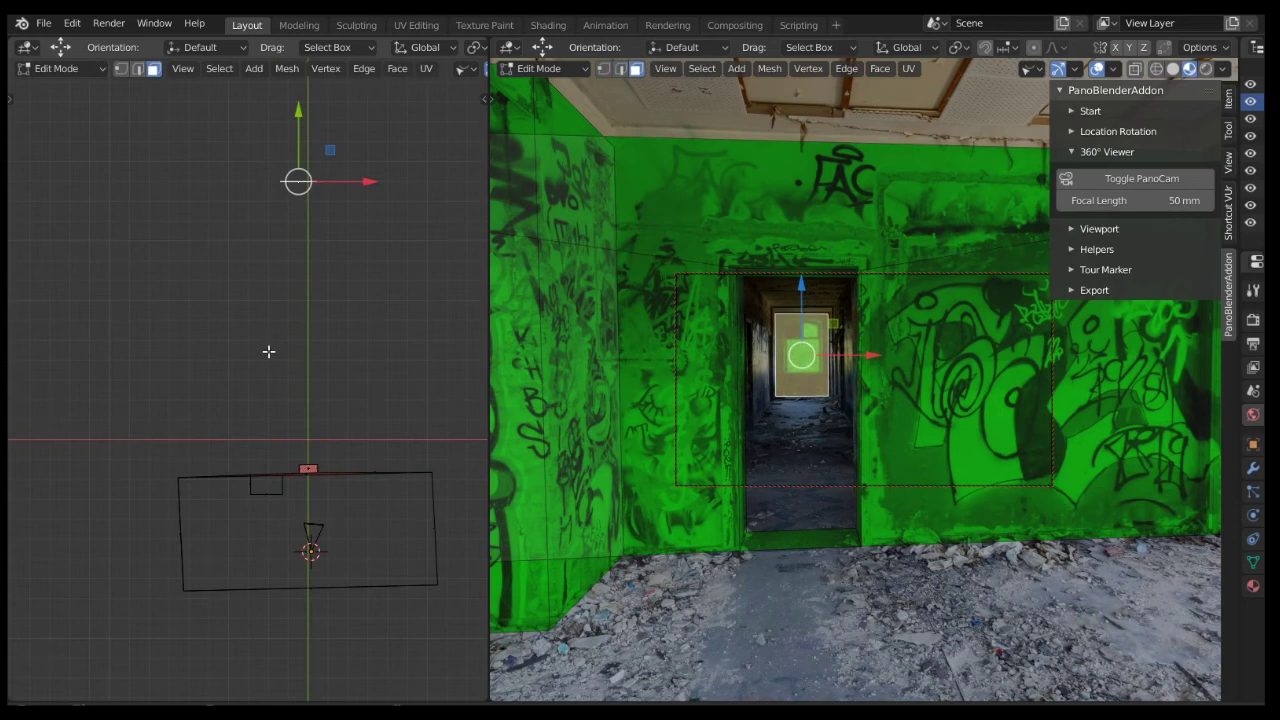
Step: Extrude the corridor block along the hallway and delete the face closing off the doorway
left_click(286, 634)
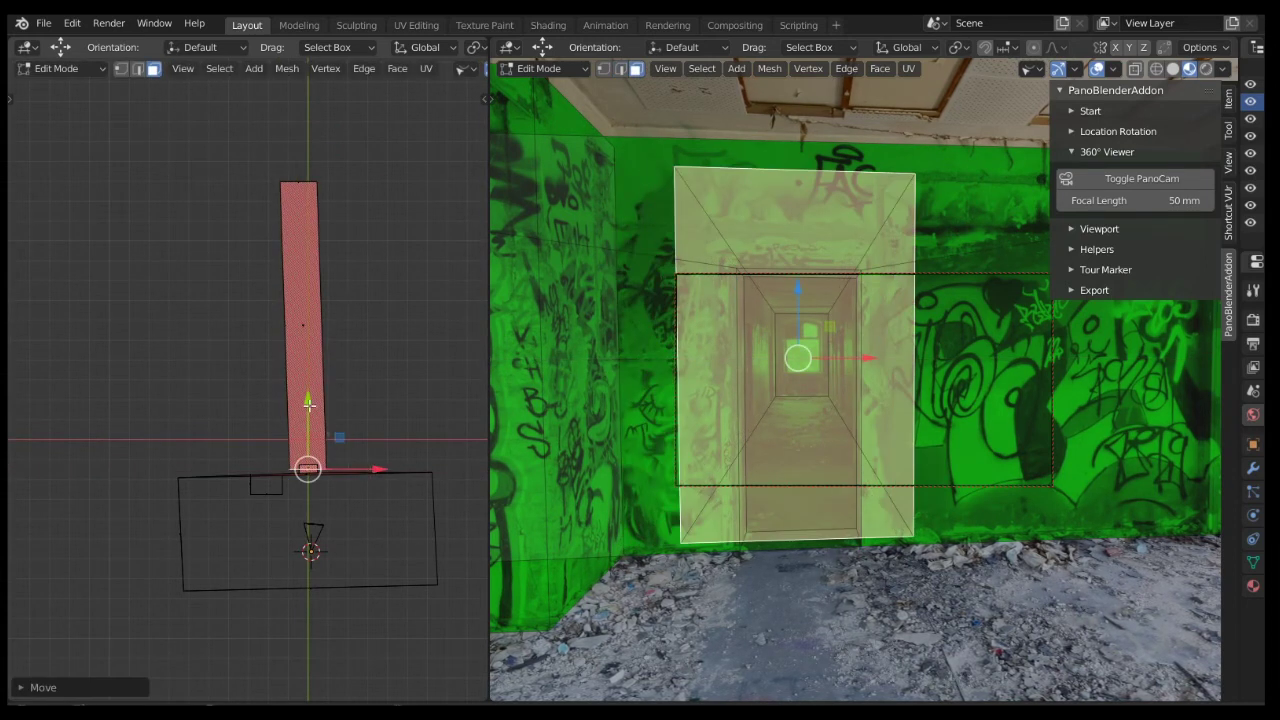
key("g")
key("Escape")
scroll(310, 405, "up", 3)
middle_click_drag(314, 408, 206, 329)
key("g")
key("Escape")
key("x")
left_click(257, 424)
Step: Select a side face and the right jamb face of the doorway block
mouse_move(196, 338)
middle_mouse_down()
mouse_move(230, 300)
mouse_move(180, 420)
mouse_move(376, 376)
mouse_move(300, 400)
mouse_move(327, 376)
mouse_move(312, 414)
middle_mouse_up()
left_click(180, 420)
left_click(300, 400)
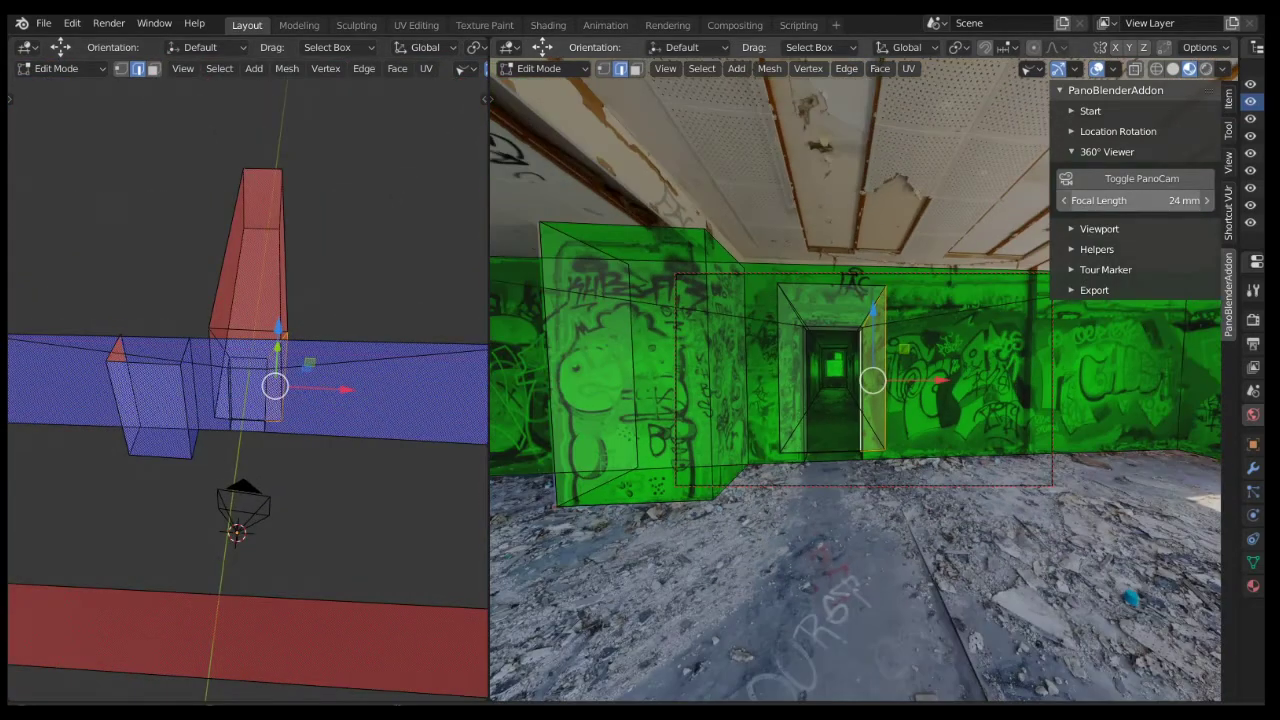
Step: Inspect the maximized room mesh through the panorama camera, switch to Object Mode, then restore the split layout
scroll(855, 380, "down", 5)
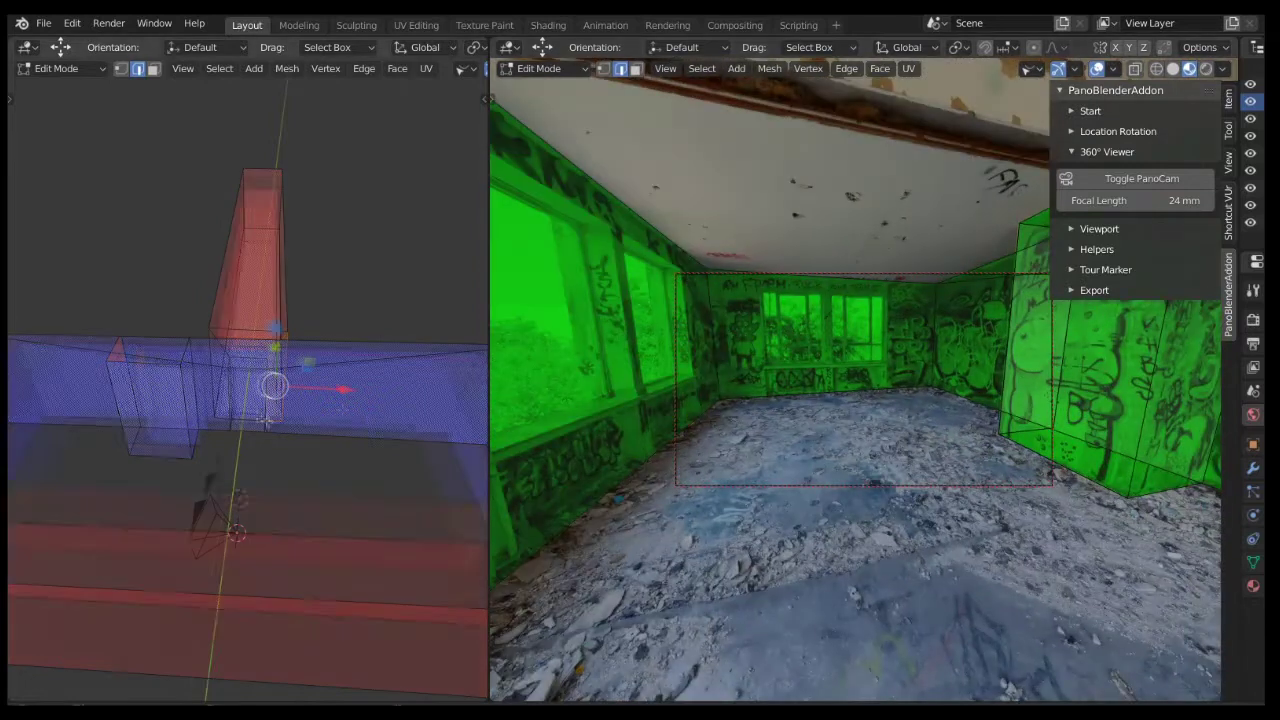
mouse_move(256, 370)
middle_mouse_down()
mouse_move(256, 413)
mouse_move(472, 417)
middle_mouse_up()
key("ctrl+space")
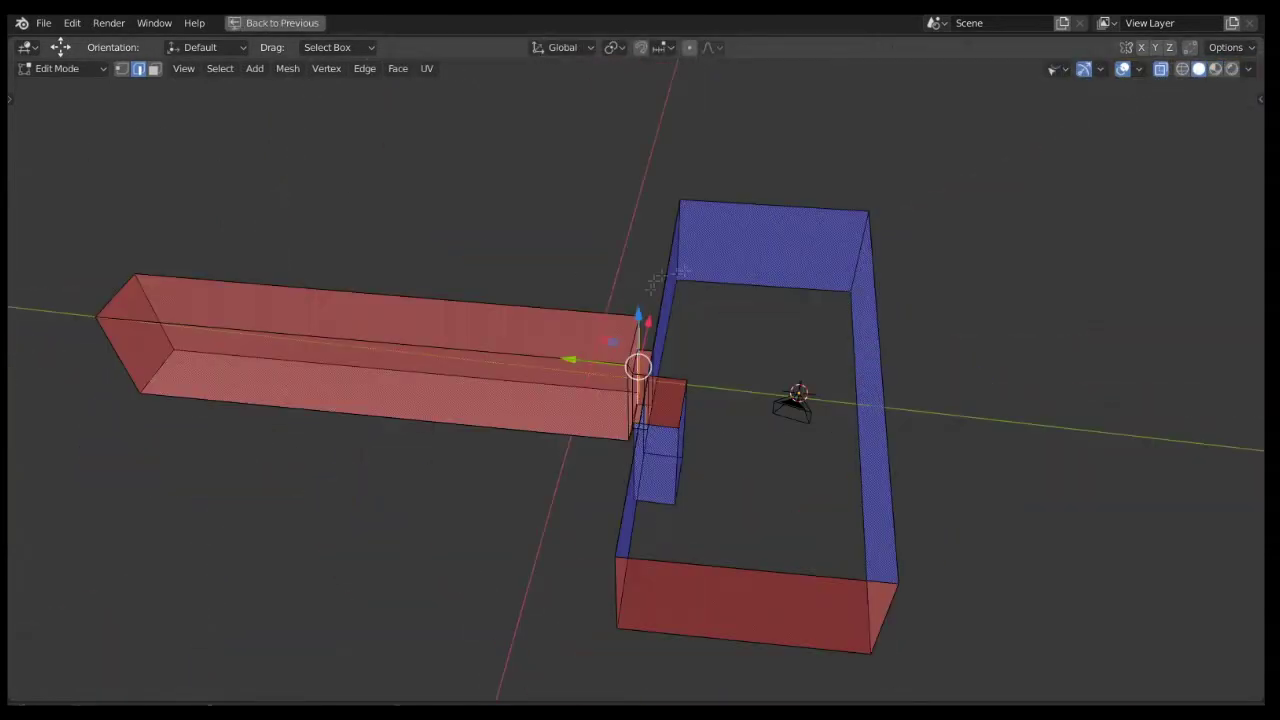
middle_click_drag(433, 281, 579, 342)
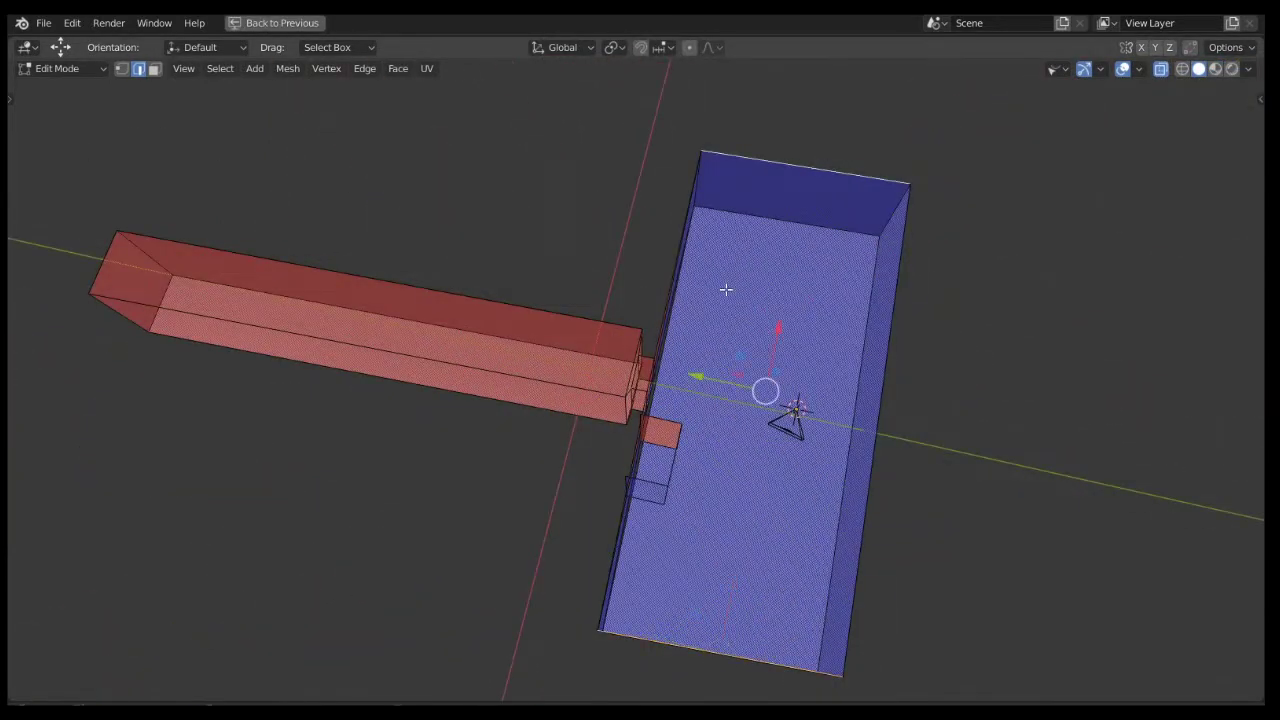
key("KP_0")
key("Tab")
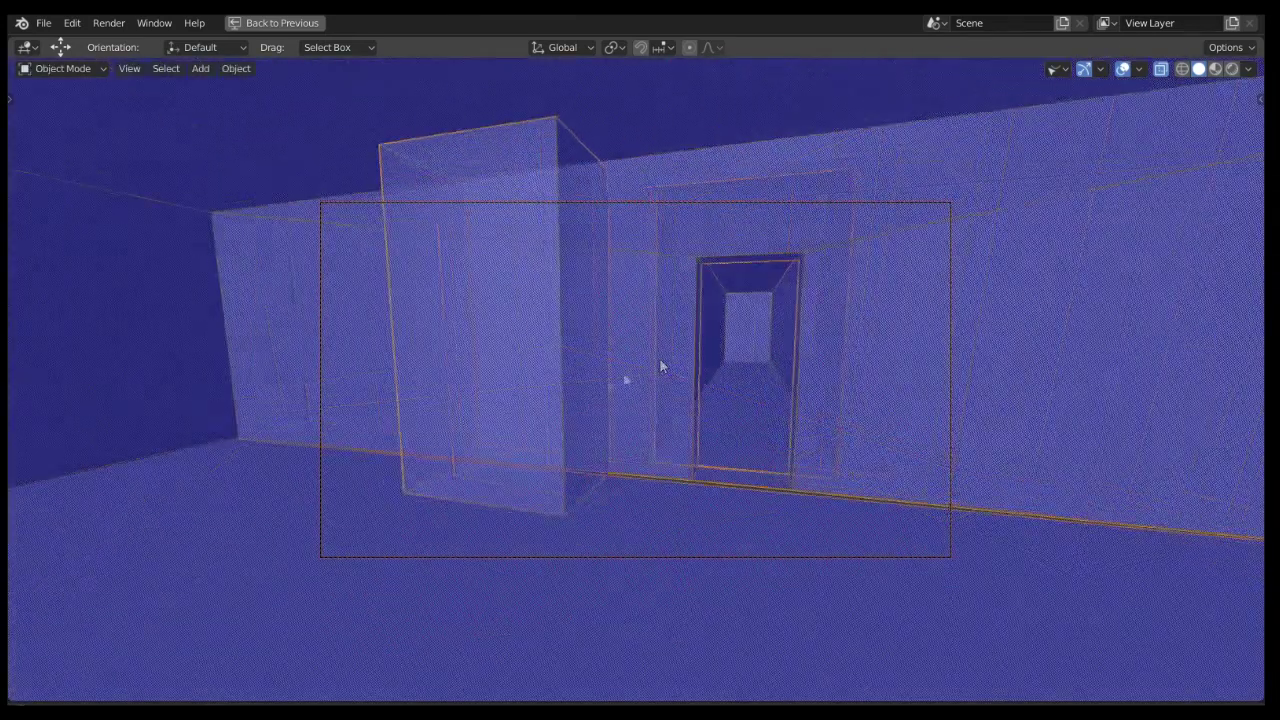
scroll(713, 390, "up", 5)
scroll(746, 414, "up", 3)
scroll(751, 409, "up", 3)
middle_click_drag(751, 409, 789, 351)
scroll(763, 409, "down", 8)
key("ctrl+space")
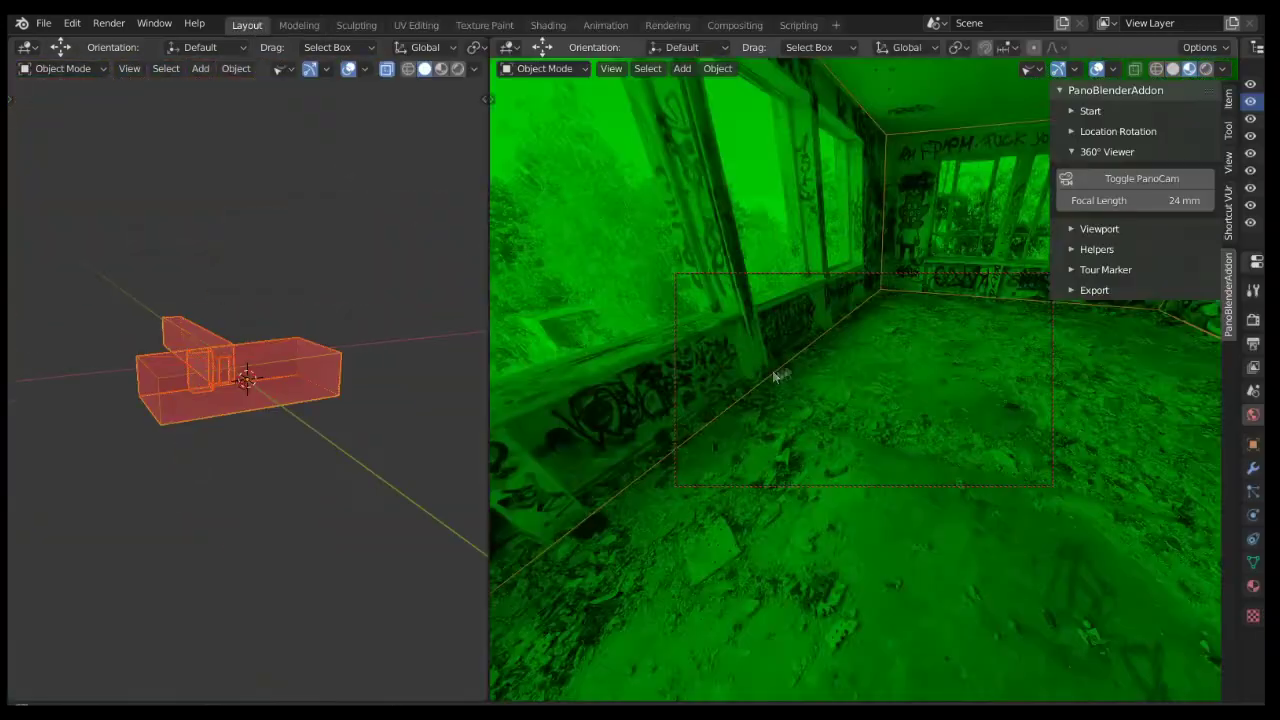
Step: Widen the left 3D view and save the scene file
left_click_drag(486, 445, 660, 442)
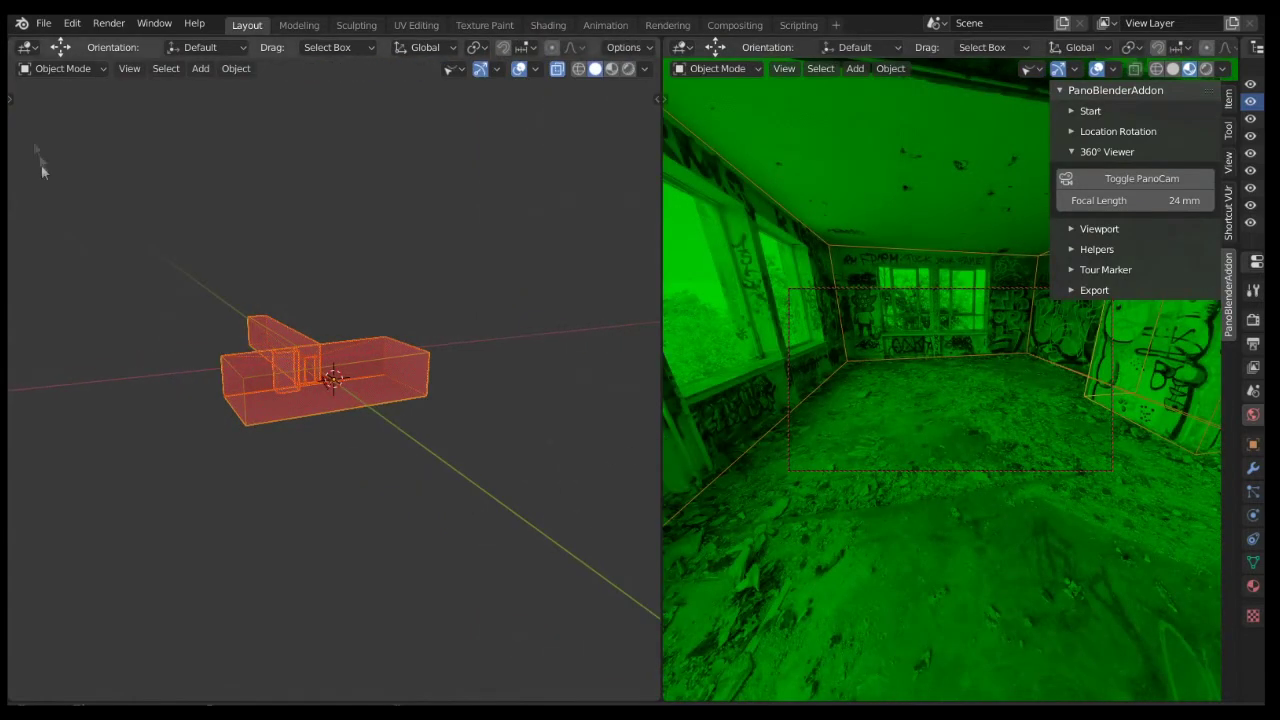
key("ctrl+shift+s")
left_click(874, 620)
Step: Make the model export-ready in the PanoBlenderAddon panel and start the STL export as pano_05.stl
key("n")
left_click(516, 233)
left_click(509, 260)
left_click(44, 23)
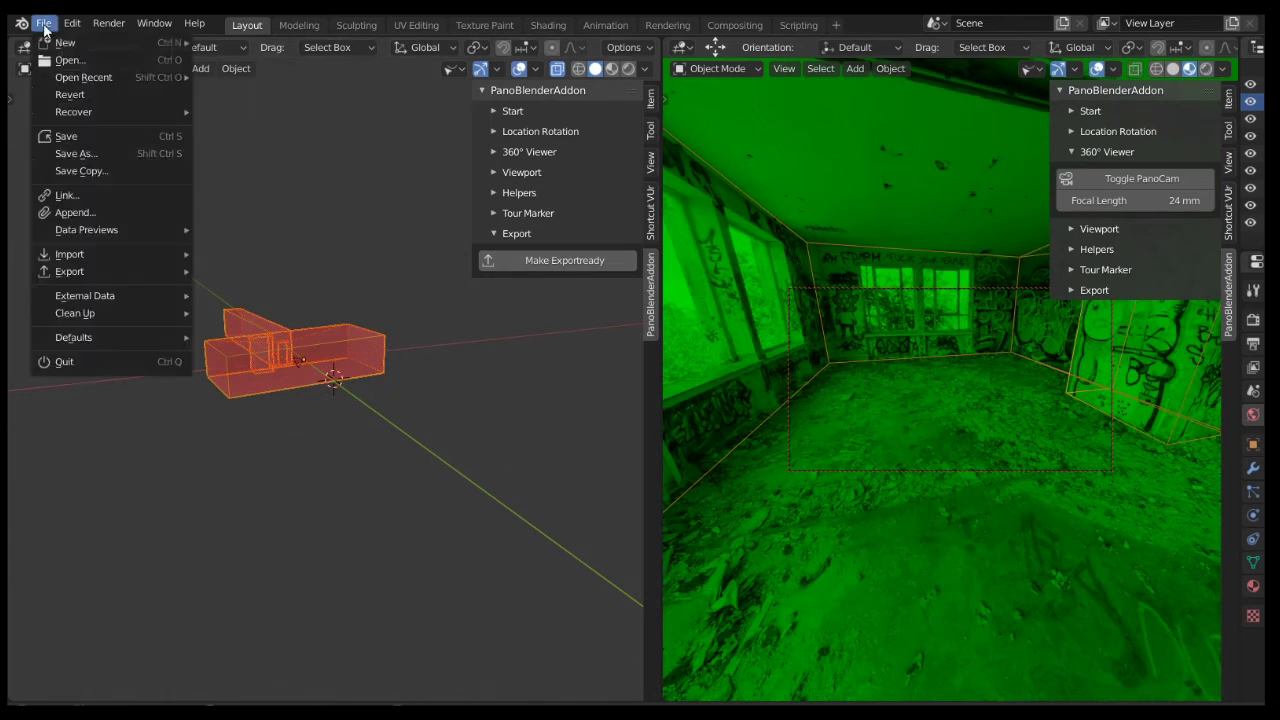
left_click(266, 361)
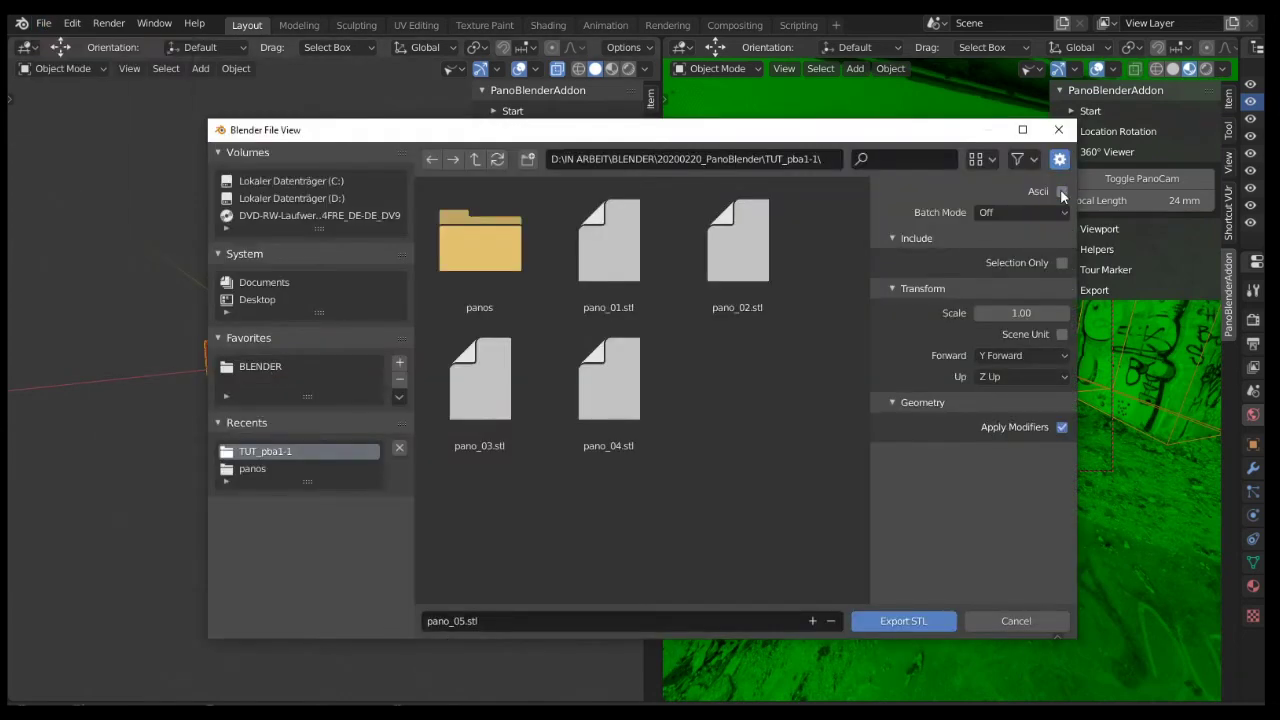